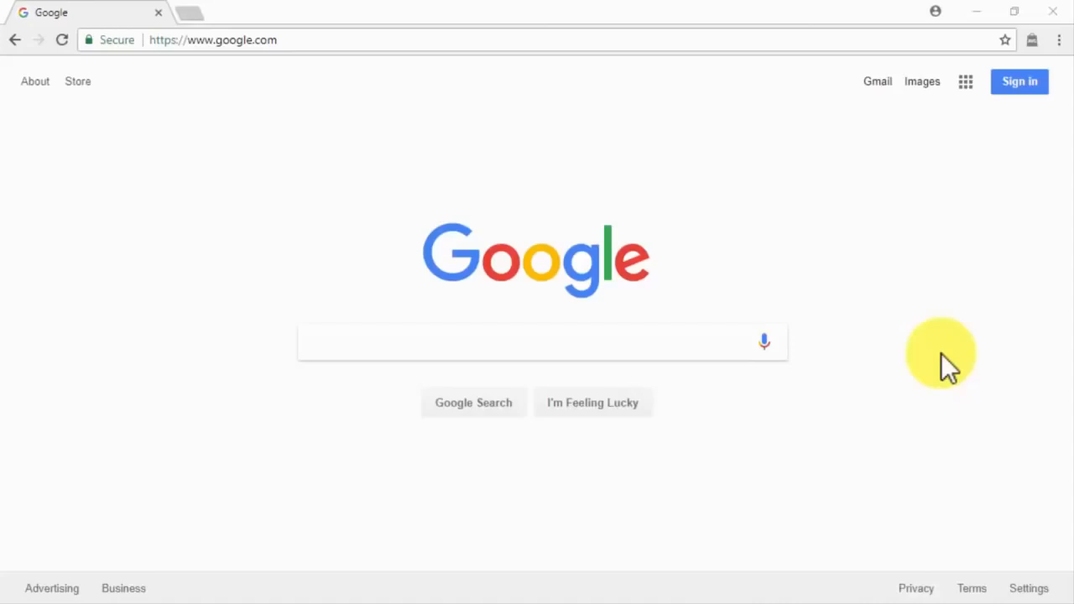
Step: Go to hostgator.com, open Domains, and search a domain name to confirm it is available
{"action": "left_click", "coordinate": [771, 40]}
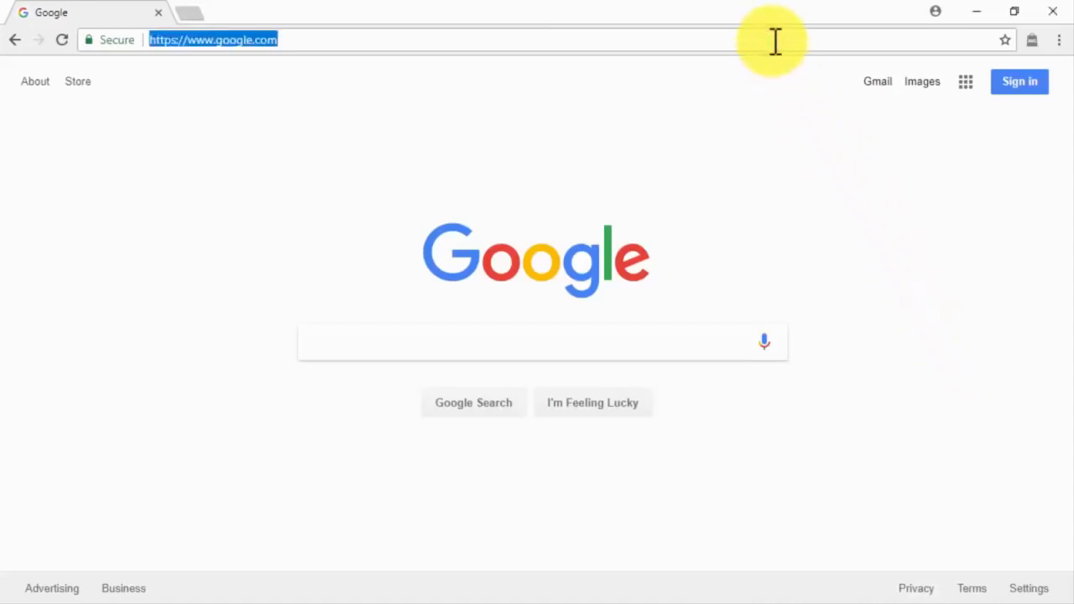
{"action": "type", "text": "hostgator"}
{"action": "key", "text": "Return"}
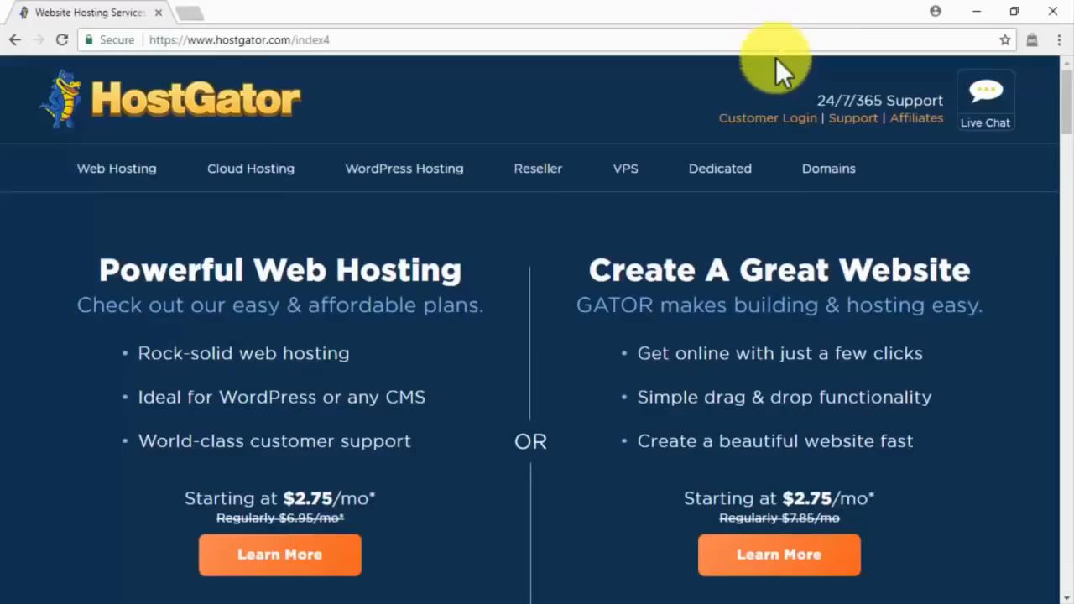
{"action": "left_click", "coordinate": [813, 170]}
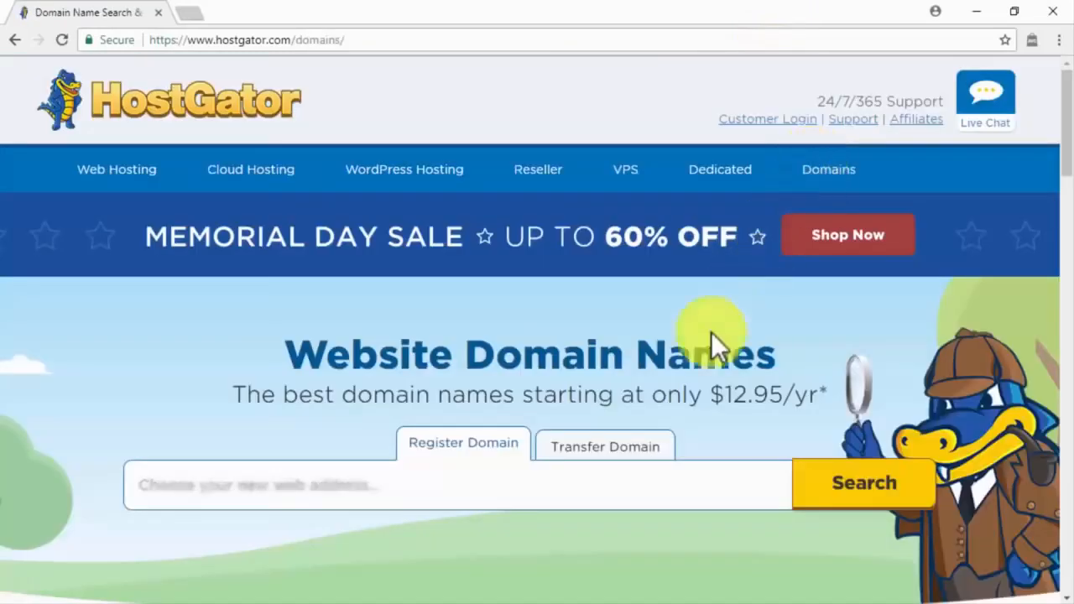
{"action": "left_click", "coordinate": [586, 487]}
{"action": "key", "text": "ctrl+v"}
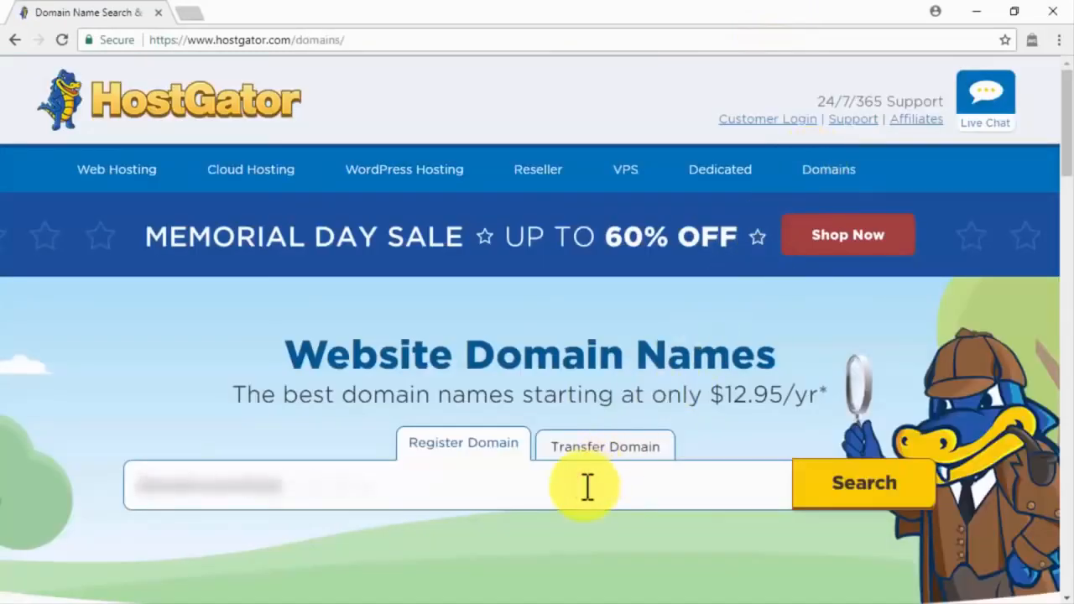
{"action": "left_click", "coordinate": [854, 500]}
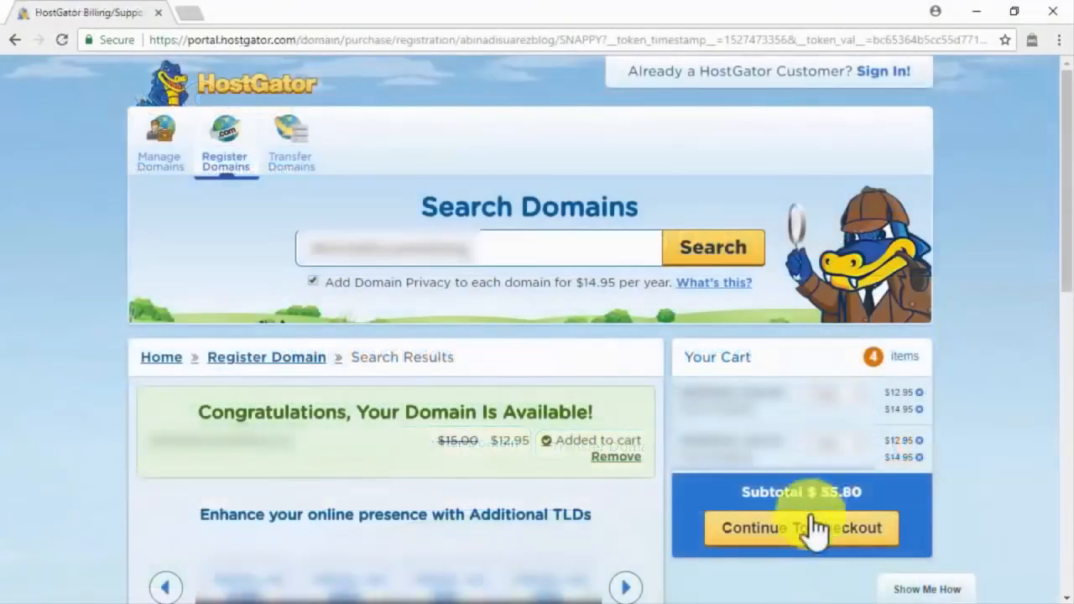
Step: Return to the HostGator home page from the address bar
{"action": "left_click", "coordinate": [461, 38]}
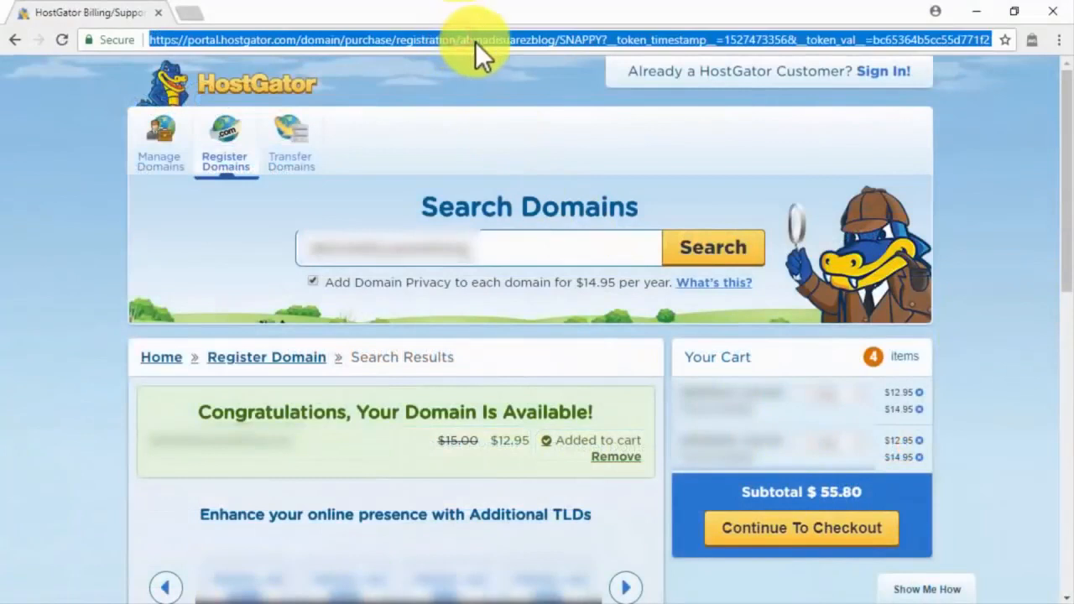
{"action": "type", "text": "host"}
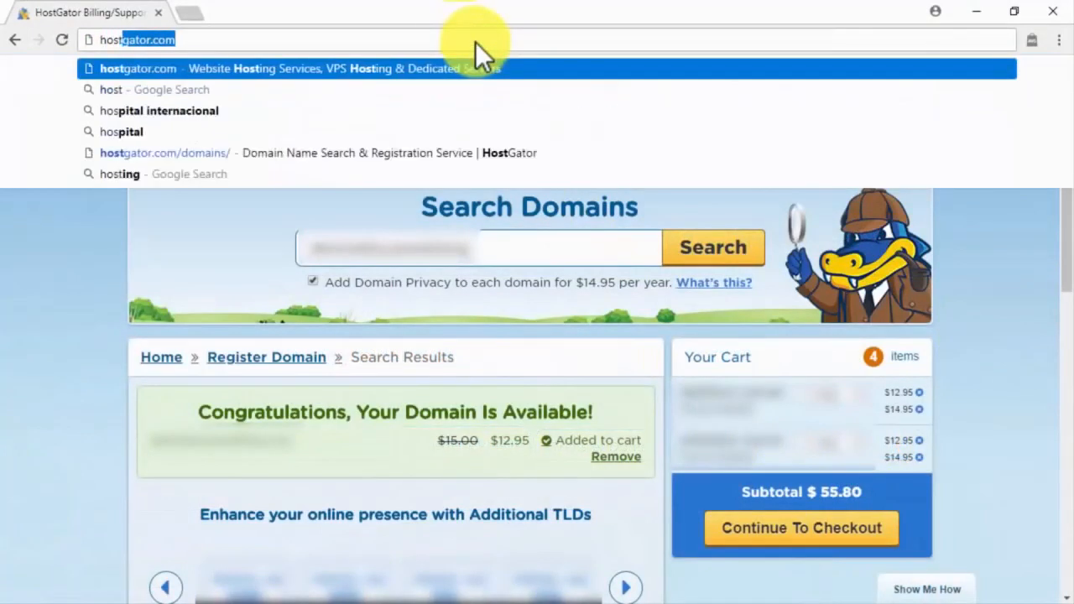
{"action": "key", "text": "Return"}
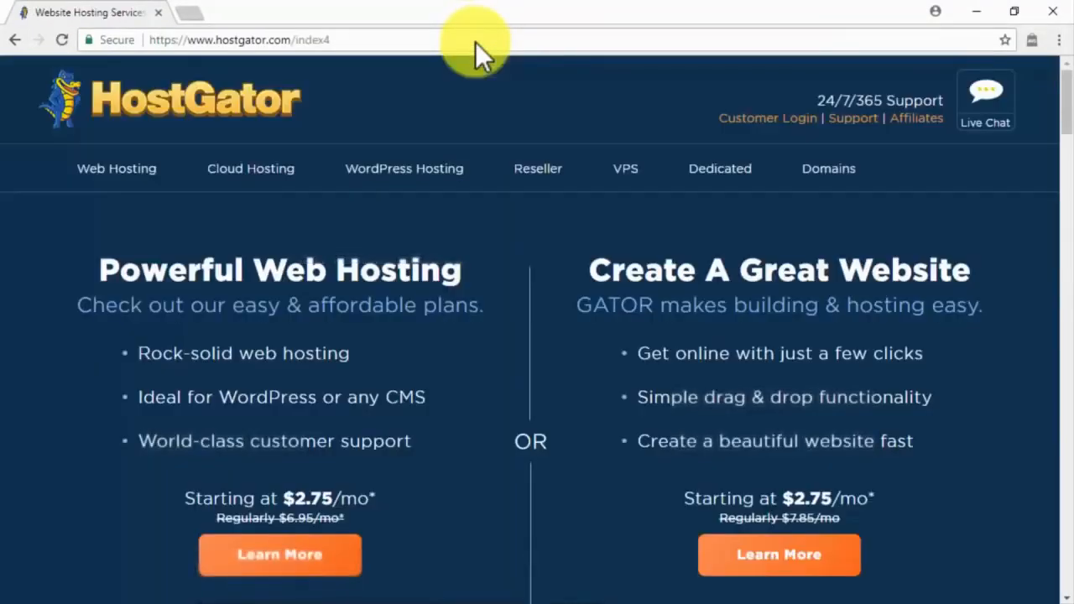
Step: Order the Business hosting plan and review its 36-month order form
{"action": "left_click", "coordinate": [134, 181]}
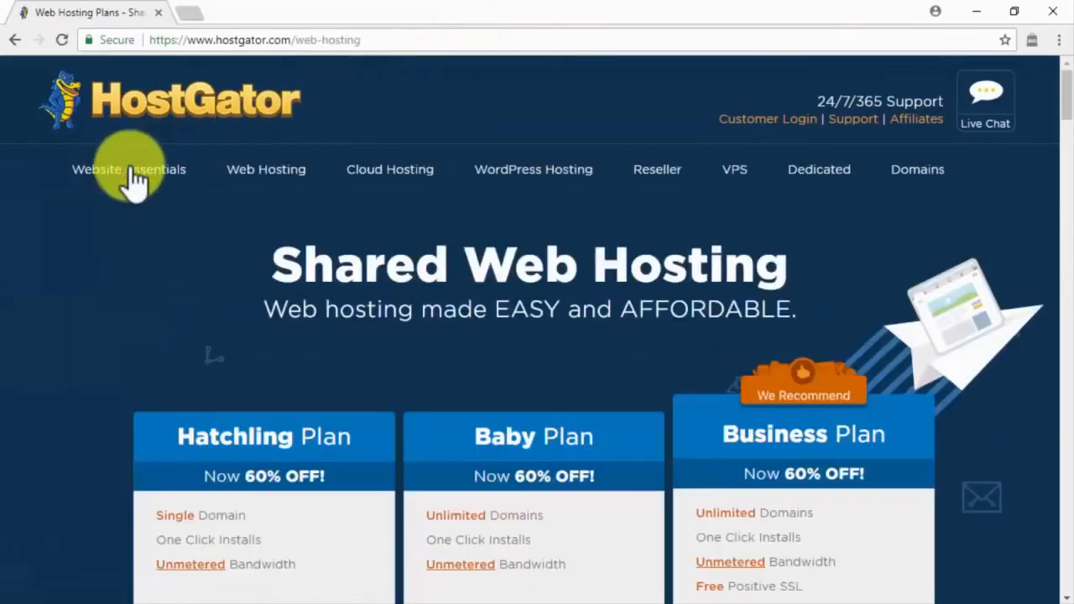
{"action": "scroll", "coordinate": [956, 406], "scroll_direction": "down", "scroll_amount": 3}
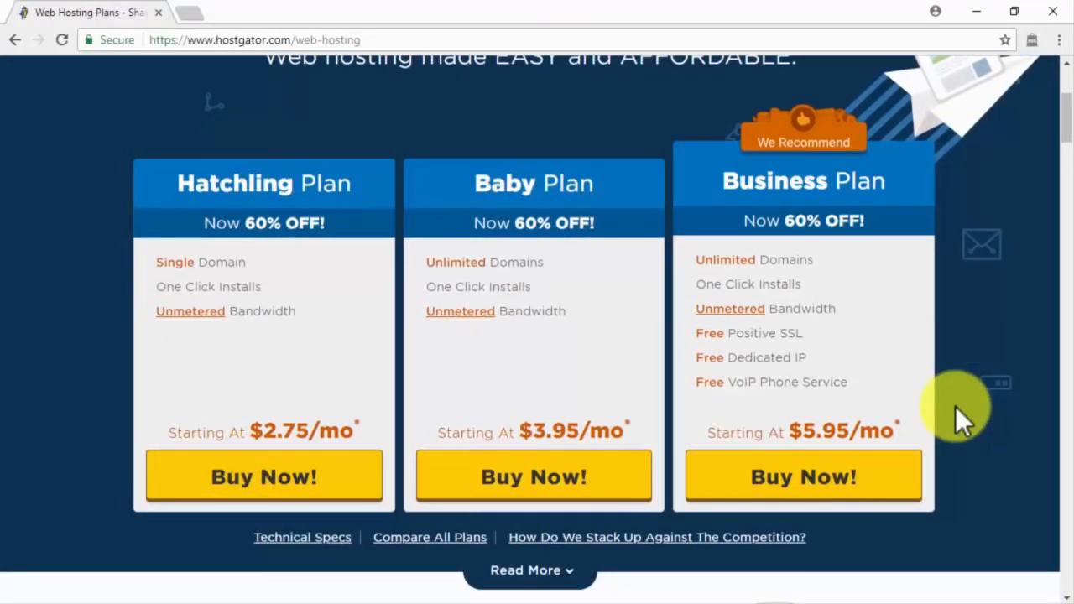
{"action": "left_click", "coordinate": [870, 480]}
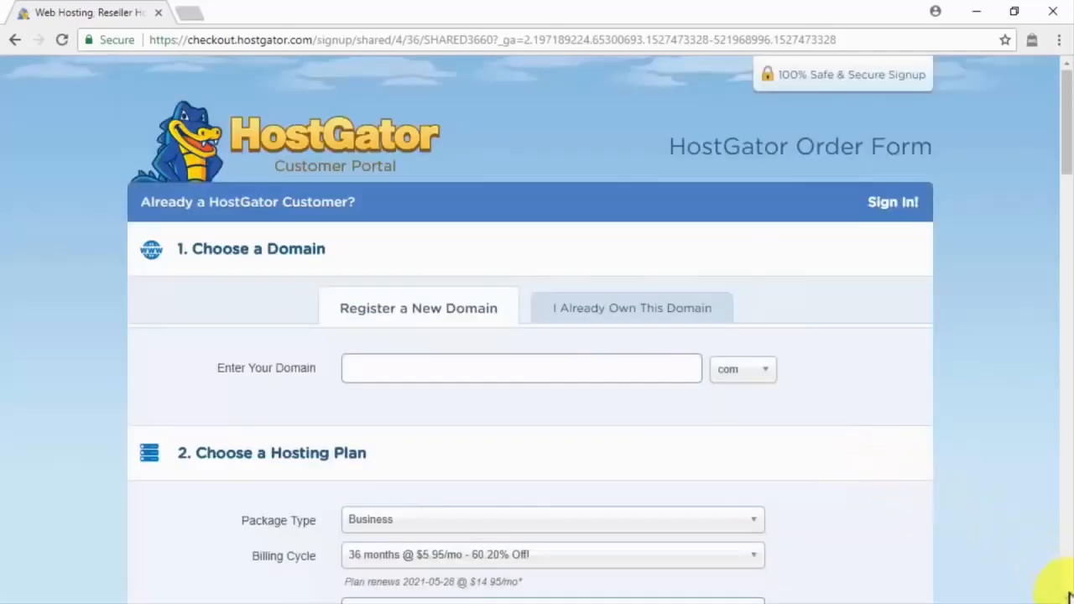
{"action": "scroll", "coordinate": [1069, 596], "scroll_direction": "down", "scroll_amount": 6}
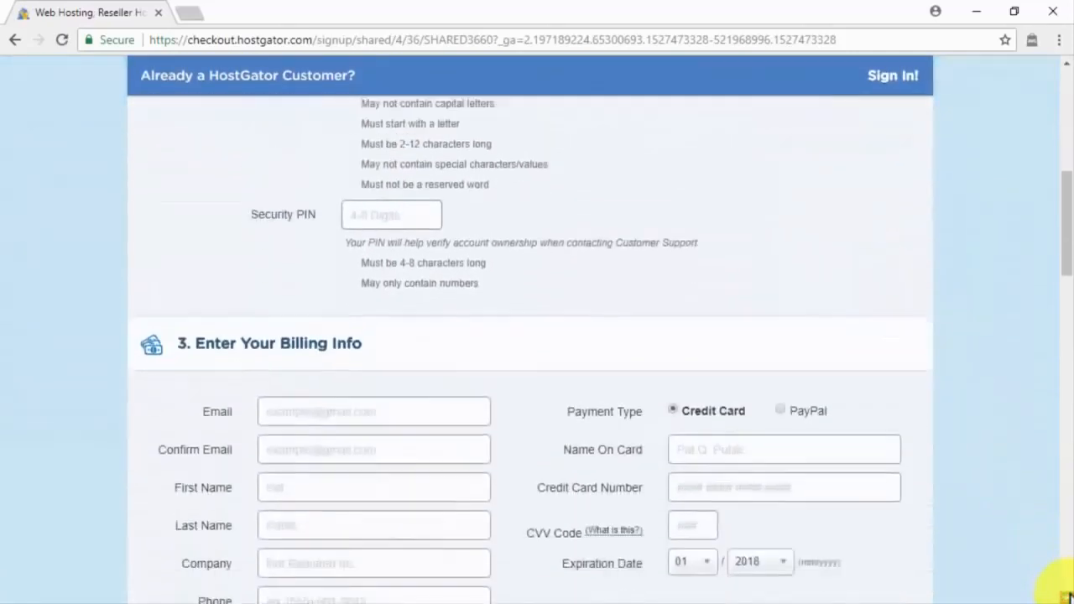
{"action": "scroll", "coordinate": [1068, 596], "scroll_direction": "down", "scroll_amount": 15}
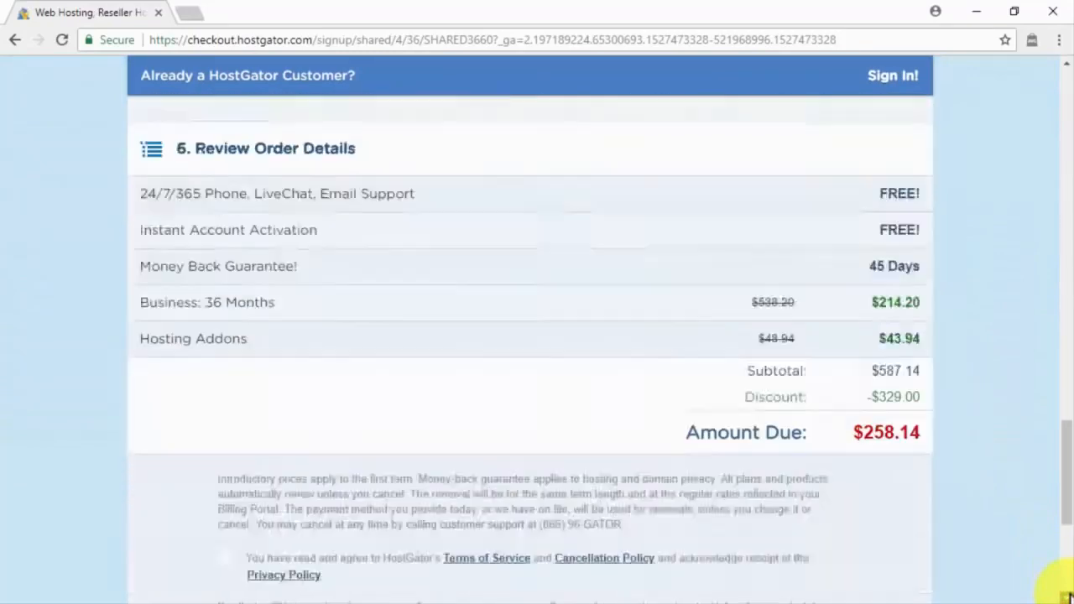
{"action": "scroll", "coordinate": [1066, 594], "scroll_direction": "down", "scroll_amount": 3}
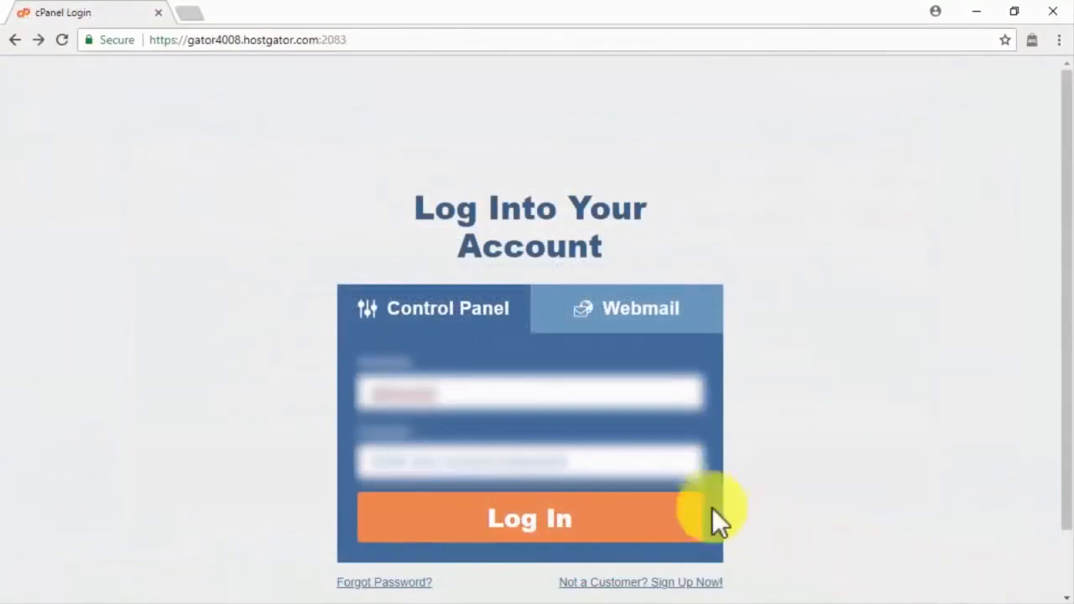
Step: Log in to cPanel and start a new WordPress site in the chosen domain's root directory
{"action": "left_click", "coordinate": [625, 531]}
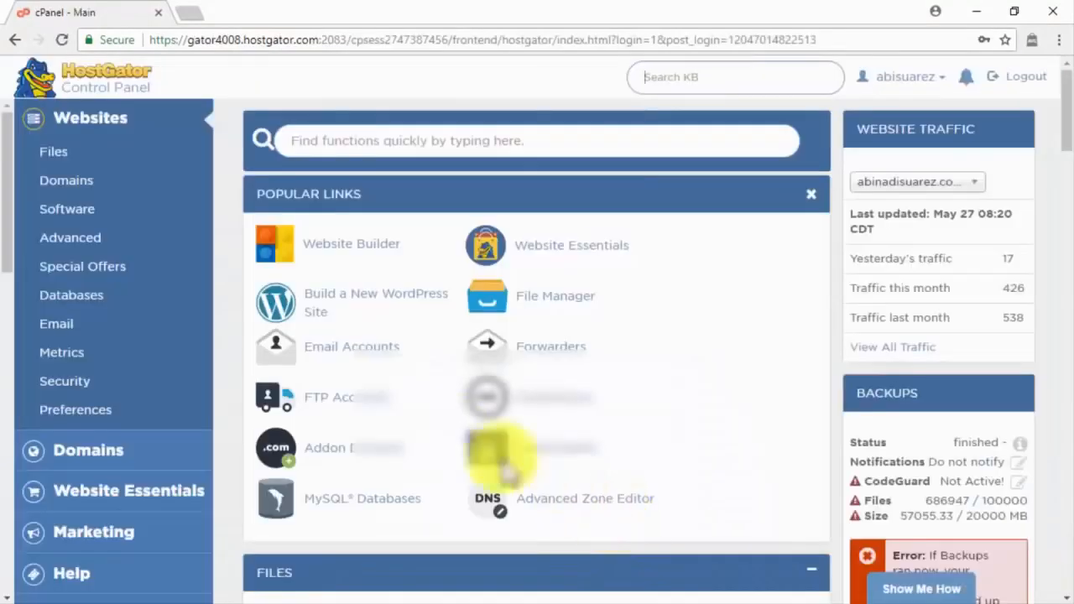
{"action": "left_click", "coordinate": [353, 299]}
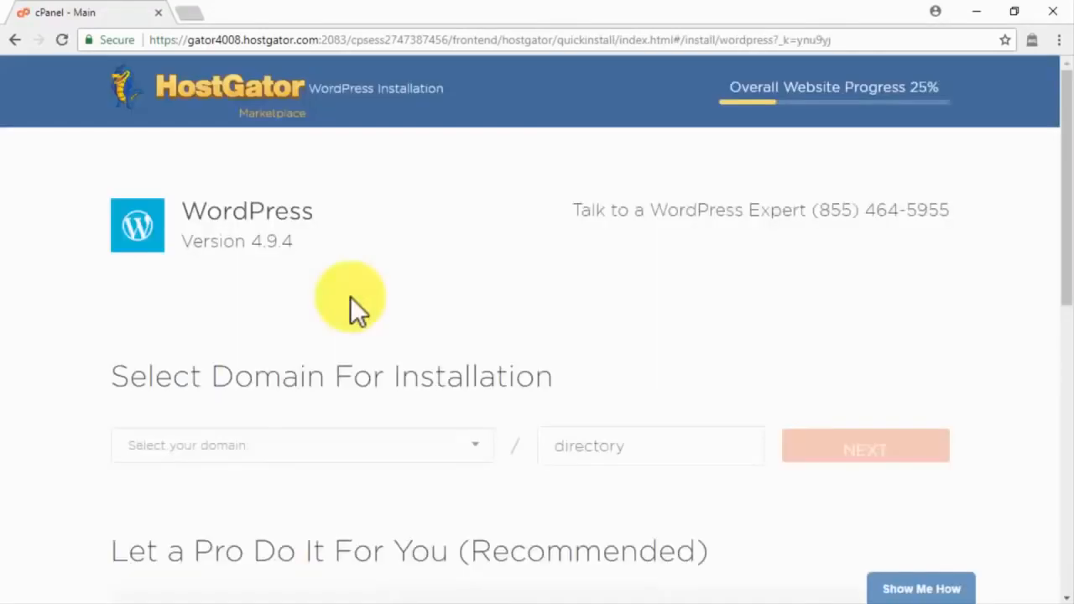
{"action": "left_click", "coordinate": [445, 462]}
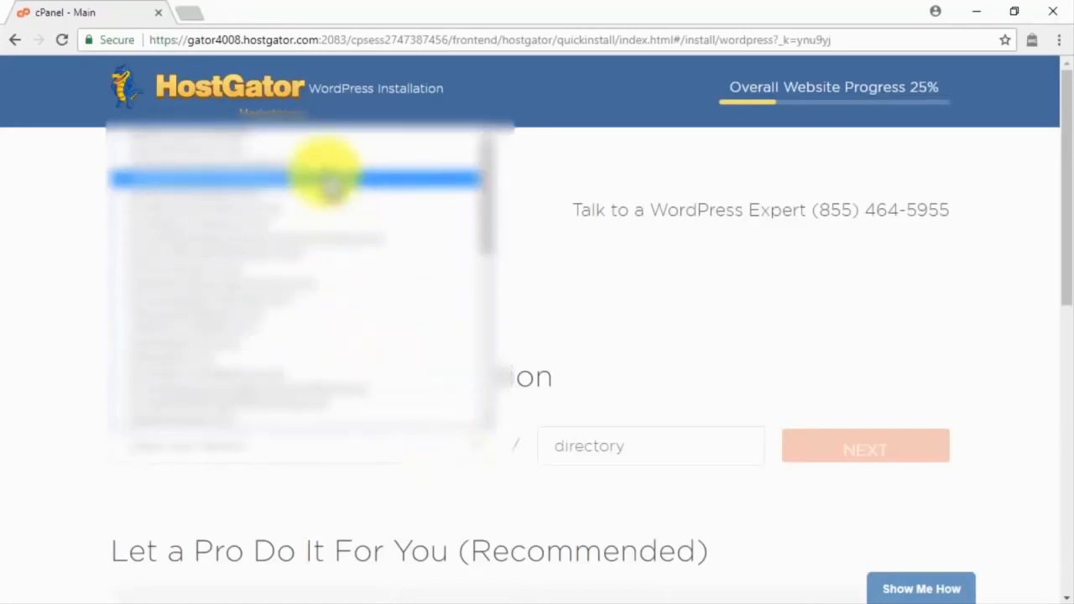
{"action": "left_click", "coordinate": [319, 164]}
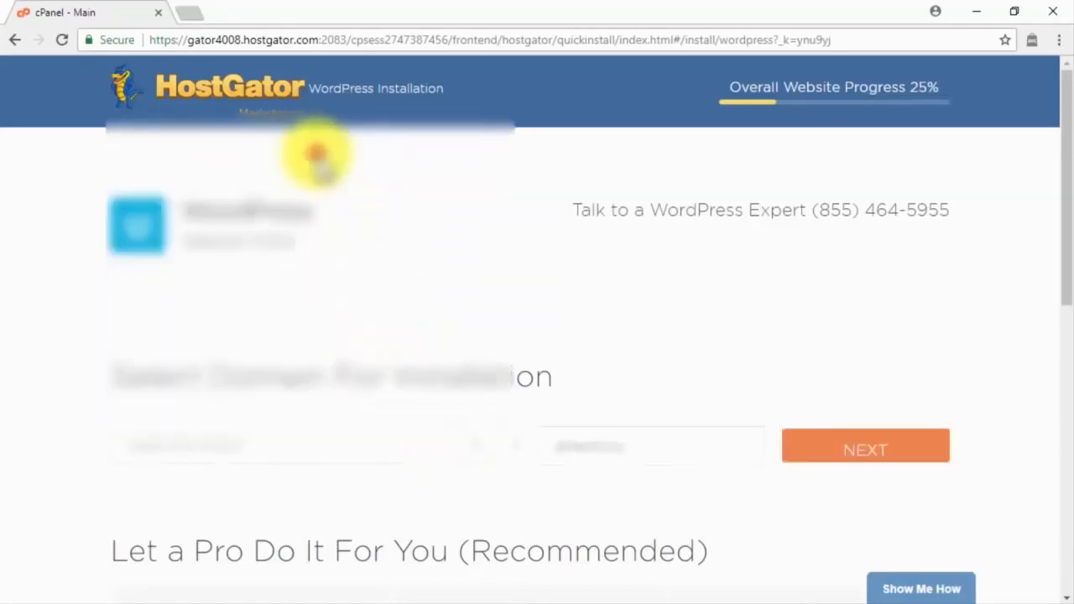
{"action": "left_click", "coordinate": [592, 430]}
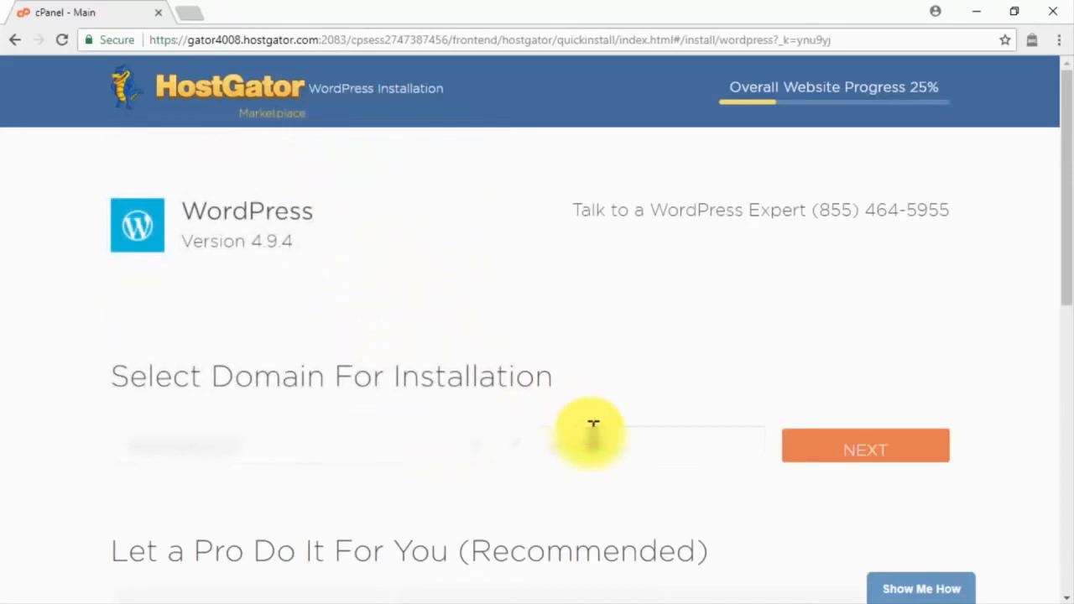
{"action": "key", "text": "BackSpace"}
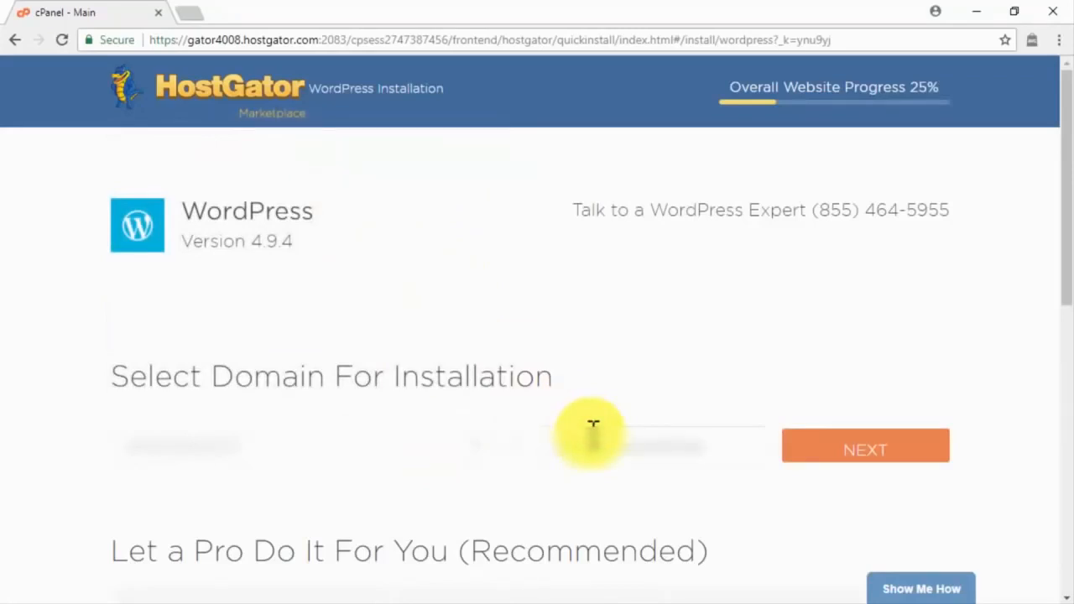
{"action": "left_click", "coordinate": [881, 449]}
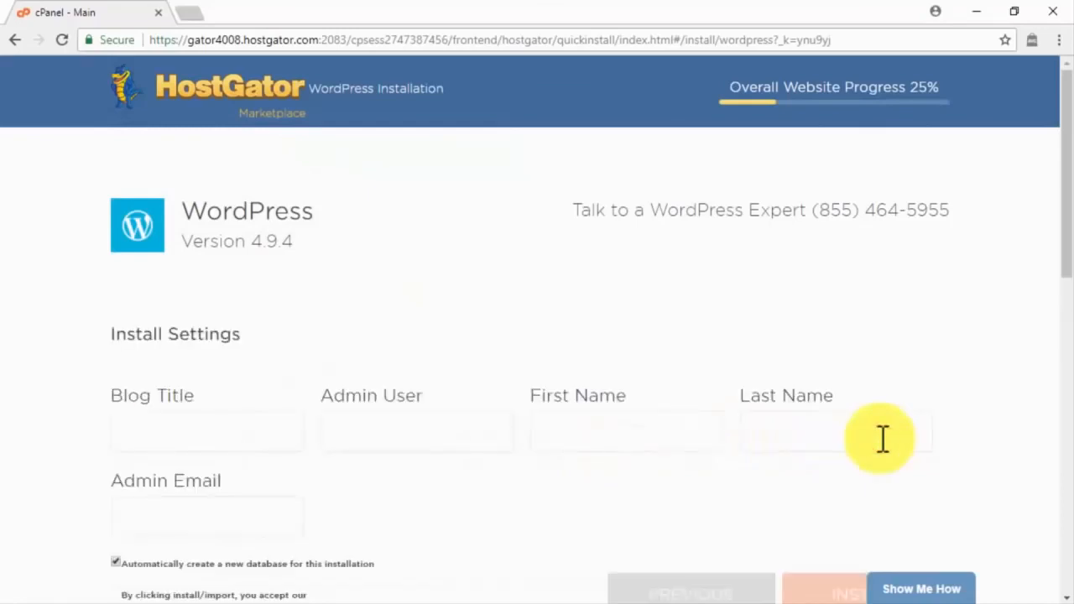
Step: Enter the blog title, admin username, admin's first and last name and email, accept the terms, and install
{"action": "left_click", "coordinate": [277, 434]}
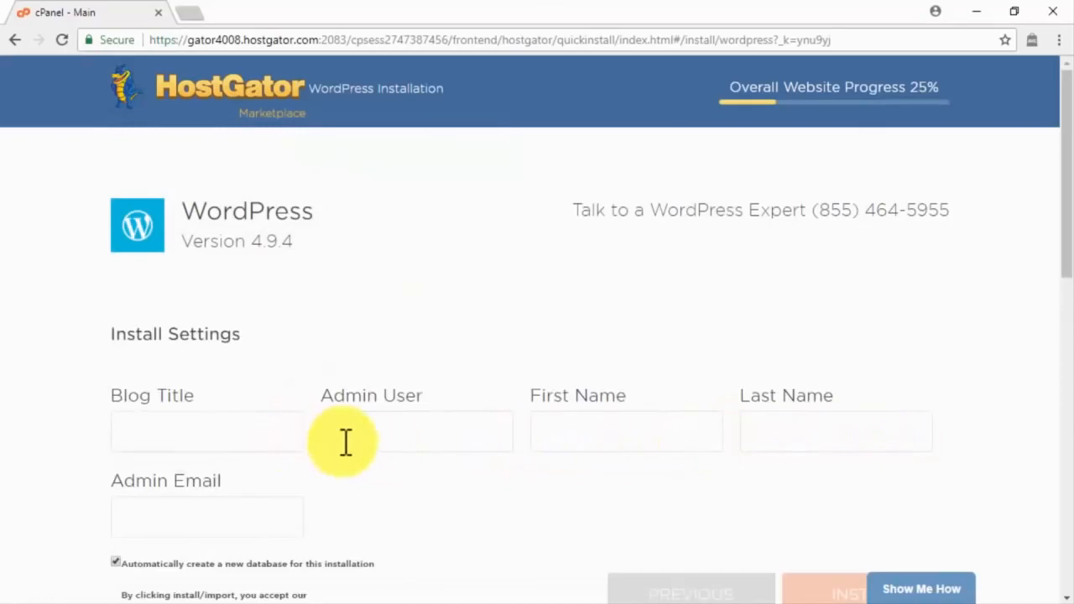
{"action": "type", "text": "Abi's Team Blog"}
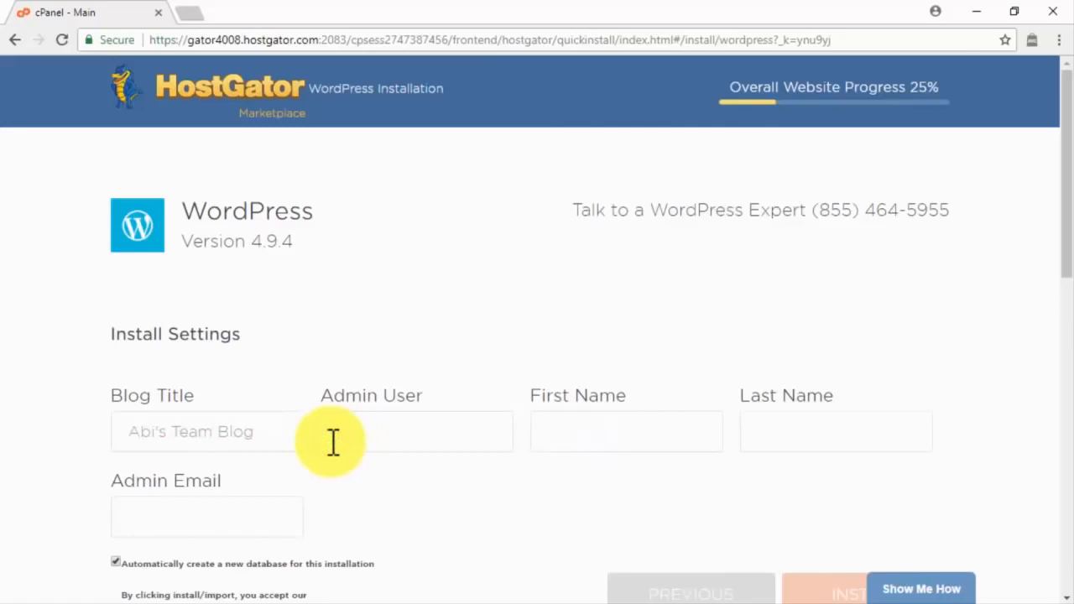
{"action": "left_click", "coordinate": [334, 443]}
{"action": "type", "text": "jamieas"}
{"action": "left_click", "coordinate": [567, 428]}
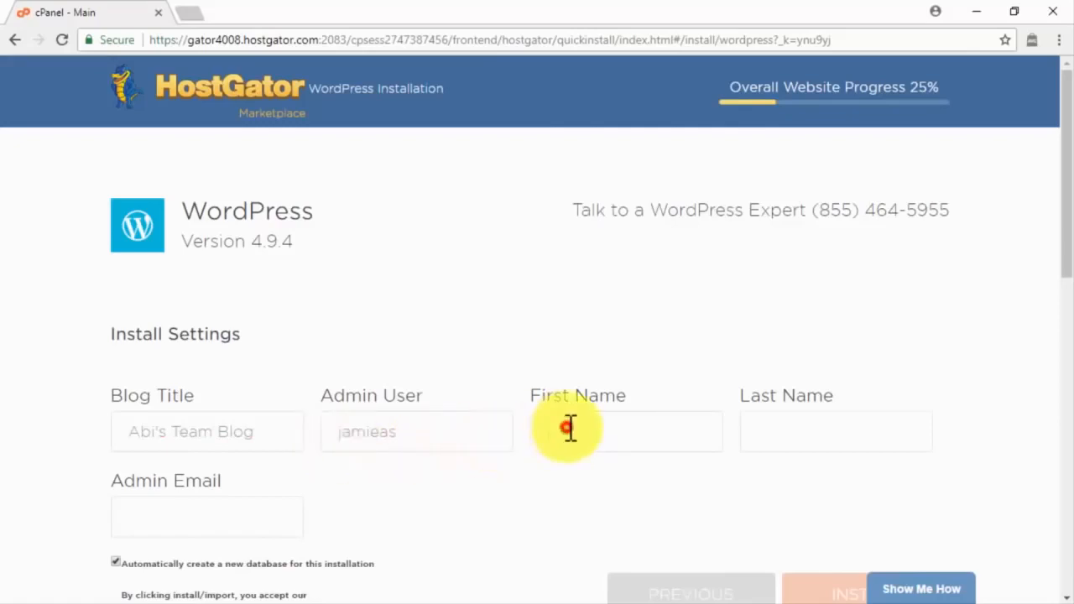
{"action": "left_click", "coordinate": [769, 423]}
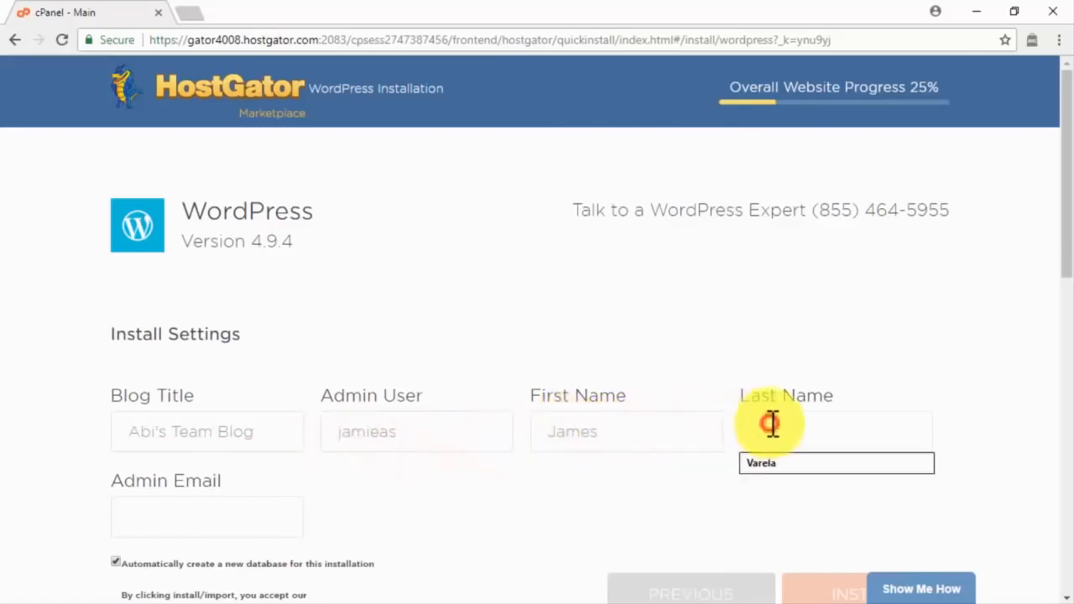
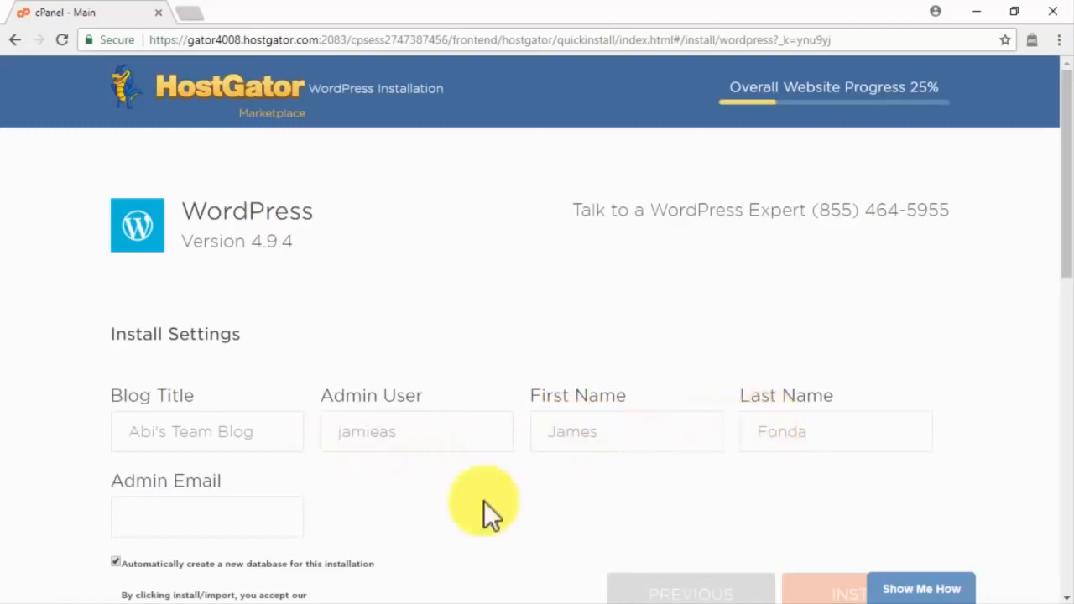
{"action": "left_click", "coordinate": [266, 520]}
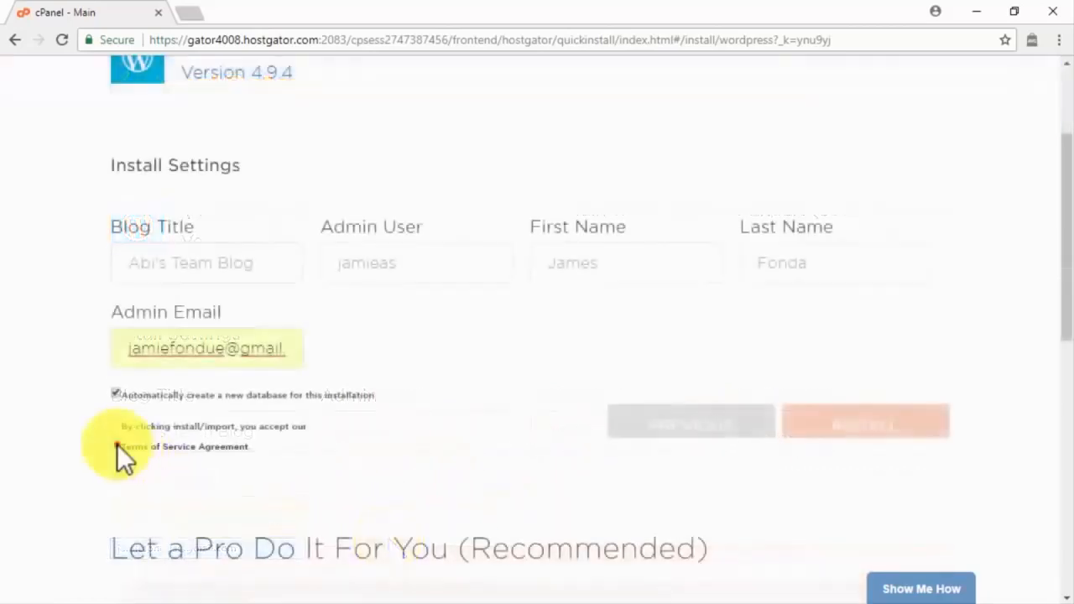
{"action": "left_click", "coordinate": [117, 445]}
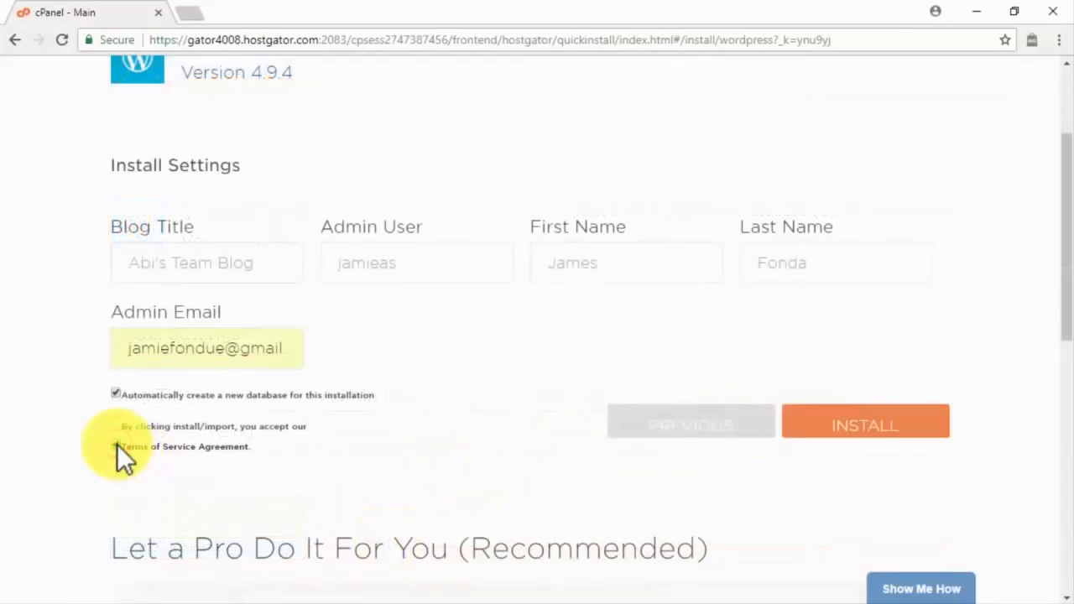
{"action": "left_click", "coordinate": [873, 427]}
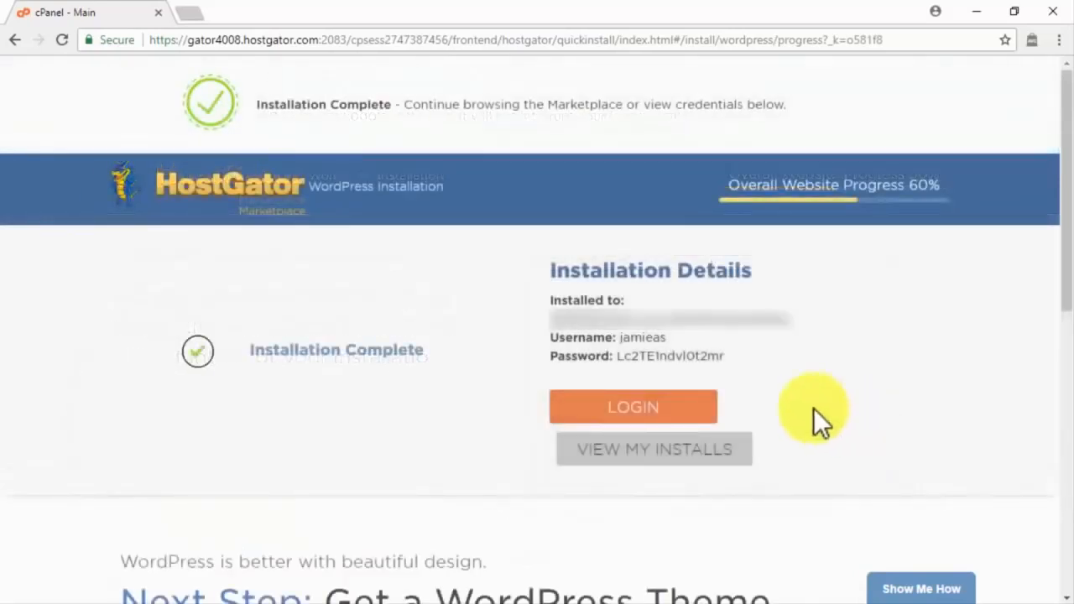
Step: Copy the new login details and sign in to the WordPress site with Remember Me ticked
{"action": "left_click_drag", "start_coordinate": [725, 356], "coordinate": [527, 337]}
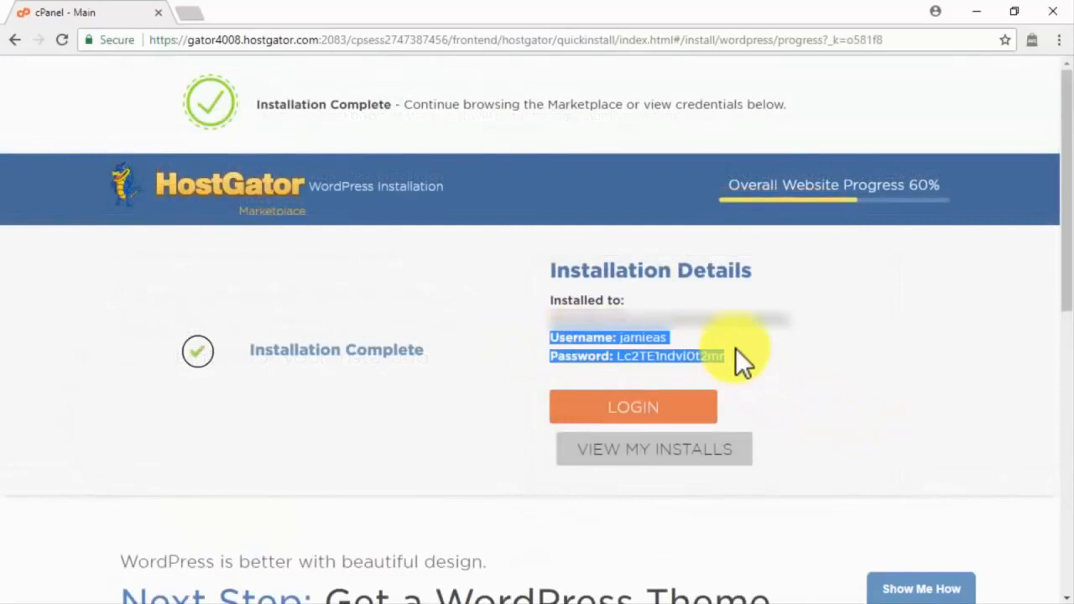
{"action": "left_click", "coordinate": [663, 424]}
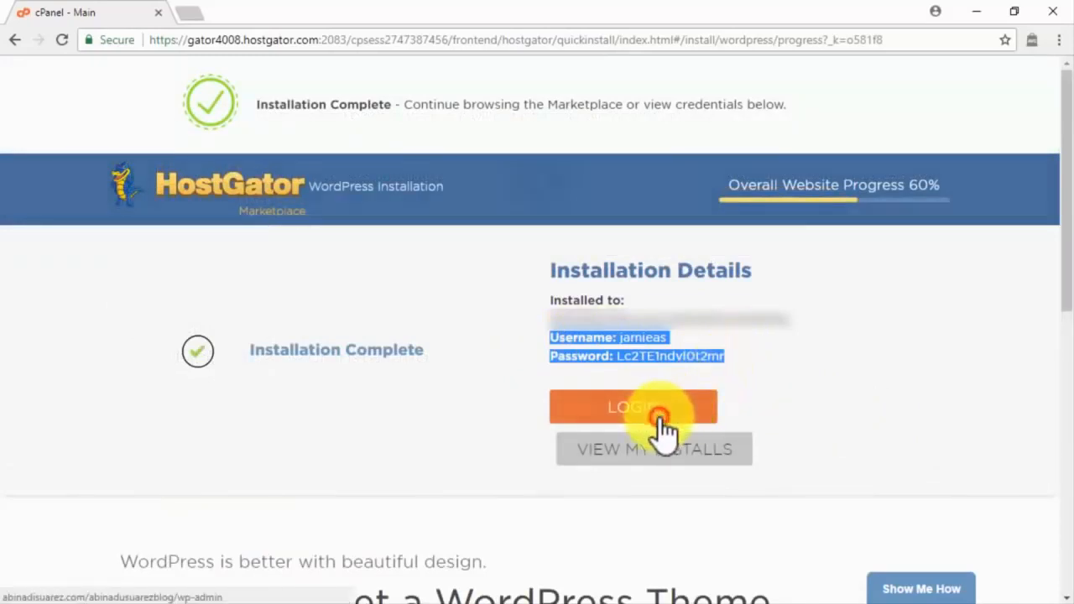
{"action": "type", "text": "jamieas"}
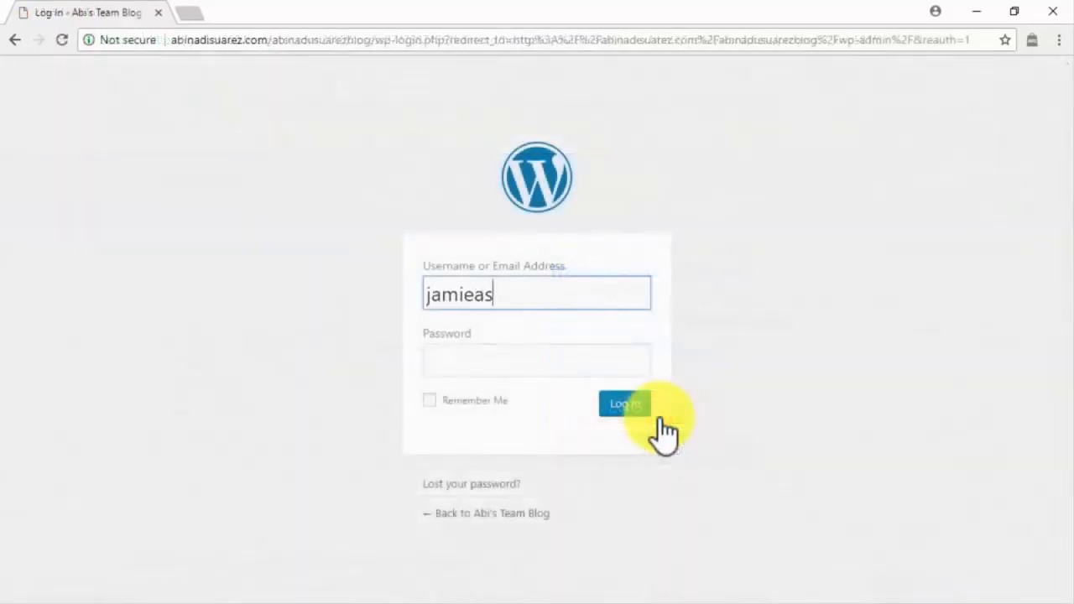
{"action": "left_click", "coordinate": [618, 364]}
{"action": "key", "text": "ctrl+v"}
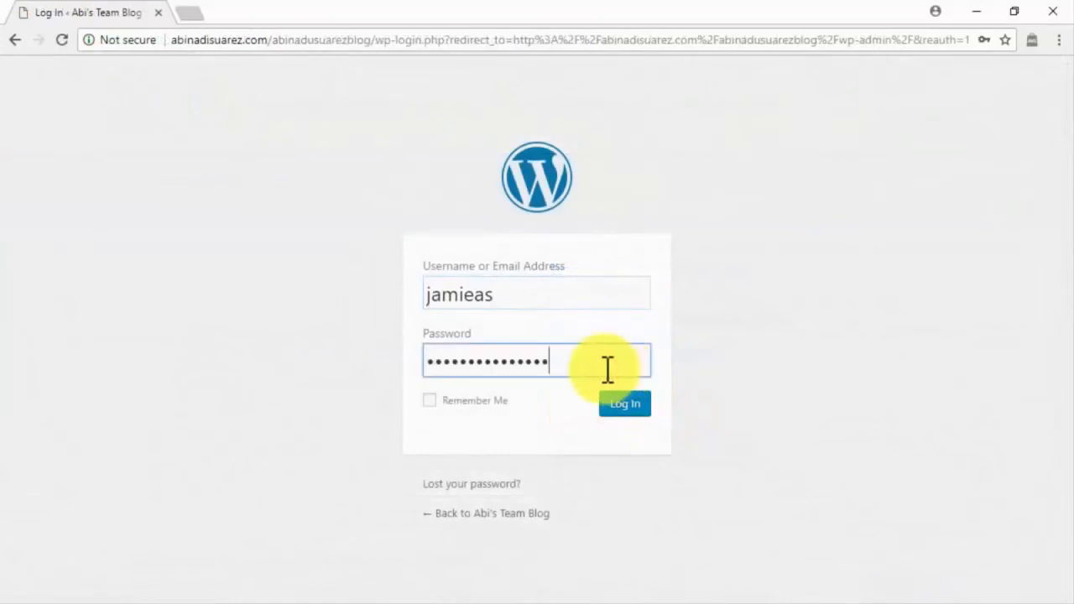
{"action": "left_click", "coordinate": [442, 401]}
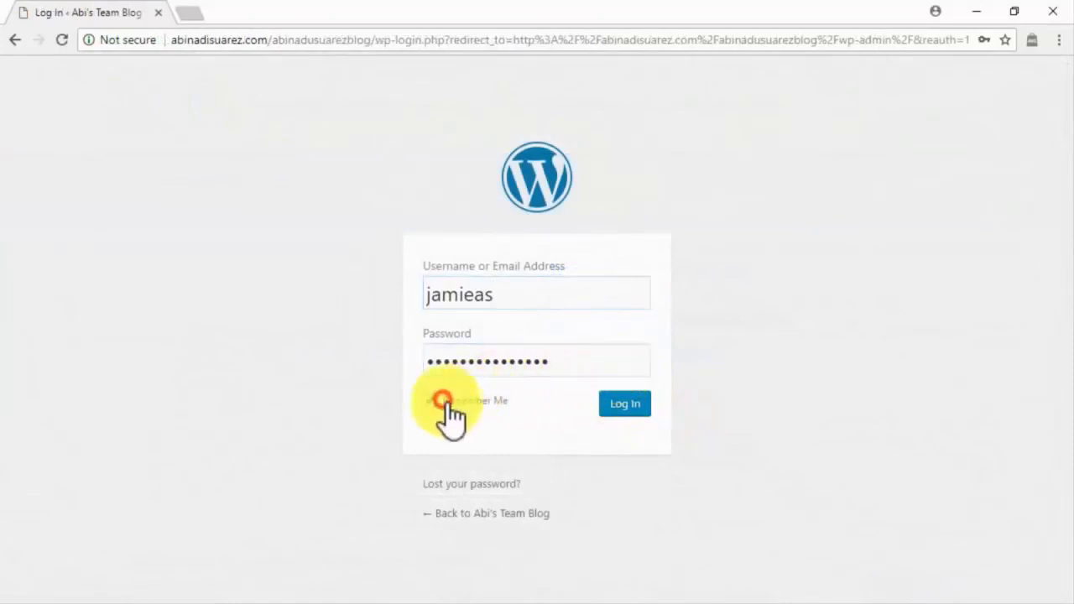
{"action": "left_click", "coordinate": [617, 403]}
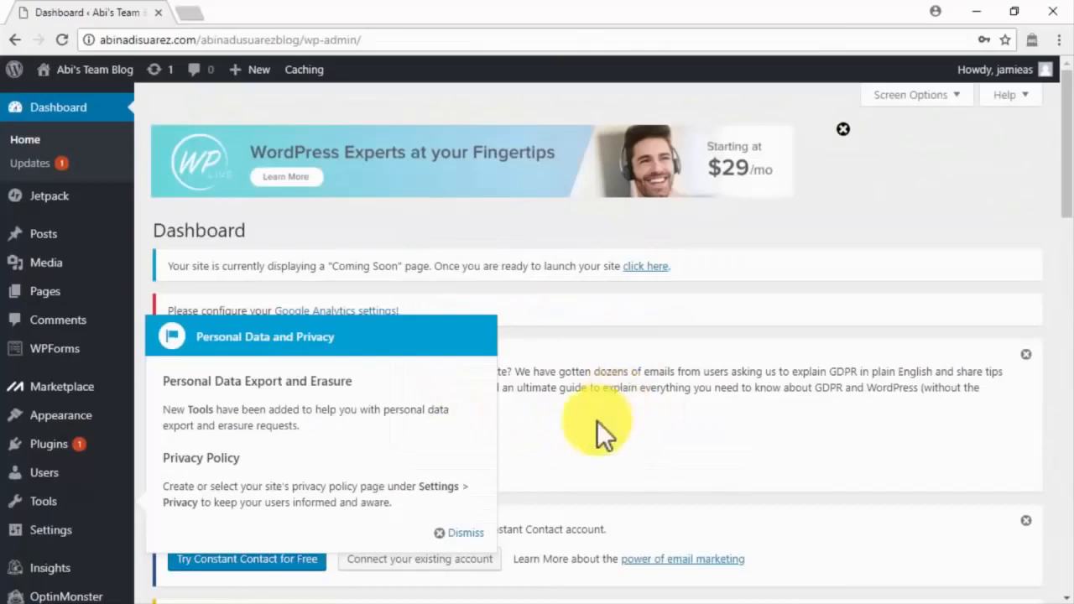
Step: Dismiss the Personal Data popup, take the site out of Coming Soon mode, and start a new page
{"action": "left_click", "coordinate": [461, 532]}
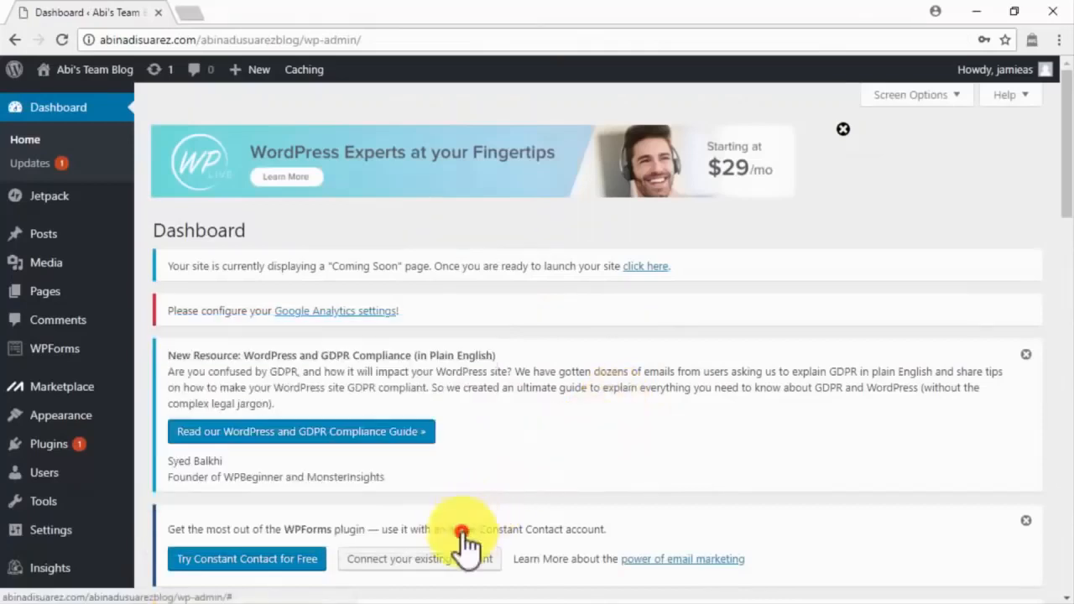
{"action": "left_click", "coordinate": [646, 266]}
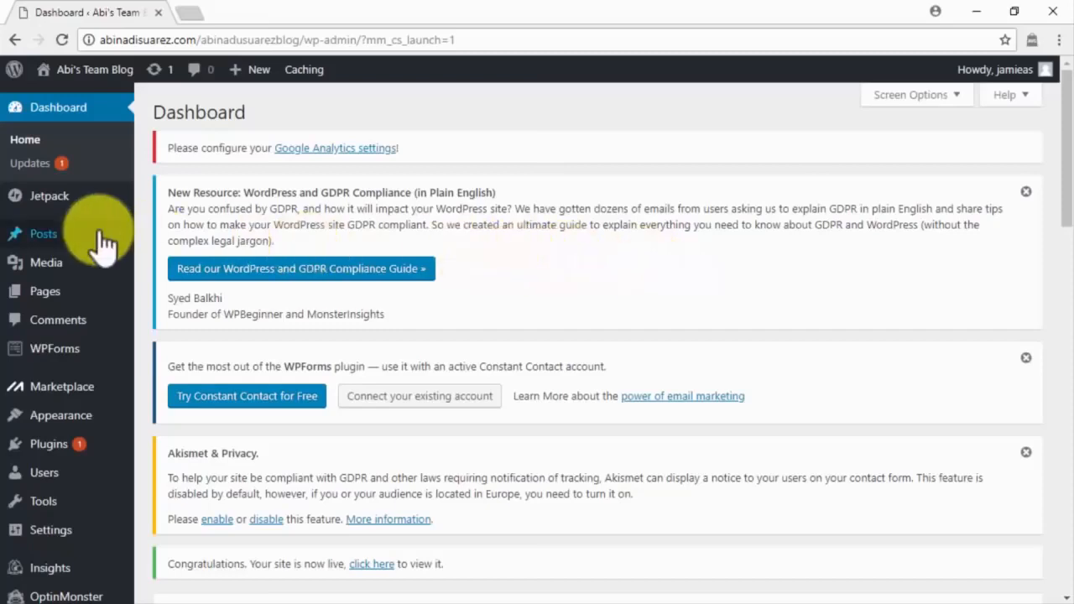
{"action": "mouse_move", "coordinate": [107, 293]}
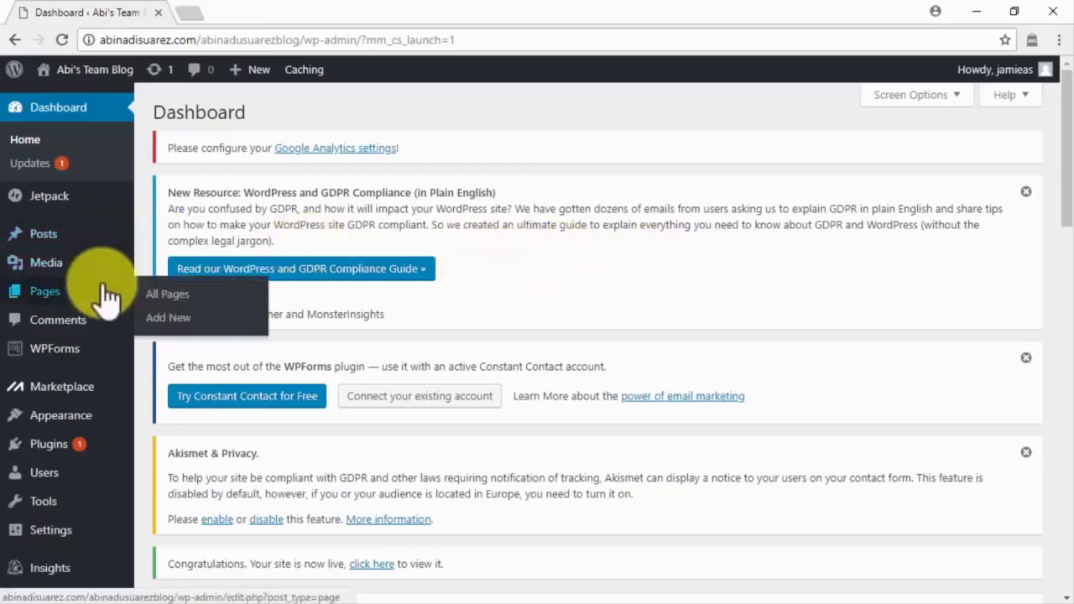
{"action": "left_click", "coordinate": [168, 317]}
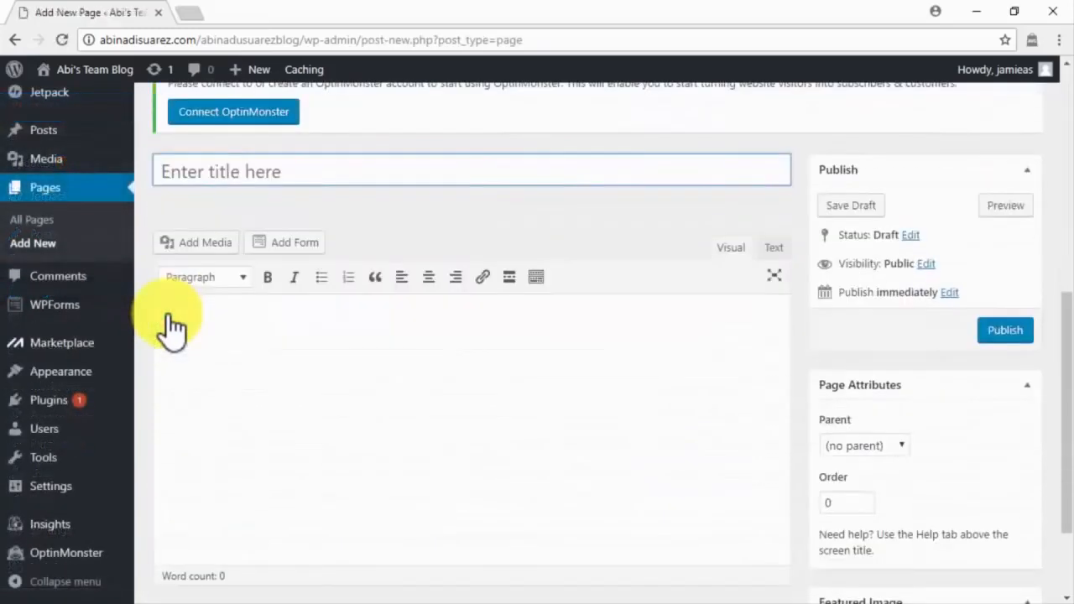
Step: Publish a page titled 'About' containing the pasted three-paragraph welcome text
{"action": "type", "text": "About"}
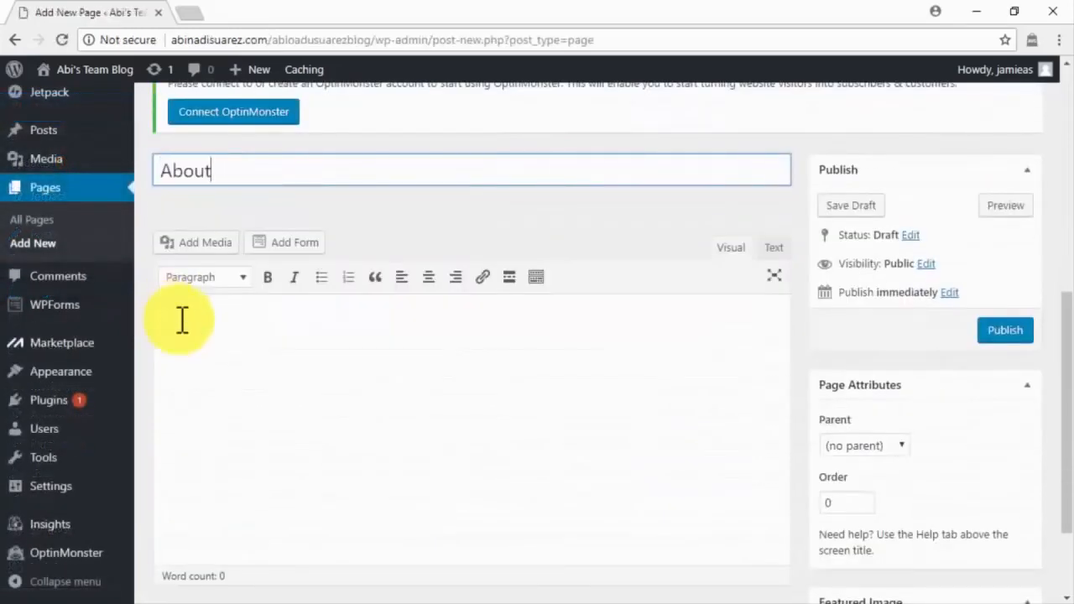
{"action": "left_click", "coordinate": [178, 317]}
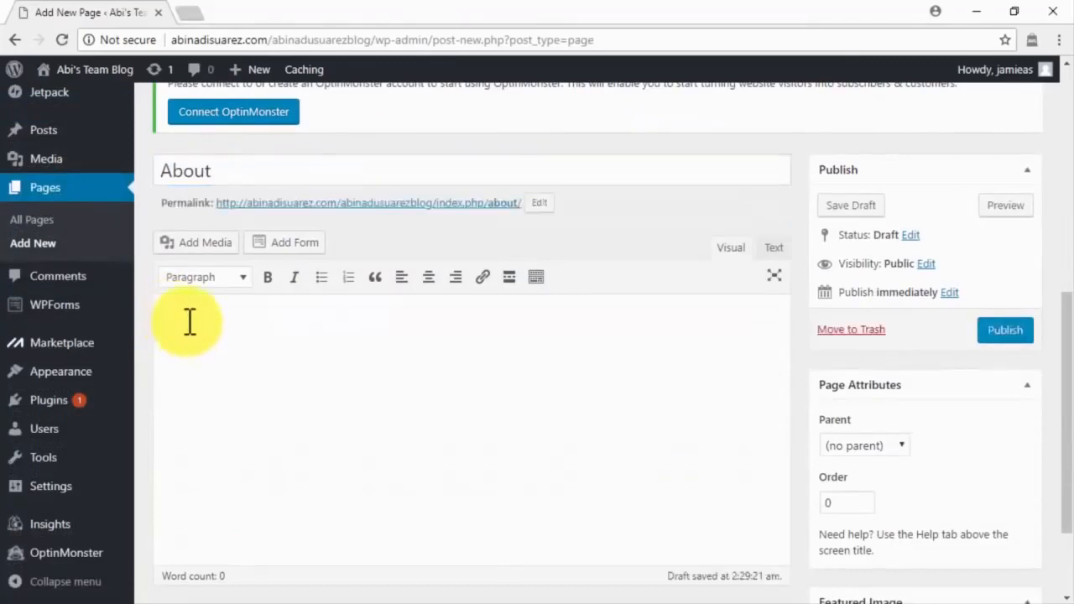
{"action": "key", "text": "ctrl+v"}
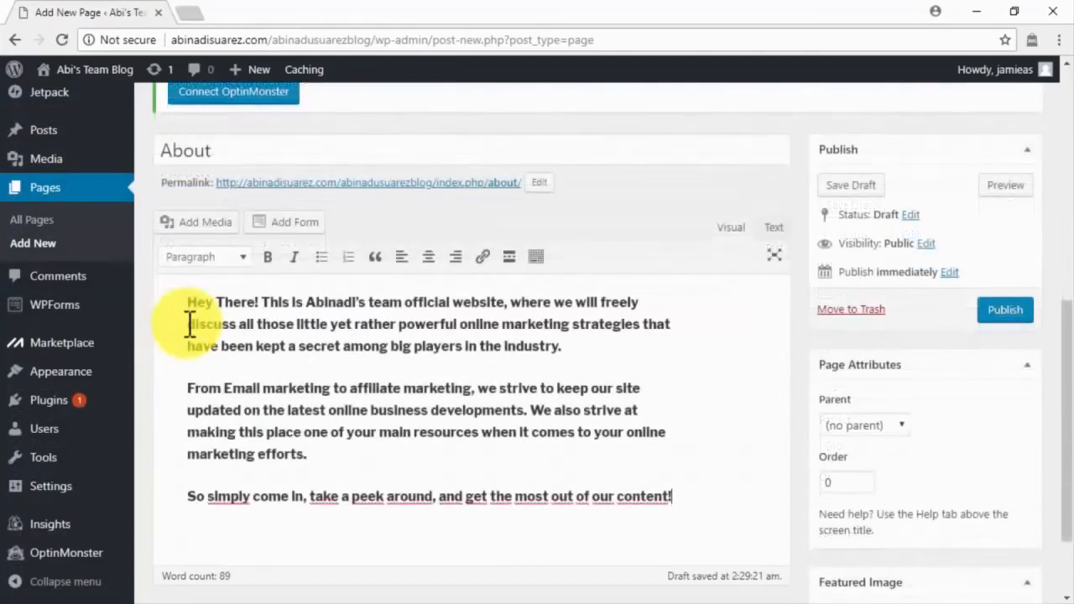
{"action": "left_click", "coordinate": [1009, 318]}
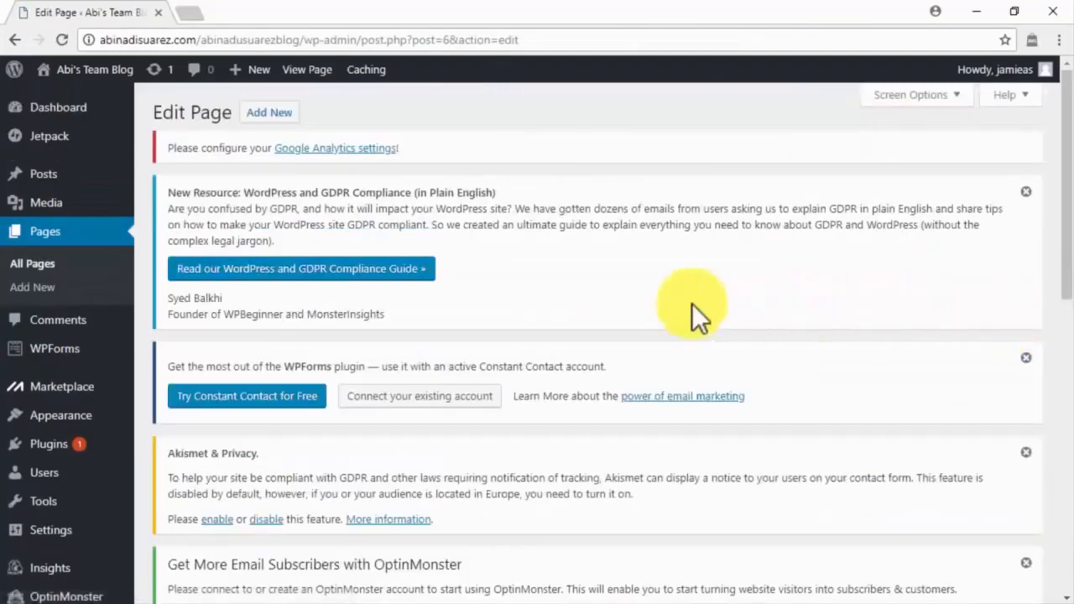
{"action": "left_click", "coordinate": [70, 296]}
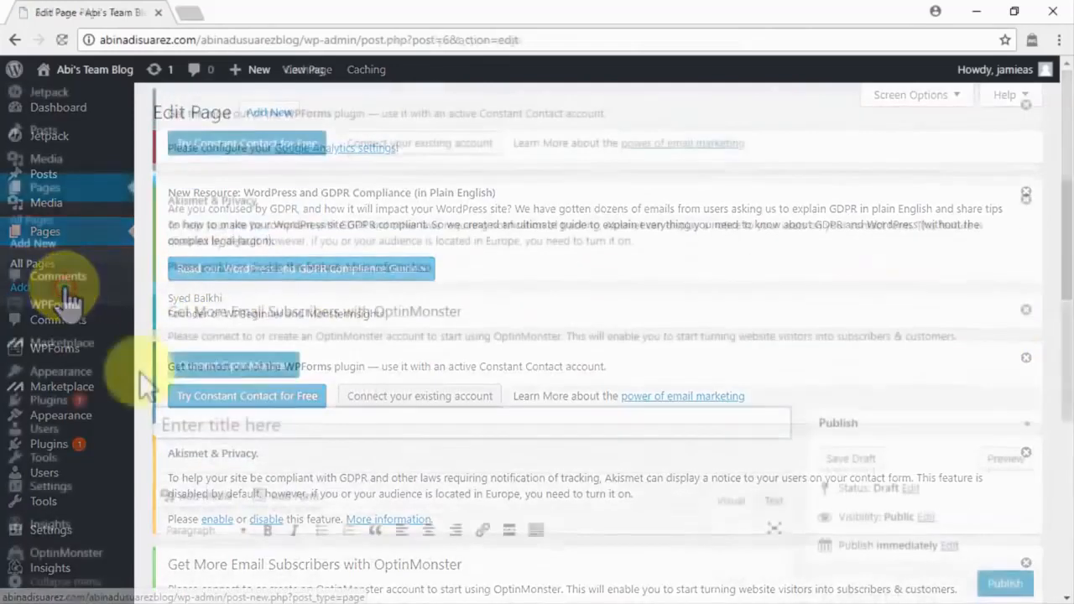
Step: Publish a 'Contact' page with the enquiry message and the embedded wpforms contact form
{"action": "scroll", "coordinate": [141, 375], "scroll_direction": "down", "scroll_amount": 5}
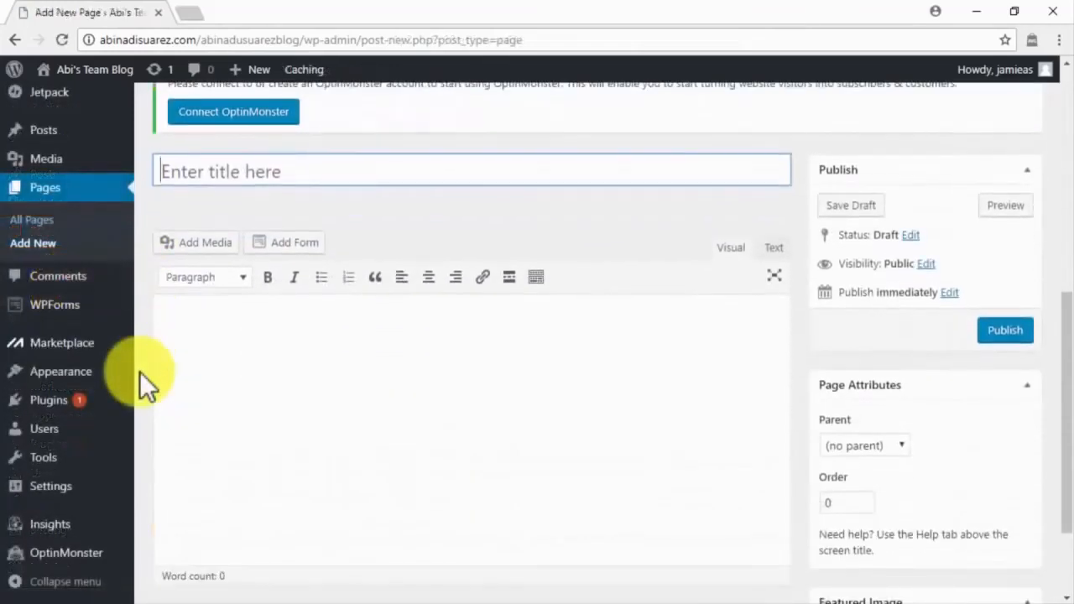
{"action": "type", "text": "Contact"}
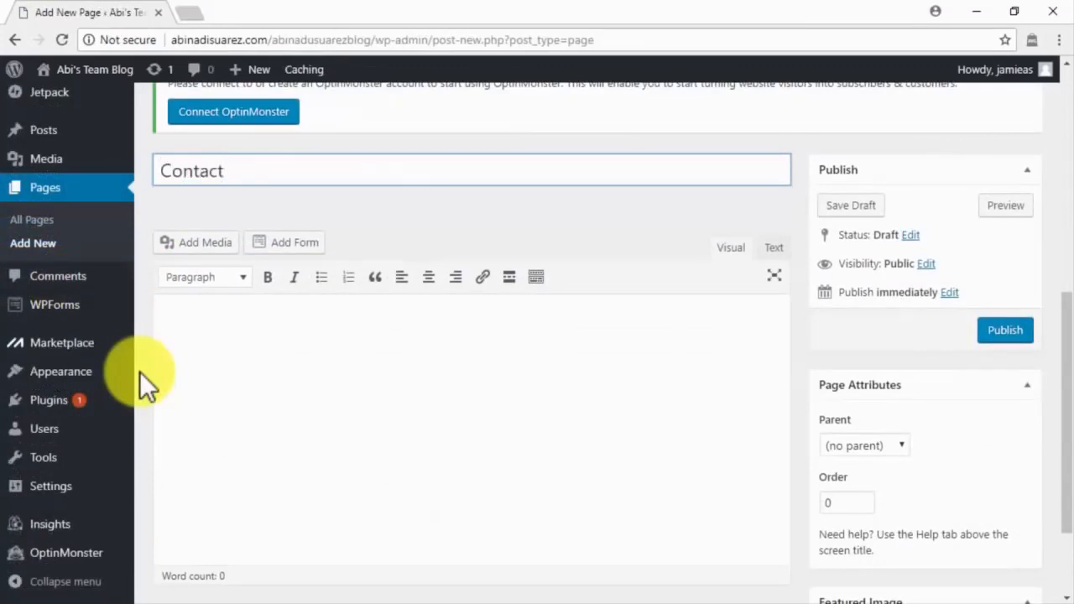
{"action": "left_click", "coordinate": [183, 364]}
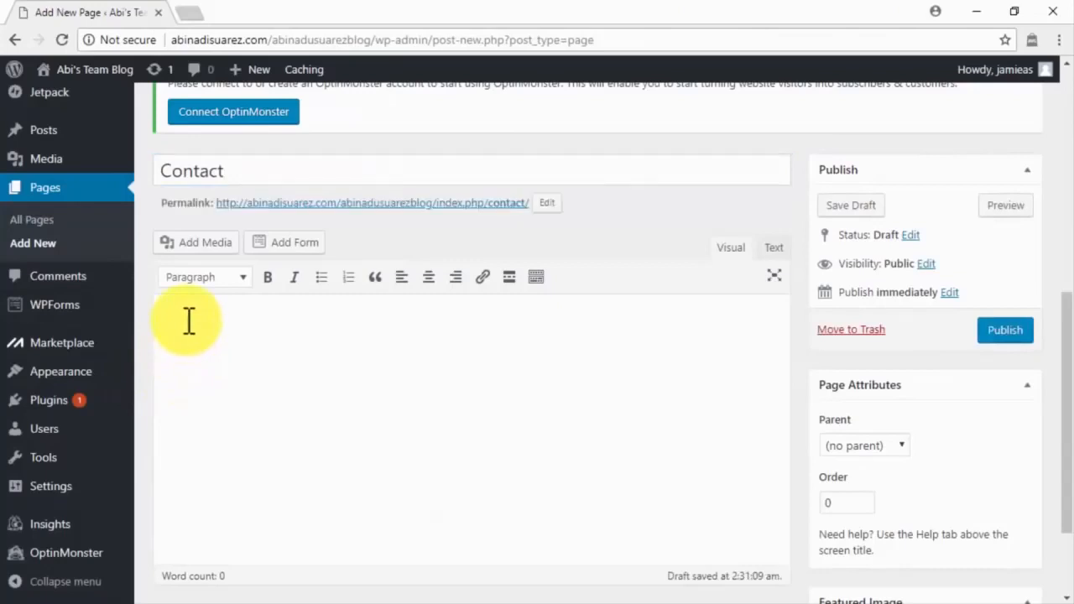
{"action": "key", "text": "ctrl+v"}
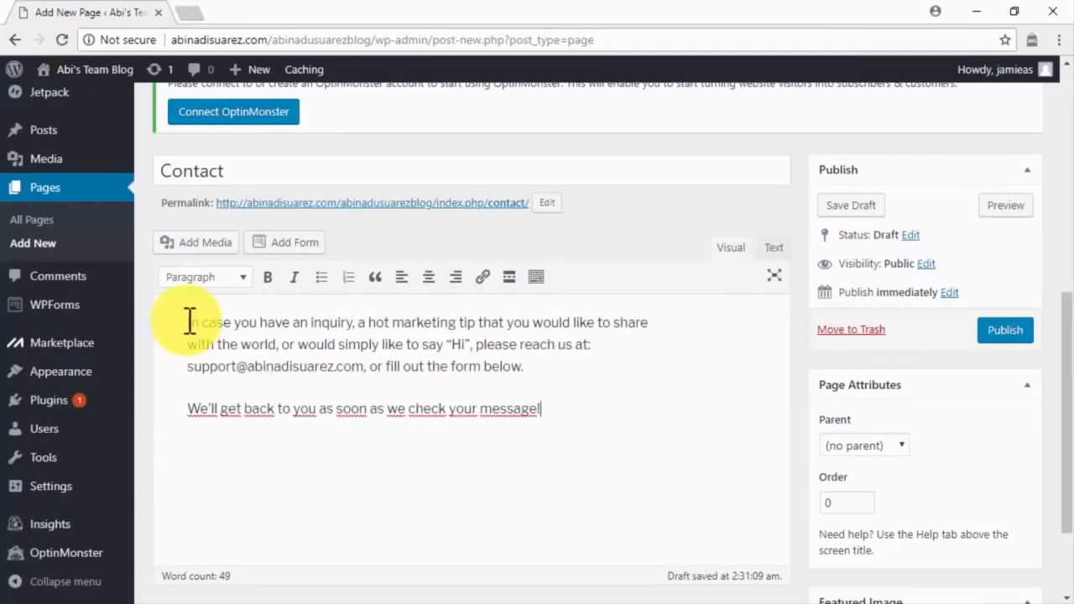
{"action": "left_click", "coordinate": [289, 242]}
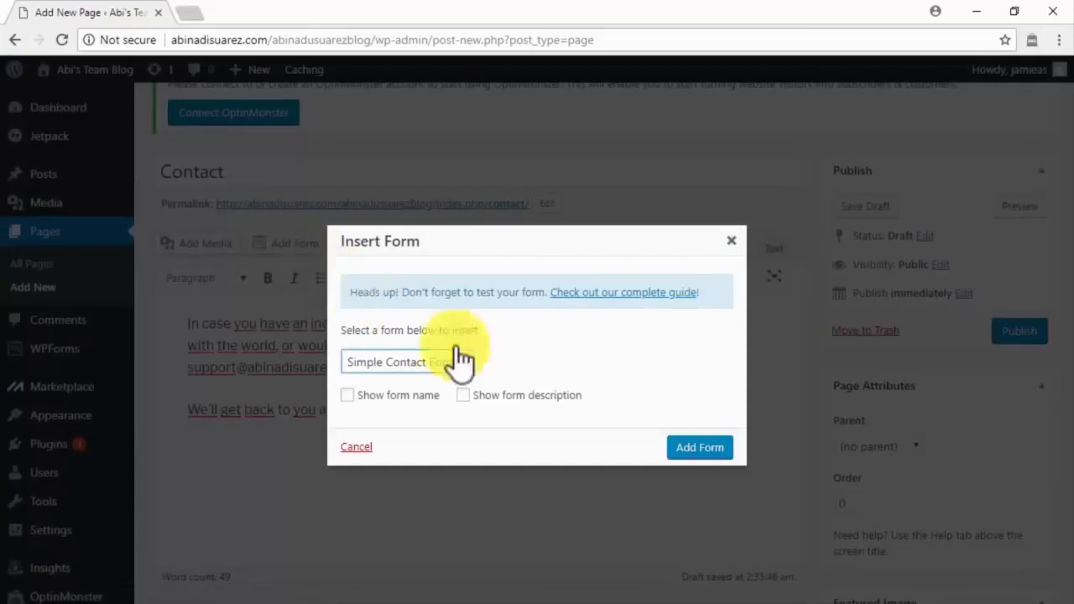
{"action": "left_click", "coordinate": [698, 448]}
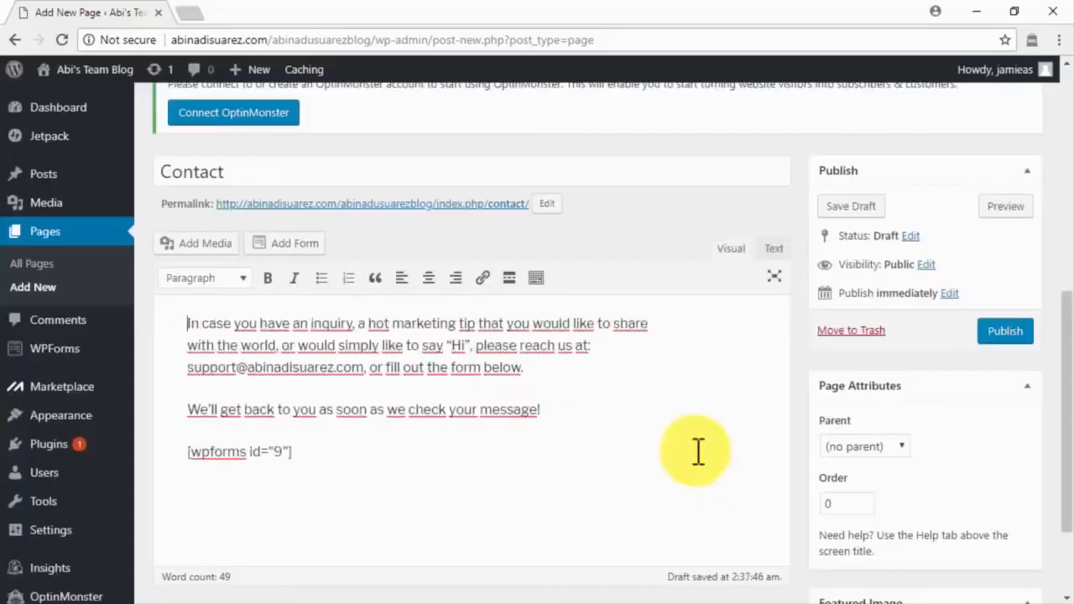
{"action": "left_click", "coordinate": [993, 336]}
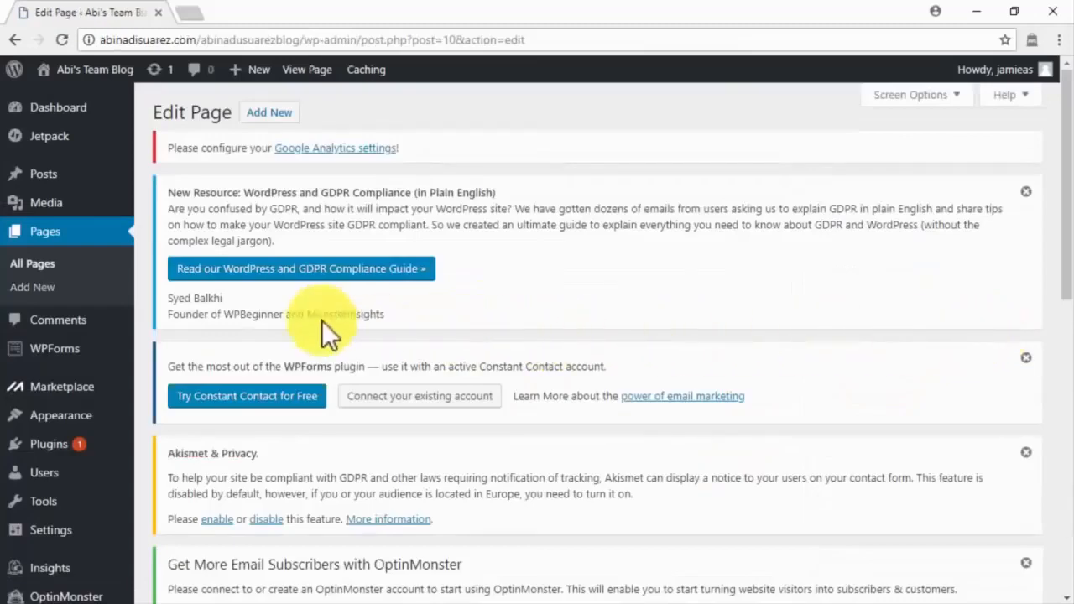
Step: Create and publish a 'Privacy Policy' page with the pasted cookies and ad opt-out policy text
{"action": "left_click", "coordinate": [77, 293]}
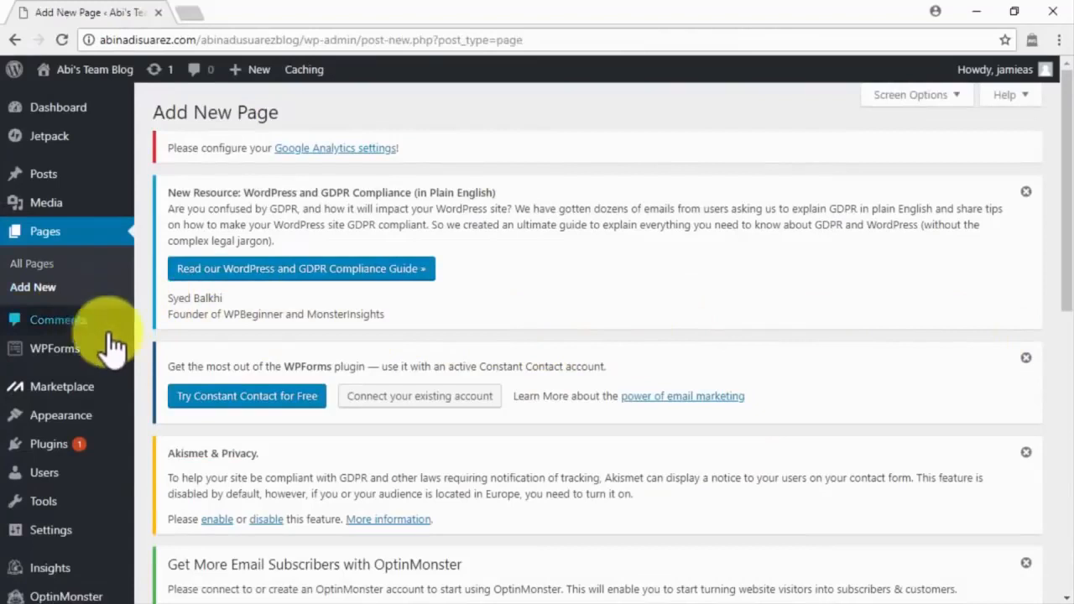
{"action": "scroll", "coordinate": [130, 336], "scroll_direction": "down", "scroll_amount": 3}
{"action": "mouse_move", "coordinate": [139, 373]}
{"action": "scroll", "coordinate": [138, 375], "scroll_direction": "down", "scroll_amount": 2}
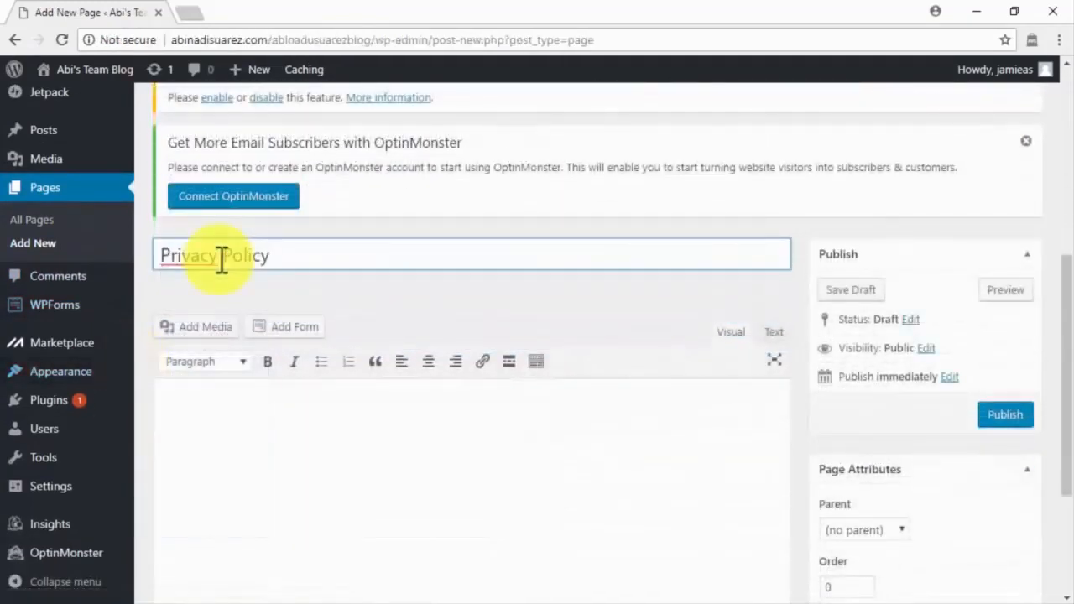
{"action": "scroll", "coordinate": [209, 409], "scroll_direction": "down", "scroll_amount": 1}
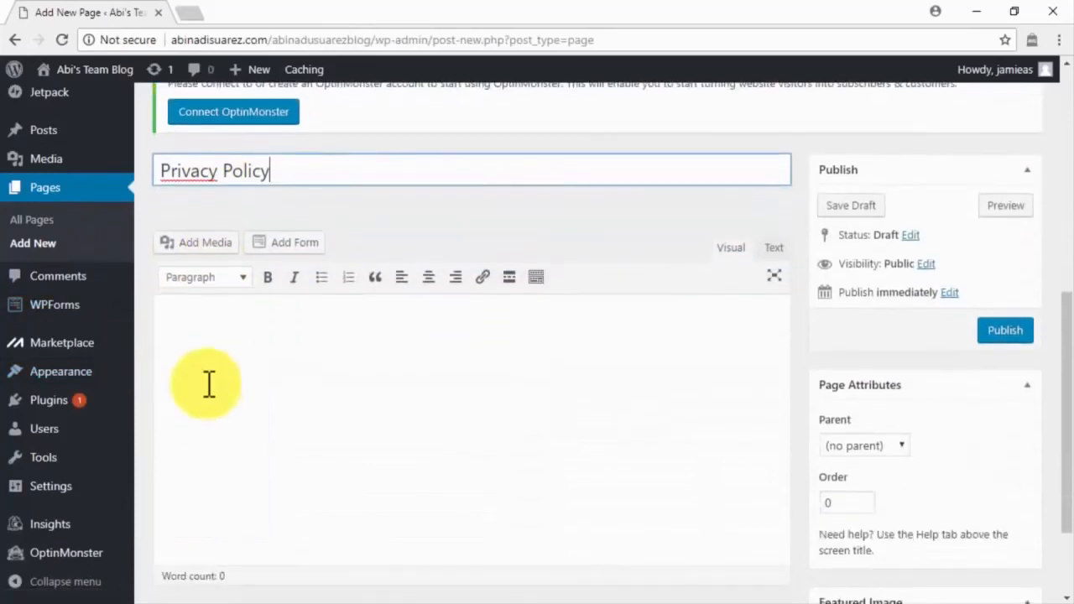
{"action": "left_click", "coordinate": [210, 328]}
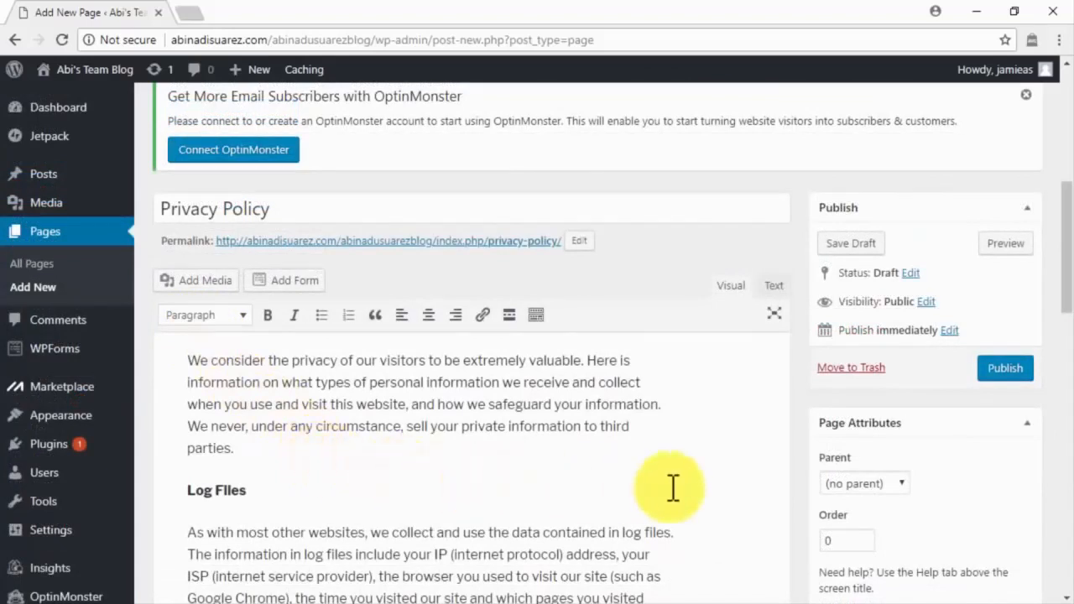
{"action": "scroll", "coordinate": [710, 489], "scroll_direction": "down", "scroll_amount": 2}
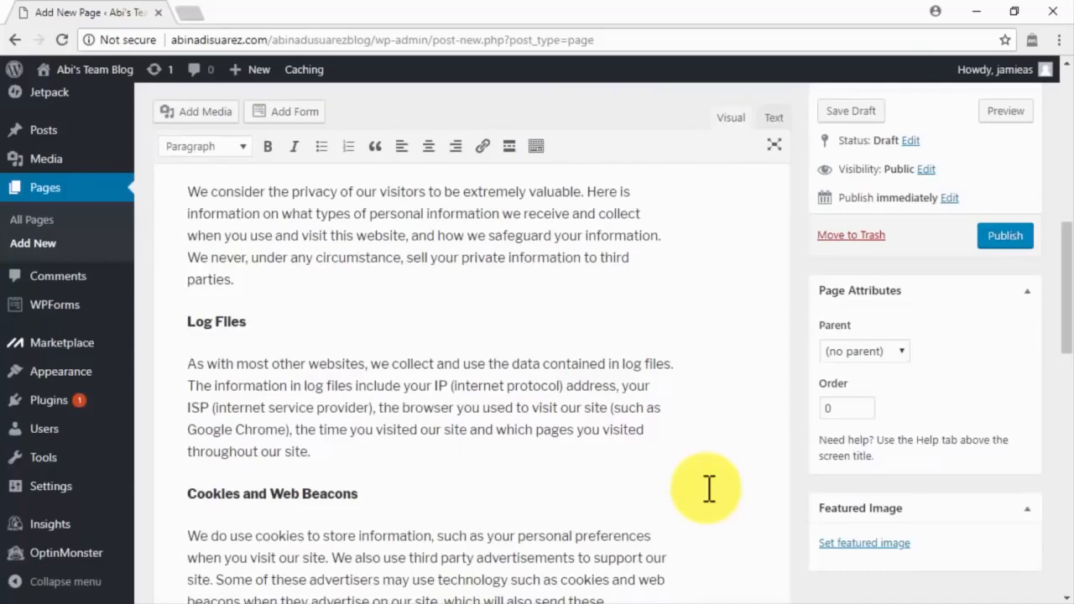
{"action": "scroll", "coordinate": [709, 489], "scroll_direction": "down", "scroll_amount": 3}
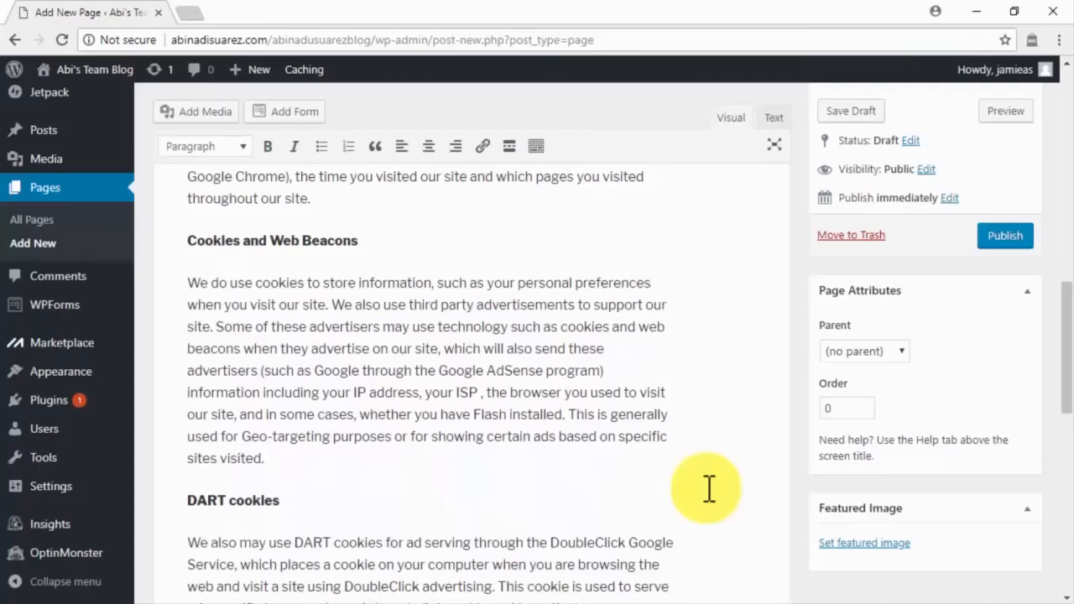
{"action": "scroll", "coordinate": [709, 488], "scroll_direction": "down", "scroll_amount": 1}
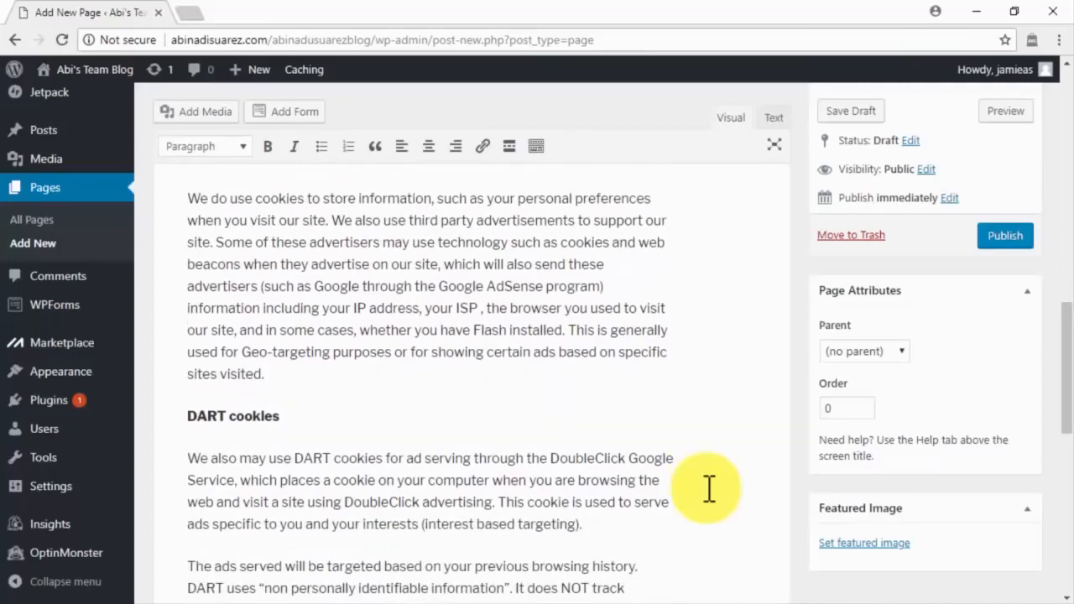
{"action": "scroll", "coordinate": [709, 488], "scroll_direction": "down", "scroll_amount": 3}
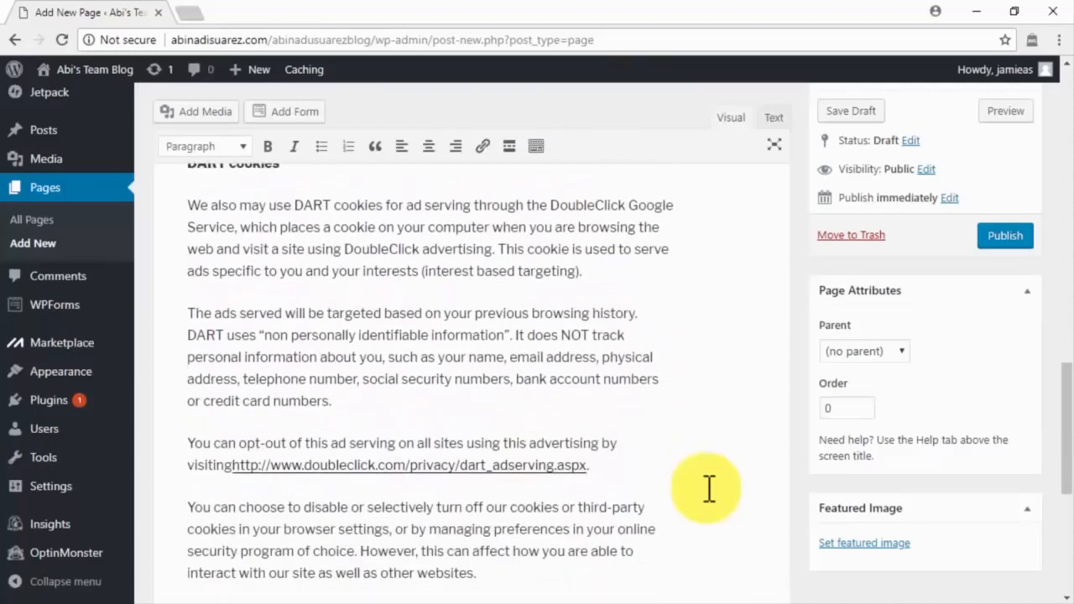
{"action": "scroll", "coordinate": [710, 489], "scroll_direction": "down", "scroll_amount": 3}
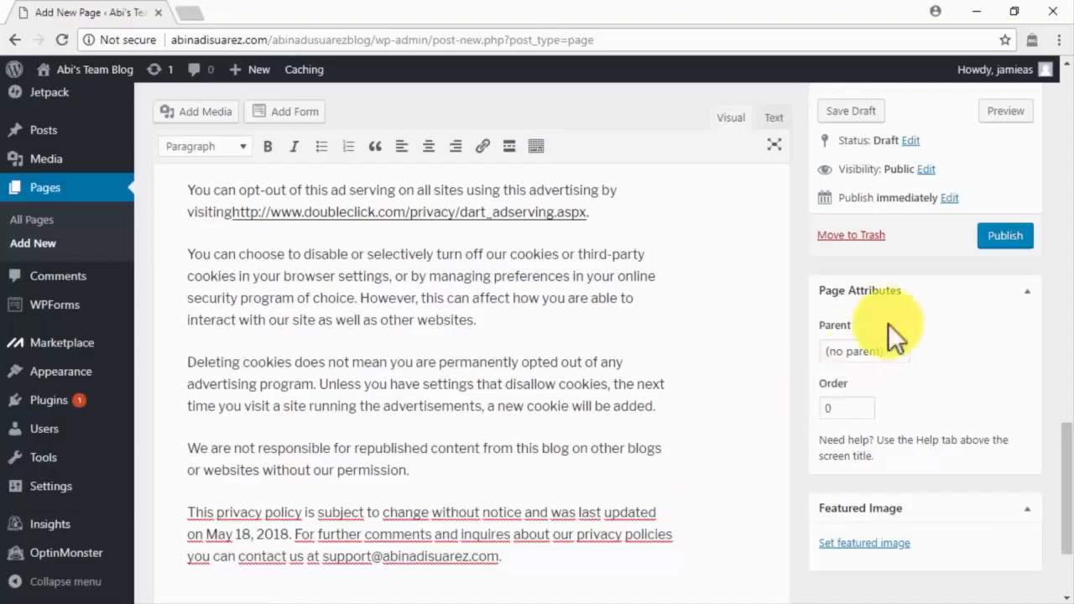
{"action": "left_click", "coordinate": [989, 237]}
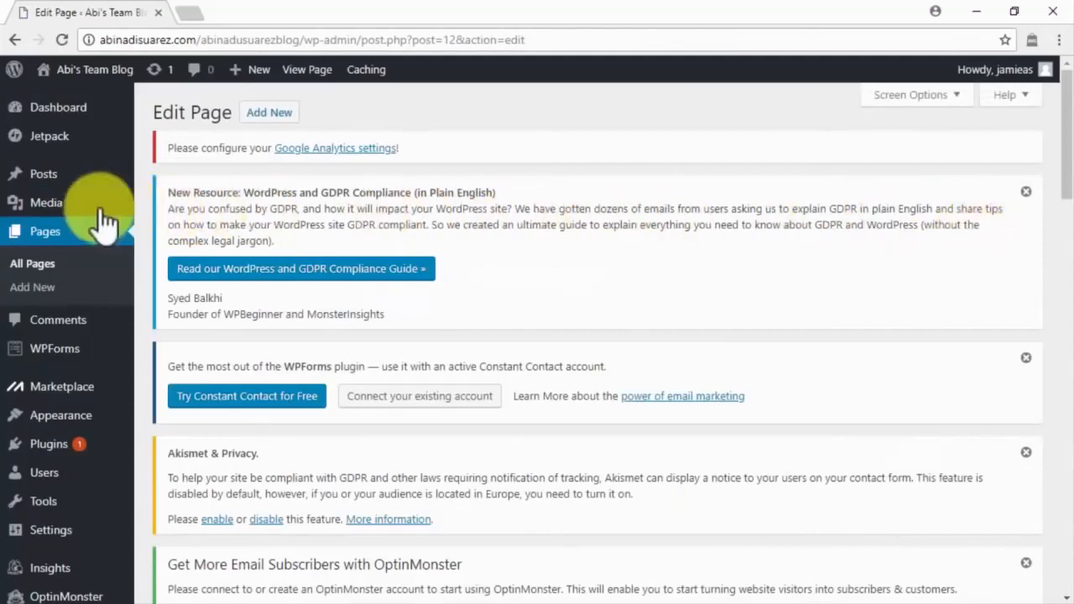
Step: Start a new post titled 'Viral Marketing Content. How Does It Work?' and add the article body
{"action": "mouse_move", "coordinate": [66, 177]}
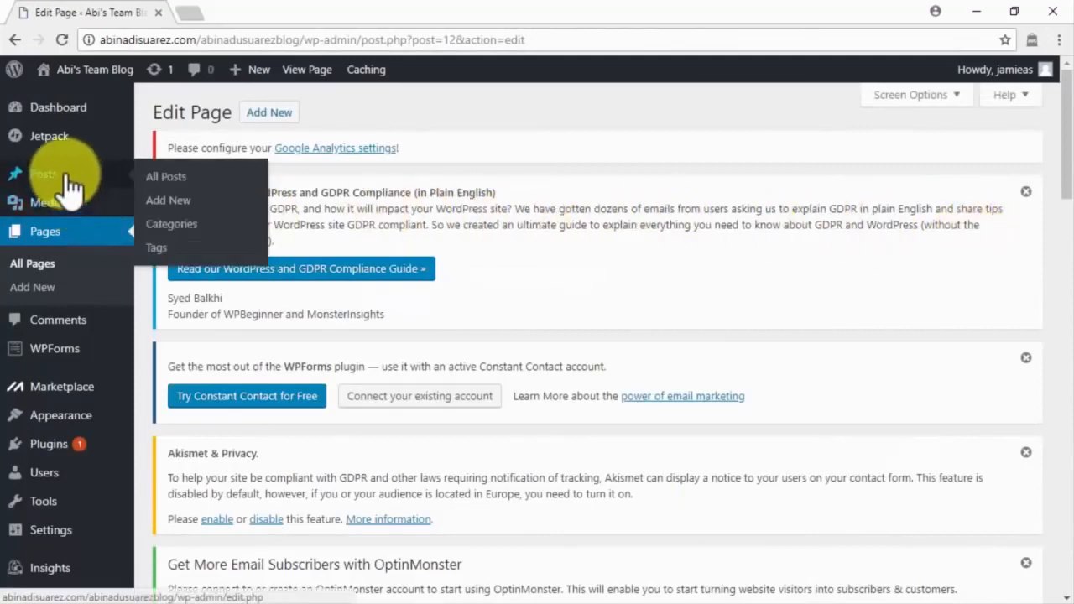
{"action": "left_click", "coordinate": [170, 207]}
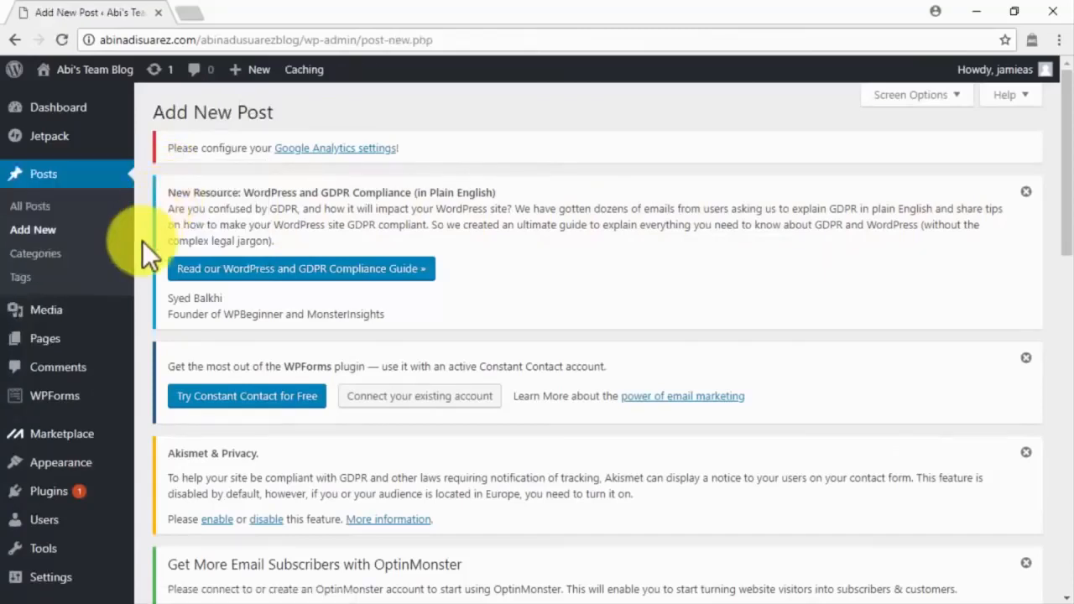
{"action": "scroll", "coordinate": [142, 241], "scroll_direction": "down", "scroll_amount": 1}
{"action": "scroll", "coordinate": [142, 240], "scroll_direction": "down", "scroll_amount": 5}
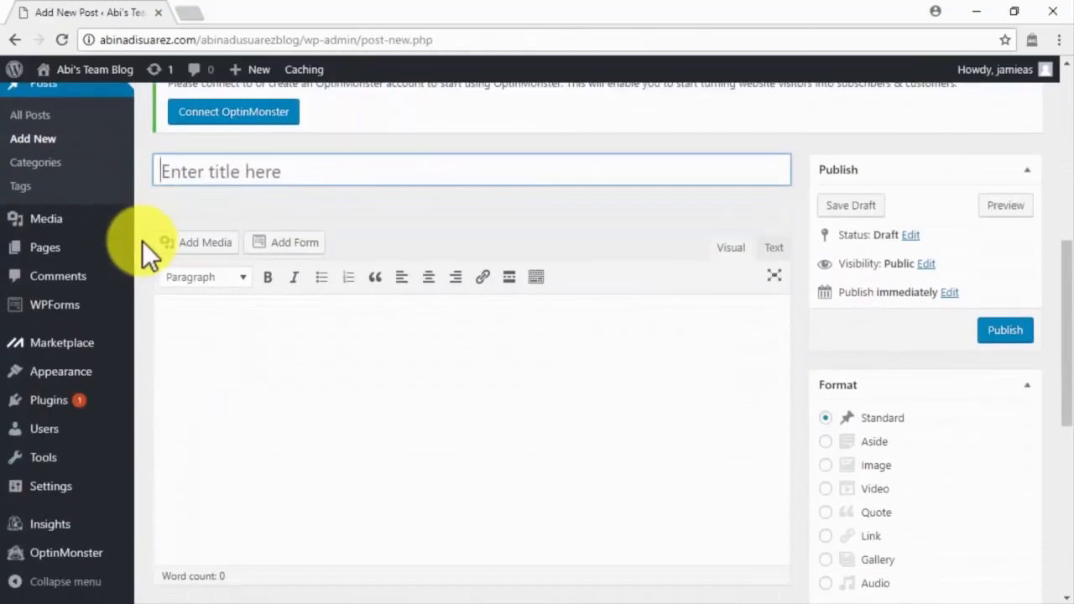
{"action": "left_click", "coordinate": [192, 319]}
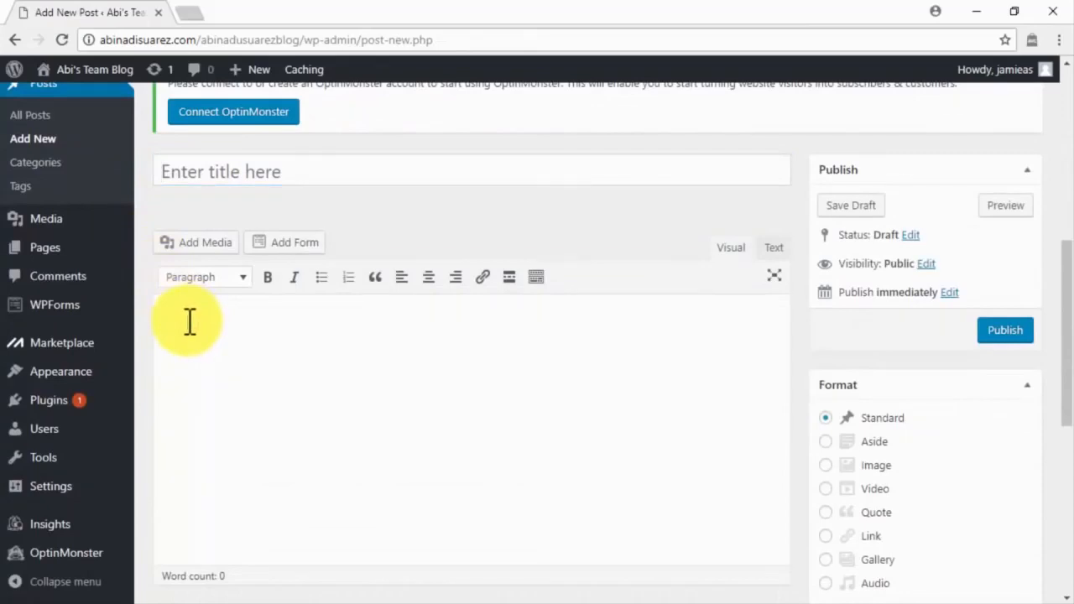
{"action": "left_click", "coordinate": [295, 173]}
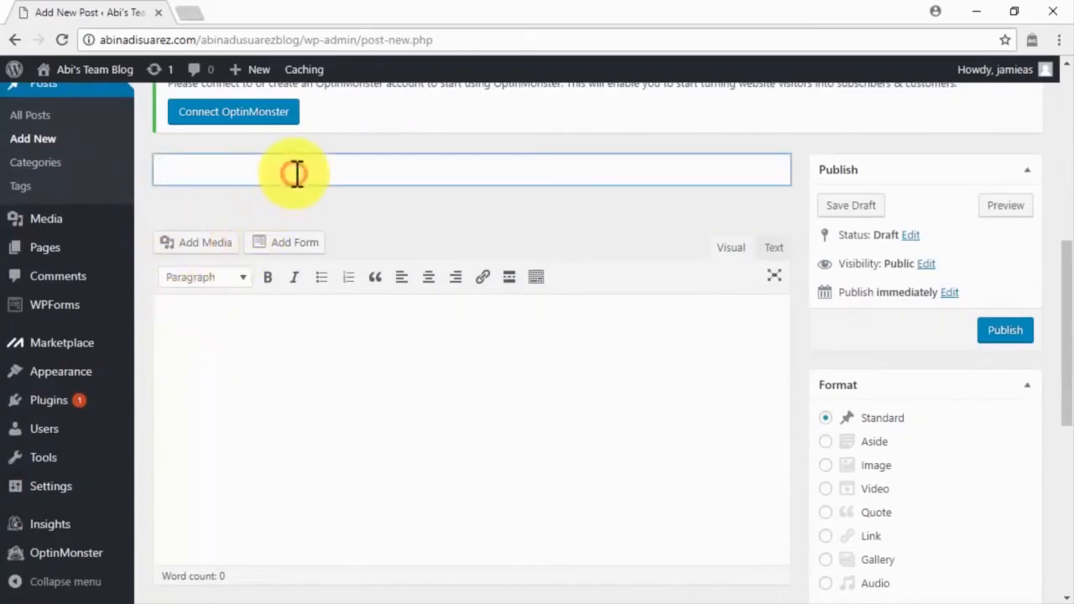
{"action": "type", "text": "Viral Marketing Content. How Does It Work?"}
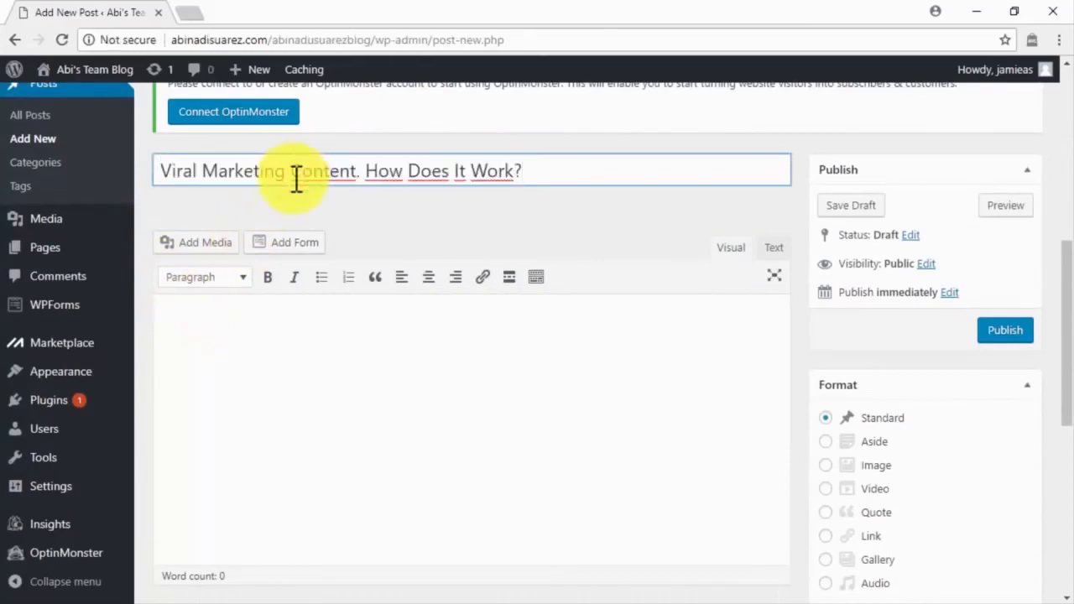
{"action": "left_click", "coordinate": [254, 323]}
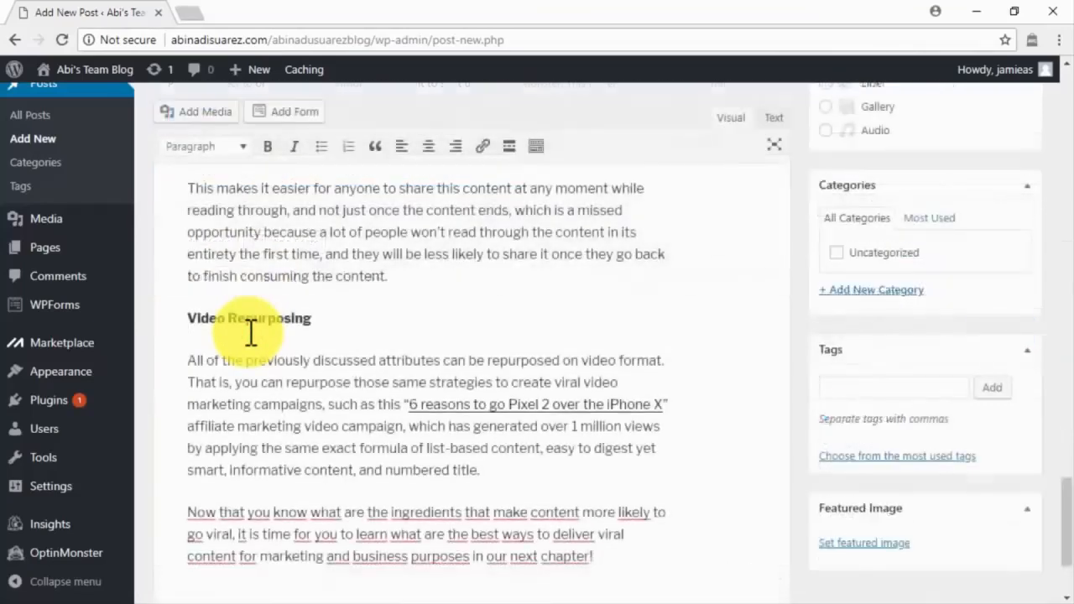
{"action": "scroll", "coordinate": [251, 332], "scroll_direction": "down", "scroll_amount": 3}
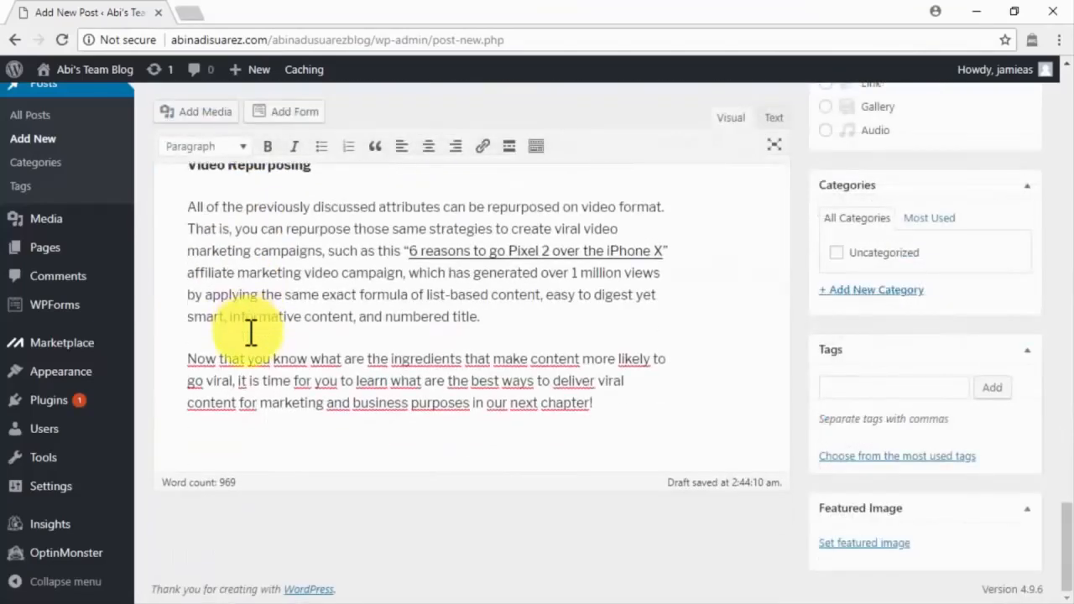
{"action": "scroll", "coordinate": [250, 331], "scroll_direction": "up", "scroll_amount": 15}
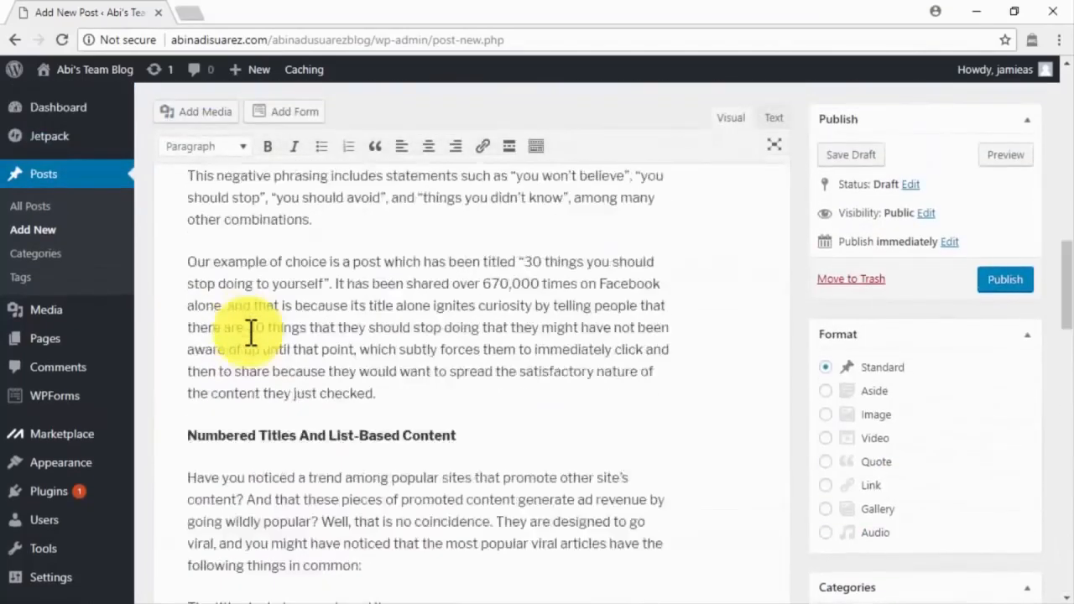
{"action": "scroll", "coordinate": [250, 331], "scroll_direction": "up", "scroll_amount": 5}
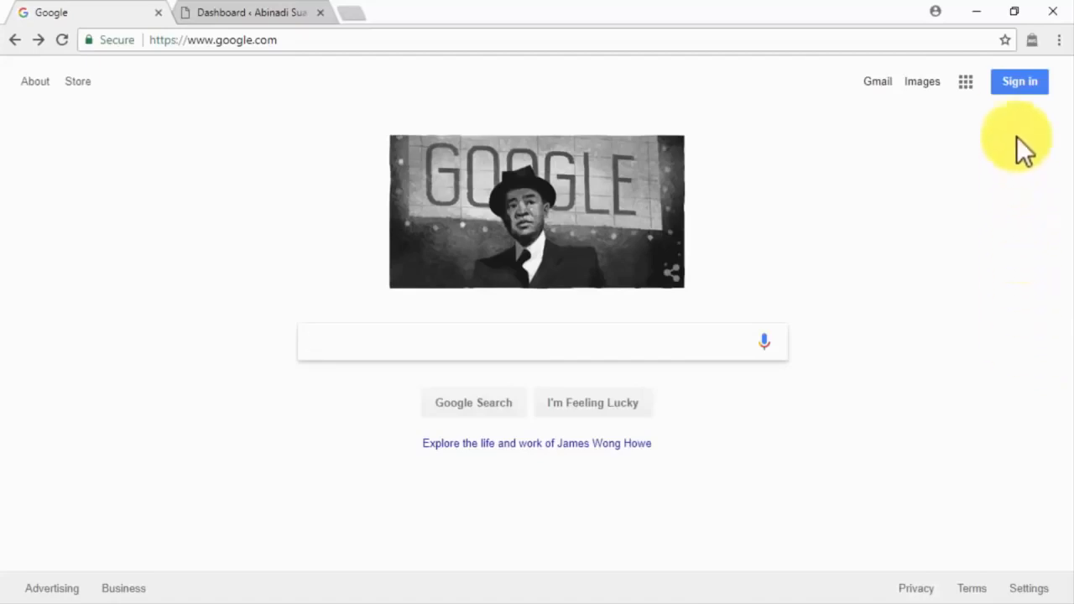
Step: Sign in to the Google account with its e-mail and password
{"action": "left_click", "coordinate": [1014, 83]}
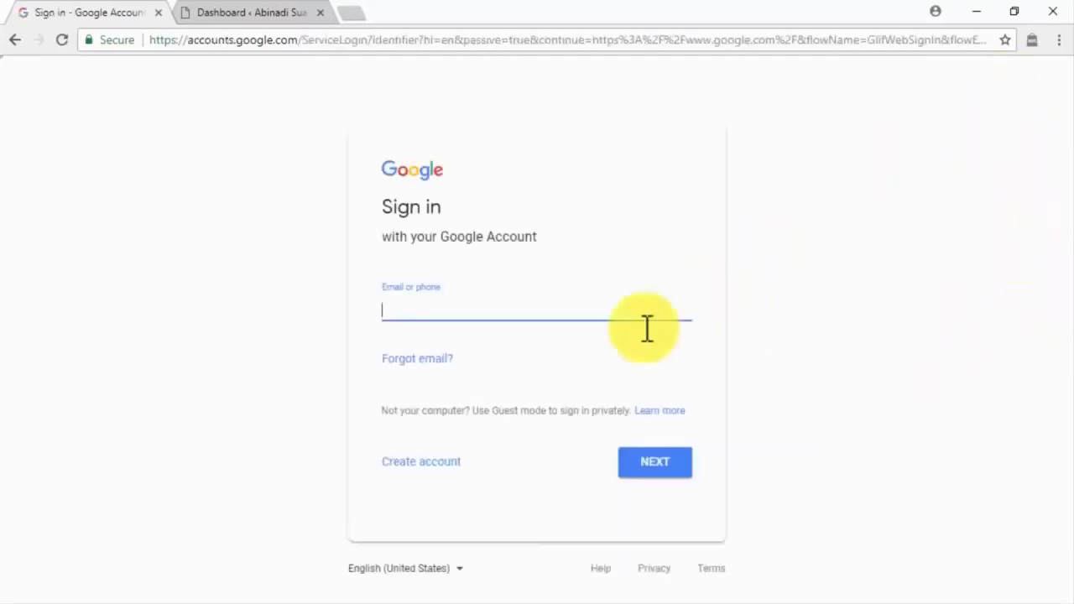
{"action": "left_click", "coordinate": [450, 467]}
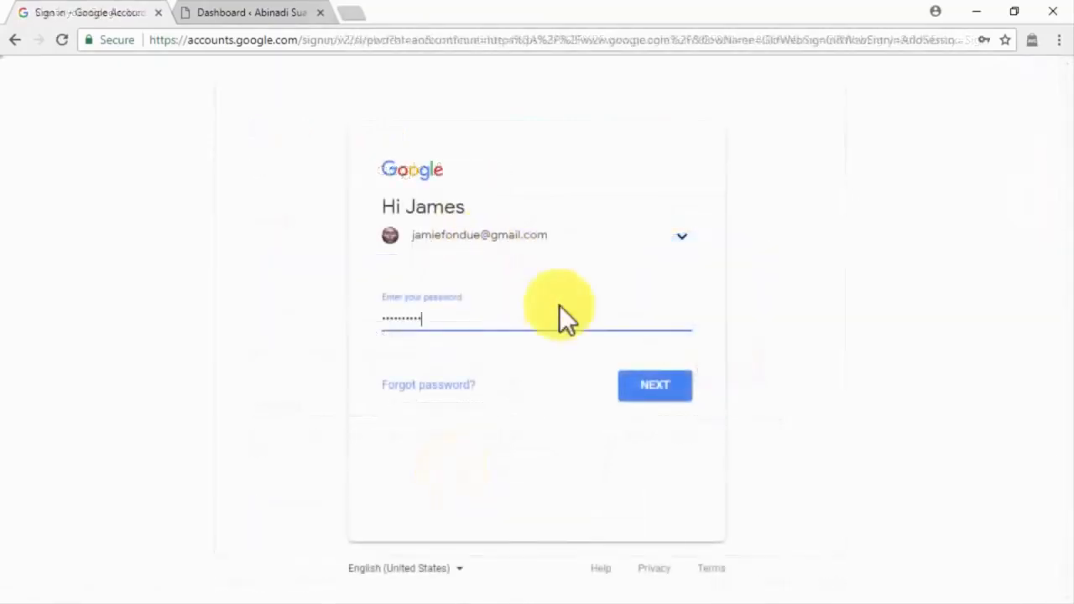
{"action": "left_click", "coordinate": [640, 387]}
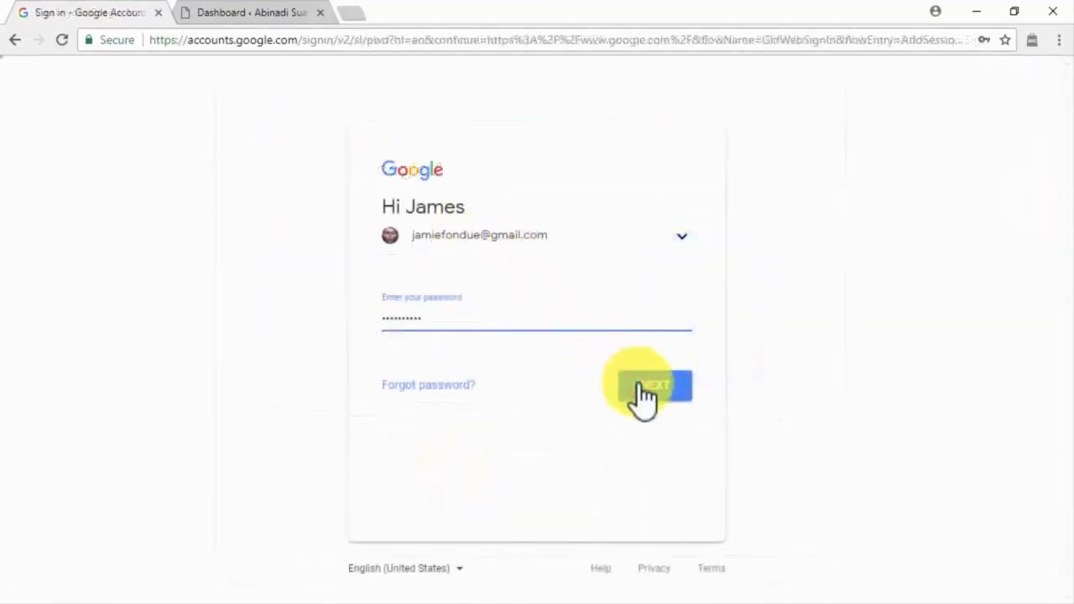
Step: Go to the google.com/adsense web address
{"action": "left_click", "coordinate": [411, 44]}
{"action": "type", "text": "https://www.google.com/adsense/"}
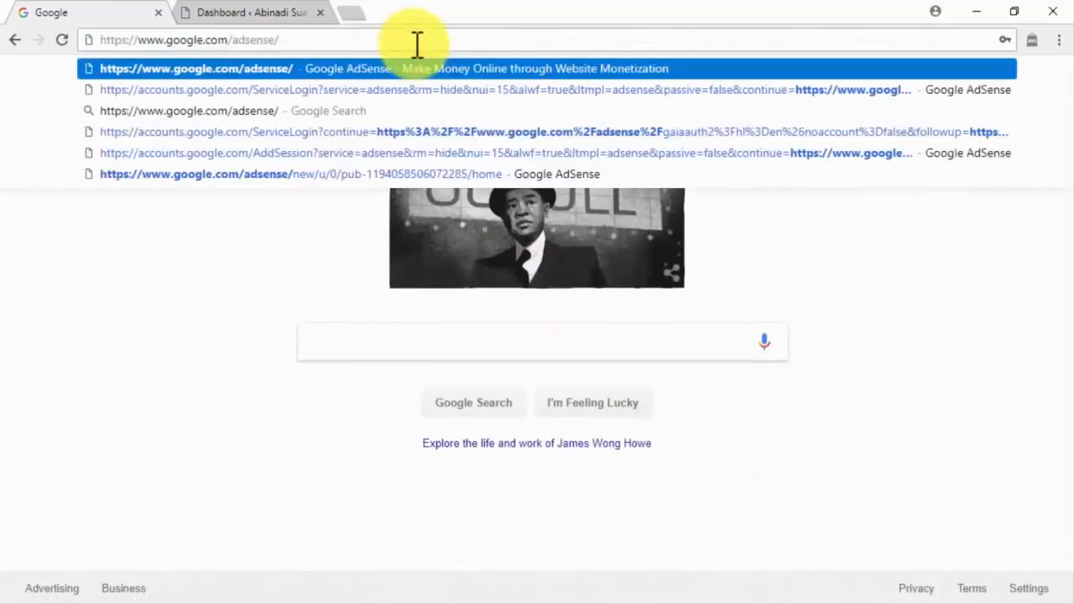
{"action": "key", "text": "Return"}
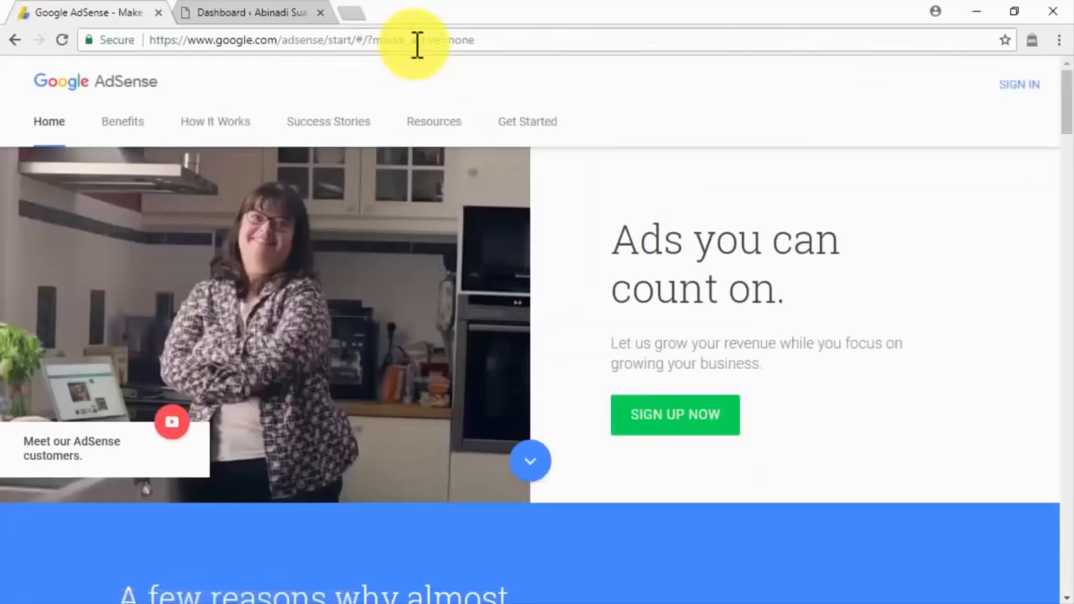
Step: Start sign-up for diabetescaremadeeasy.com with the account e-mail, opting into performance suggestions
{"action": "left_click", "coordinate": [670, 419]}
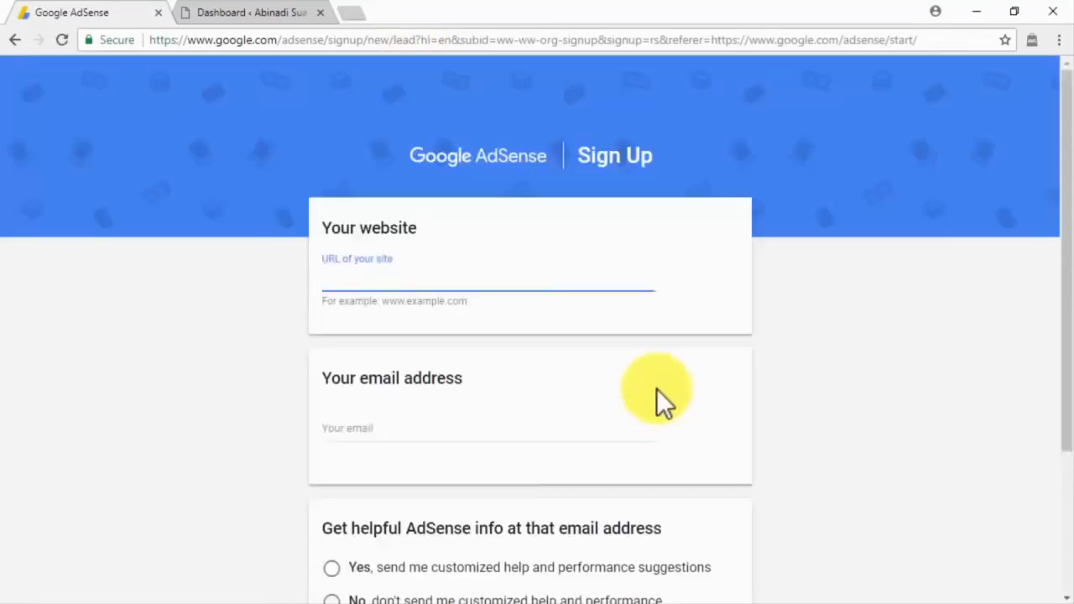
{"action": "type", "text": "diabetescaremadeeasy.com"}
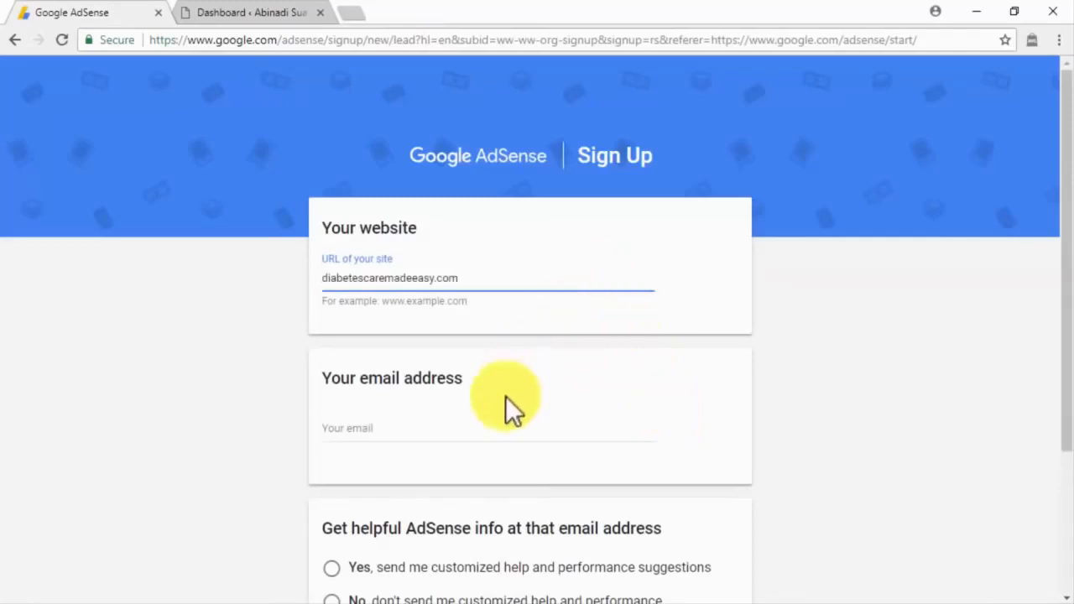
{"action": "left_click", "coordinate": [475, 434]}
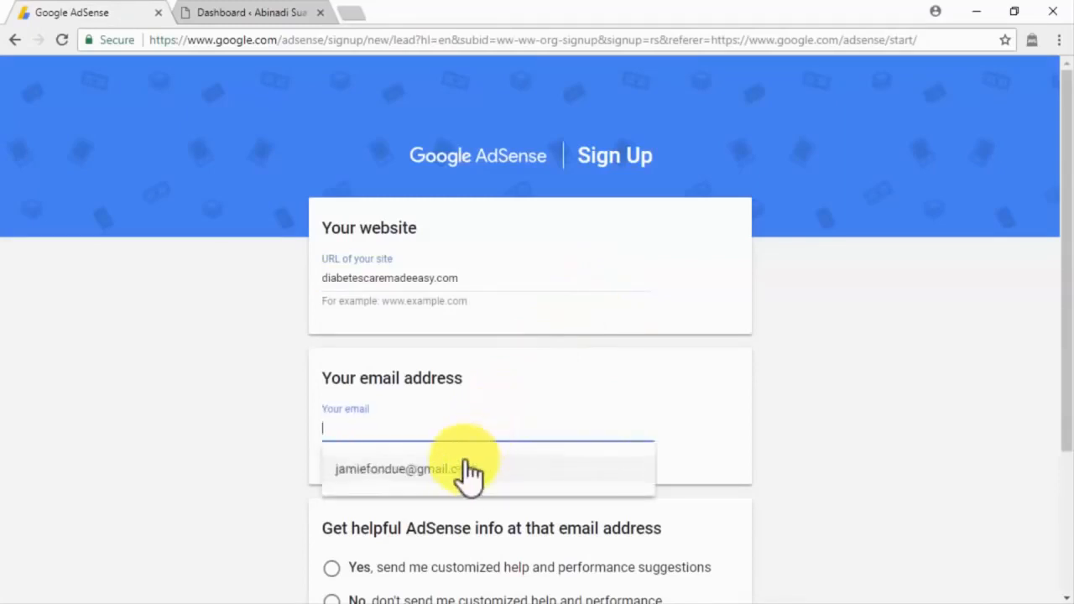
{"action": "left_click", "coordinate": [464, 472]}
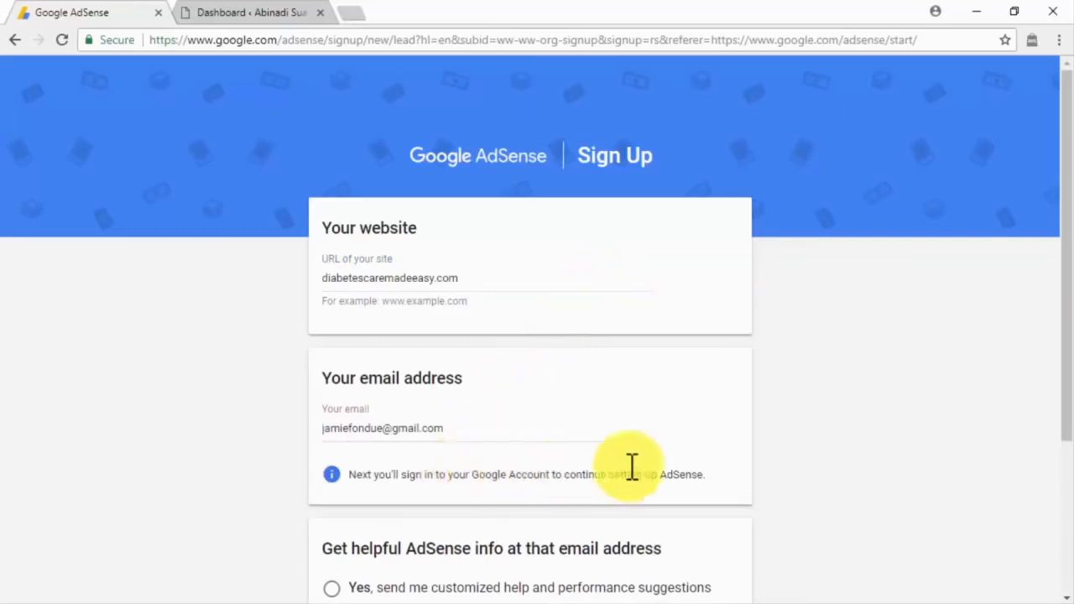
{"action": "scroll", "coordinate": [757, 473], "scroll_direction": "down", "scroll_amount": 3}
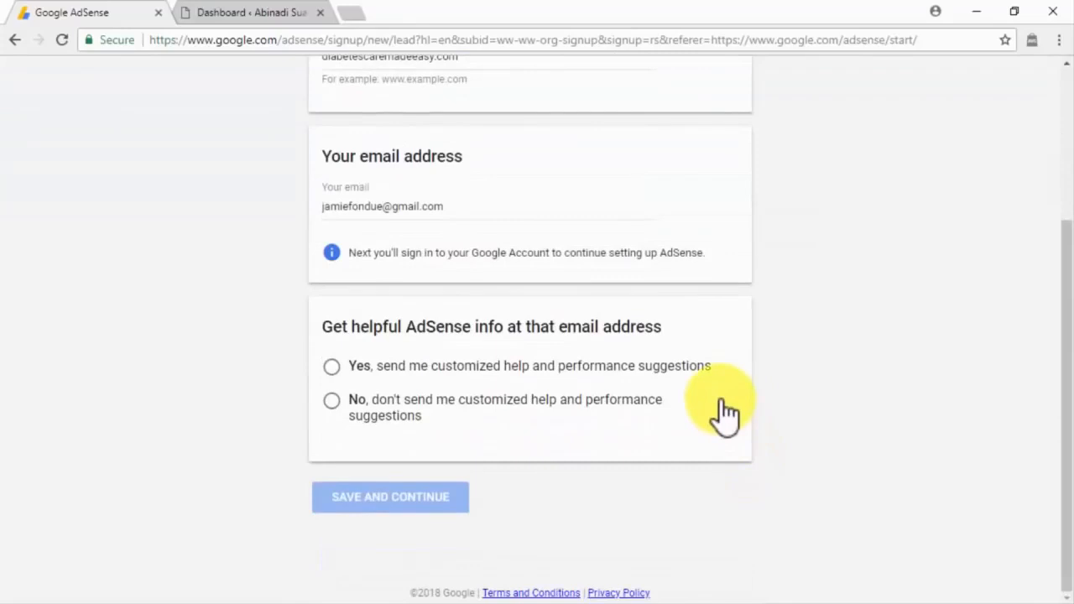
{"action": "left_click", "coordinate": [704, 375]}
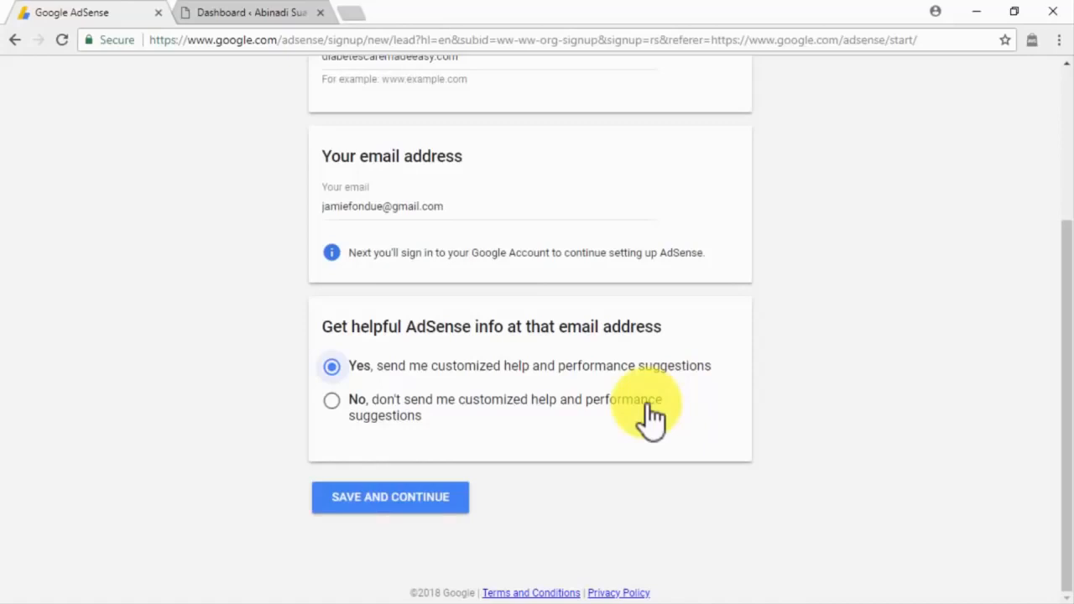
{"action": "left_click", "coordinate": [456, 506]}
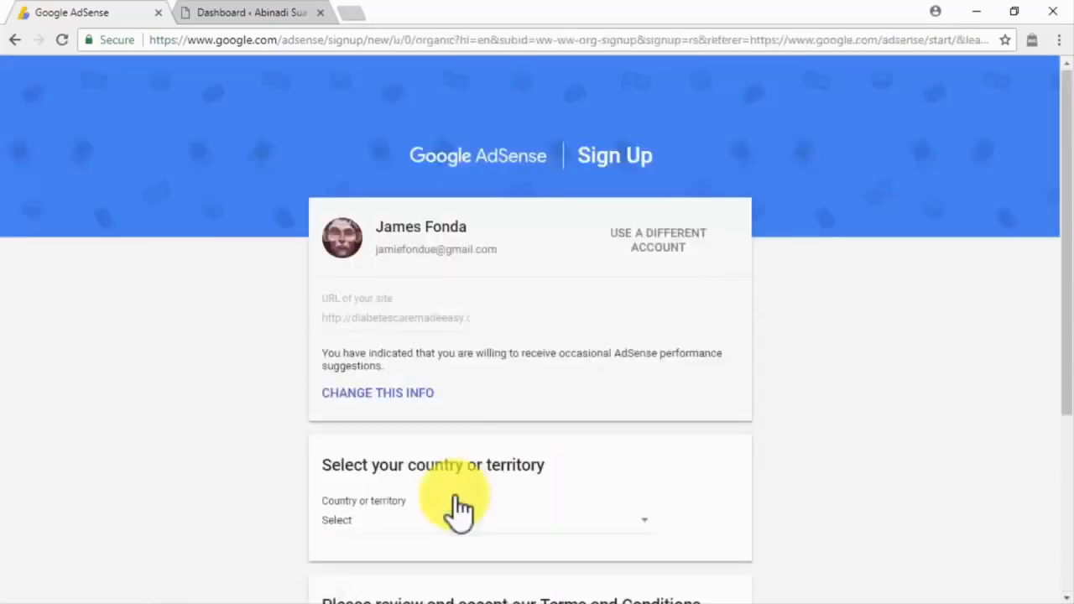
Step: Choose United States as the account's country
{"action": "left_click", "coordinate": [458, 512]}
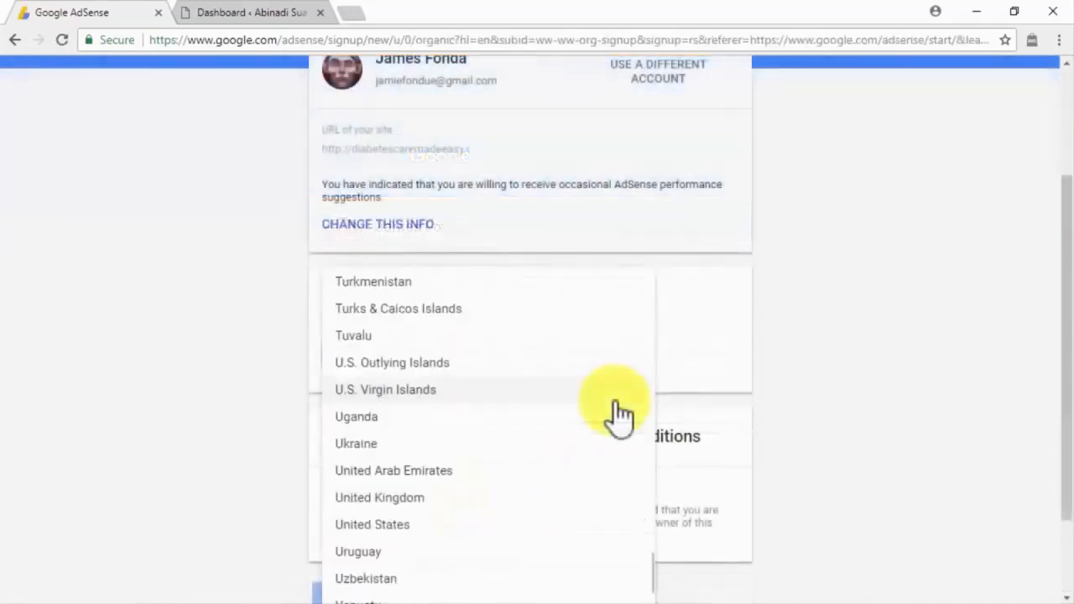
{"action": "scroll", "coordinate": [617, 405], "scroll_direction": "down", "scroll_amount": 2}
{"action": "left_click", "coordinate": [614, 366]}
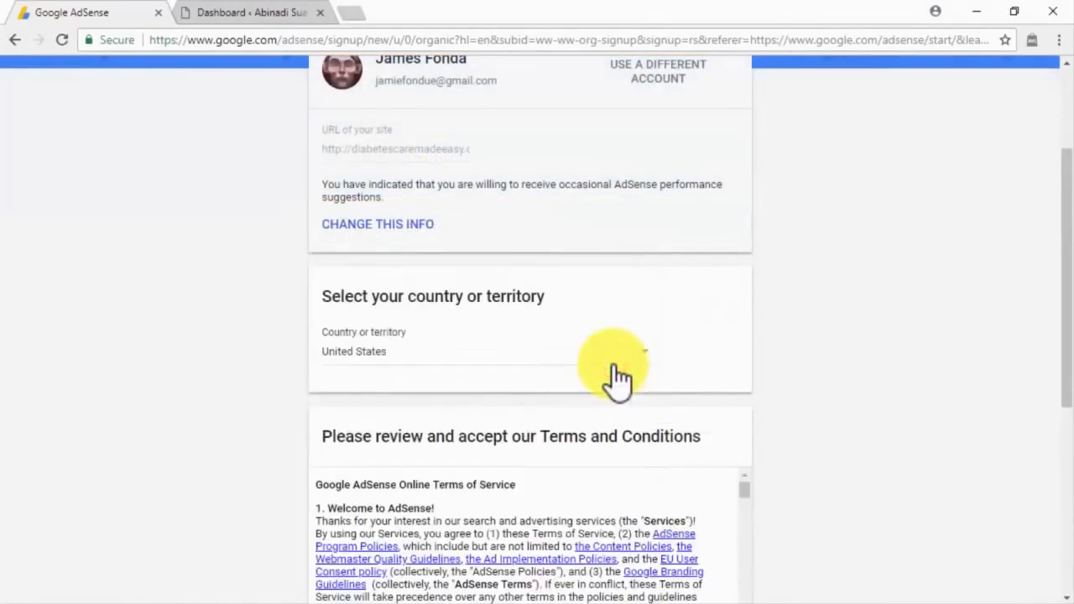
{"action": "scroll", "coordinate": [794, 440], "scroll_direction": "down", "scroll_amount": 4}
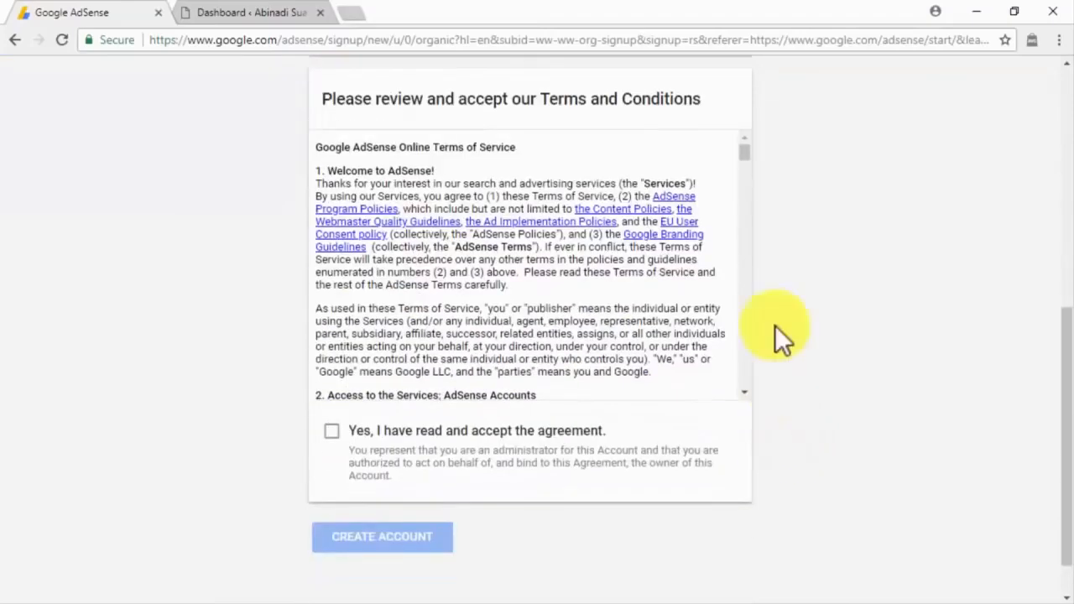
Step: Accept the AdSense terms agreement, create the account, and get past the welcome screen
{"action": "left_click_drag", "start_coordinate": [742, 148], "coordinate": [746, 382]}
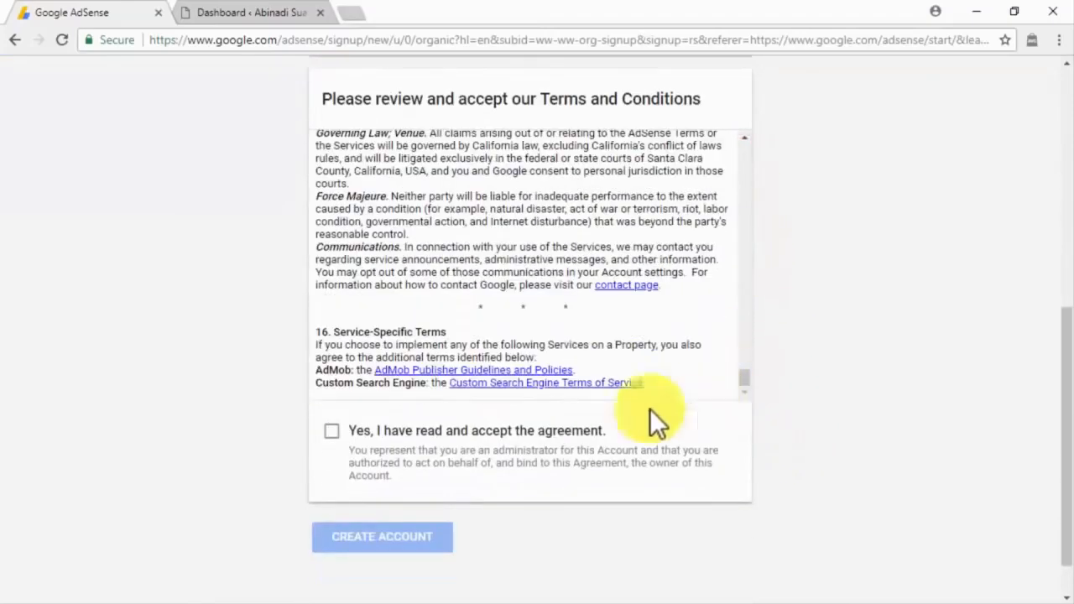
{"action": "left_click", "coordinate": [333, 432]}
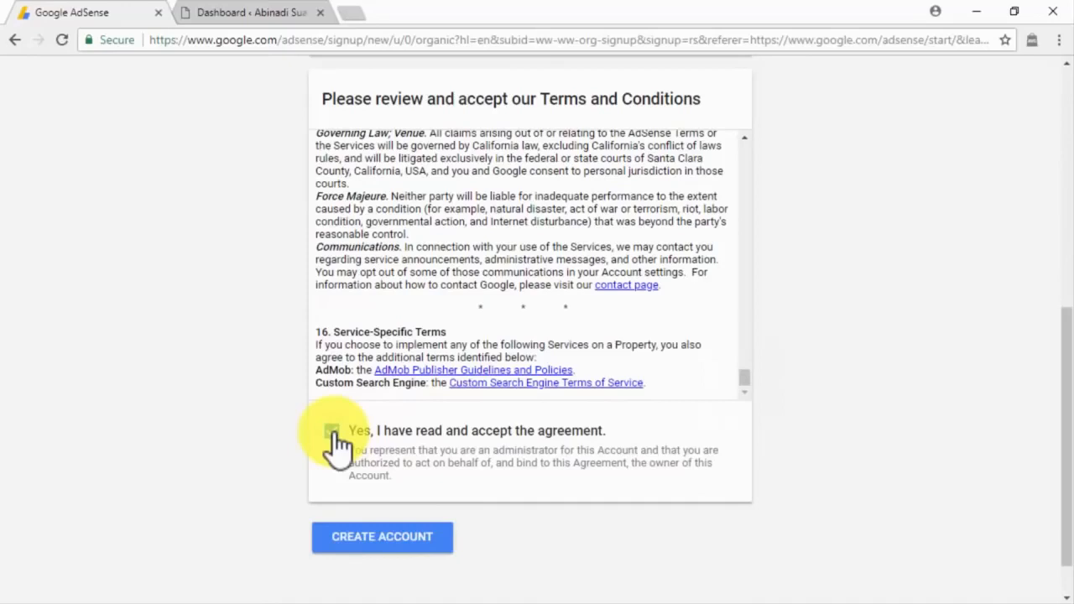
{"action": "left_click", "coordinate": [431, 544]}
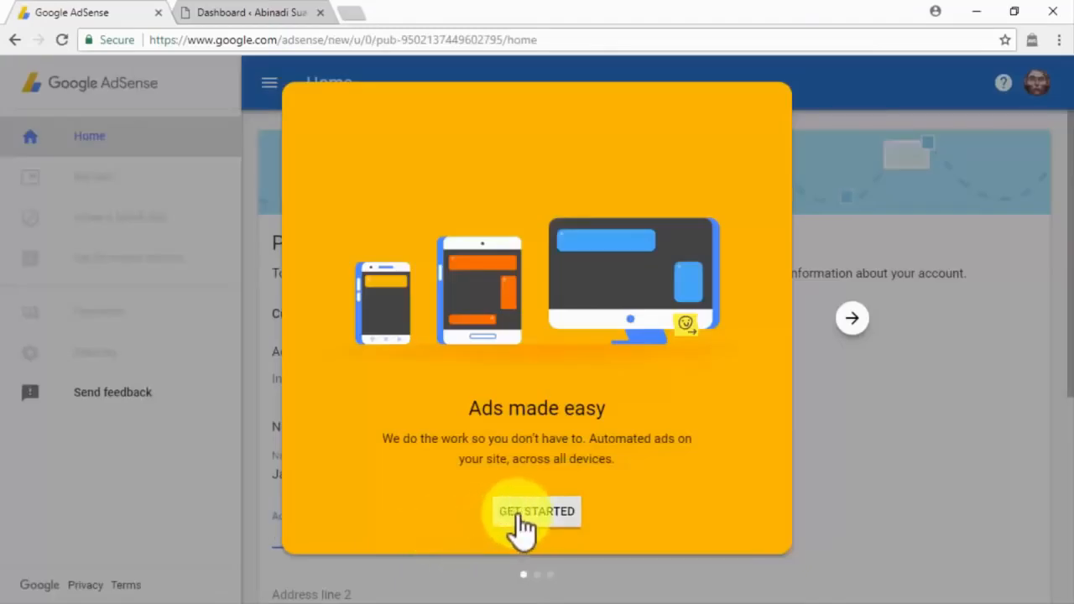
{"action": "left_click", "coordinate": [519, 515]}
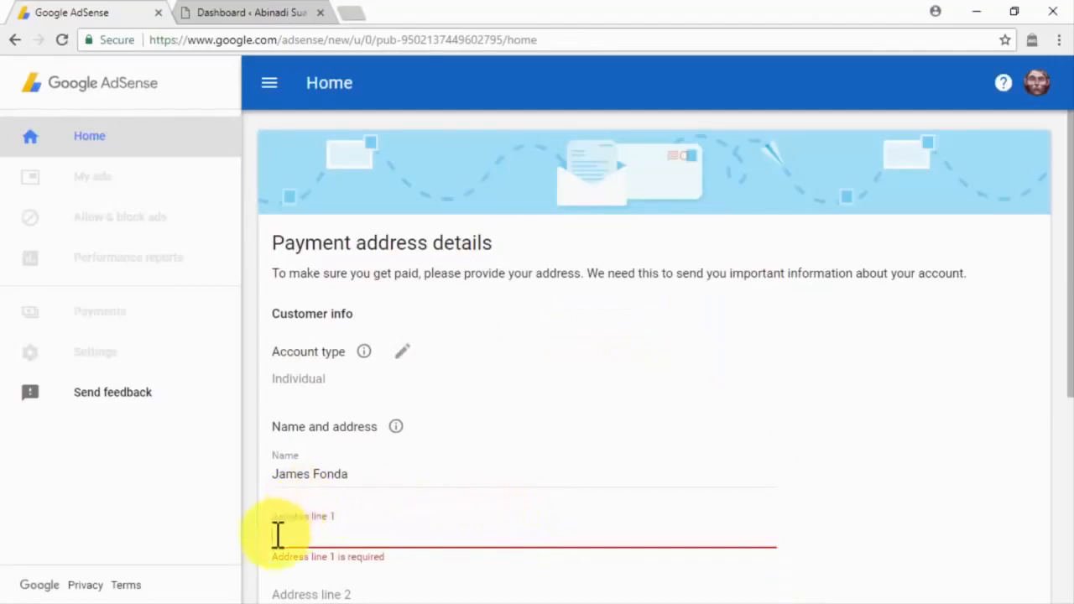
Step: Enter the street address line, choose Florida as the state, add the ZIP code, and submit
{"action": "left_click", "coordinate": [317, 470]}
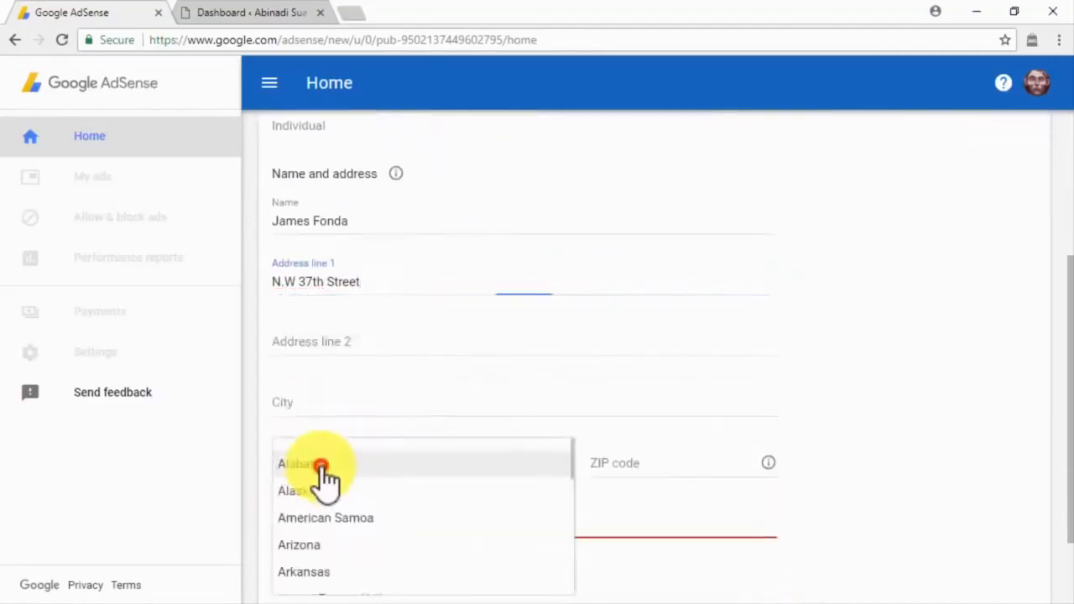
{"action": "scroll", "coordinate": [324, 479], "scroll_direction": "down", "scroll_amount": 5}
{"action": "left_click", "coordinate": [321, 479]}
{"action": "left_click", "coordinate": [622, 467]}
{"action": "type", "text": "331"}
{"action": "type", "text": "97"}
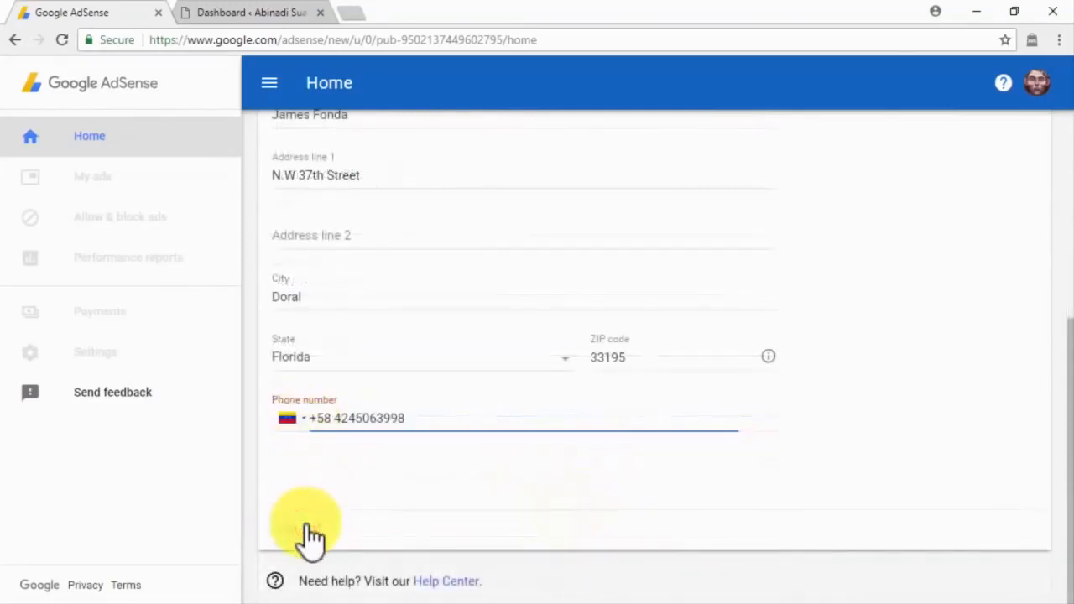
{"action": "left_click", "coordinate": [308, 527]}
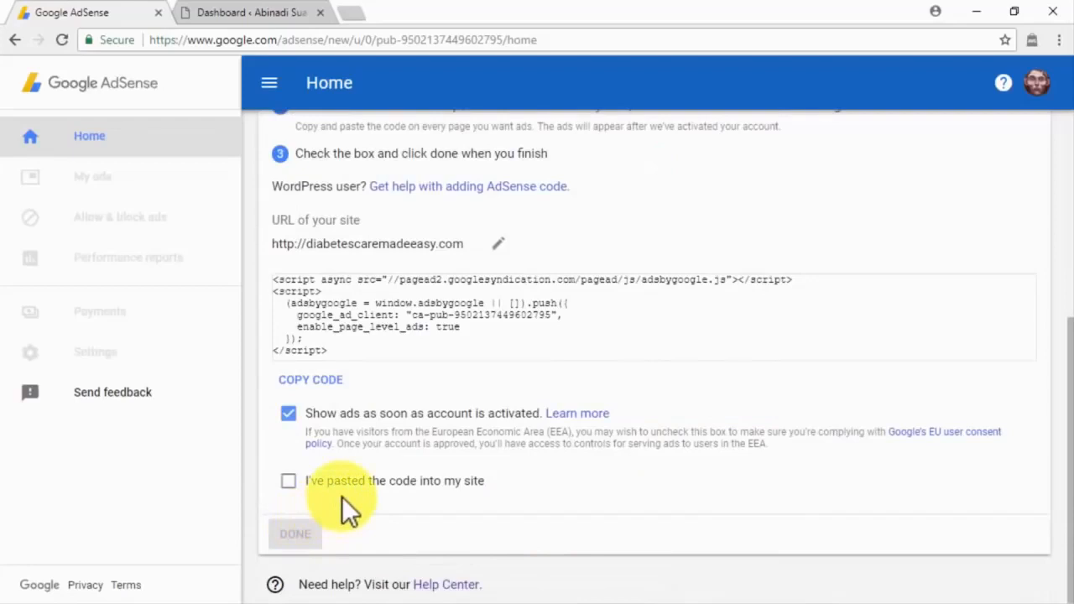
Step: Replace the linked site URL with the pasted address, save it, and copy the AdSense code
{"action": "left_click", "coordinate": [500, 249]}
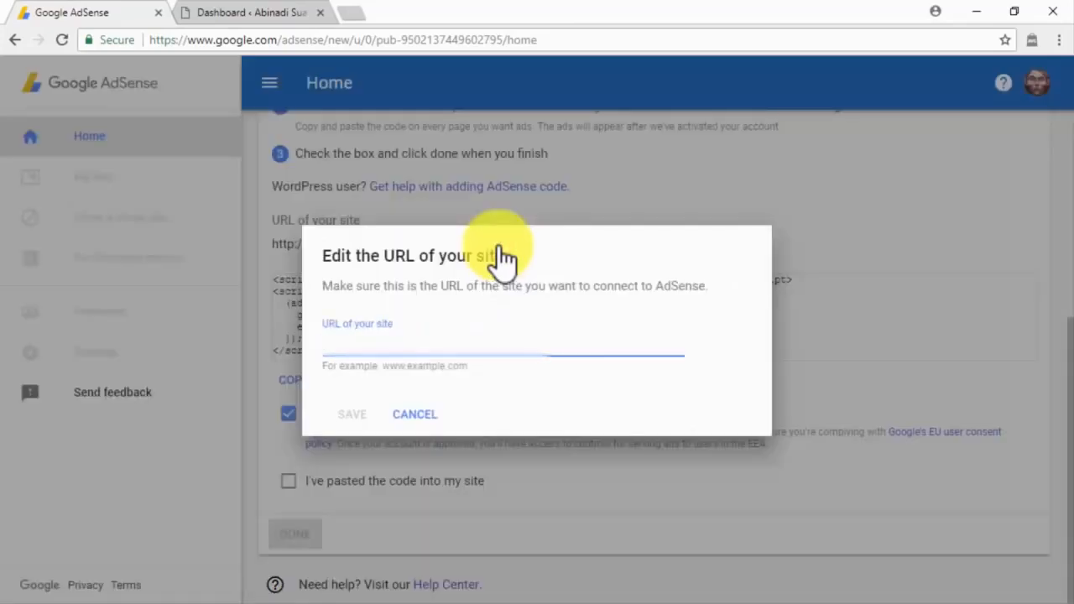
{"action": "key", "text": "ctrl+v"}
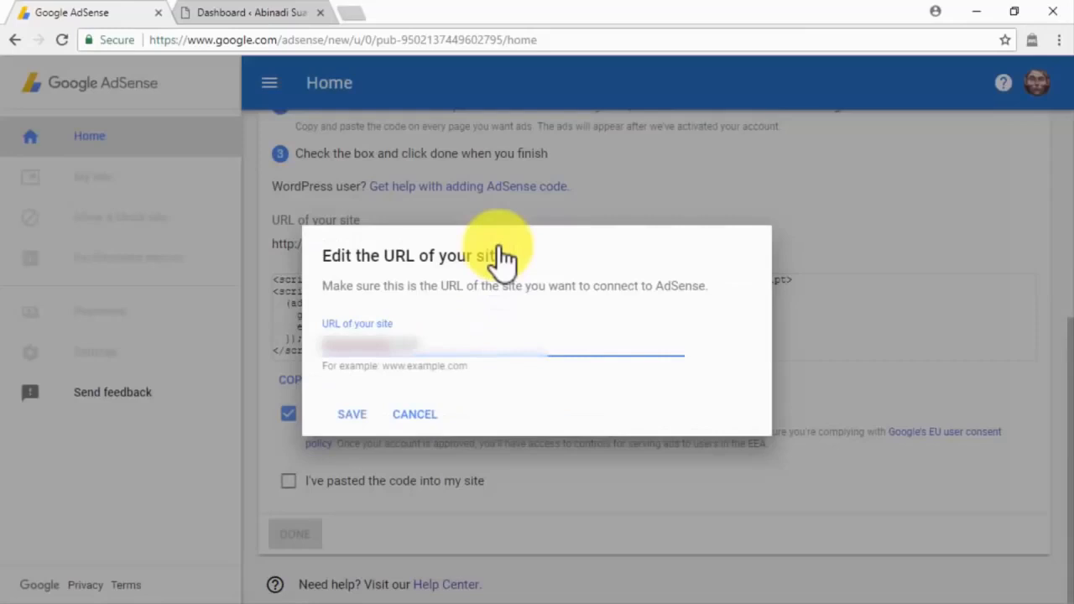
{"action": "left_click", "coordinate": [357, 415]}
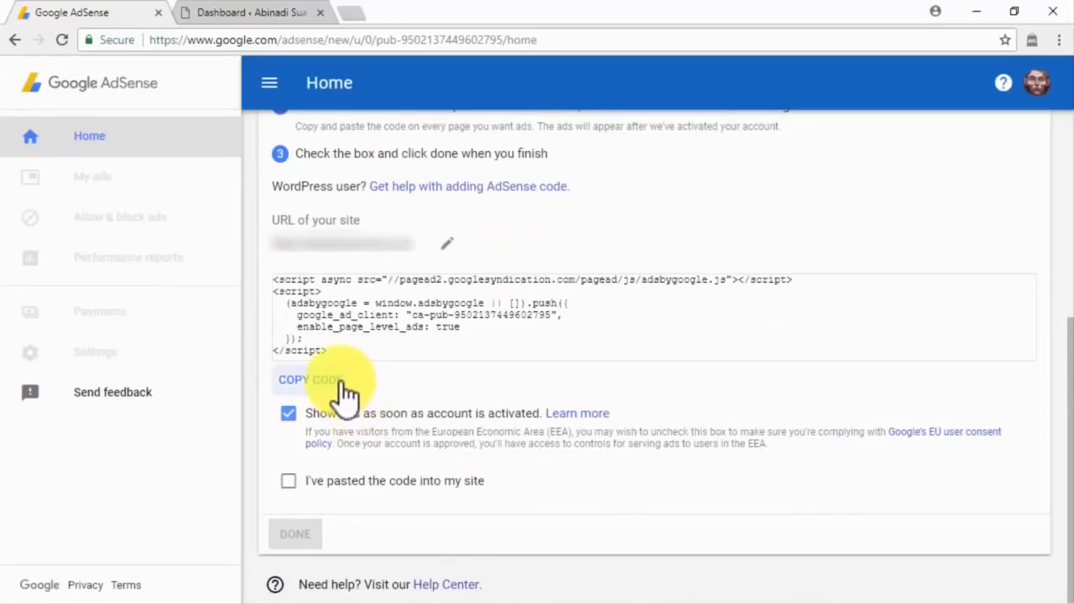
{"action": "left_click", "coordinate": [311, 380]}
{"action": "left_click", "coordinate": [234, 12]}
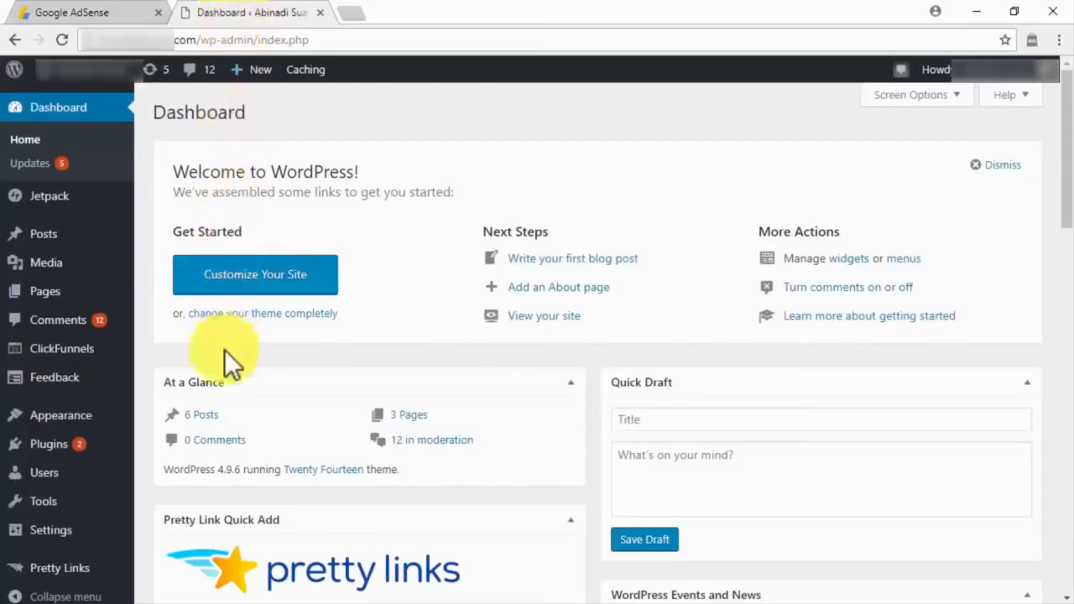
Step: Paste the AdSense code after <head> in Twenty Fourteen's header.php and update the file
{"action": "mouse_move", "coordinate": [115, 424]}
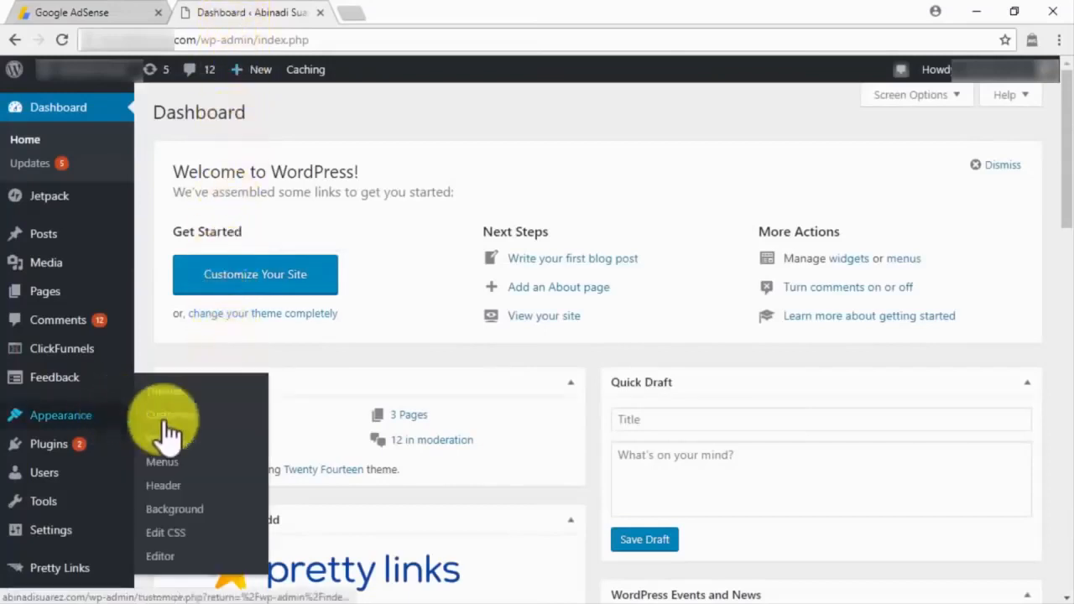
{"action": "left_click", "coordinate": [170, 554]}
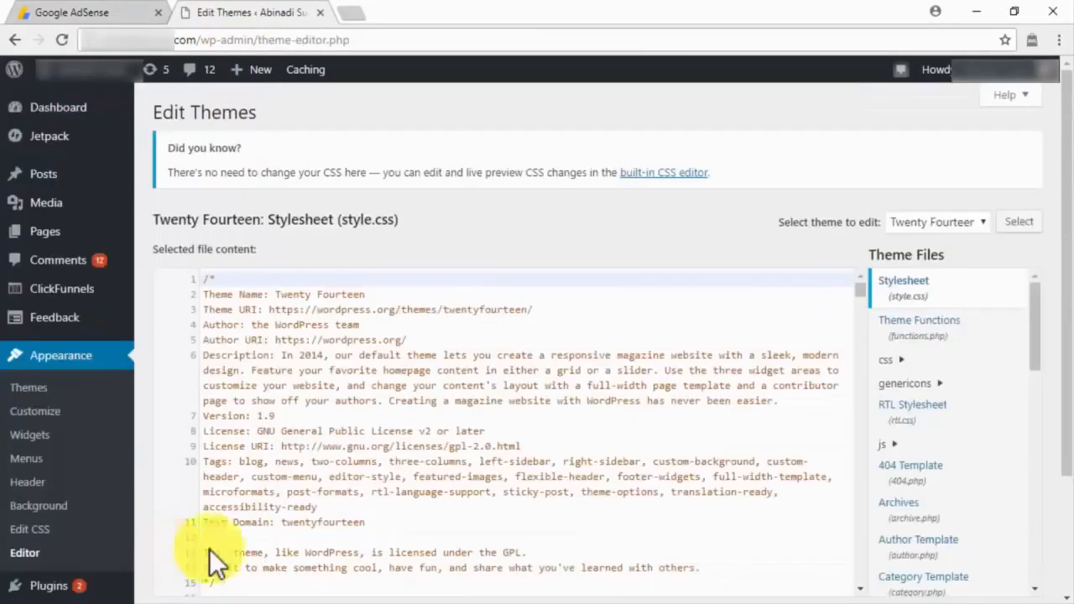
{"action": "scroll", "coordinate": [1035, 495], "scroll_direction": "down", "scroll_amount": 10}
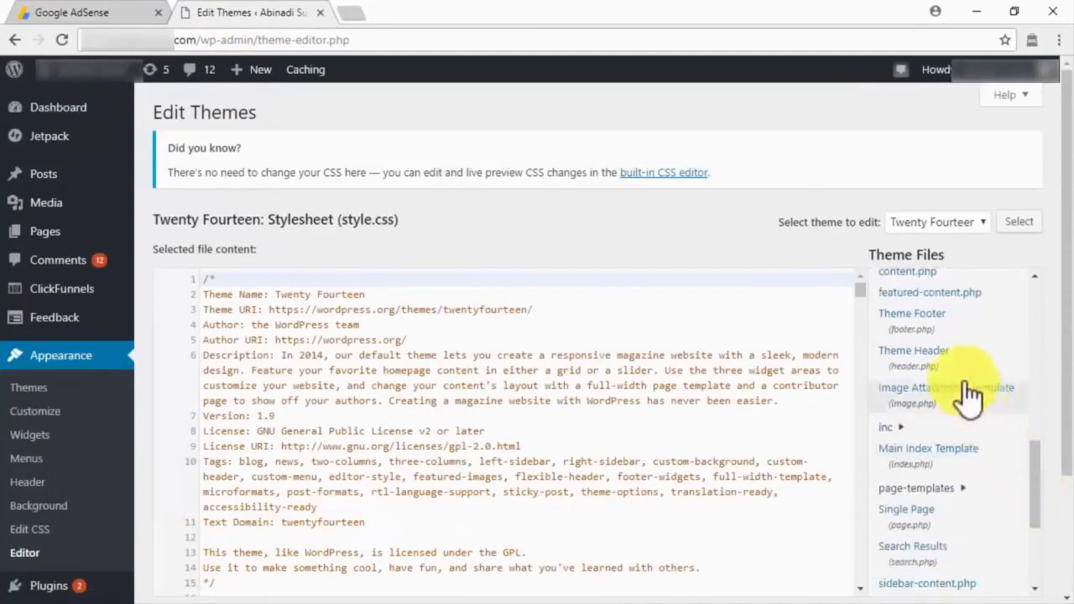
{"action": "left_click", "coordinate": [947, 357]}
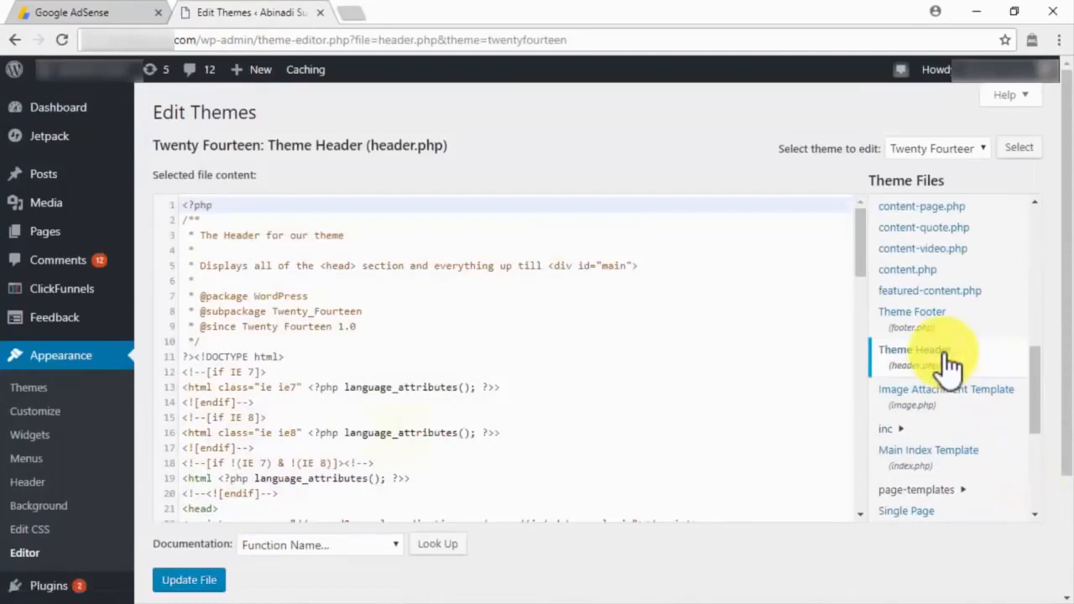
{"action": "left_click", "coordinate": [234, 507]}
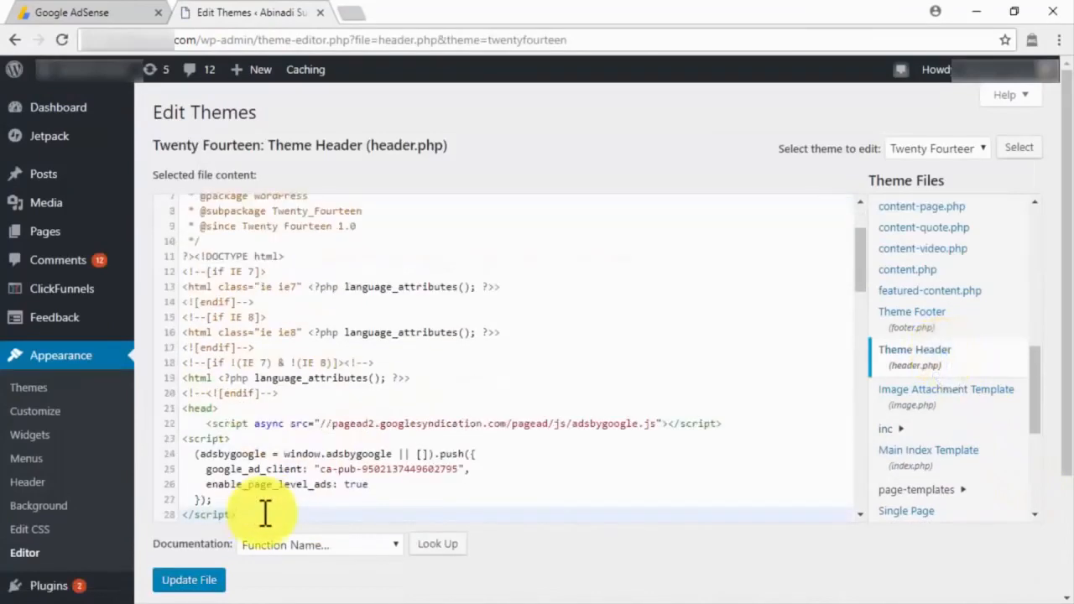
{"action": "left_click", "coordinate": [214, 579]}
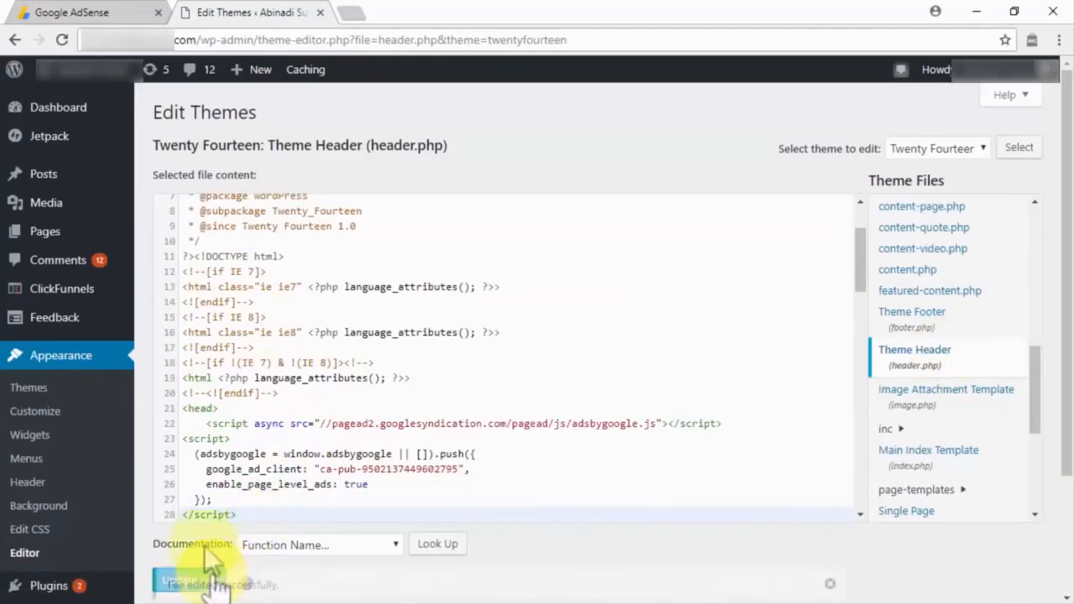
{"action": "left_click", "coordinate": [48, 13]}
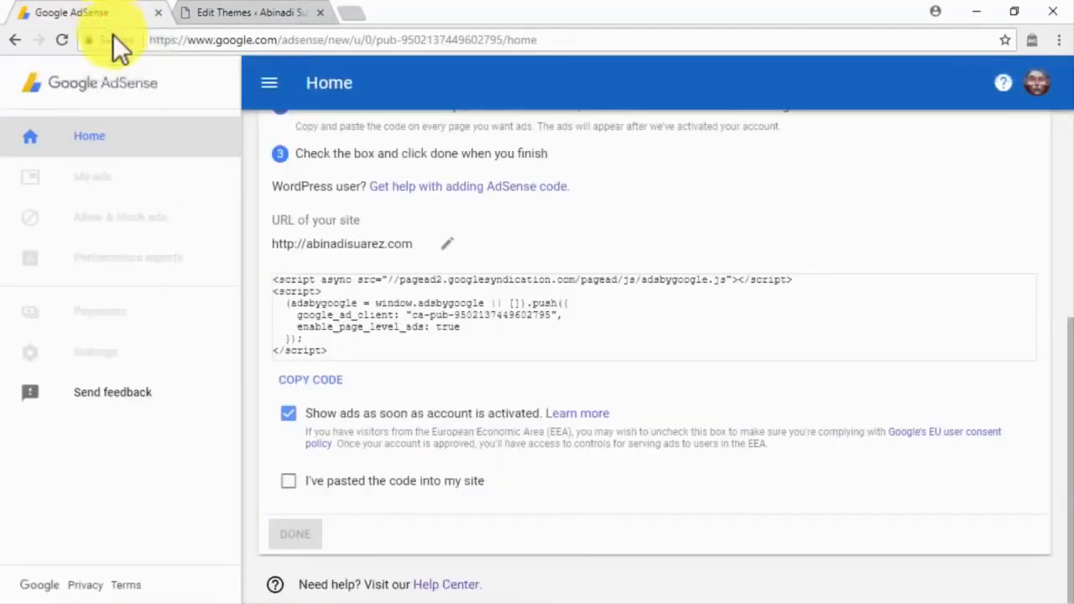
Step: Confirm the code is pasted into the site and finish the connection step
{"action": "left_click", "coordinate": [289, 481]}
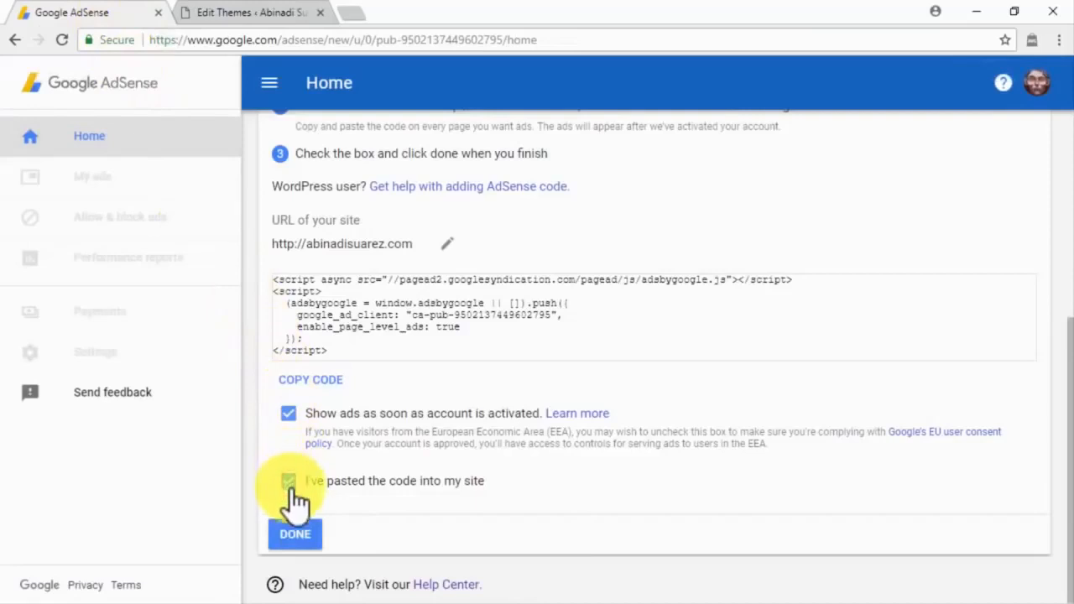
{"action": "left_click", "coordinate": [312, 532]}
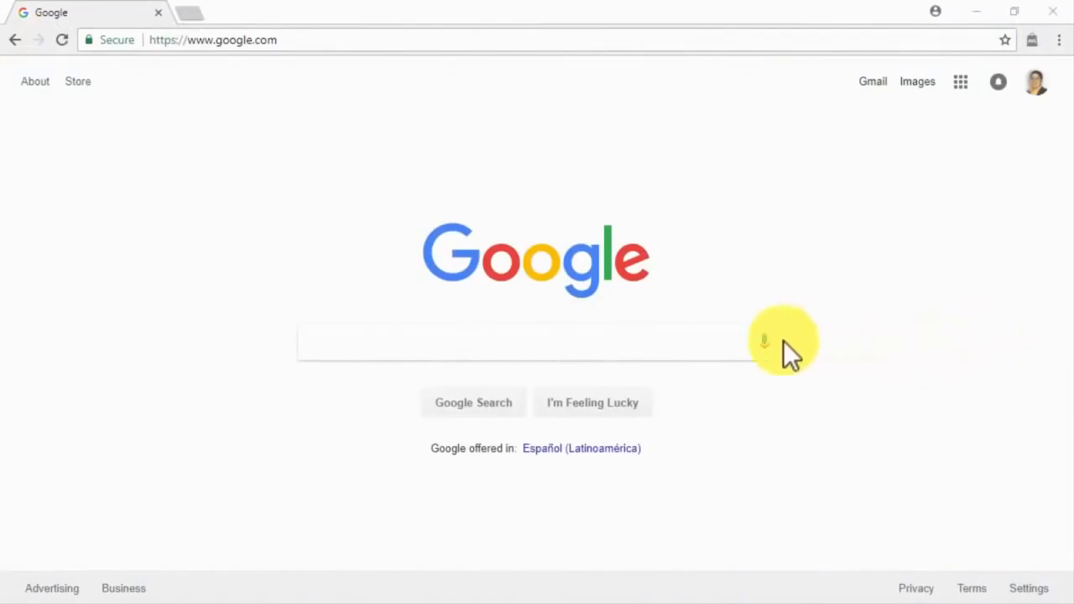
Step: Search Google for 'adsense' and open the Google AdSense result
{"action": "left_click", "coordinate": [714, 340]}
{"action": "type", "text": "adsense"}
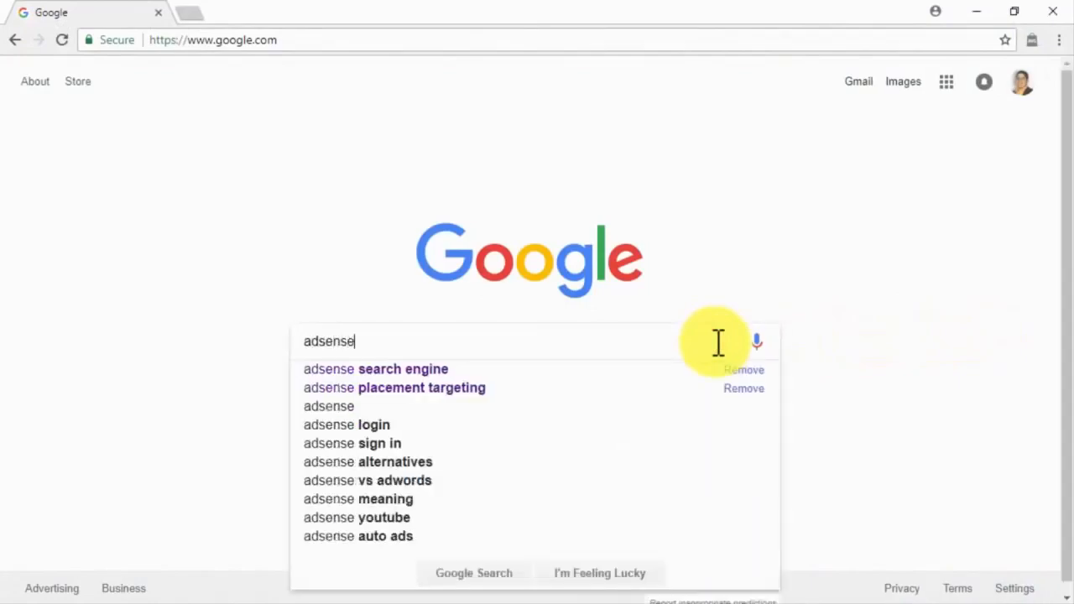
{"action": "key", "text": "Return"}
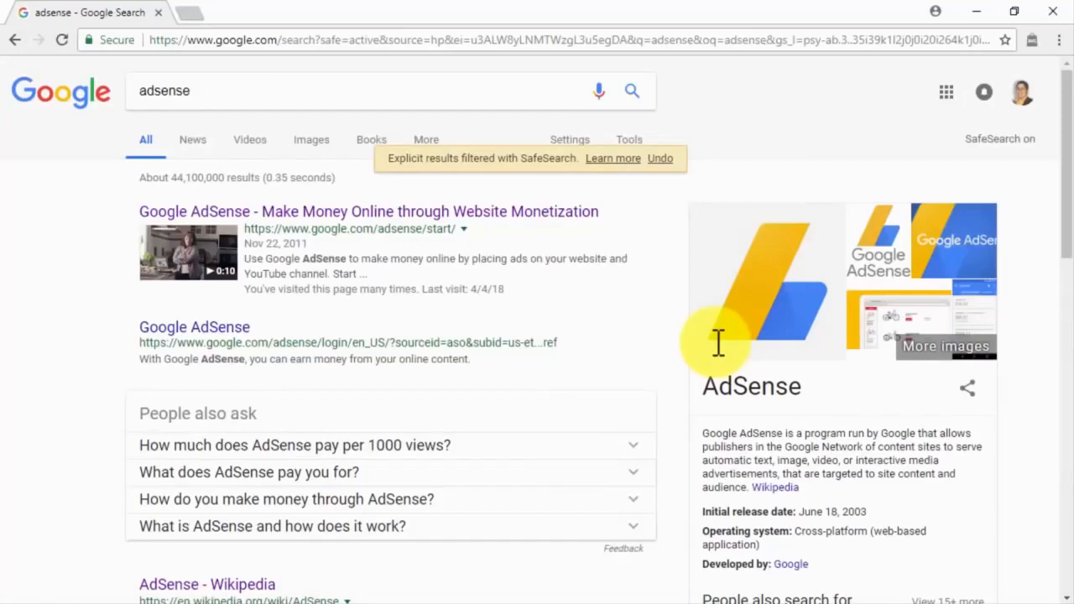
{"action": "left_click", "coordinate": [248, 326]}
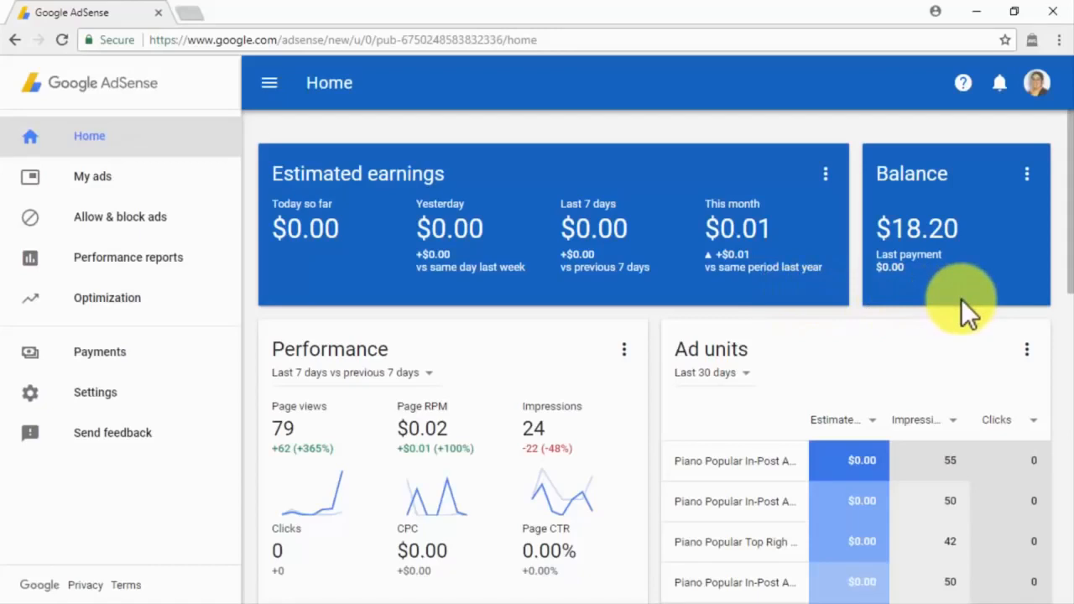
{"action": "scroll", "coordinate": [961, 299], "scroll_direction": "down", "scroll_amount": 2}
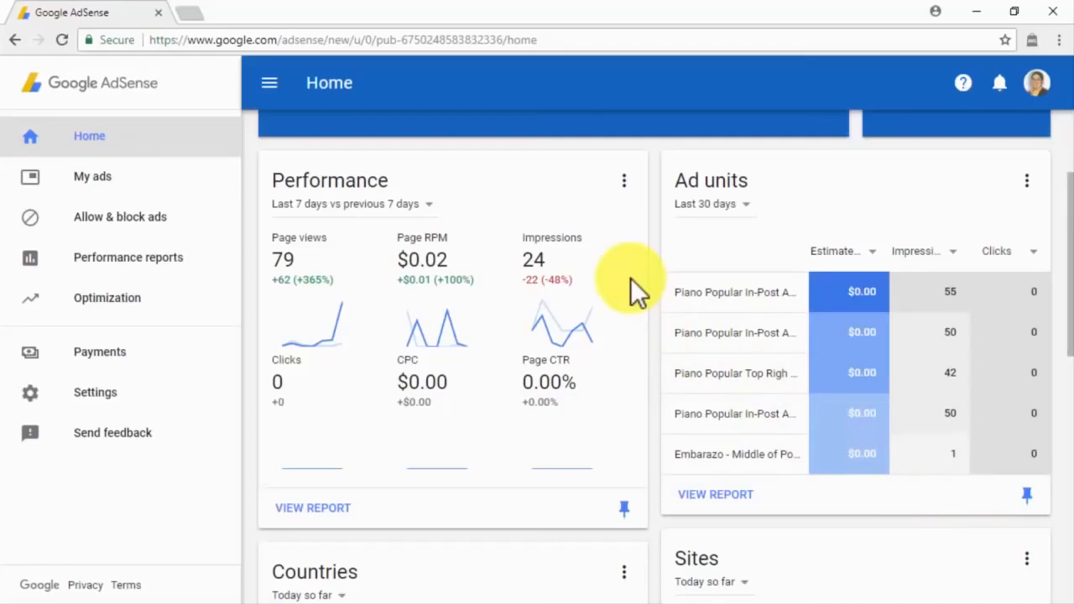
{"action": "scroll", "coordinate": [631, 277], "scroll_direction": "down", "scroll_amount": 4}
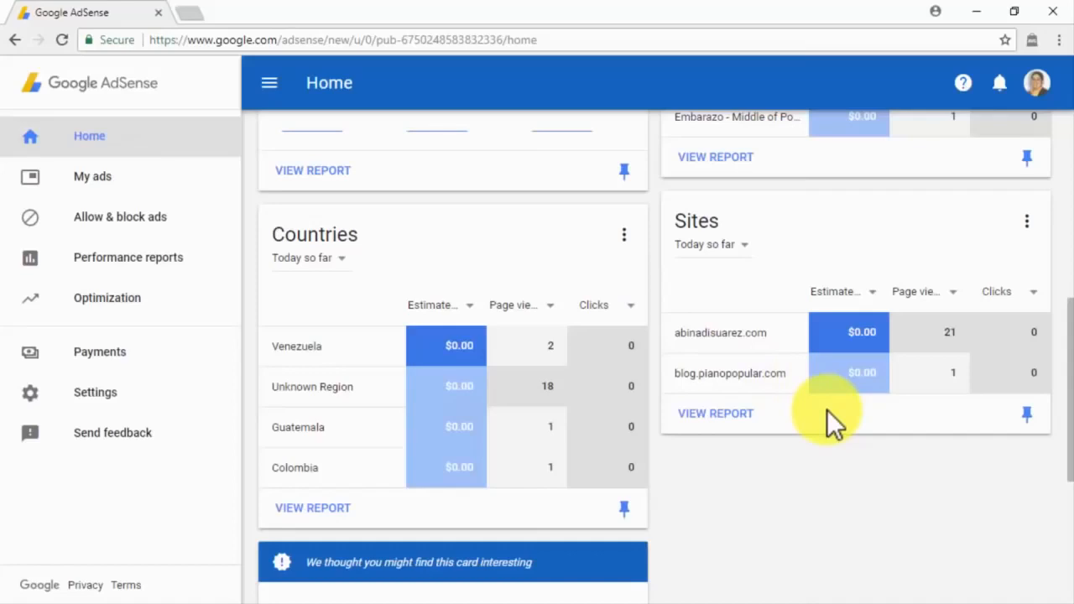
{"action": "left_click", "coordinate": [267, 84]}
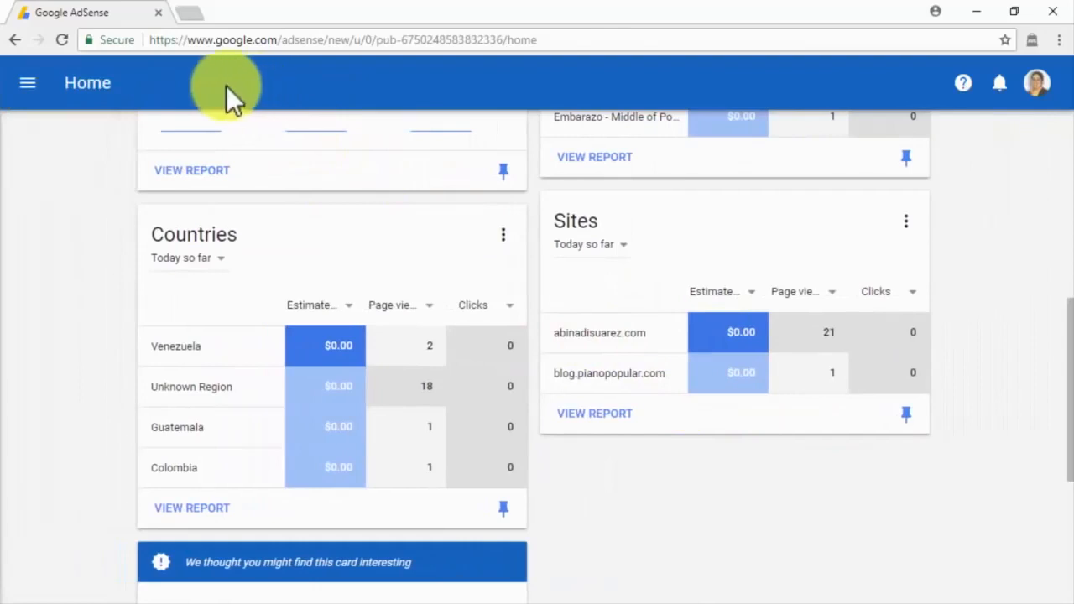
{"action": "left_click", "coordinate": [28, 84]}
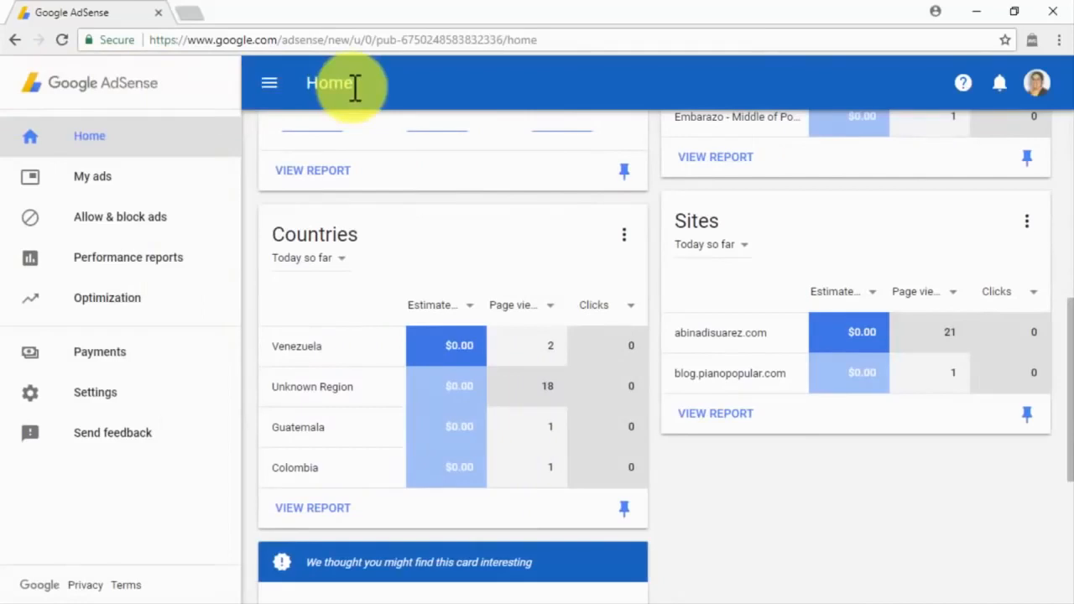
Step: Browse My ads, view the Auto ads setup code, then show the Ad units list
{"action": "left_click", "coordinate": [190, 178]}
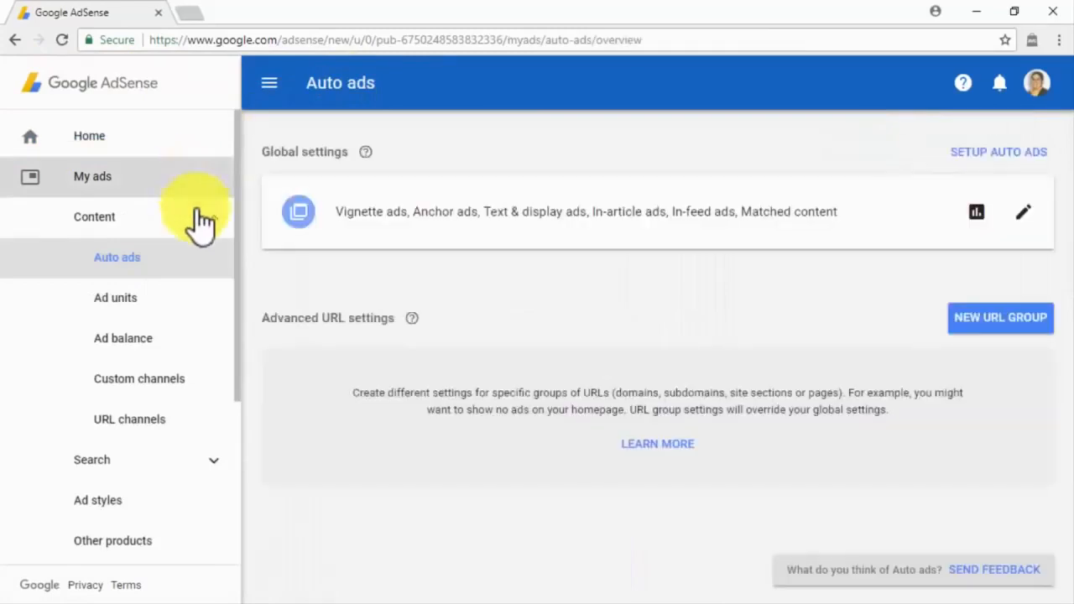
{"action": "left_click", "coordinate": [201, 223]}
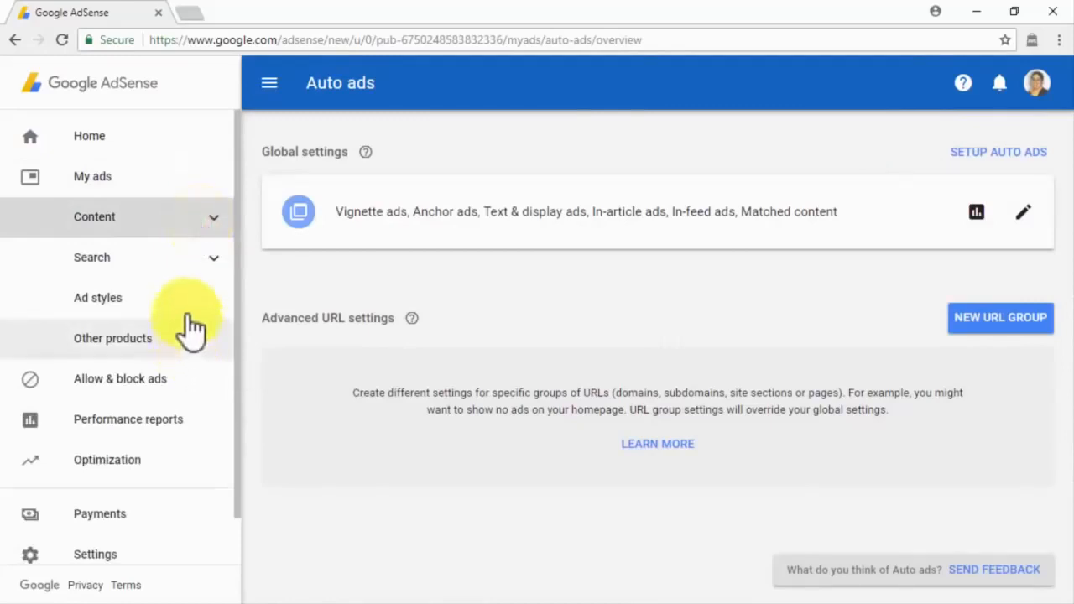
{"action": "left_click", "coordinate": [194, 230]}
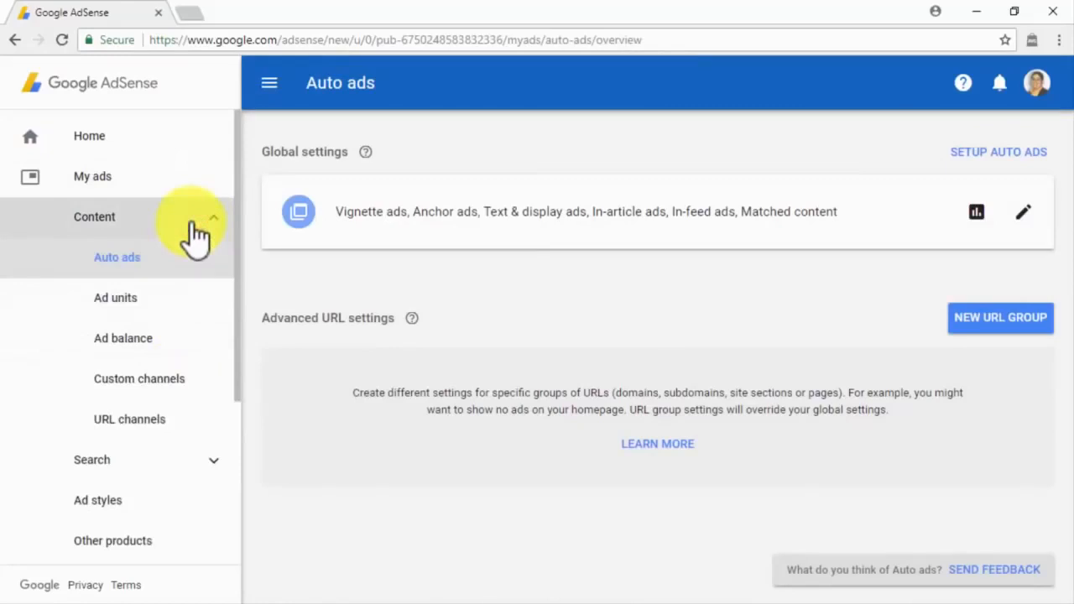
{"action": "left_click", "coordinate": [198, 259]}
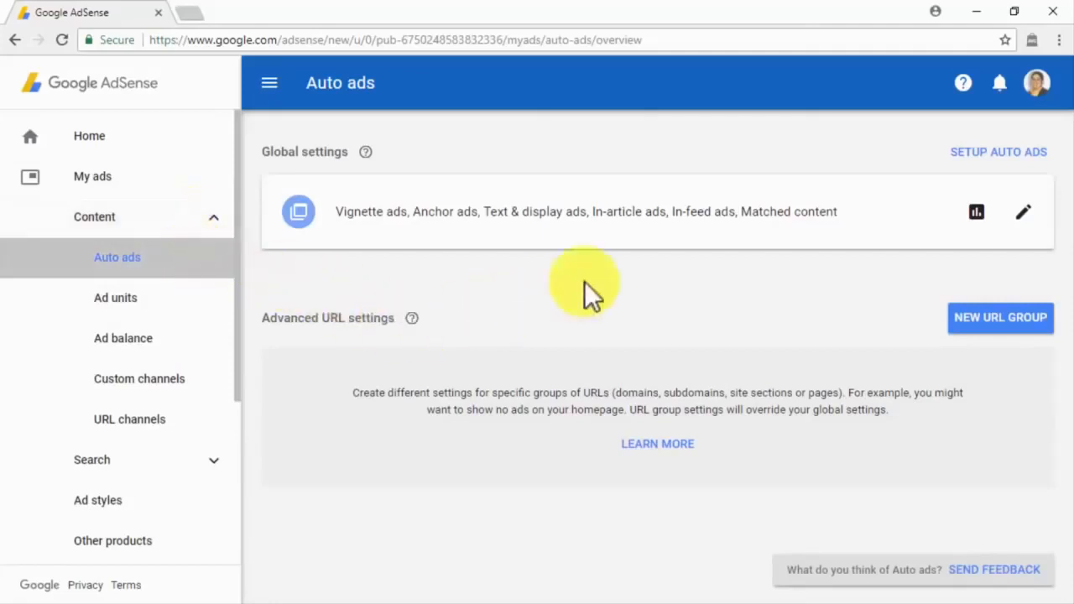
{"action": "left_click", "coordinate": [1022, 154]}
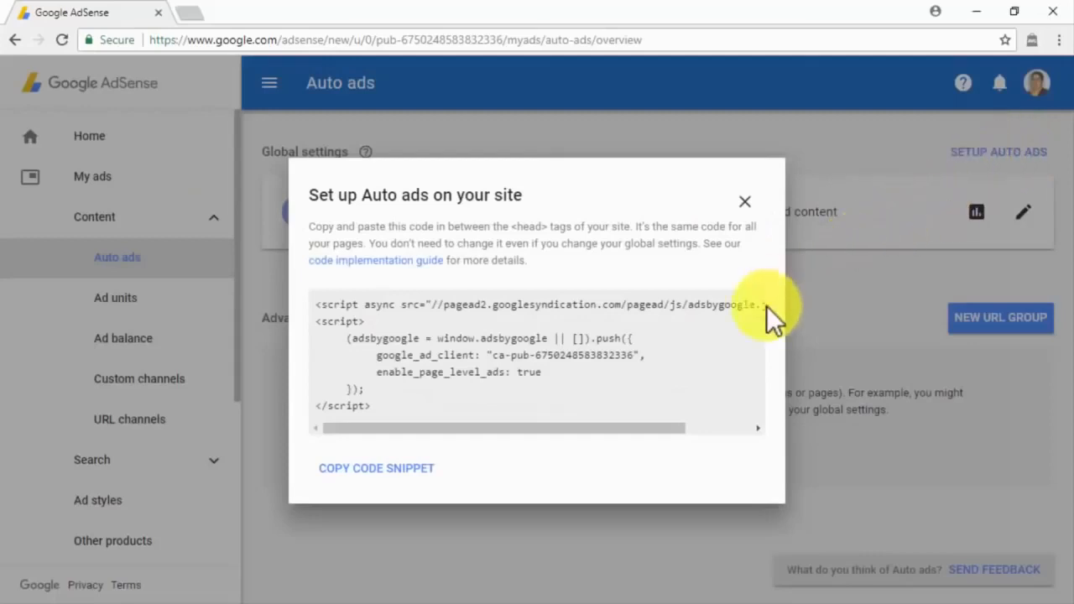
{"action": "left_click", "coordinate": [745, 204]}
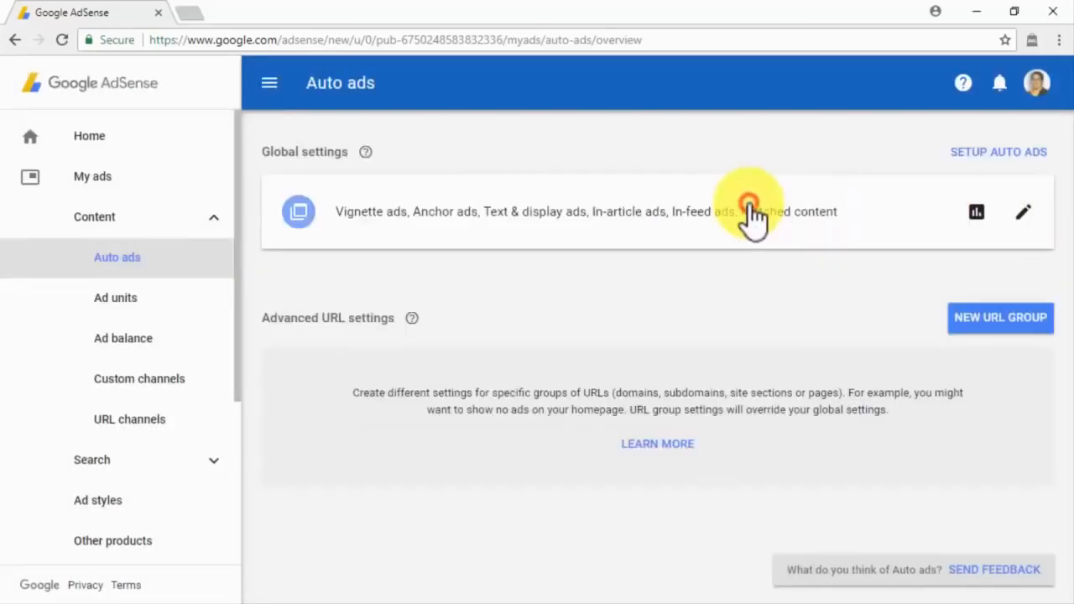
{"action": "left_click", "coordinate": [175, 302]}
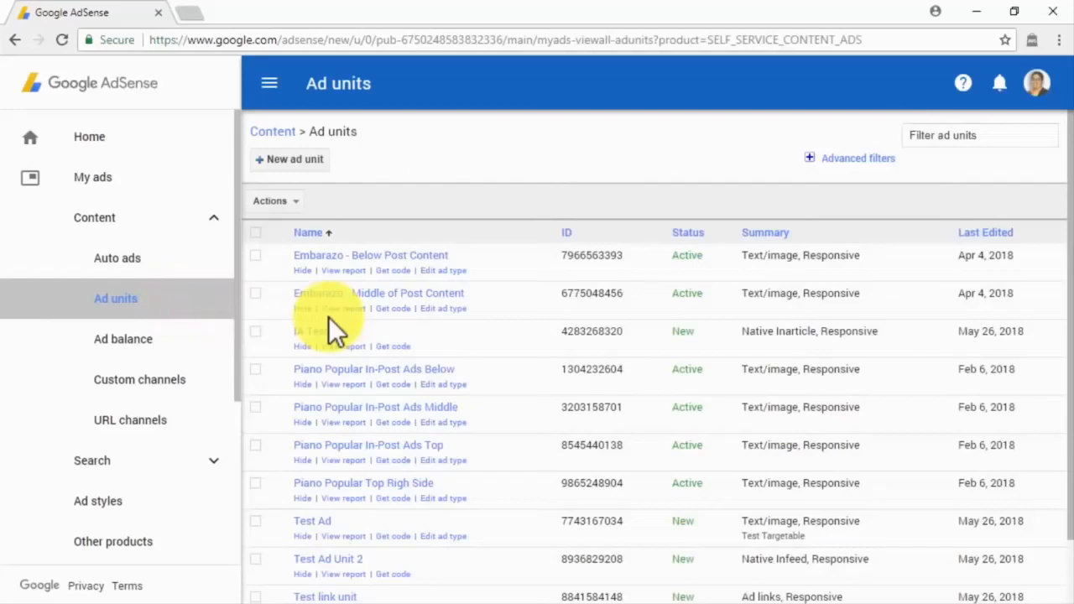
Step: Review the Ad balance page, then bring up the Custom channels list
{"action": "left_click", "coordinate": [204, 348]}
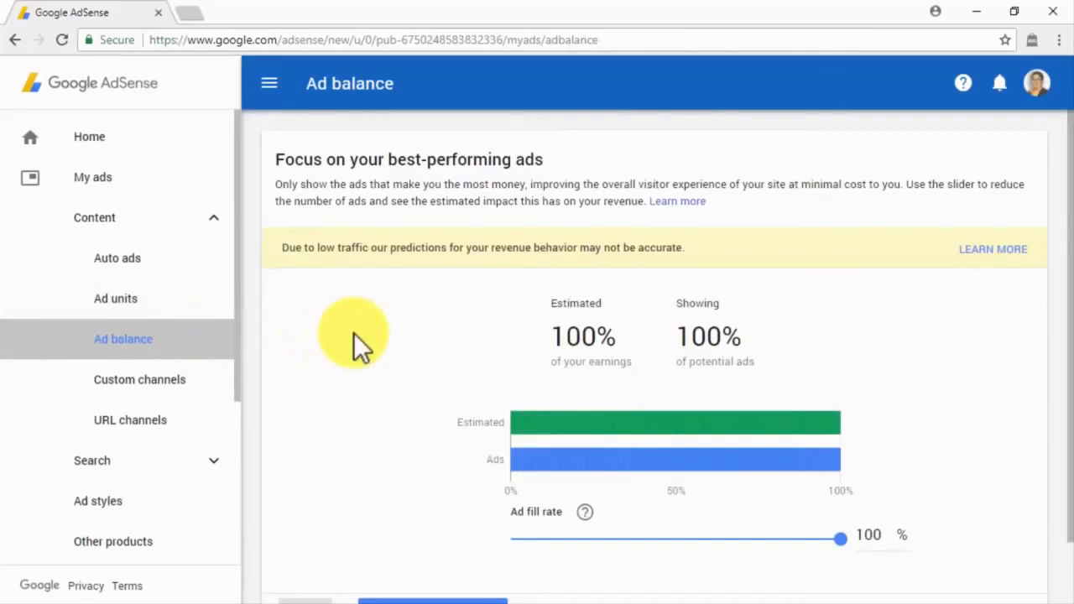
{"action": "scroll", "coordinate": [353, 332], "scroll_direction": "down", "scroll_amount": 1}
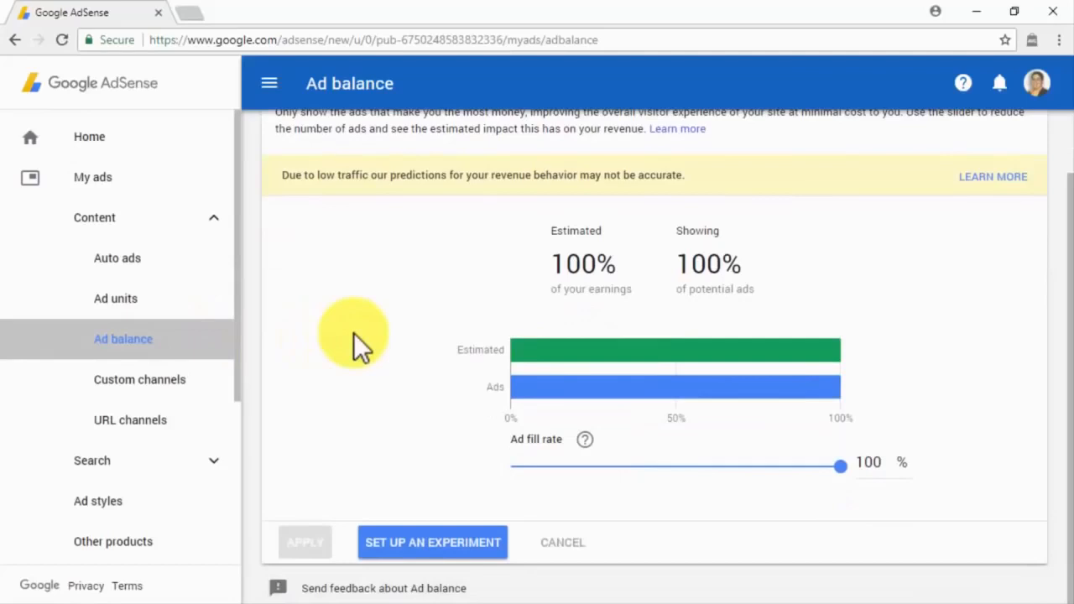
{"action": "left_click", "coordinate": [214, 376]}
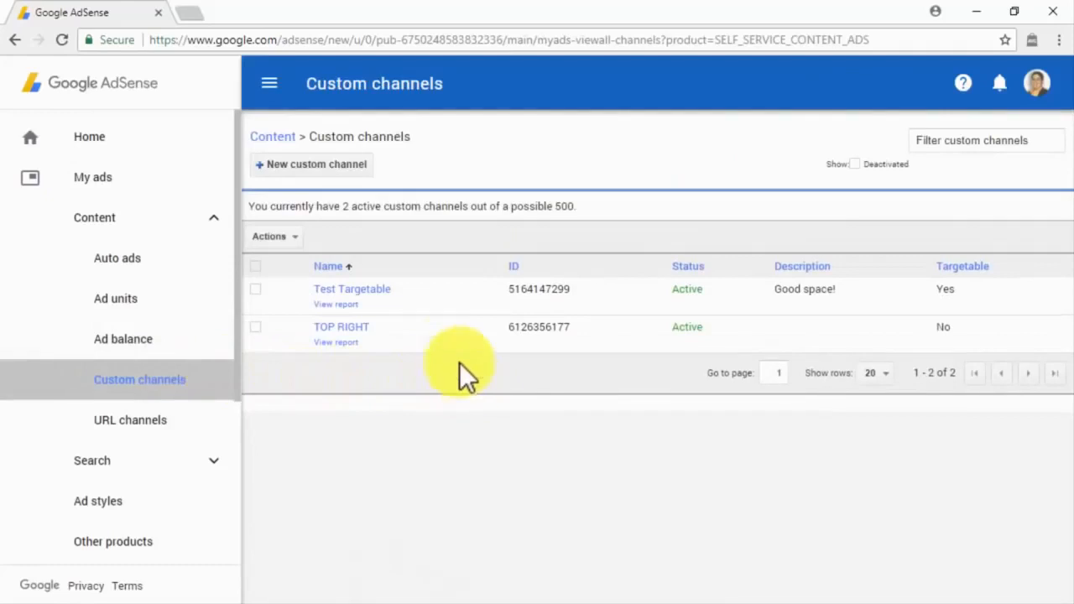
Step: Discard a new custom channel form unsaved and switch to the URL channels list
{"action": "left_click", "coordinate": [357, 168]}
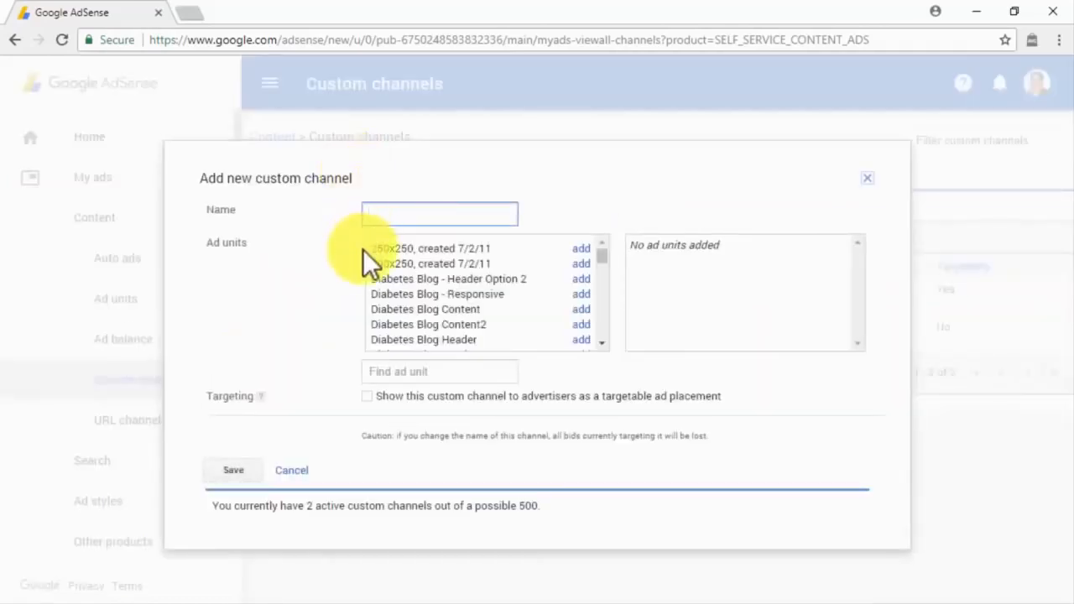
{"action": "left_click", "coordinate": [869, 179]}
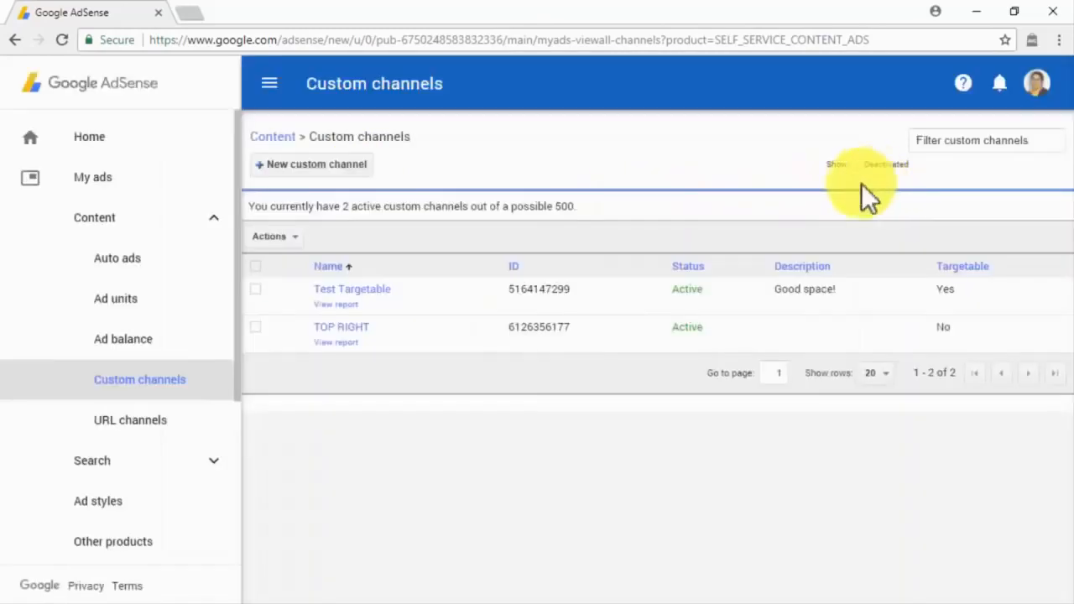
{"action": "left_click", "coordinate": [215, 423]}
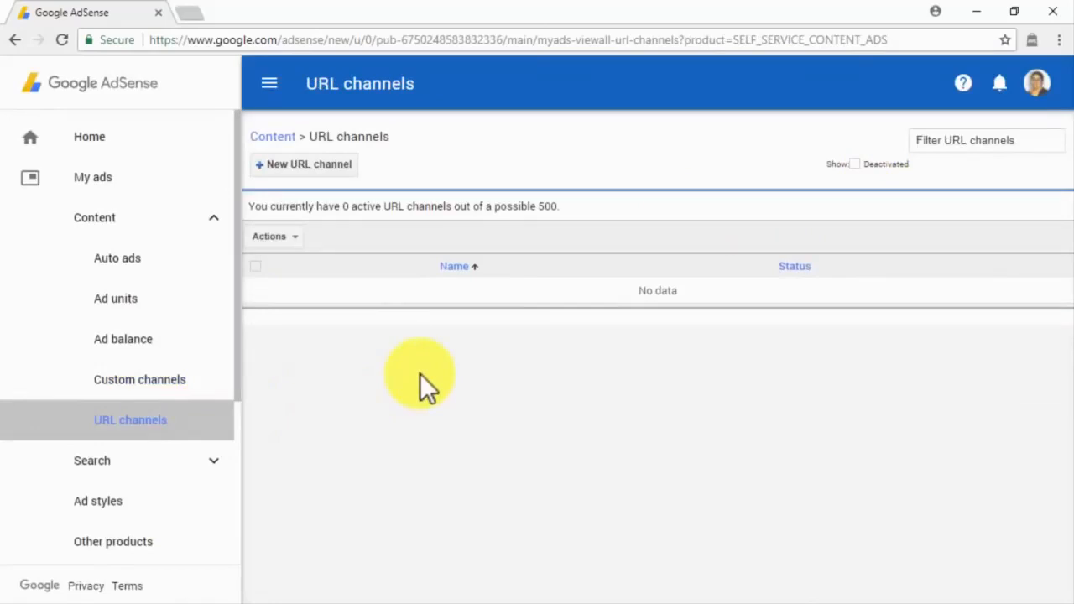
Step: Enter two site URLs, including diabetescaremadeeasy.com, in a new URL channel form, then close it
{"action": "left_click", "coordinate": [320, 164]}
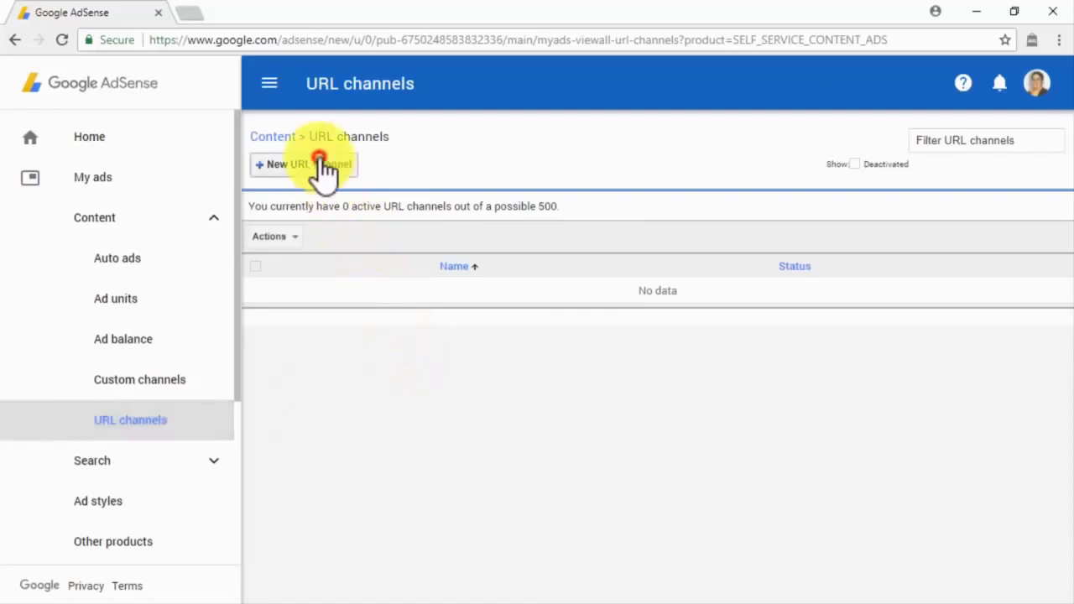
{"action": "type", "text": "abinadisuarez.com"}
{"action": "key", "text": "Return"}
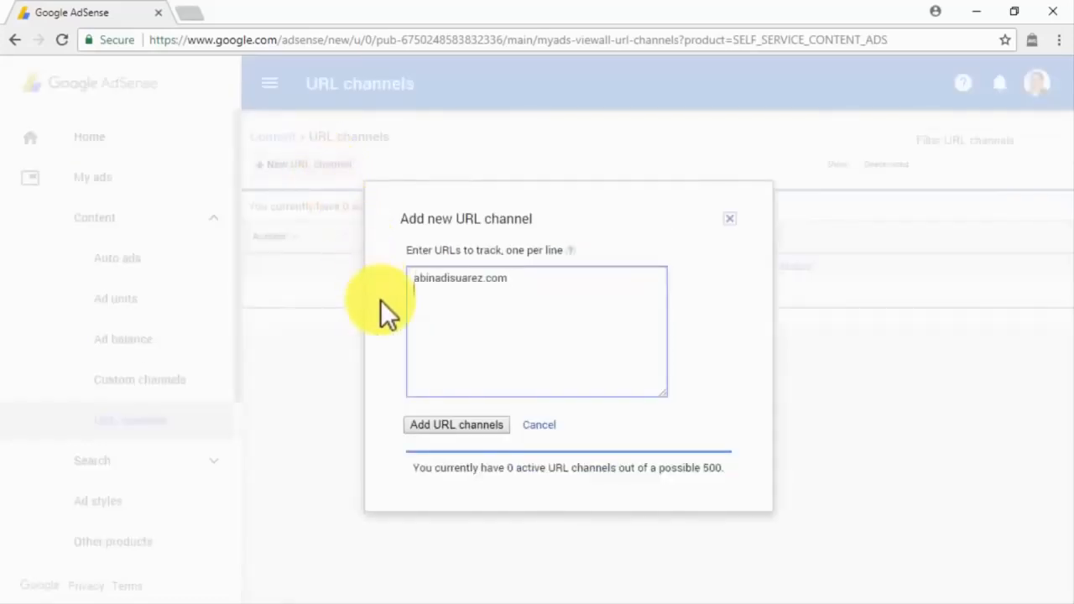
{"action": "type", "text": "diabetescaremadeeasy.com"}
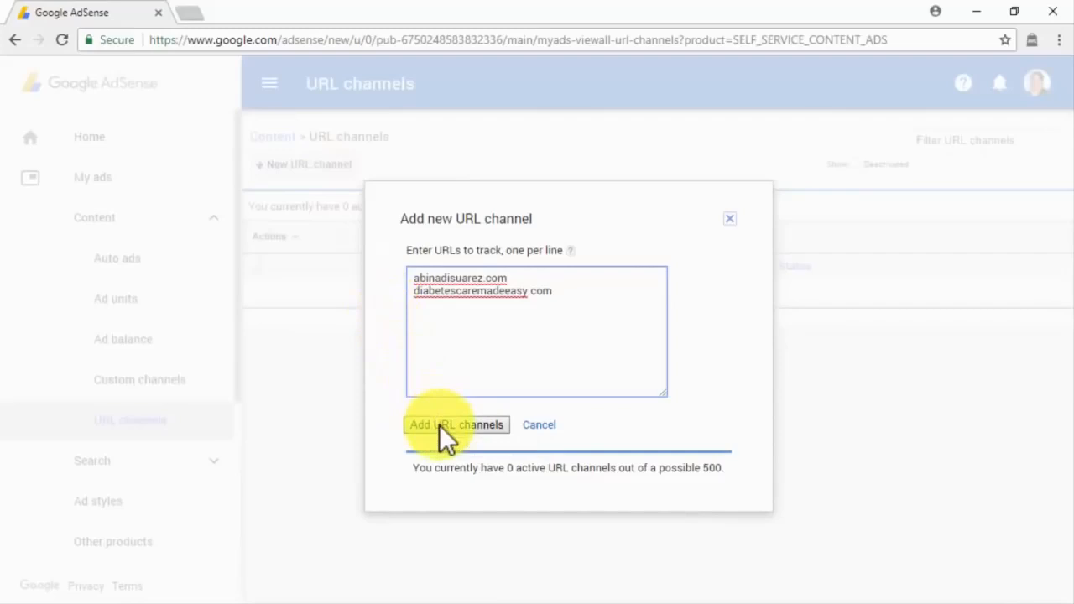
{"action": "left_click", "coordinate": [727, 225]}
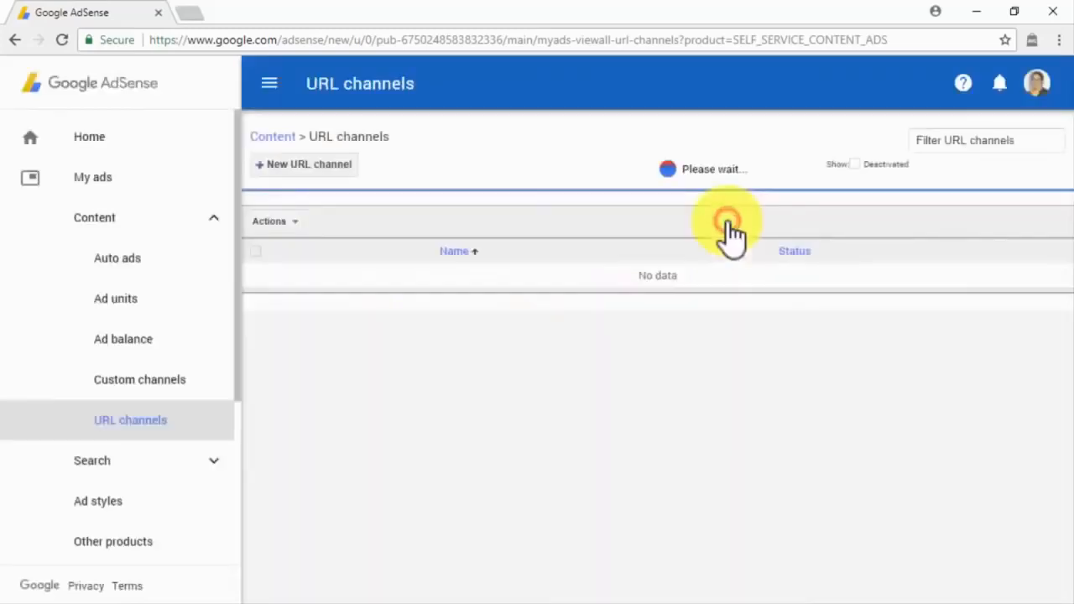
Step: Preview a copy of the Minimalist ad style, cancel it, then view Other products and Allow & block ads
{"action": "left_click", "coordinate": [140, 501]}
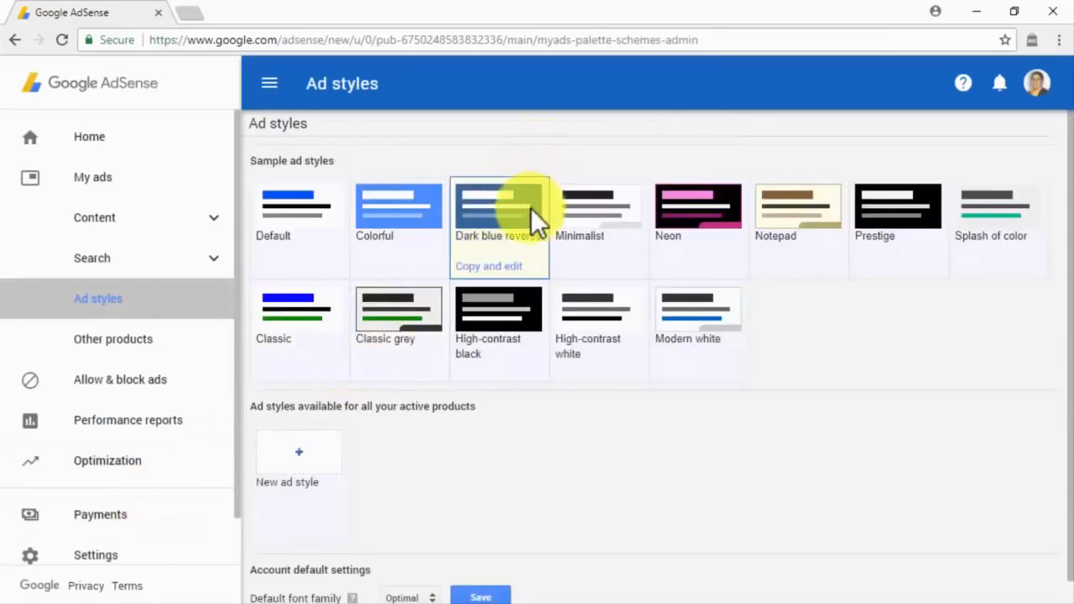
{"action": "left_click", "coordinate": [570, 204]}
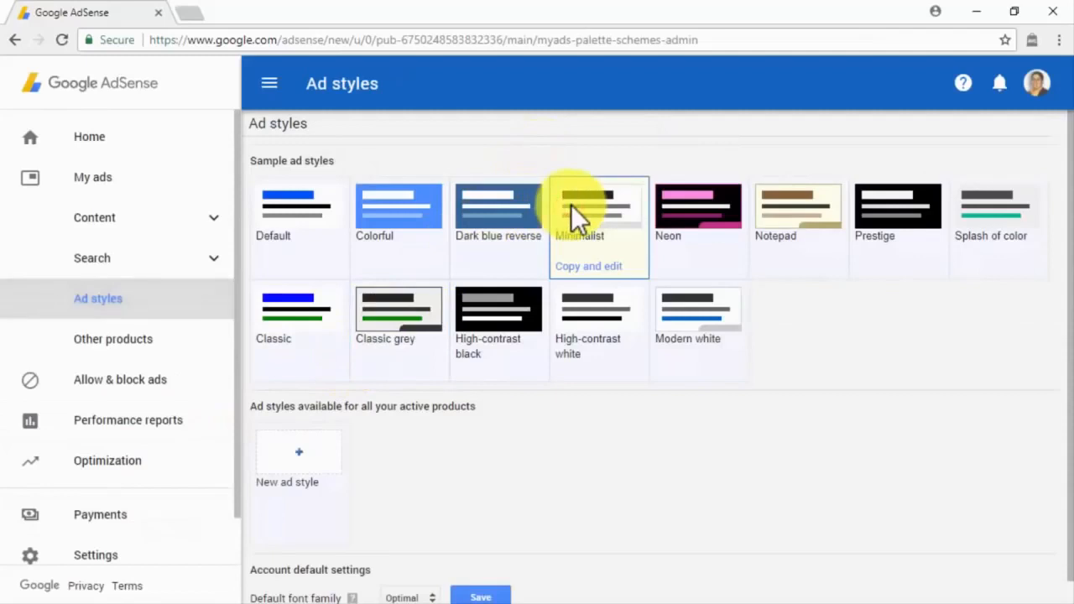
{"action": "left_click", "coordinate": [321, 447]}
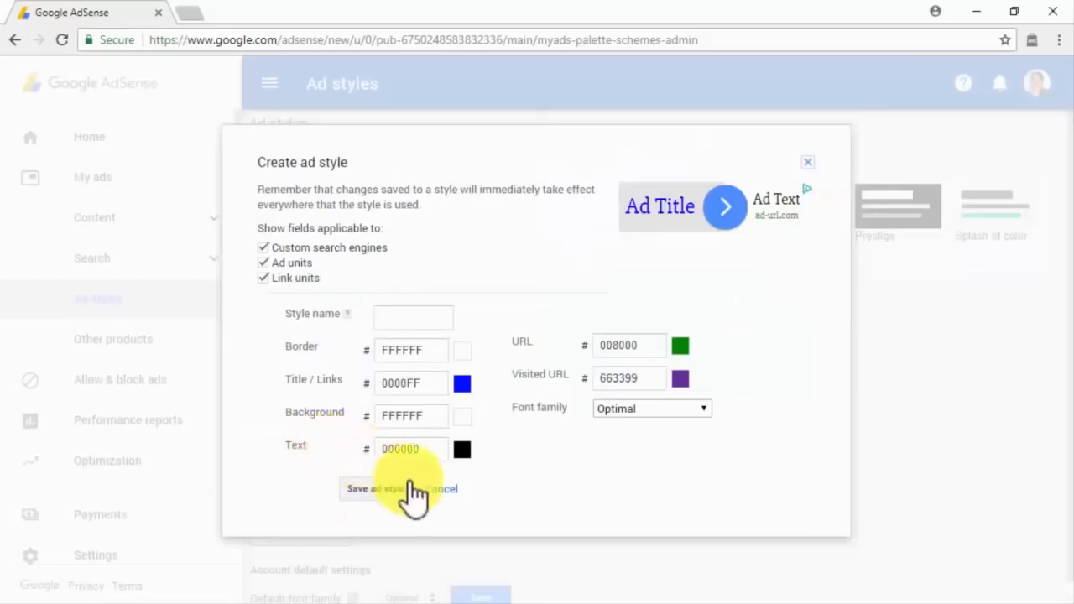
{"action": "left_click", "coordinate": [424, 488]}
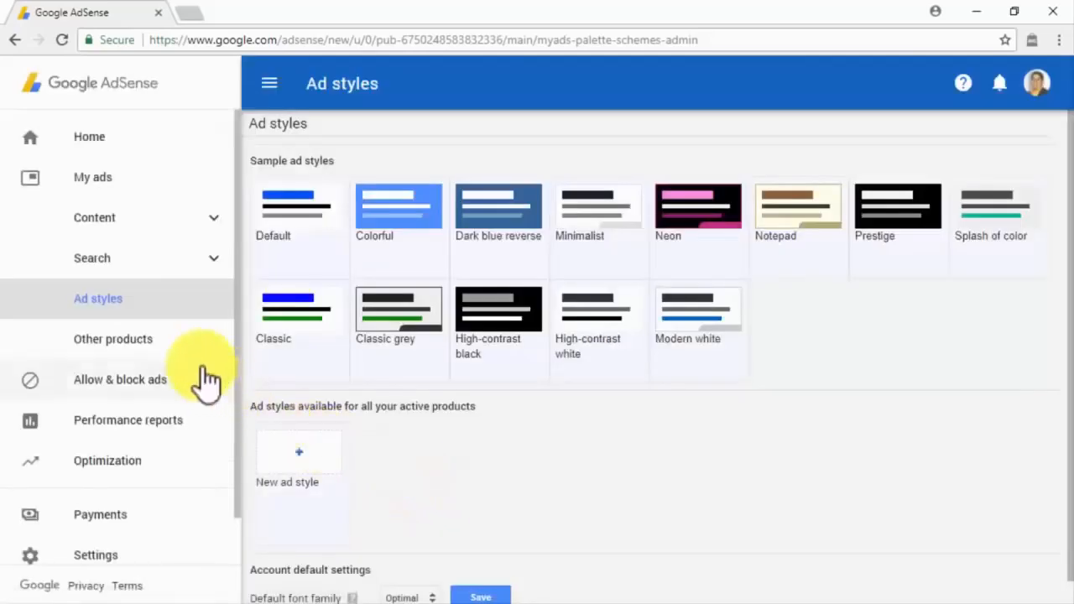
{"action": "left_click", "coordinate": [174, 342]}
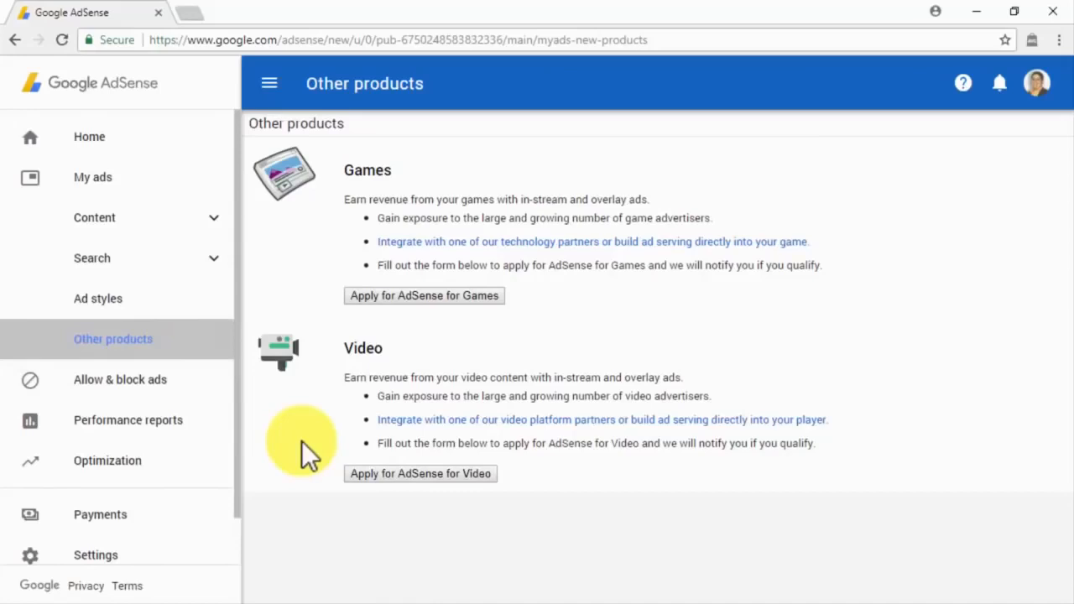
{"action": "left_click", "coordinate": [225, 384]}
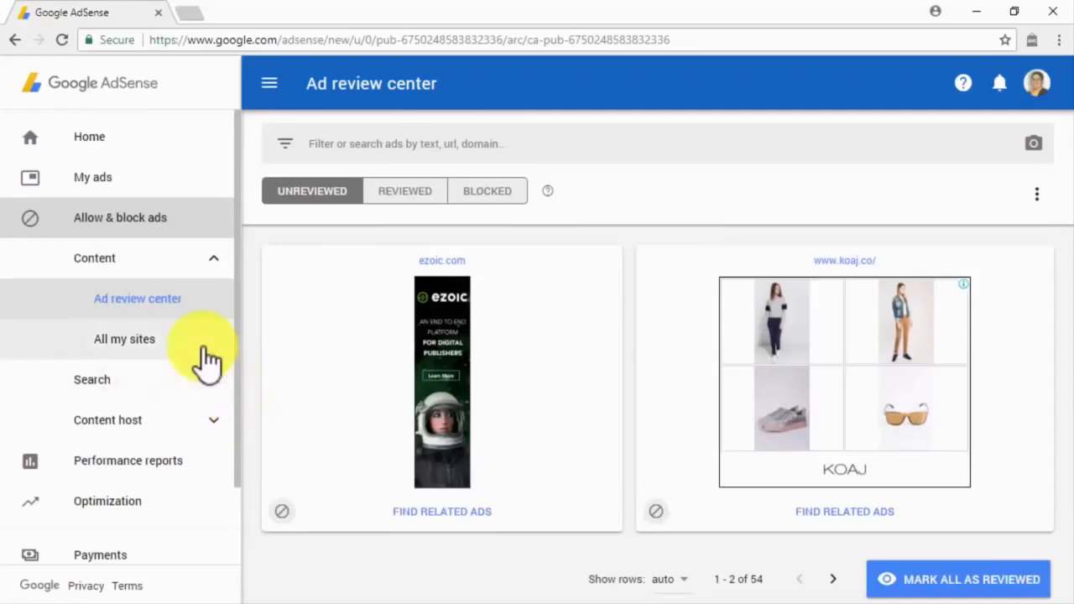
Step: Block the ezoic.com ad, check the Reviewed and Blocked tabs, then focus the All my sites URL box
{"action": "left_click", "coordinate": [191, 312]}
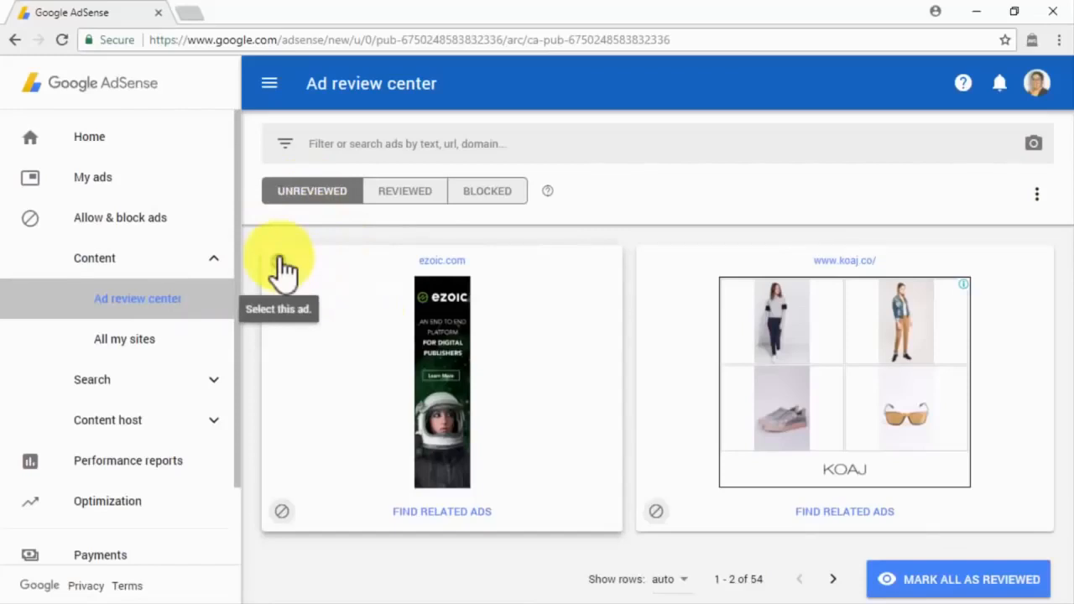
{"action": "left_click", "coordinate": [282, 511]}
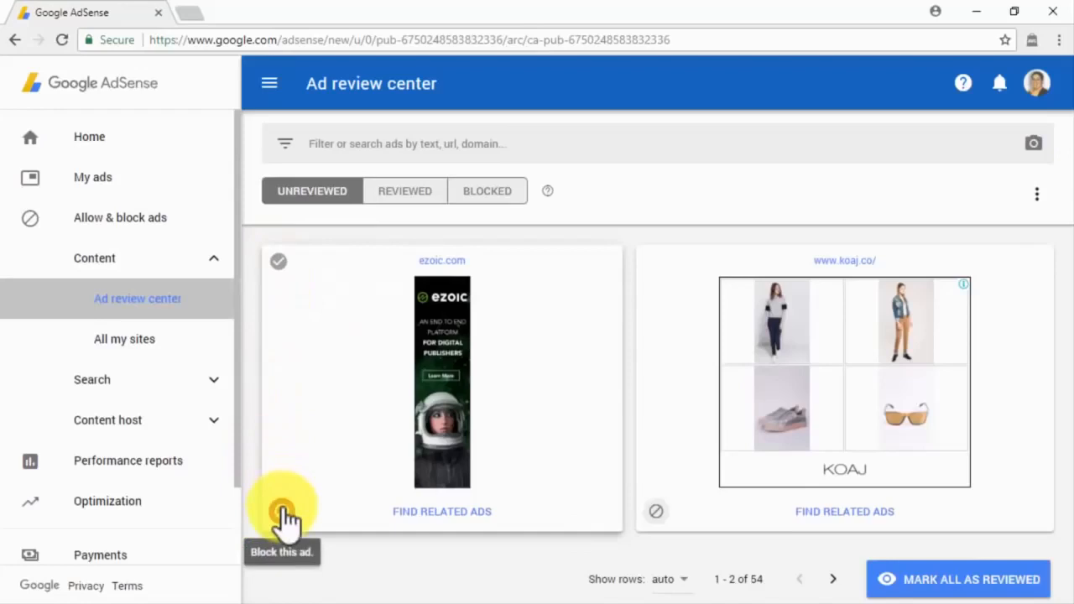
{"action": "left_click", "coordinate": [425, 194]}
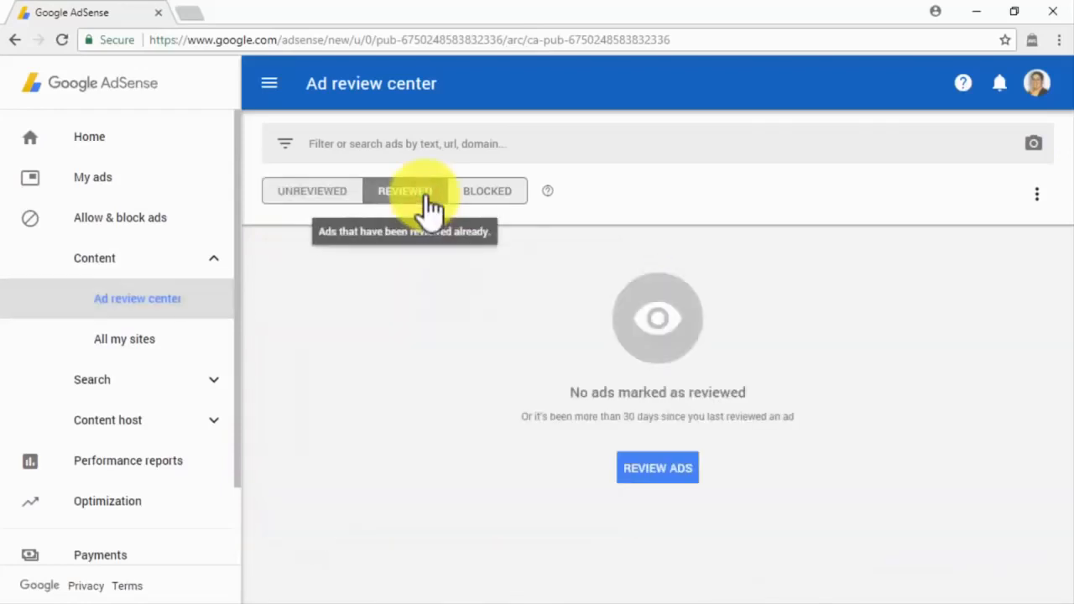
{"action": "left_click", "coordinate": [477, 194]}
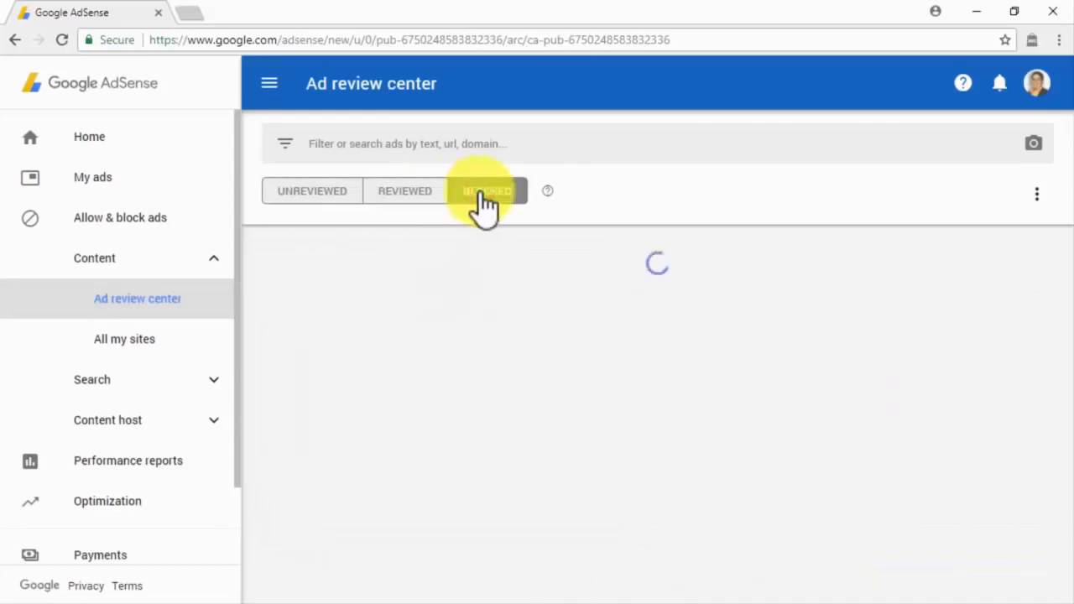
{"action": "left_click", "coordinate": [187, 346]}
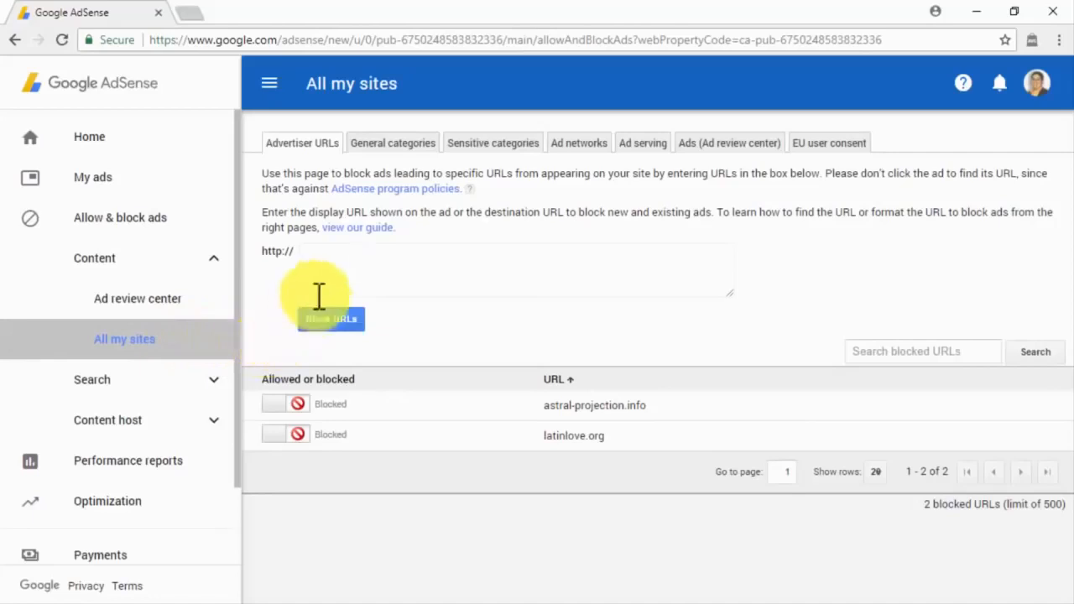
{"action": "left_click", "coordinate": [319, 267]}
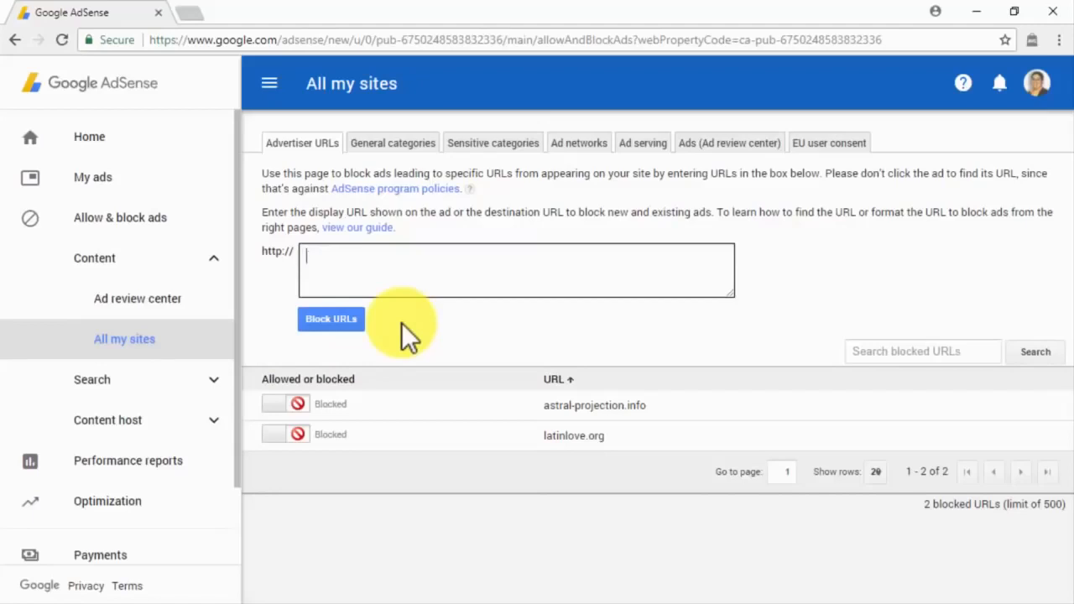
Step: Browse the blocking tabs from General categories through EU user consent, then open Performance reports
{"action": "left_click", "coordinate": [392, 148]}
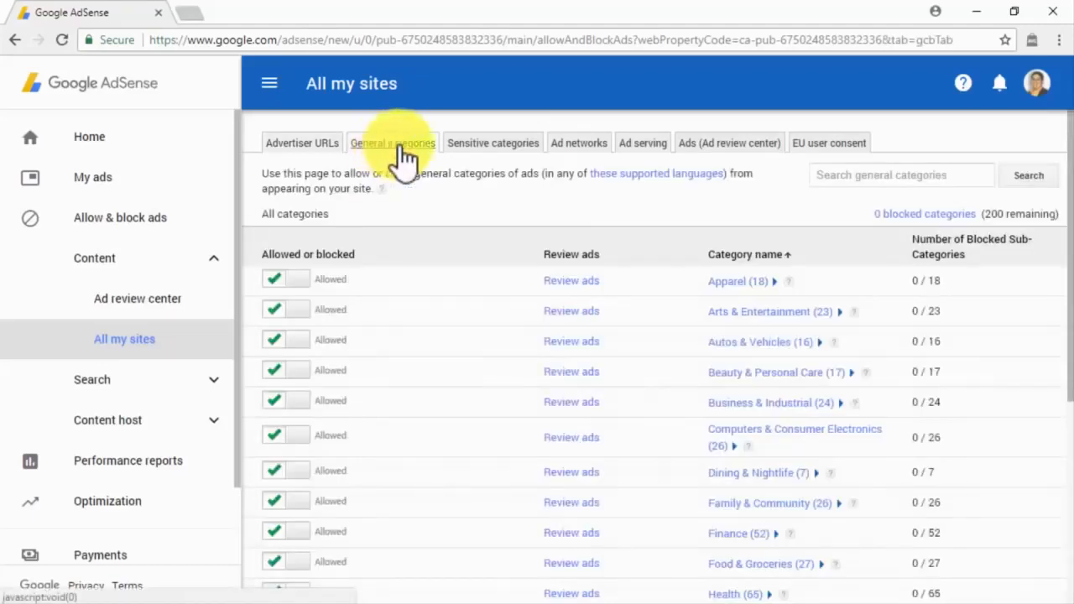
{"action": "left_click", "coordinate": [475, 144]}
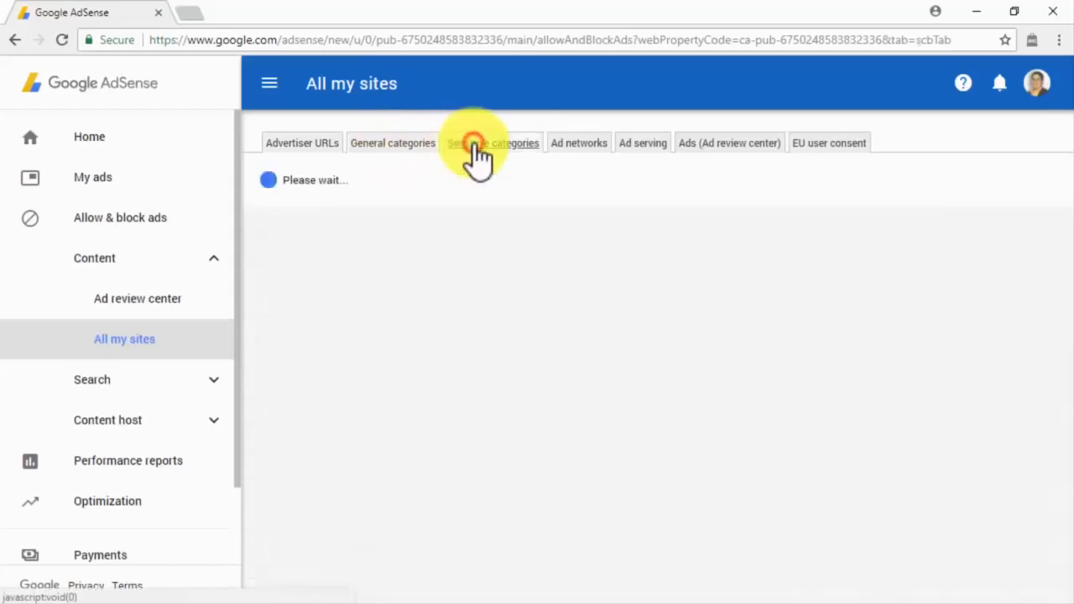
{"action": "left_click", "coordinate": [564, 147]}
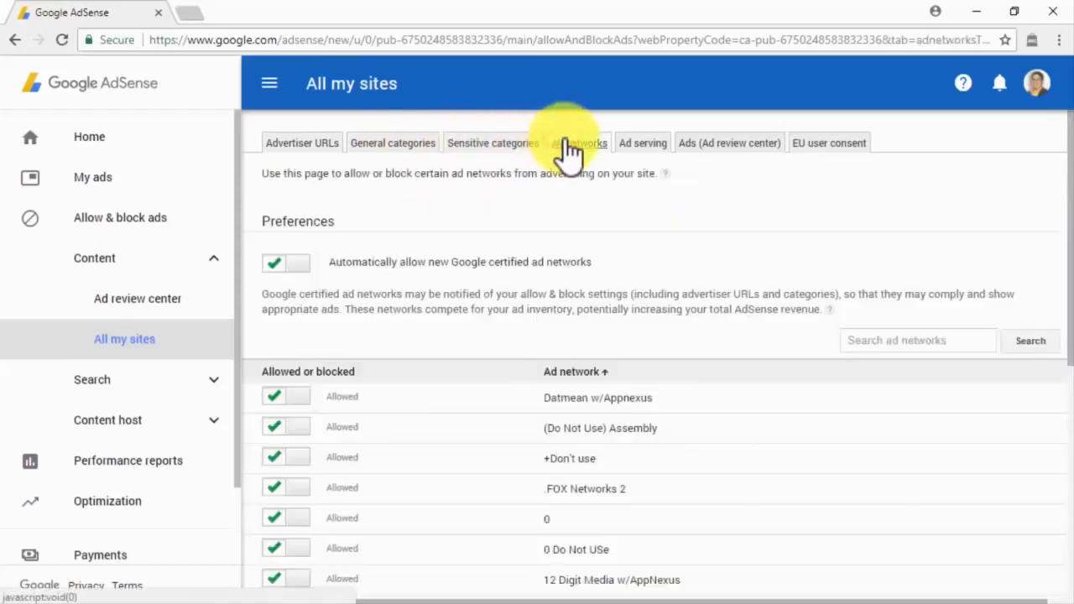
{"action": "left_click", "coordinate": [626, 146]}
{"action": "left_click", "coordinate": [695, 148]}
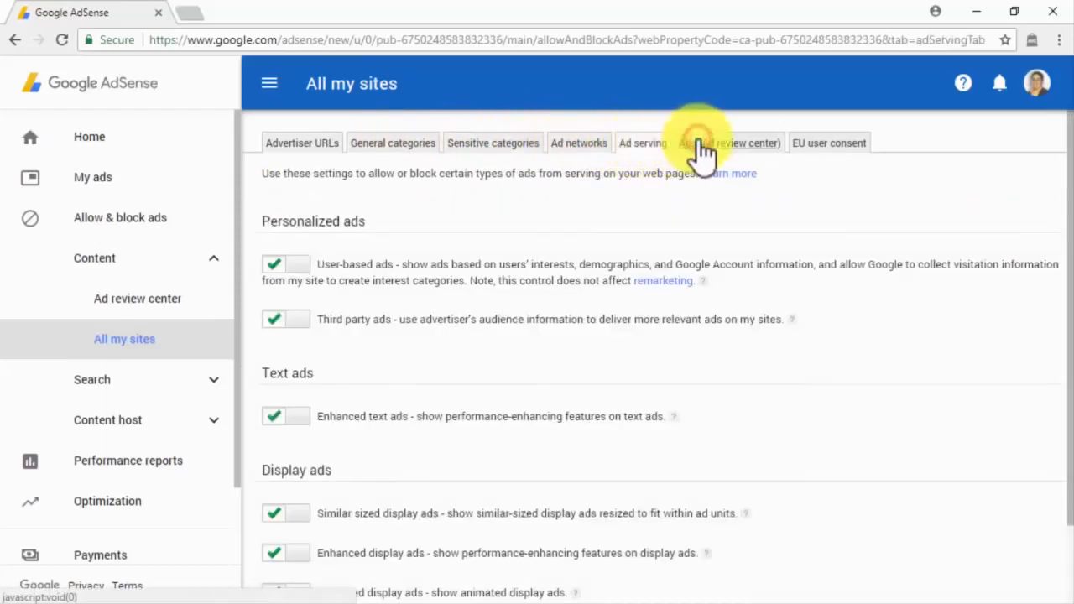
{"action": "left_click", "coordinate": [831, 151]}
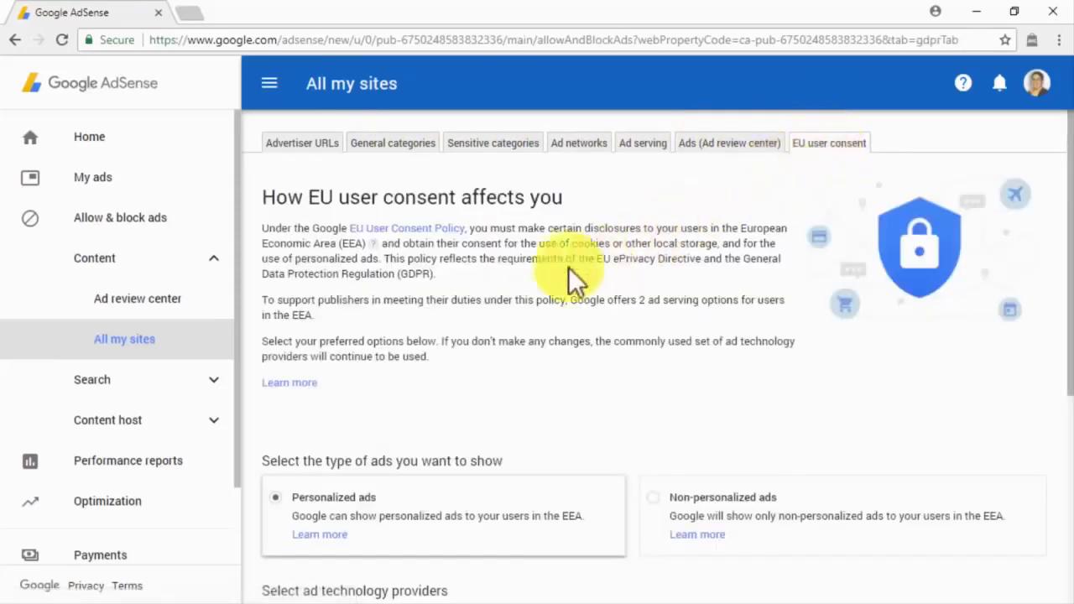
{"action": "left_click", "coordinate": [203, 469]}
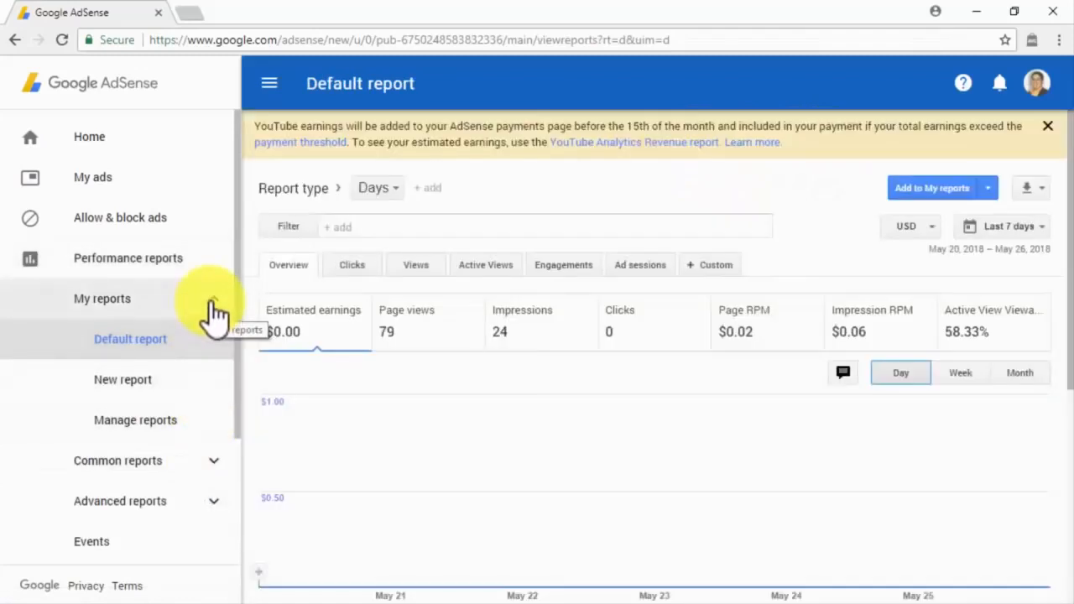
Step: Collapse and re-expand My reports, then open Manage reports and the Entire account by day report
{"action": "left_click", "coordinate": [214, 302]}
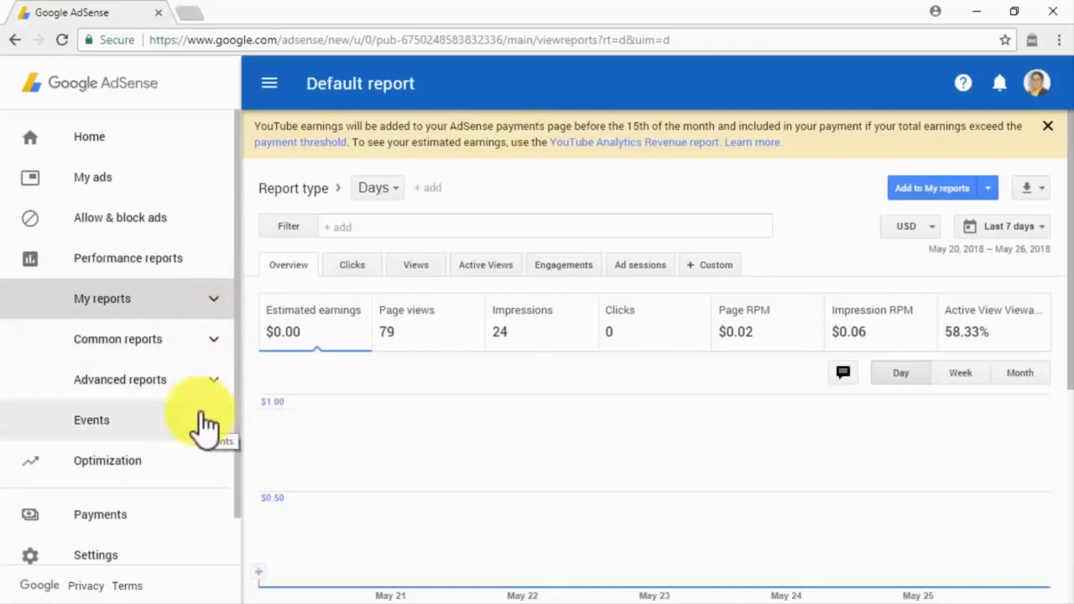
{"action": "left_click", "coordinate": [204, 302]}
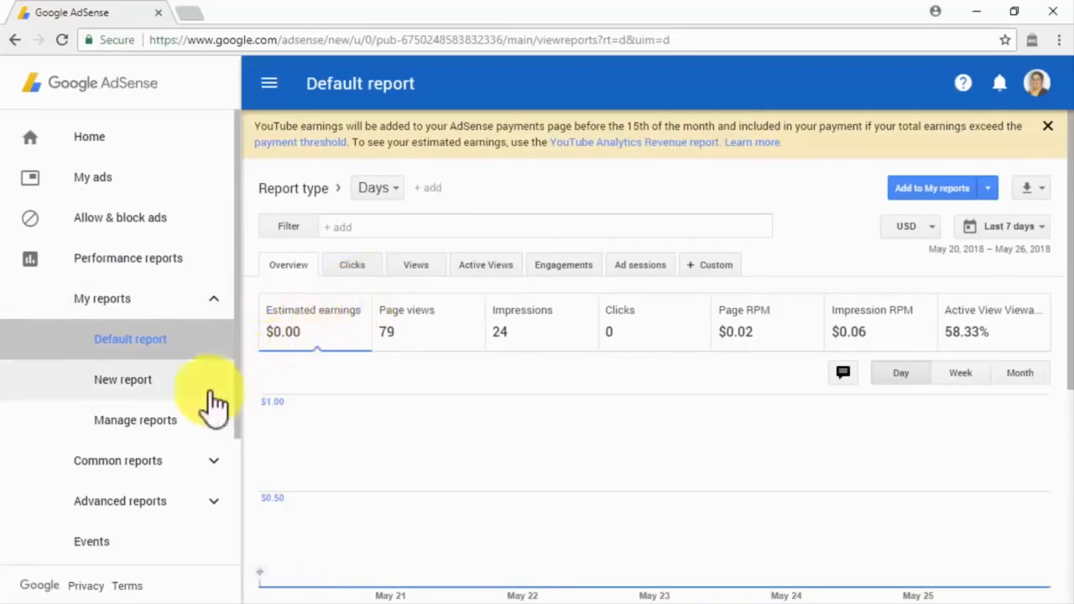
{"action": "left_click", "coordinate": [174, 418]}
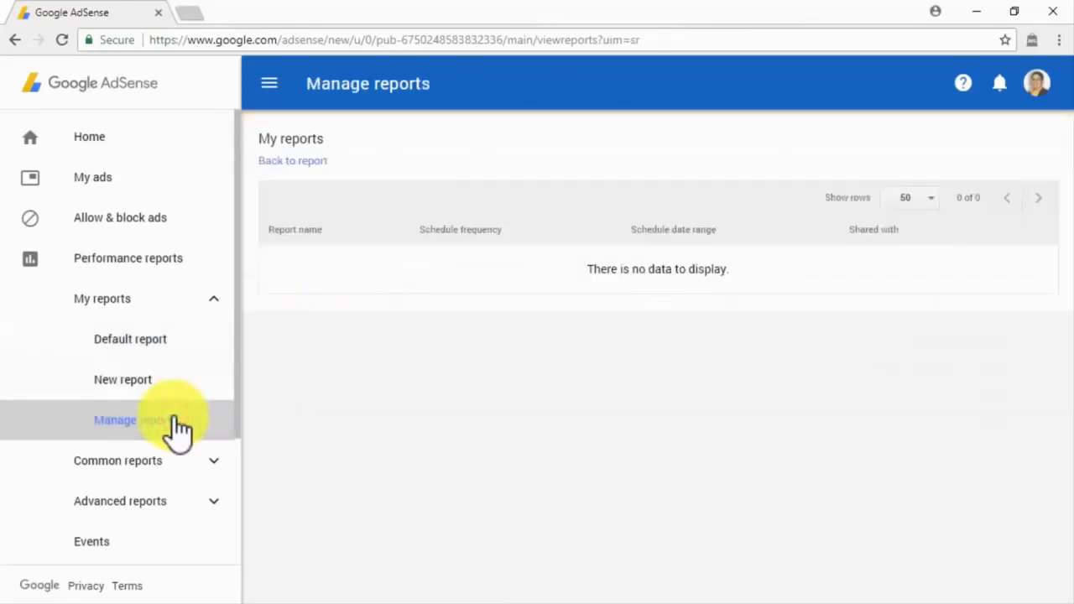
{"action": "left_click", "coordinate": [175, 461]}
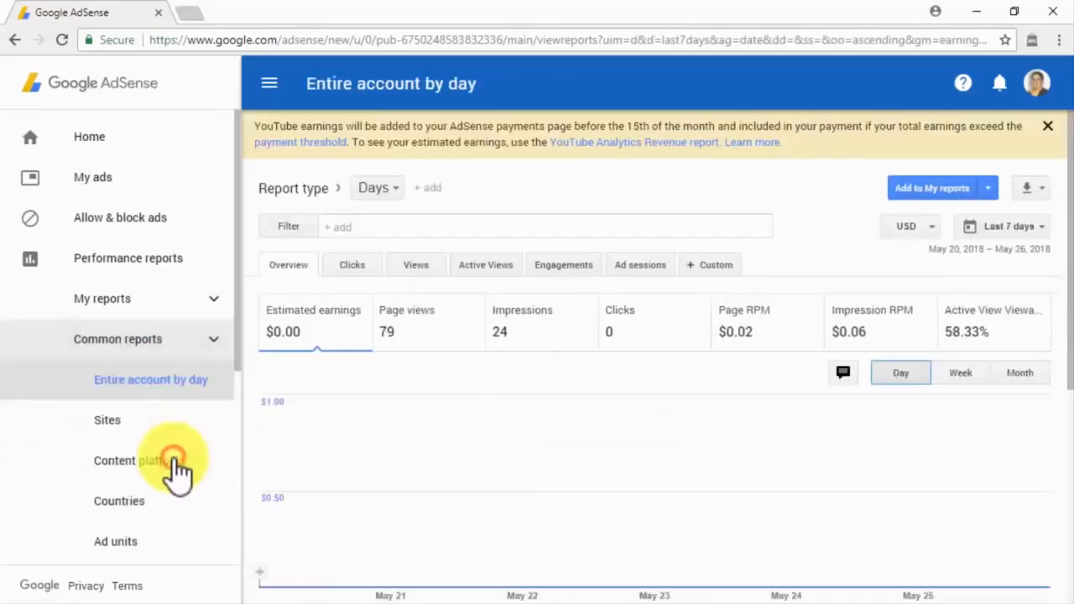
Step: Step through the Sites, Content platform, Countries, Ad units, Platforms, Products and weekly account reports
{"action": "left_click", "coordinate": [200, 413]}
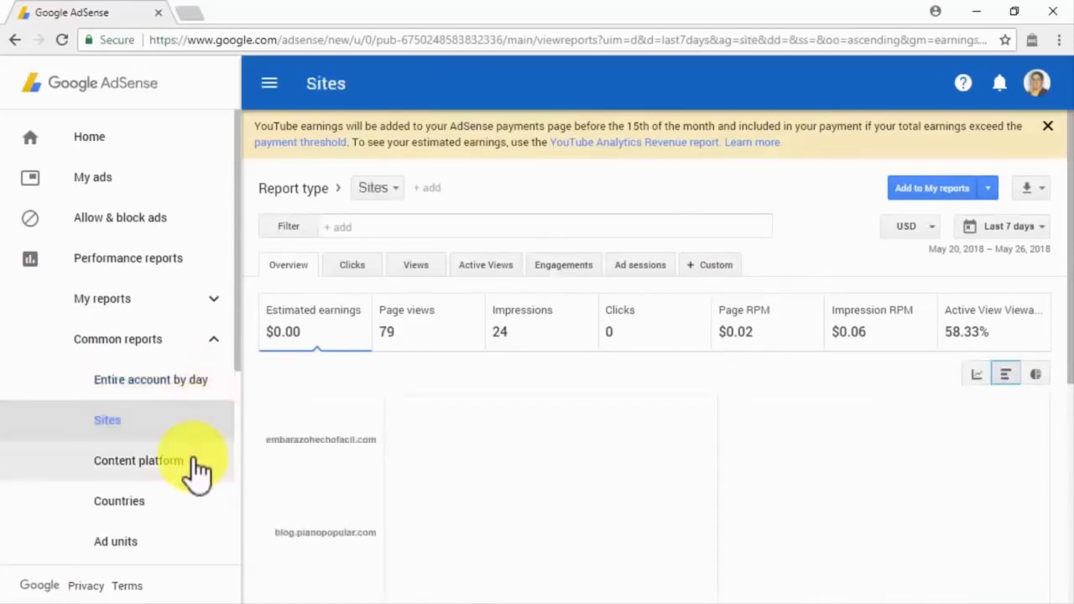
{"action": "left_click", "coordinate": [197, 470]}
{"action": "left_click", "coordinate": [192, 506]}
{"action": "scroll", "coordinate": [192, 516], "scroll_direction": "down", "scroll_amount": 1}
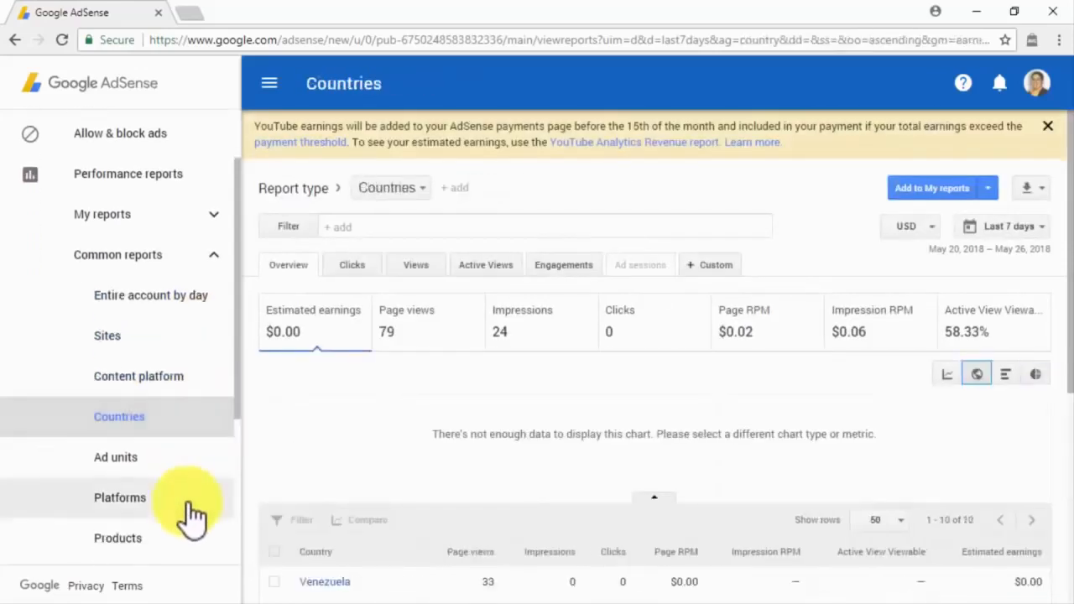
{"action": "left_click", "coordinate": [189, 472]}
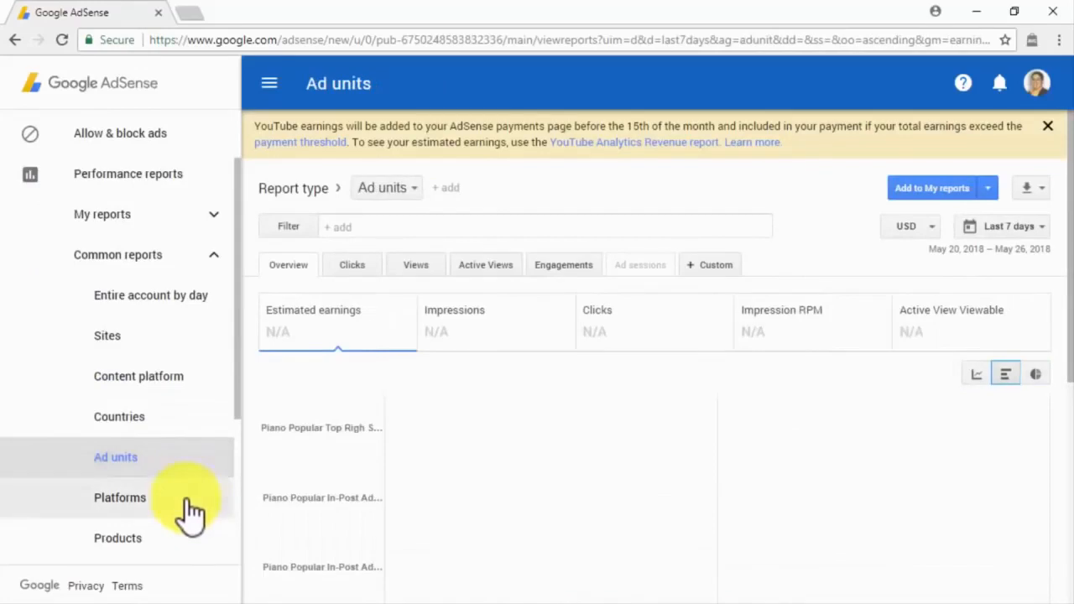
{"action": "left_click", "coordinate": [191, 510]}
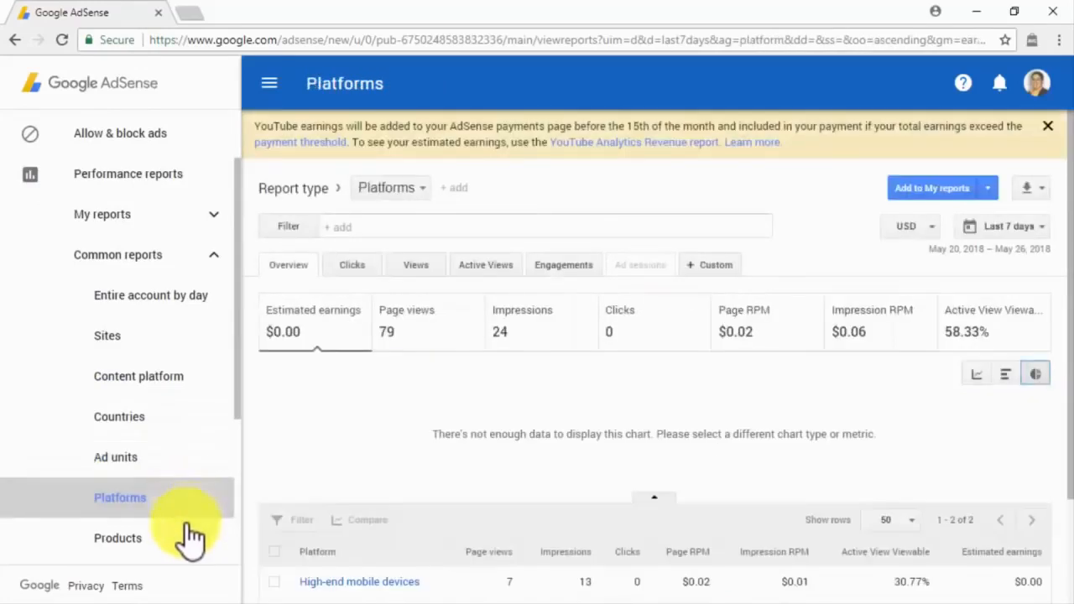
{"action": "left_click", "coordinate": [191, 538]}
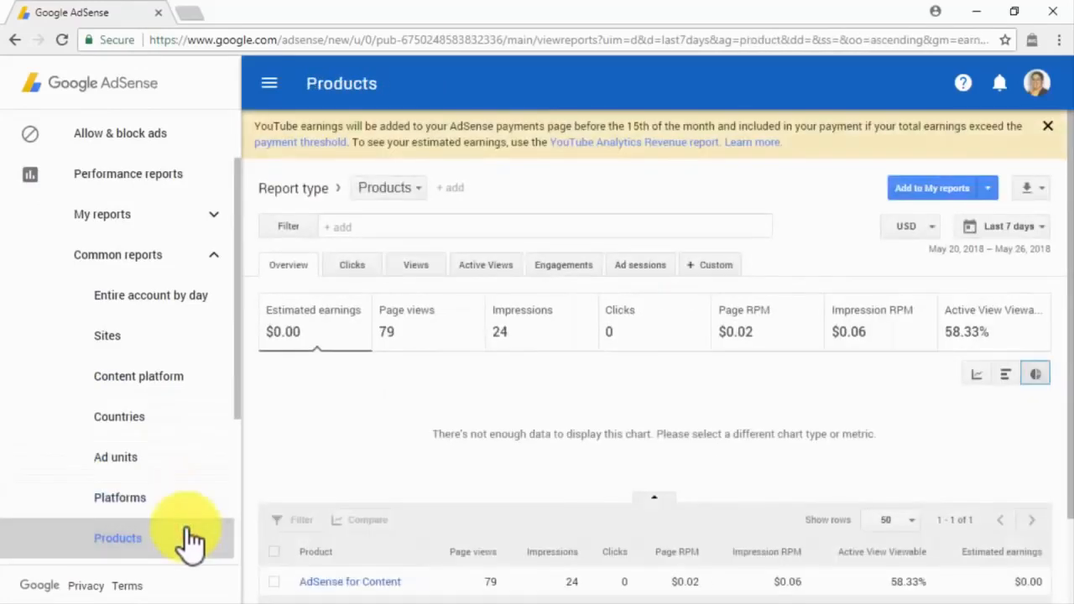
{"action": "scroll", "coordinate": [191, 538], "scroll_direction": "down", "scroll_amount": 1}
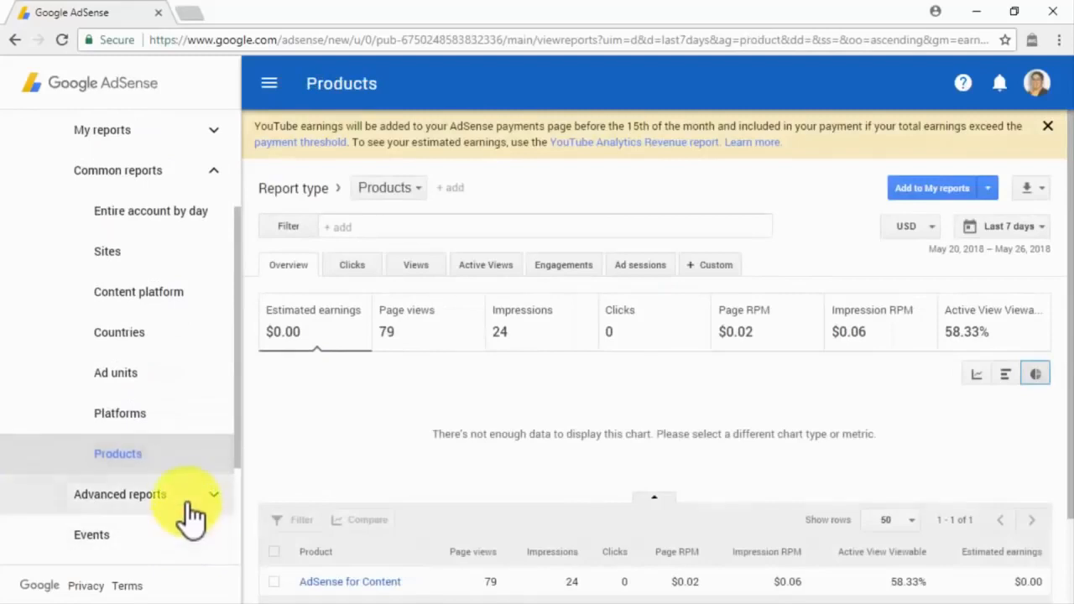
{"action": "left_click", "coordinate": [189, 504]}
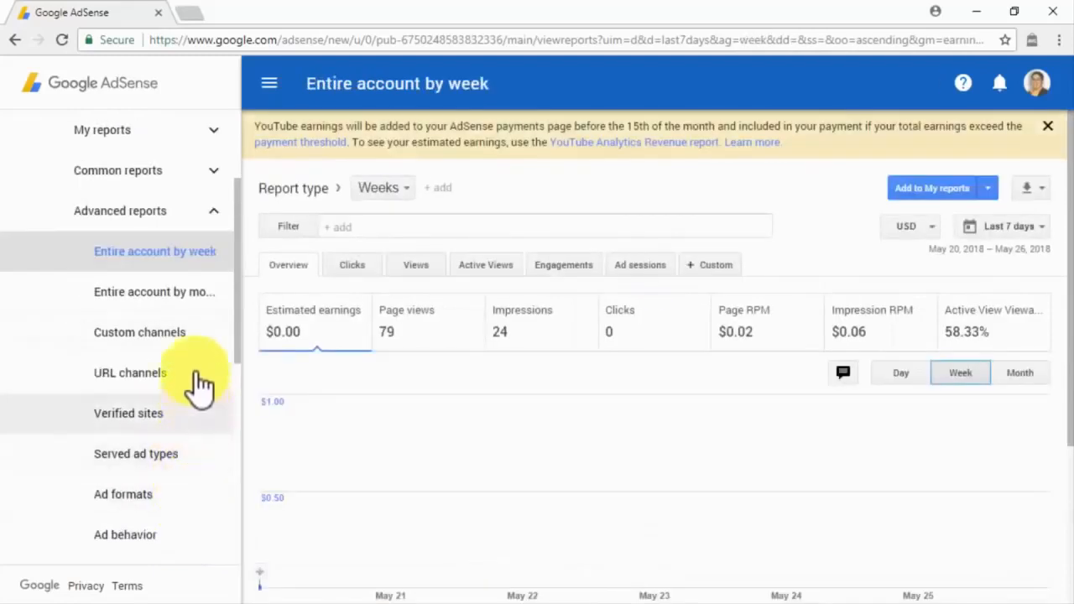
Step: View the monthly account, Custom channels, URL channels, Verified sites, Served ad types and Ad formats reports
{"action": "left_click", "coordinate": [199, 302]}
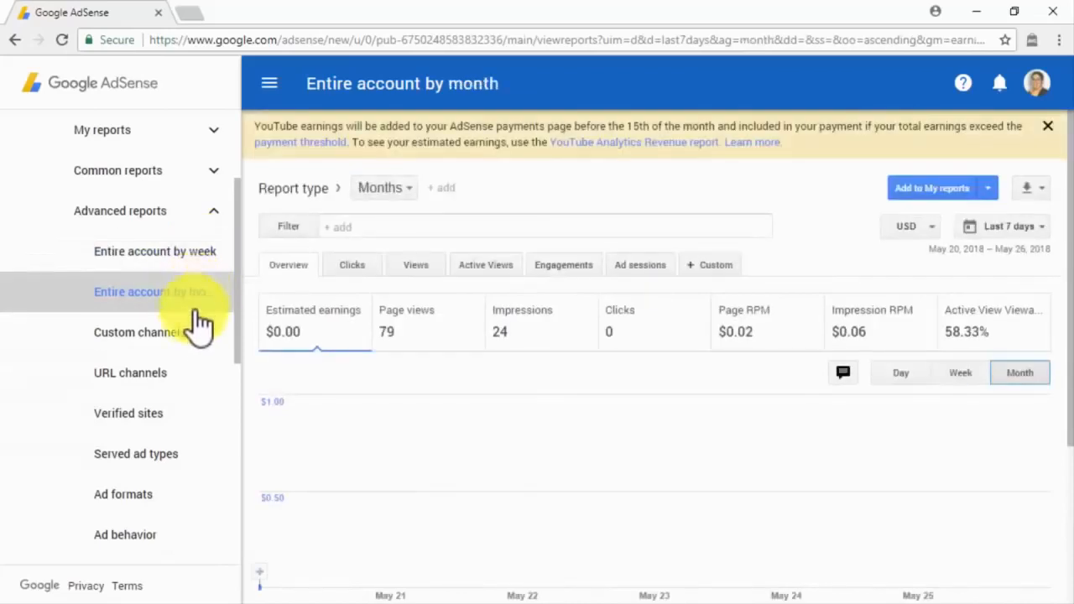
{"action": "left_click", "coordinate": [198, 344]}
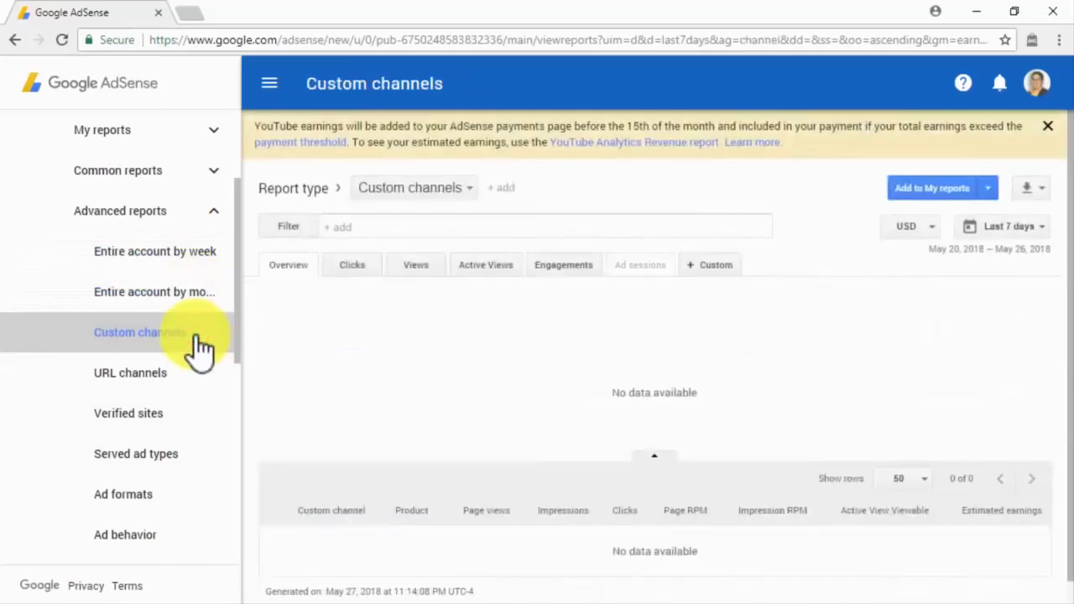
{"action": "left_click", "coordinate": [198, 377]}
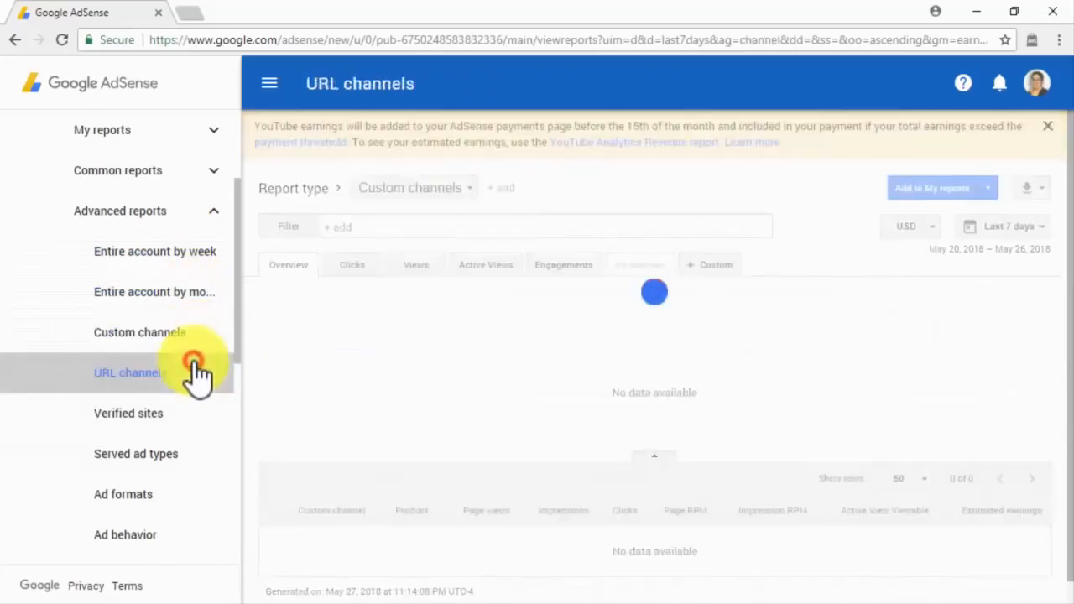
{"action": "left_click", "coordinate": [194, 416]}
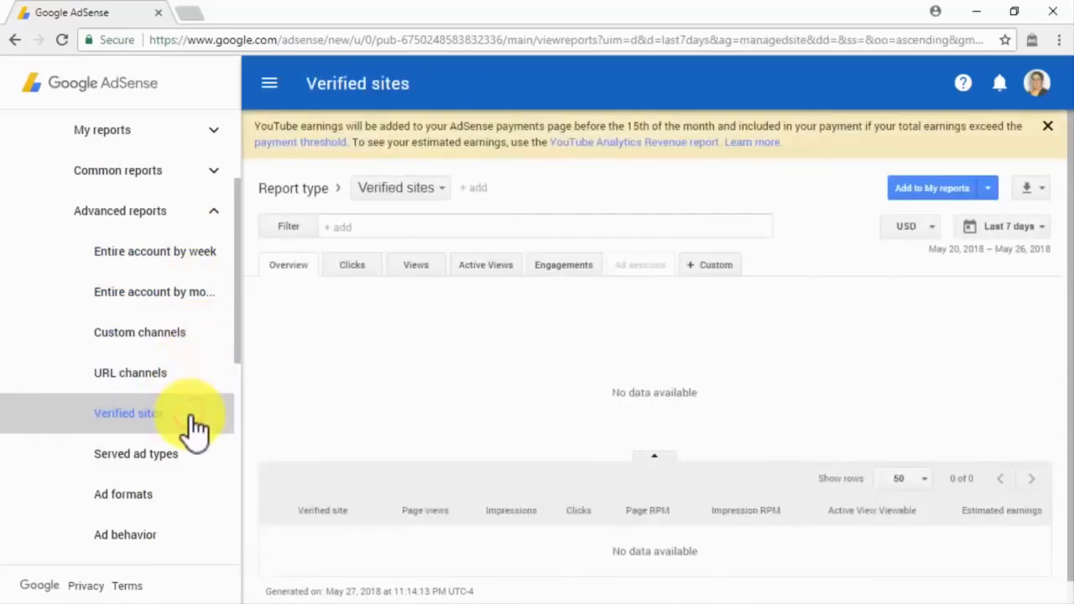
{"action": "left_click", "coordinate": [193, 476]}
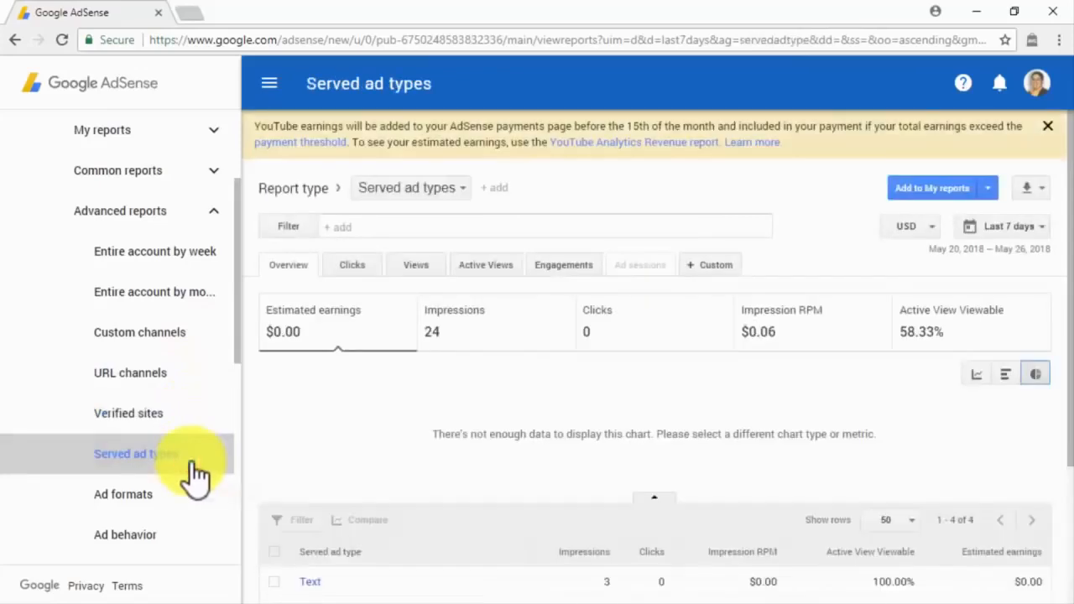
{"action": "left_click", "coordinate": [193, 503]}
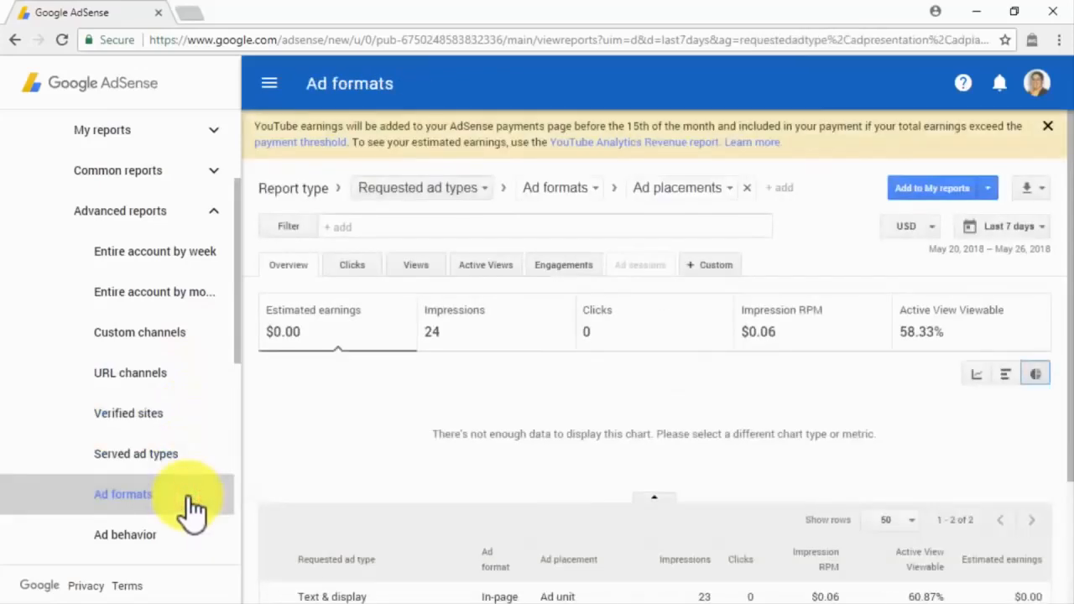
{"action": "scroll", "coordinate": [192, 504], "scroll_direction": "down", "scroll_amount": 2}
Step: View the Ad behavior through Ad sessions reports and the Events report, then open Optimization
{"action": "left_click", "coordinate": [191, 369]}
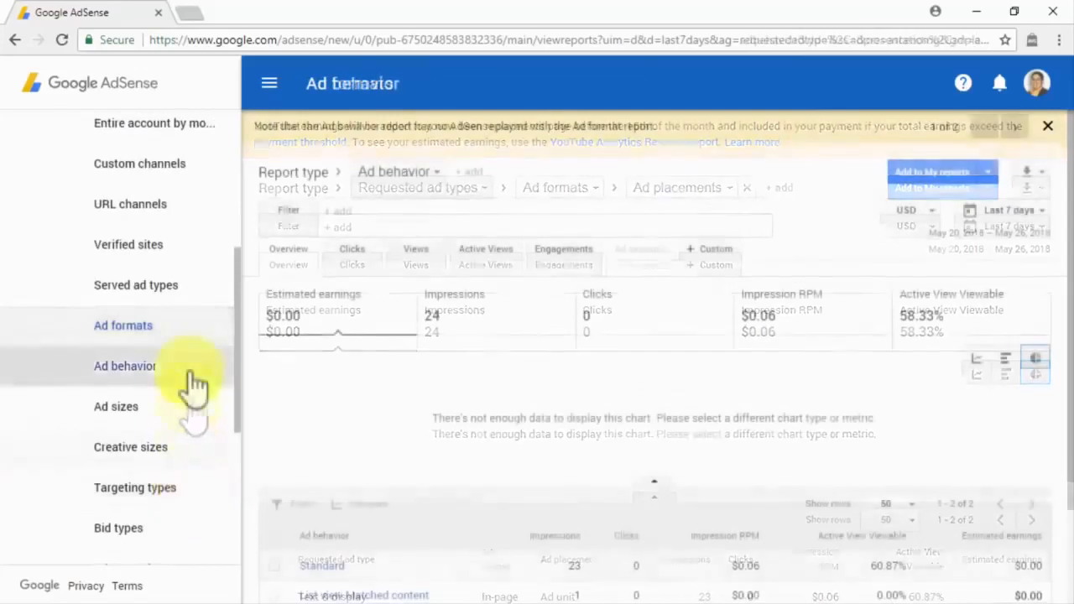
{"action": "left_click", "coordinate": [193, 415]}
{"action": "left_click", "coordinate": [192, 456]}
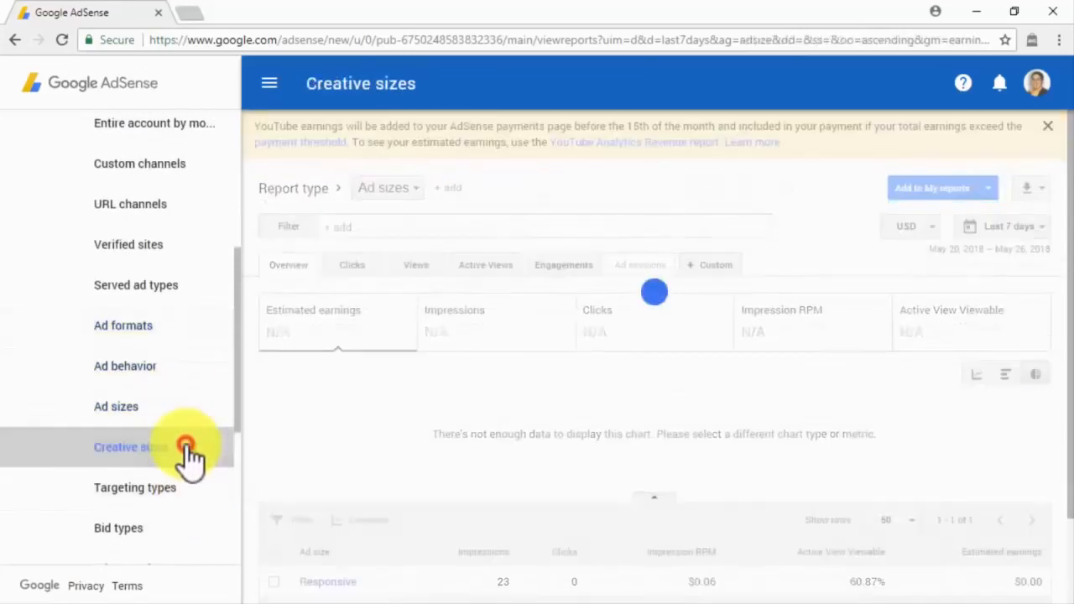
{"action": "left_click", "coordinate": [189, 485]}
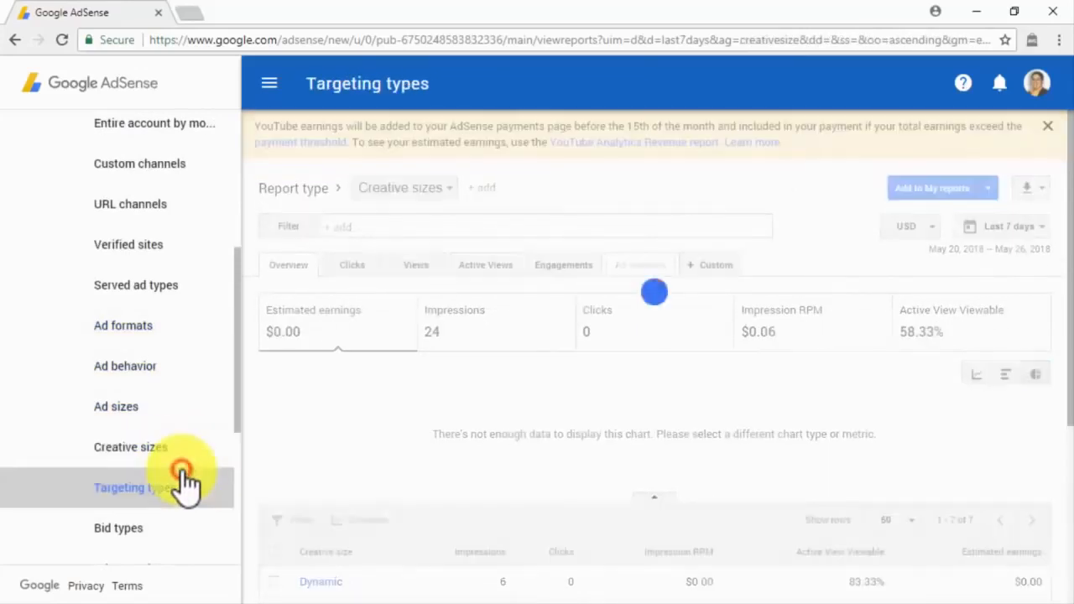
{"action": "left_click", "coordinate": [186, 531]}
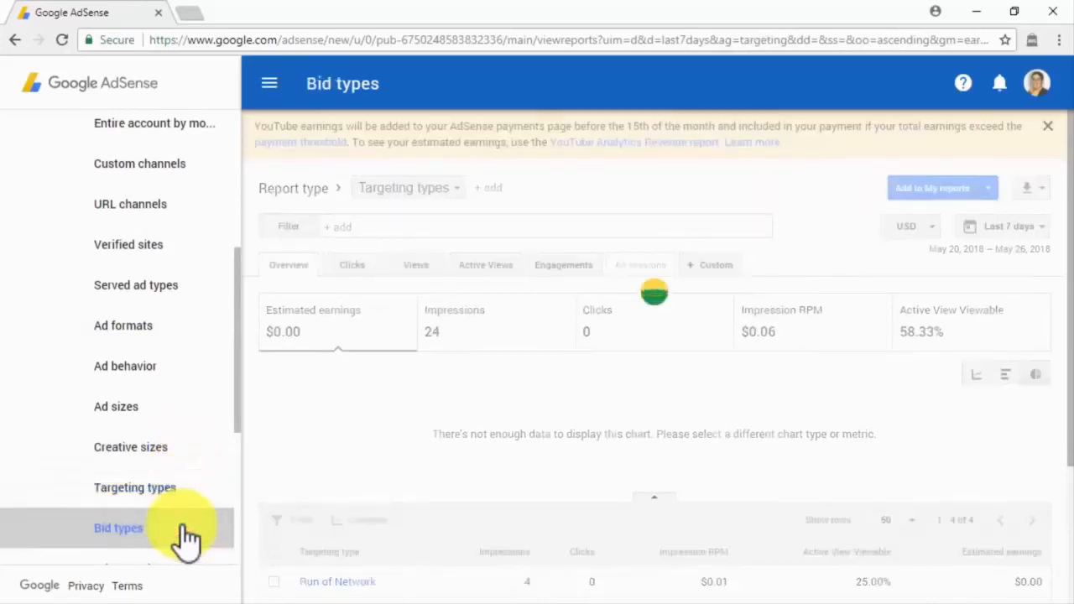
{"action": "left_click", "coordinate": [181, 492]}
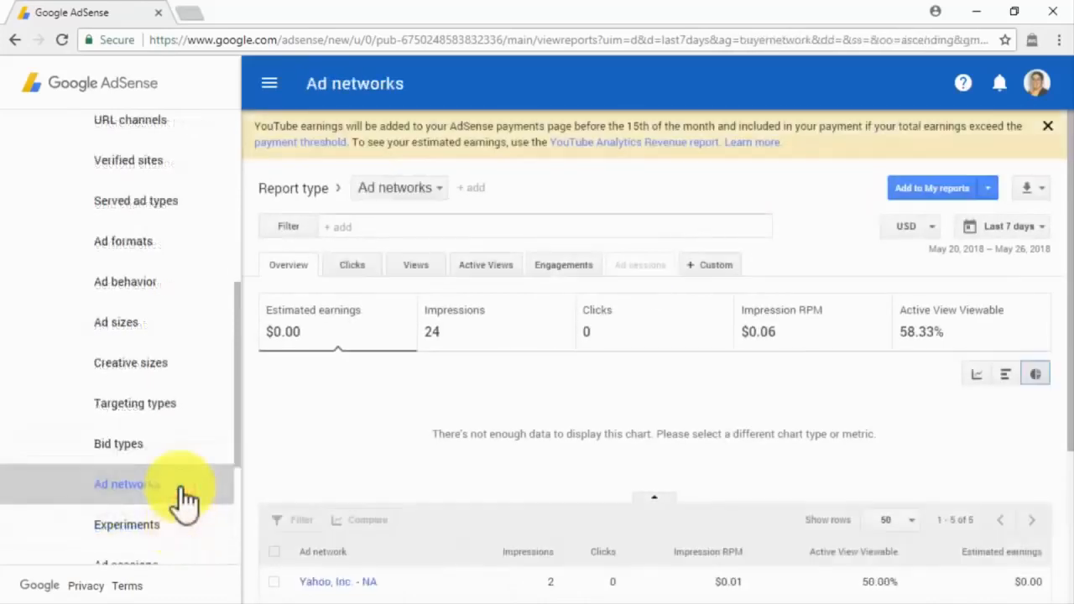
{"action": "left_click", "coordinate": [183, 530]}
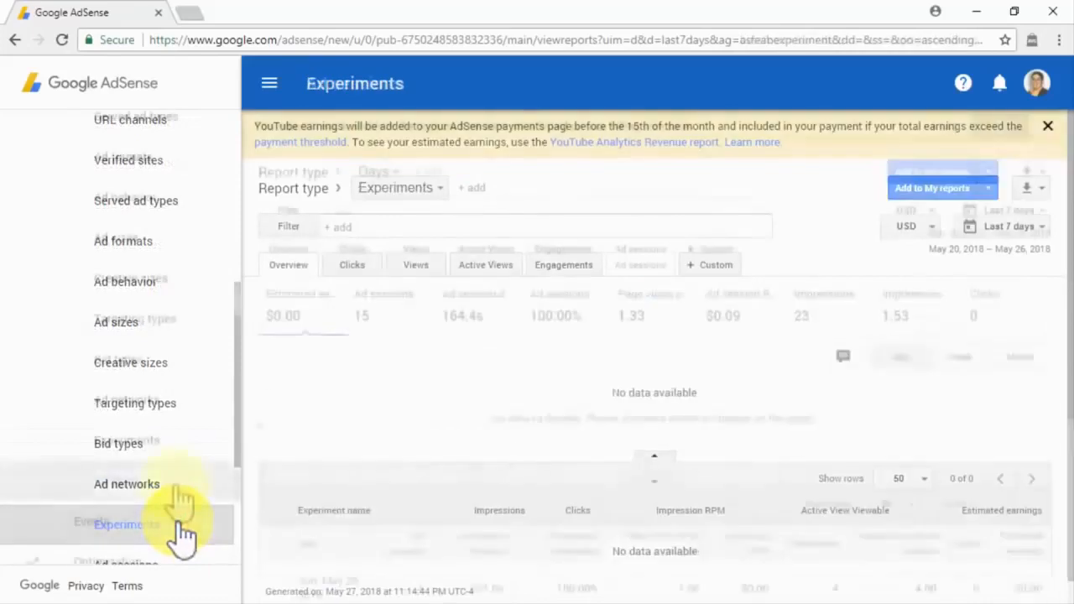
{"action": "left_click", "coordinate": [181, 499]}
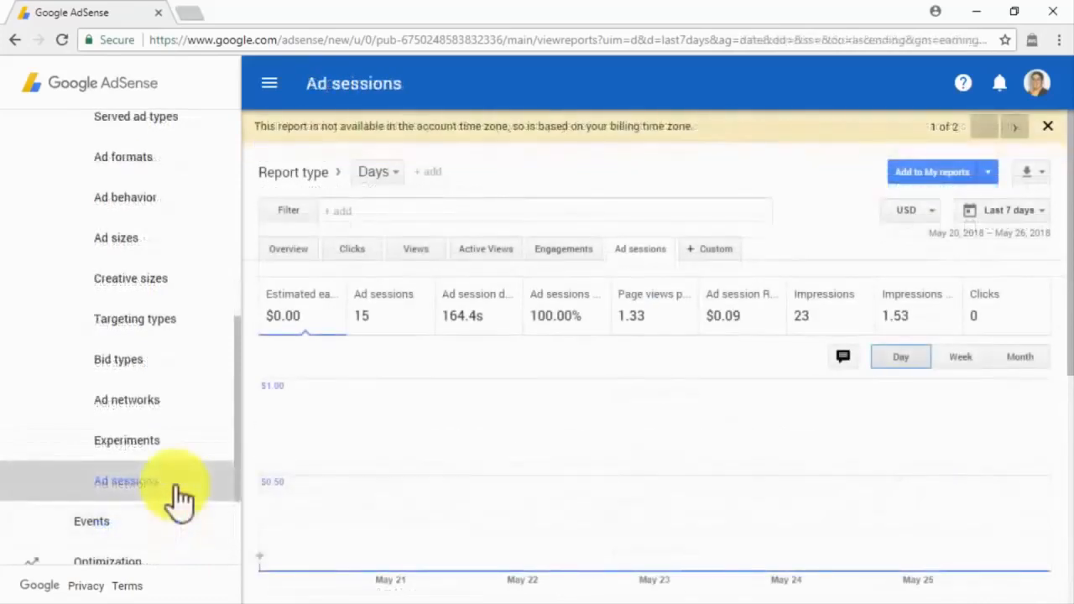
{"action": "left_click", "coordinate": [163, 529]}
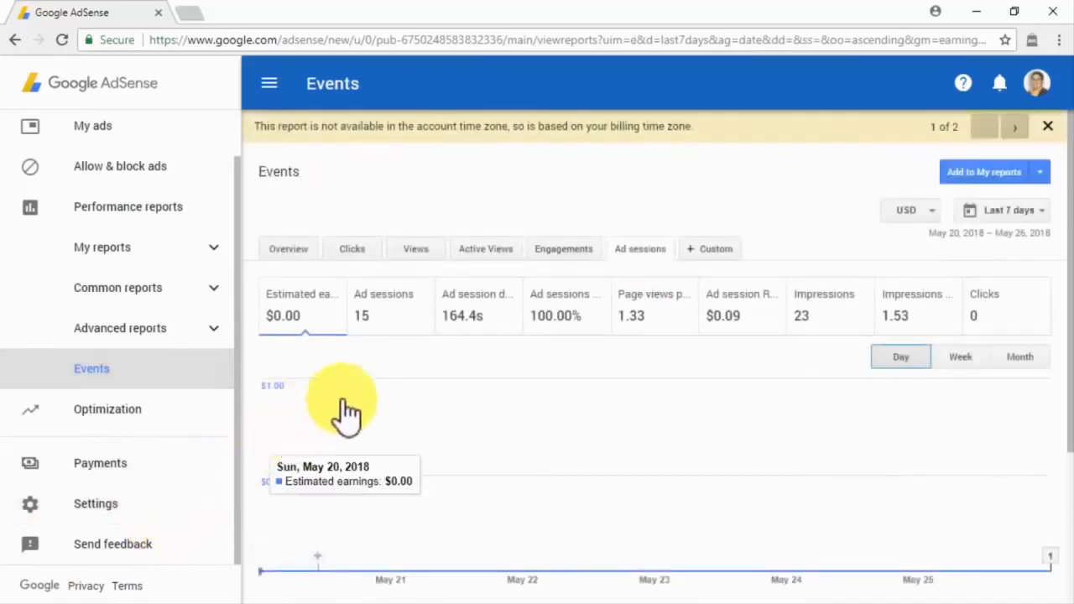
{"action": "left_click", "coordinate": [187, 410]}
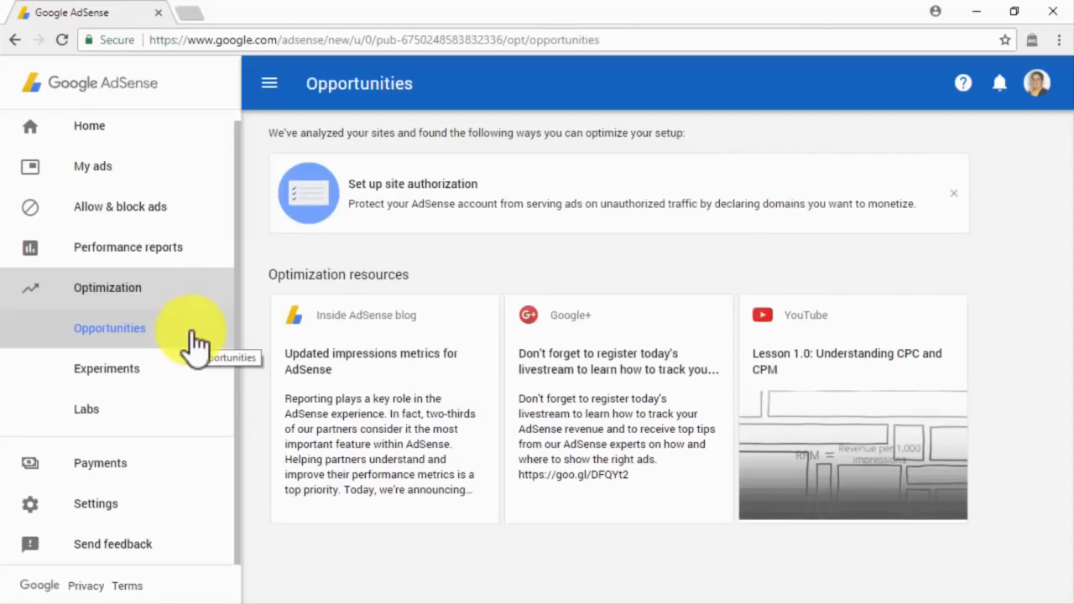
Step: View the Optimization Experiments and Labs pages, then open Payments showing $18.20 earnings
{"action": "left_click", "coordinate": [188, 381]}
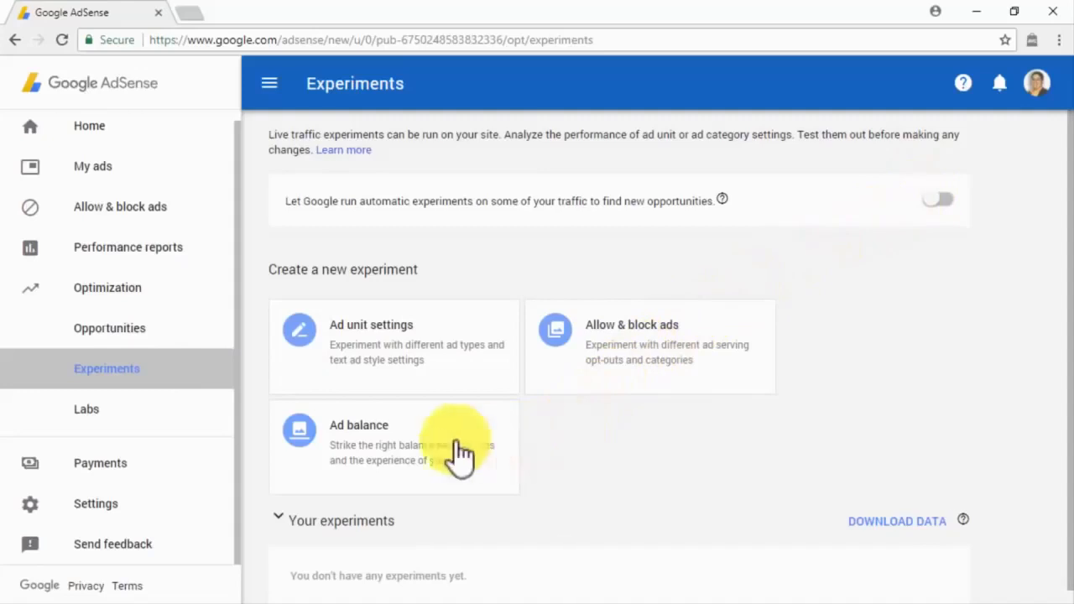
{"action": "left_click", "coordinate": [200, 428]}
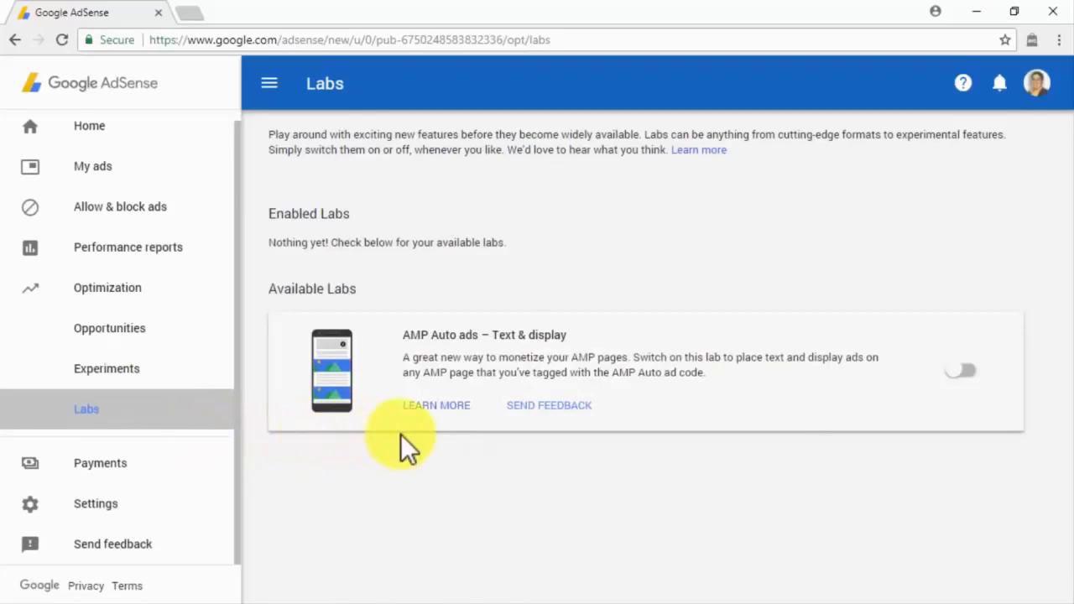
{"action": "left_click", "coordinate": [210, 475]}
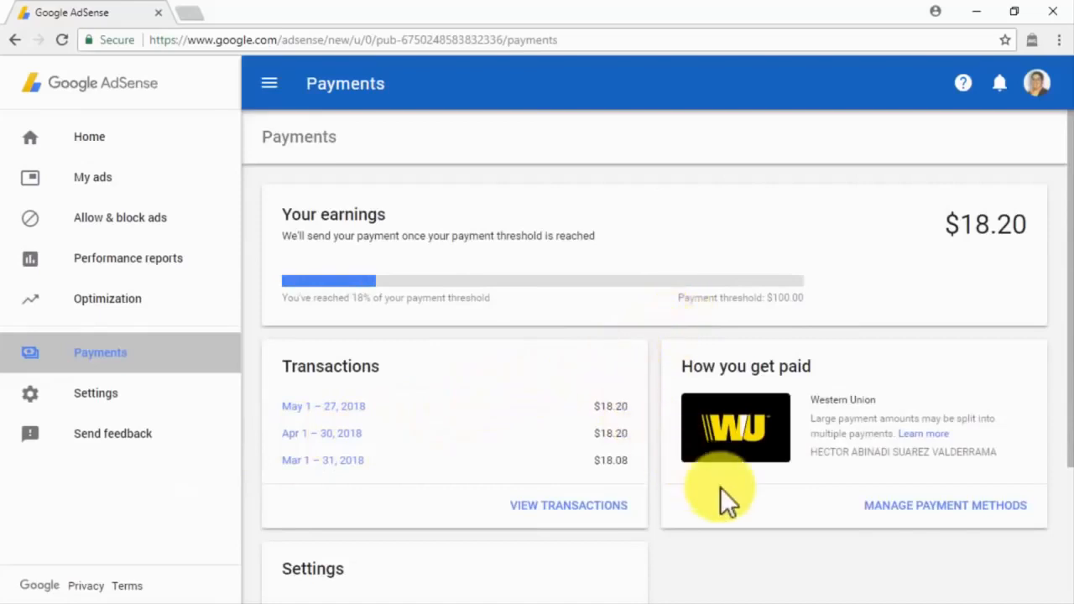
Step: Scroll through the payment details, review Personal settings, then open Account information
{"action": "scroll", "coordinate": [721, 487], "scroll_direction": "down", "scroll_amount": 1}
{"action": "scroll", "coordinate": [720, 487], "scroll_direction": "down", "scroll_amount": 1}
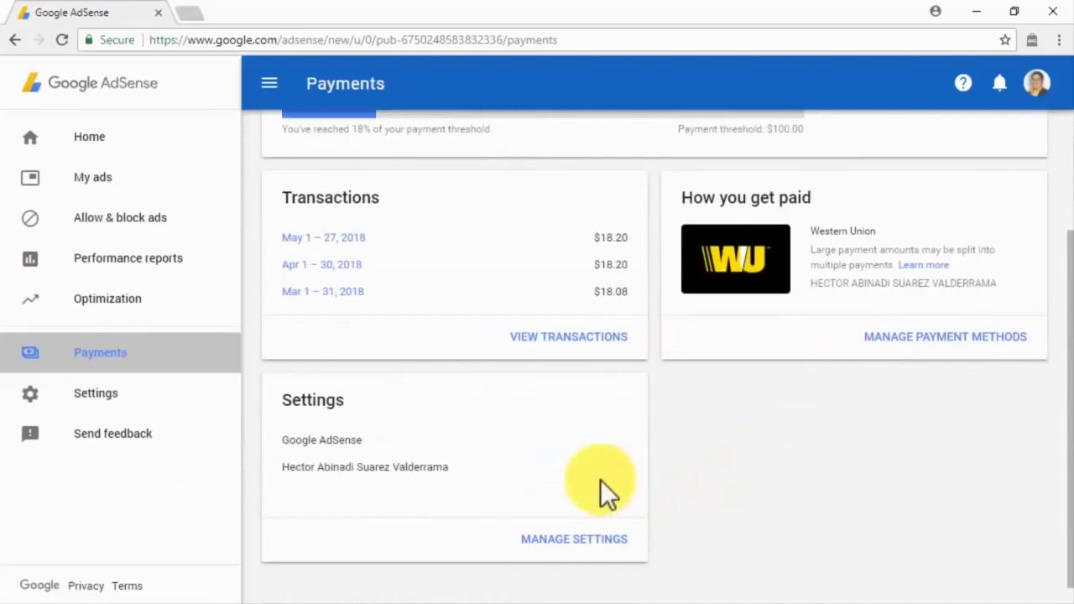
{"action": "left_click", "coordinate": [227, 408]}
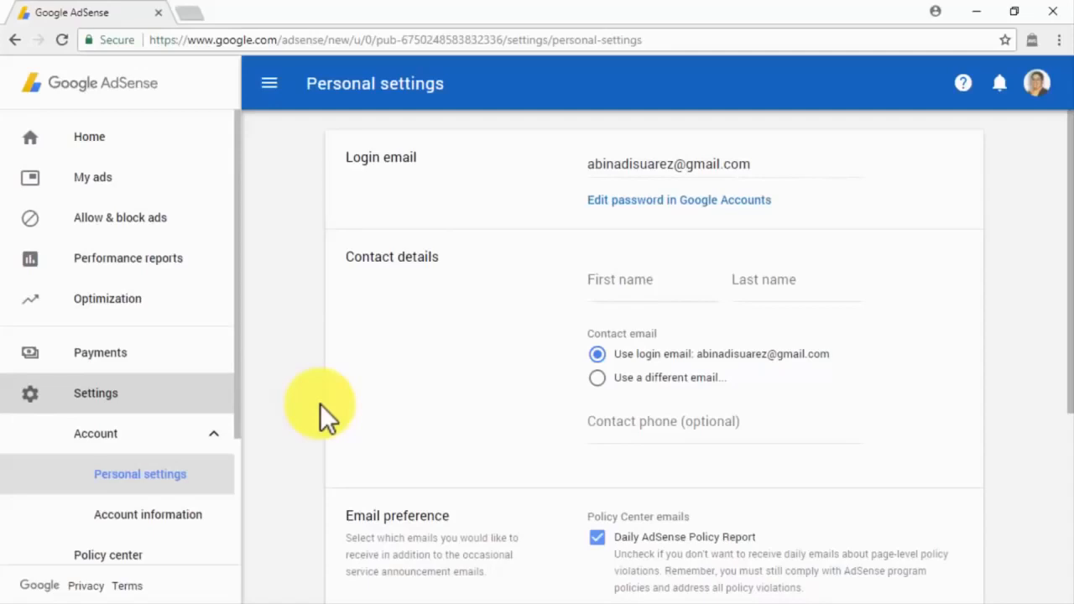
{"action": "scroll", "coordinate": [320, 404], "scroll_direction": "down", "scroll_amount": 4}
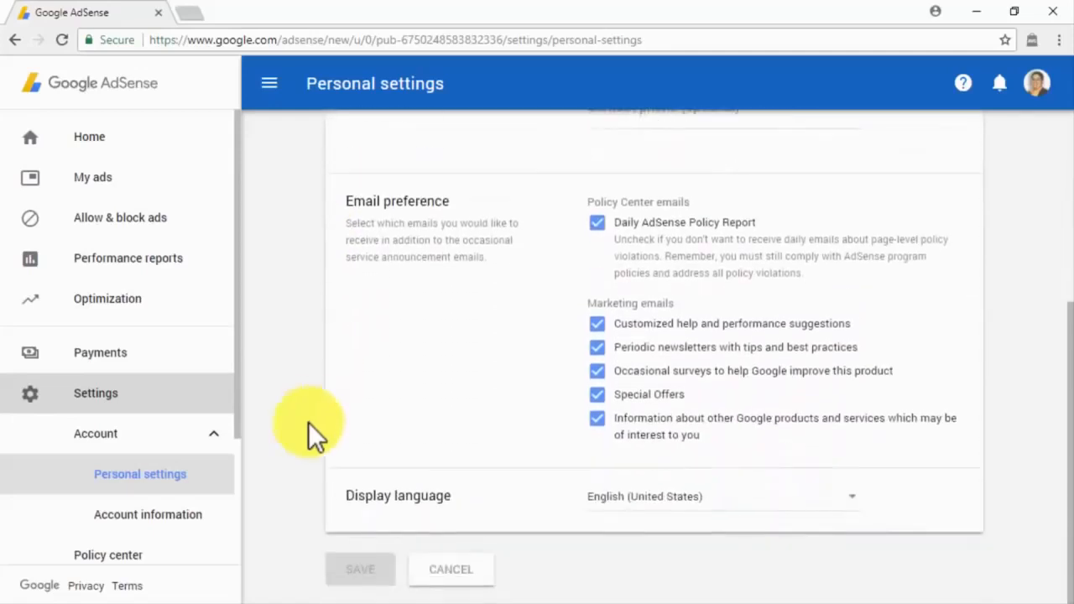
{"action": "left_click", "coordinate": [212, 518]}
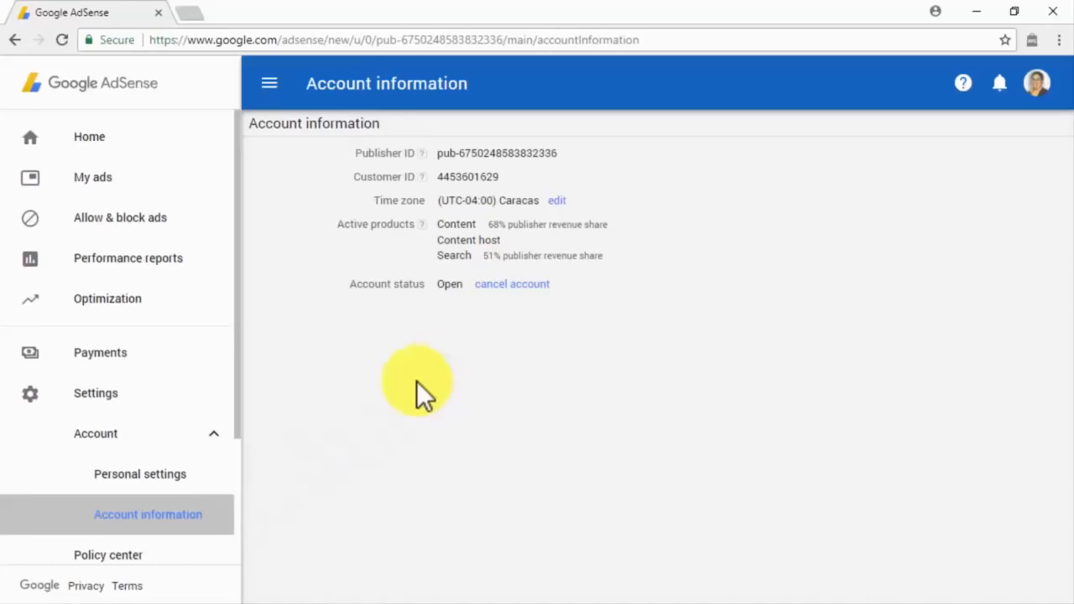
Step: Visit the Policy center, then open the Sites list
{"action": "scroll", "coordinate": [187, 474], "scroll_direction": "down", "scroll_amount": 2}
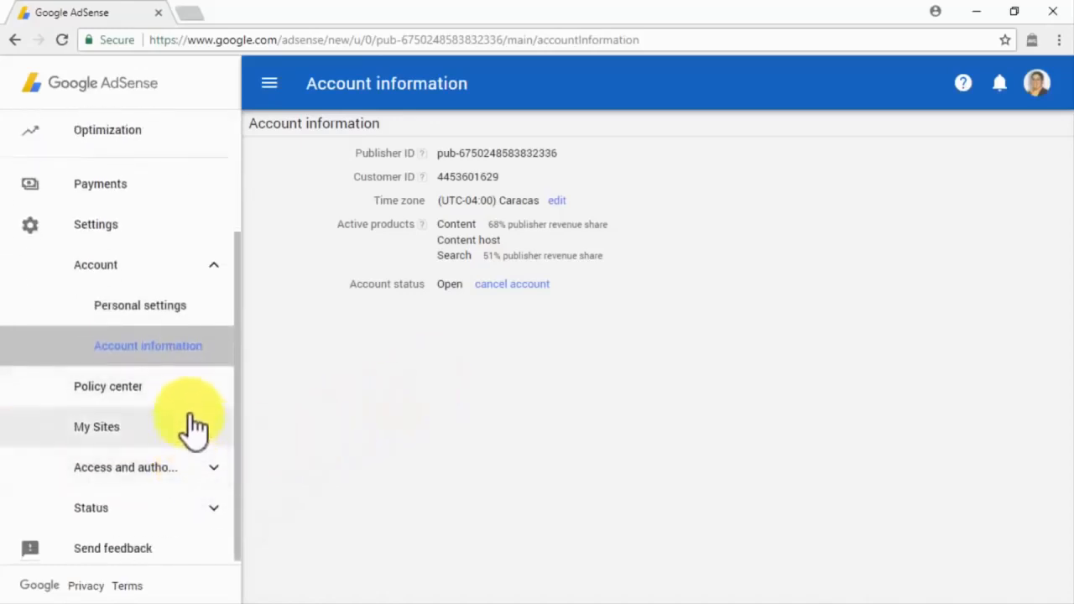
{"action": "left_click", "coordinate": [190, 391]}
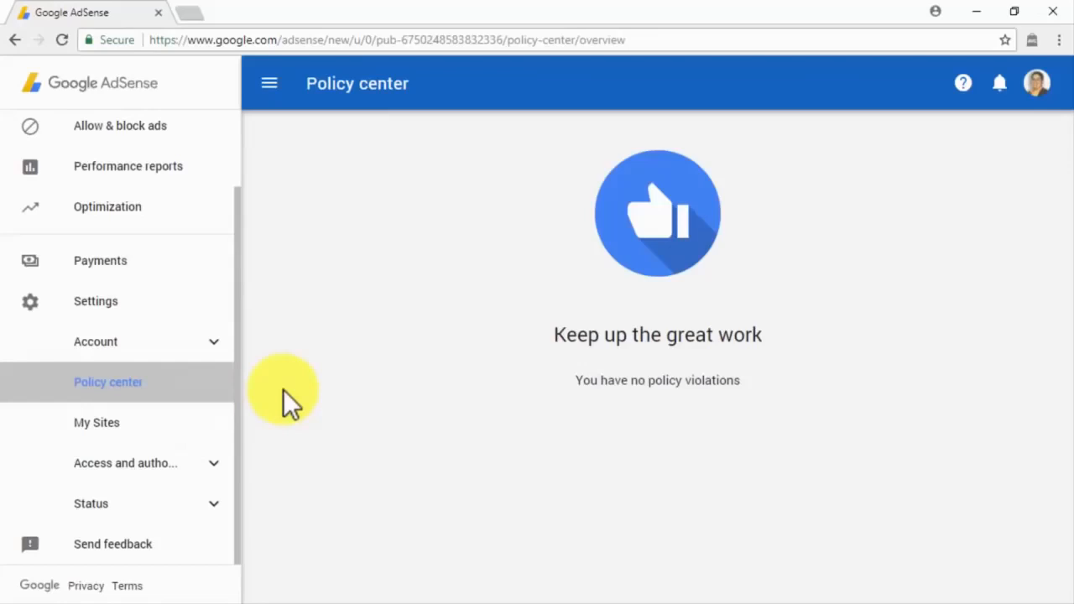
{"action": "left_click", "coordinate": [226, 422]}
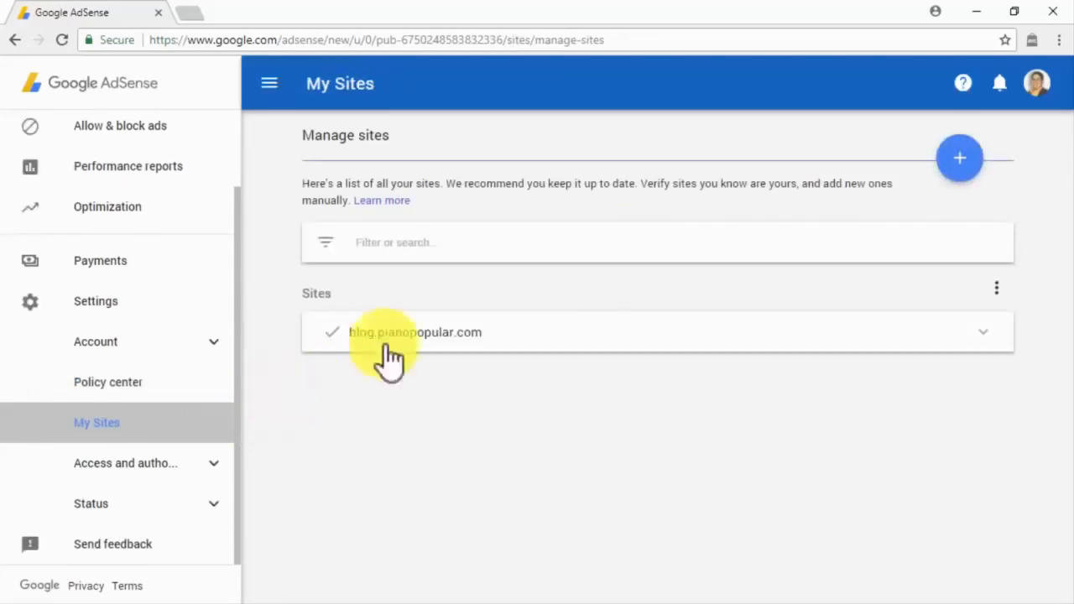
Step: Start adding abinadisuarez.com but cancel, then check the Sites options menu and open User management
{"action": "left_click", "coordinate": [943, 160]}
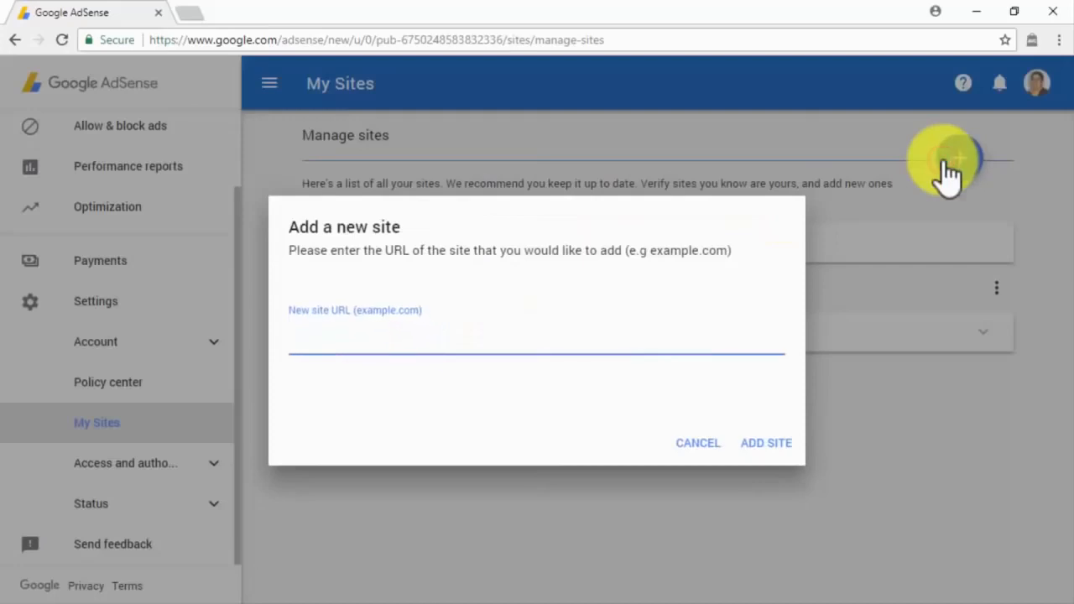
{"action": "type", "text": "abinadisuarez.com"}
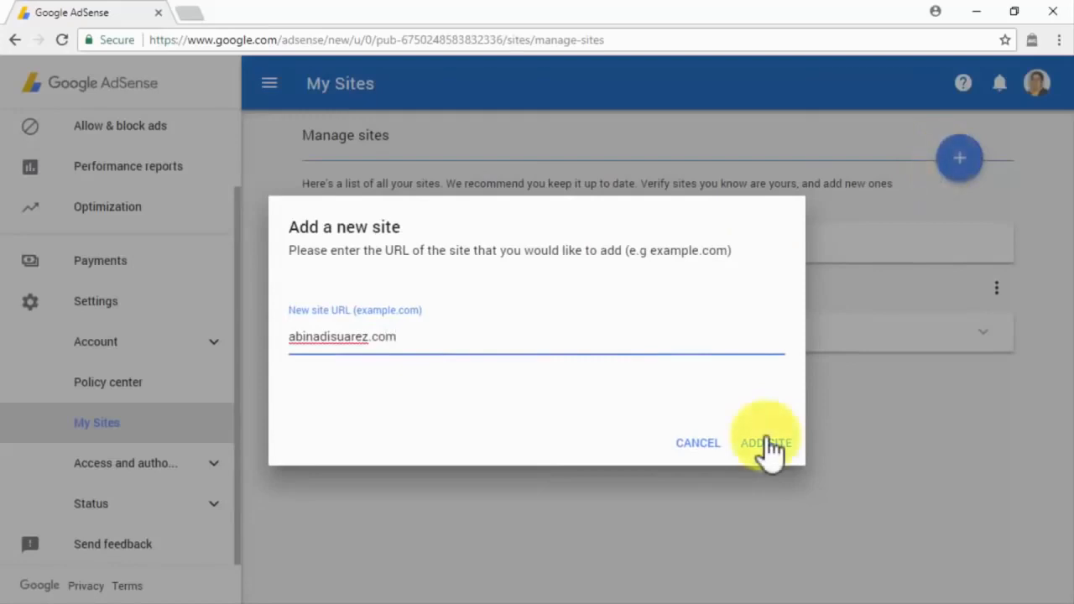
{"action": "left_click", "coordinate": [722, 439]}
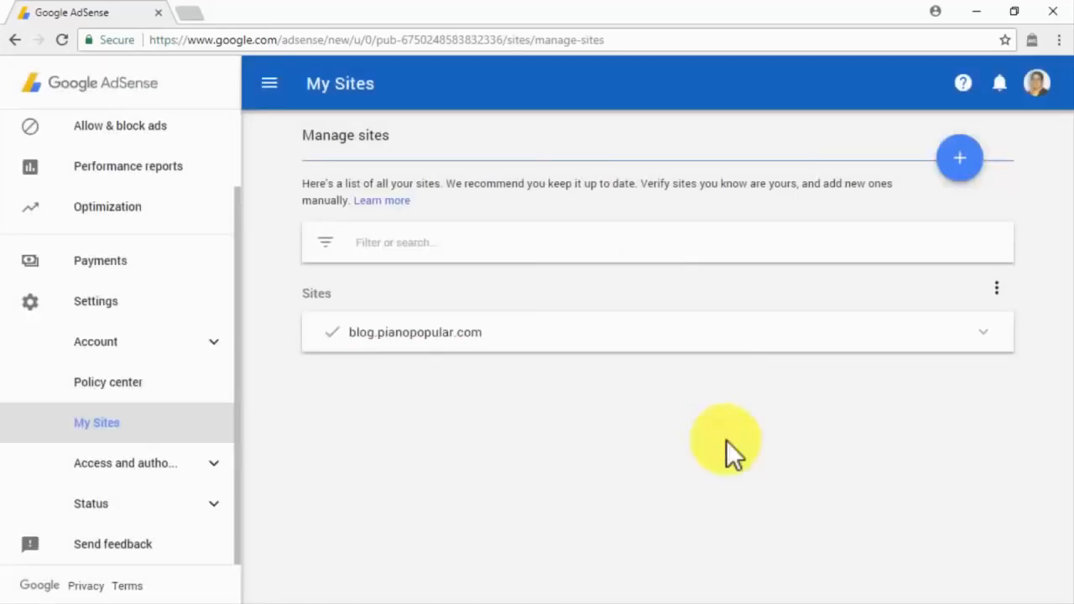
{"action": "left_click", "coordinate": [995, 289]}
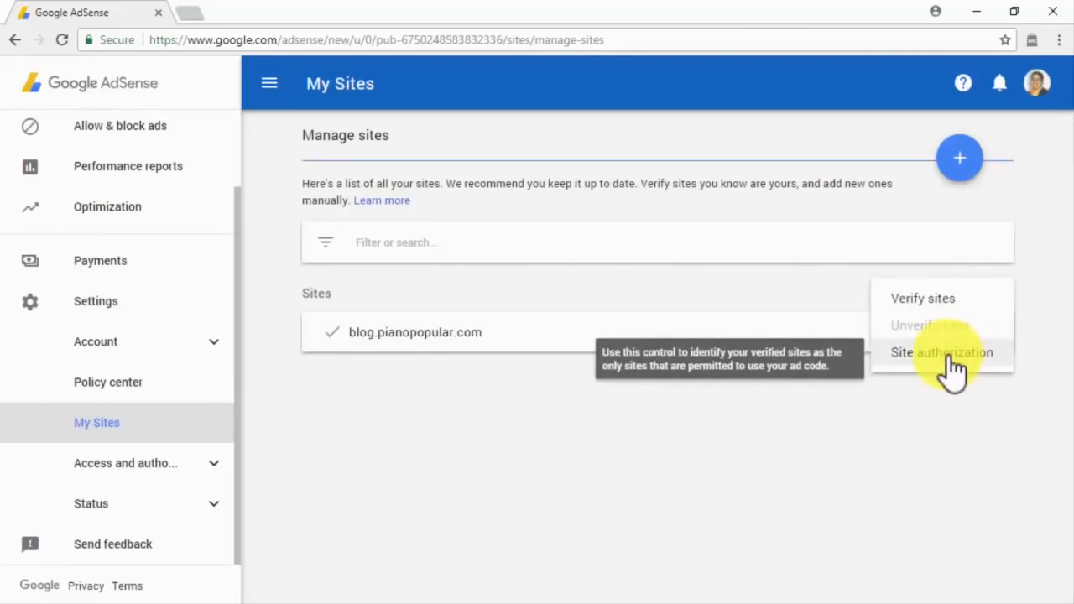
{"action": "left_click", "coordinate": [213, 461]}
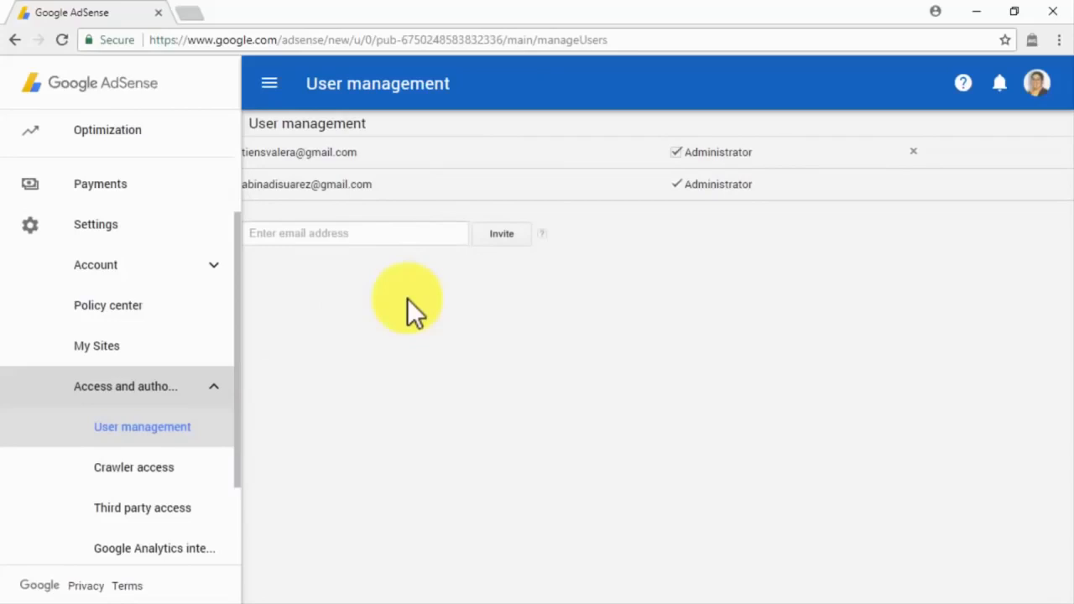
Step: Paste an invitee's e-mail into the invite field, then view Crawler access and Third party access
{"action": "left_click", "coordinate": [371, 233]}
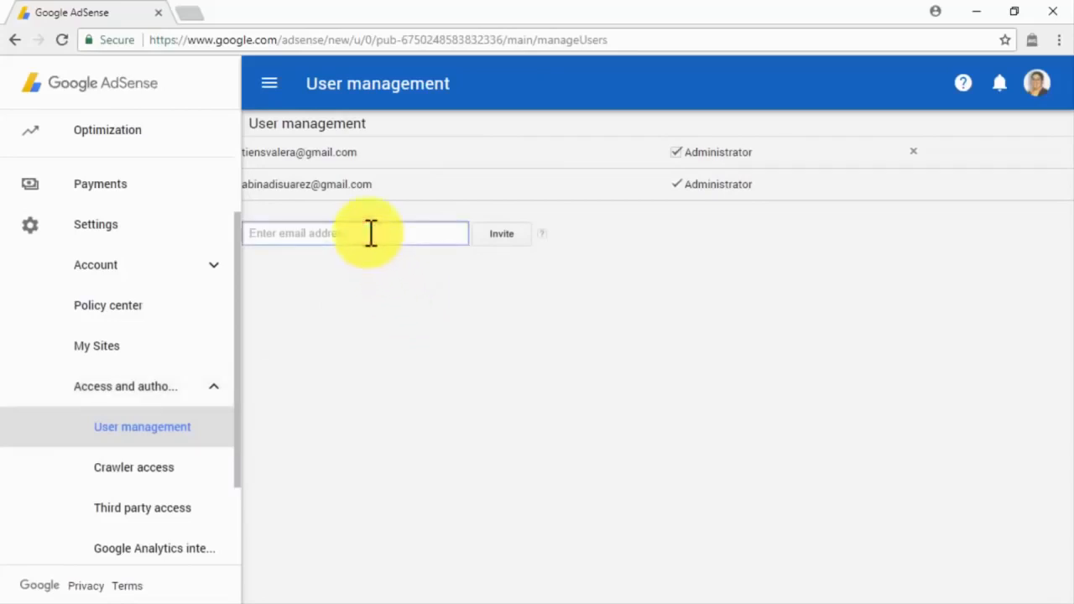
{"action": "key", "text": "ctrl+v"}
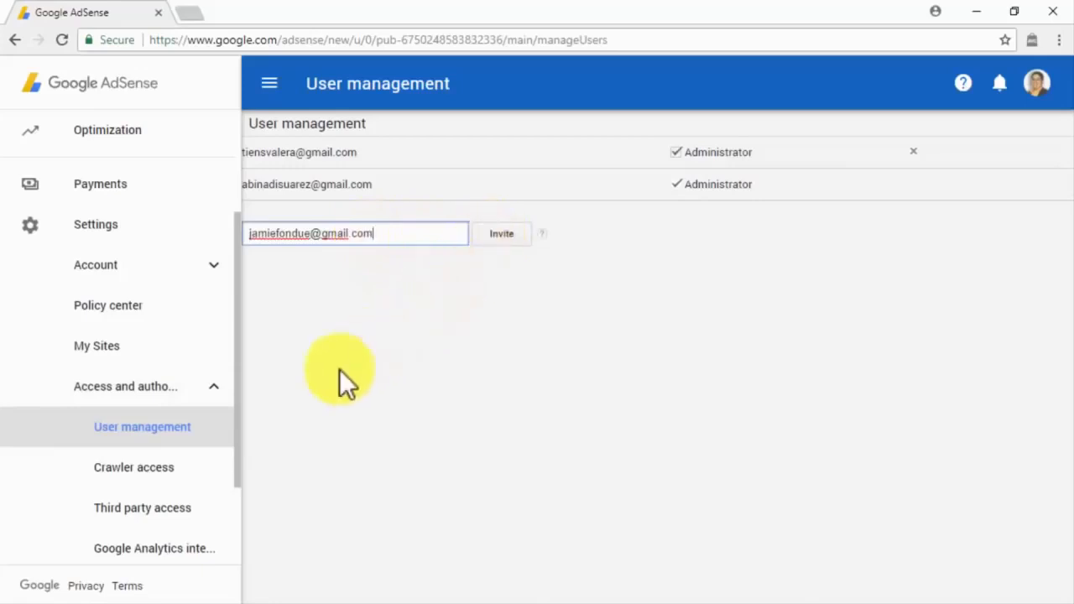
{"action": "left_click", "coordinate": [189, 470]}
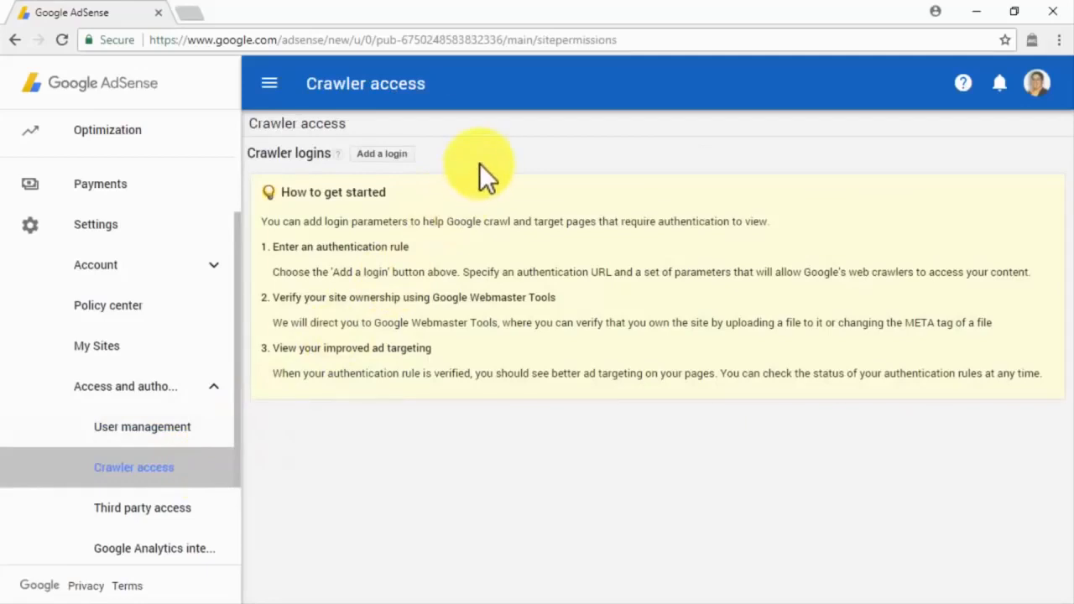
{"action": "left_click", "coordinate": [198, 514]}
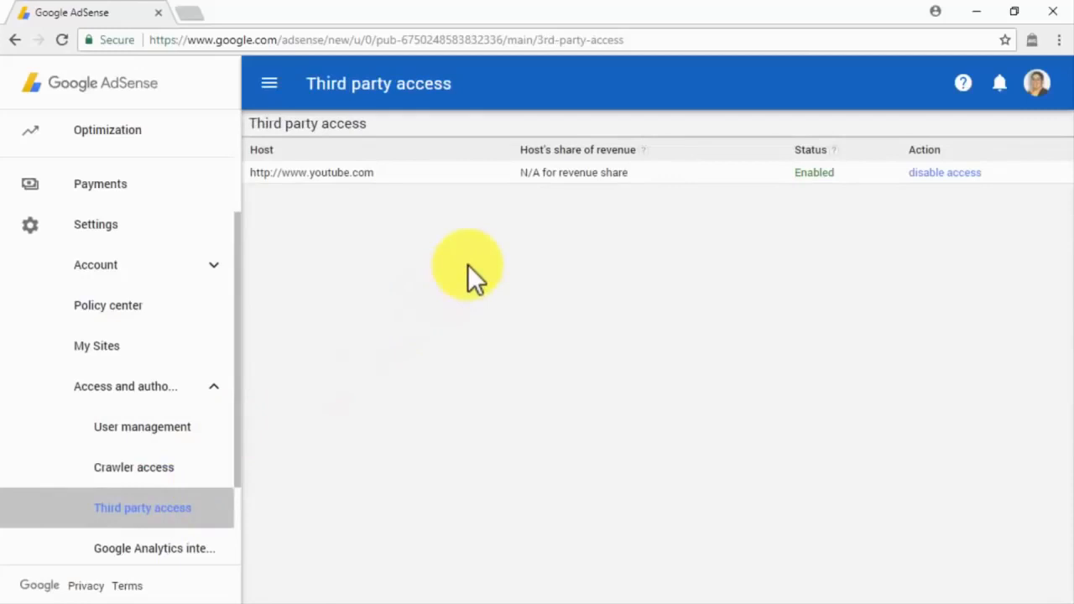
Step: Check the Google Analytics integration and AdMob account pages, then open the Crawler errors report
{"action": "left_click", "coordinate": [199, 551]}
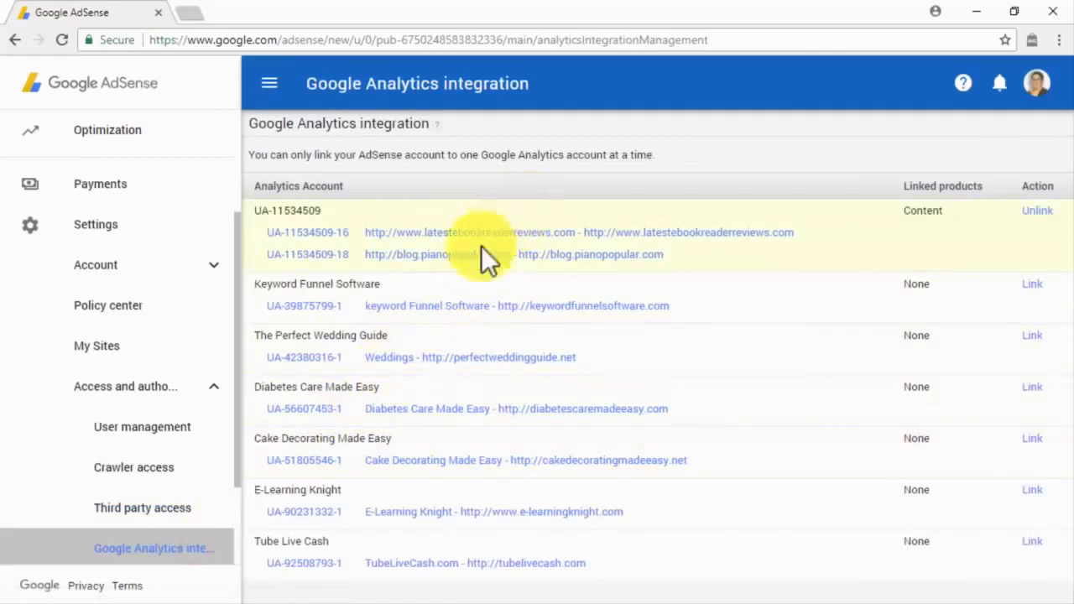
{"action": "scroll", "coordinate": [228, 420], "scroll_direction": "down", "scroll_amount": 3}
{"action": "left_click", "coordinate": [173, 463]}
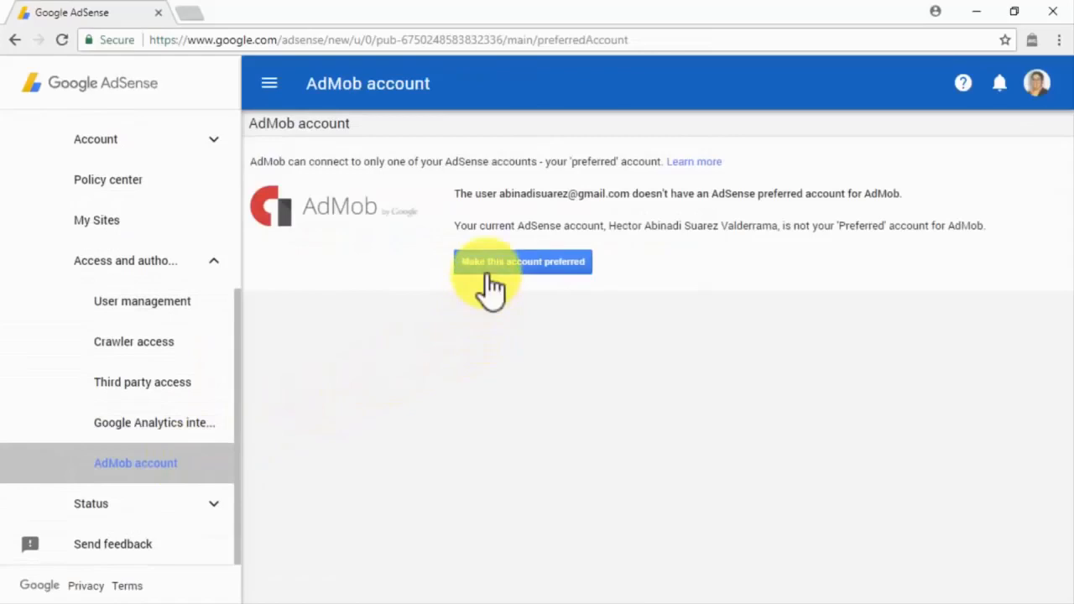
{"action": "left_click", "coordinate": [214, 507]}
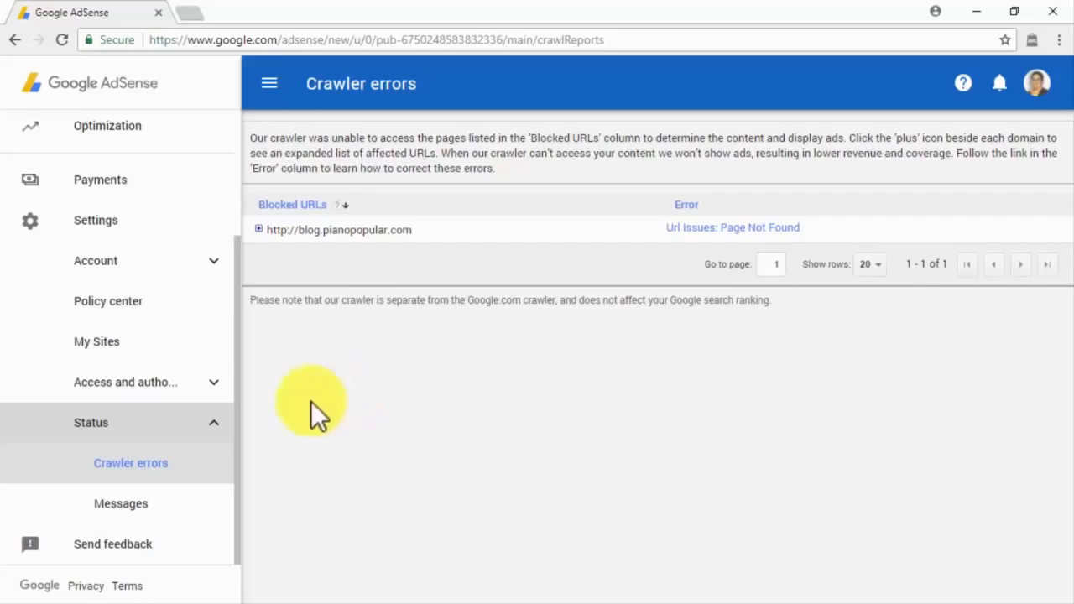
Step: Read the account Messages, open and cancel Send feedback, then return to the Home dashboard
{"action": "left_click", "coordinate": [187, 506]}
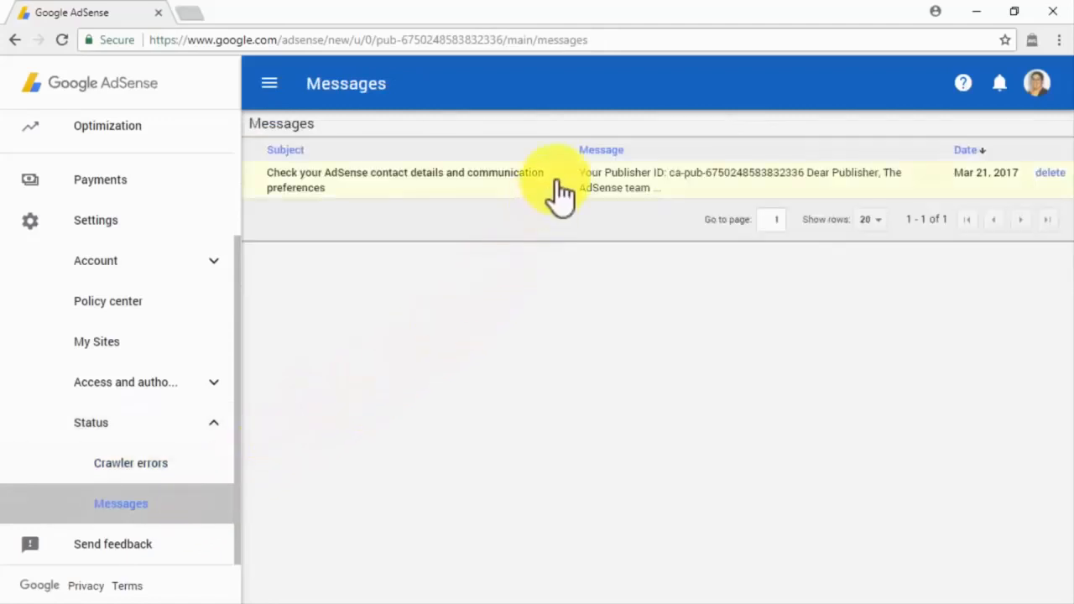
{"action": "left_click", "coordinate": [204, 555]}
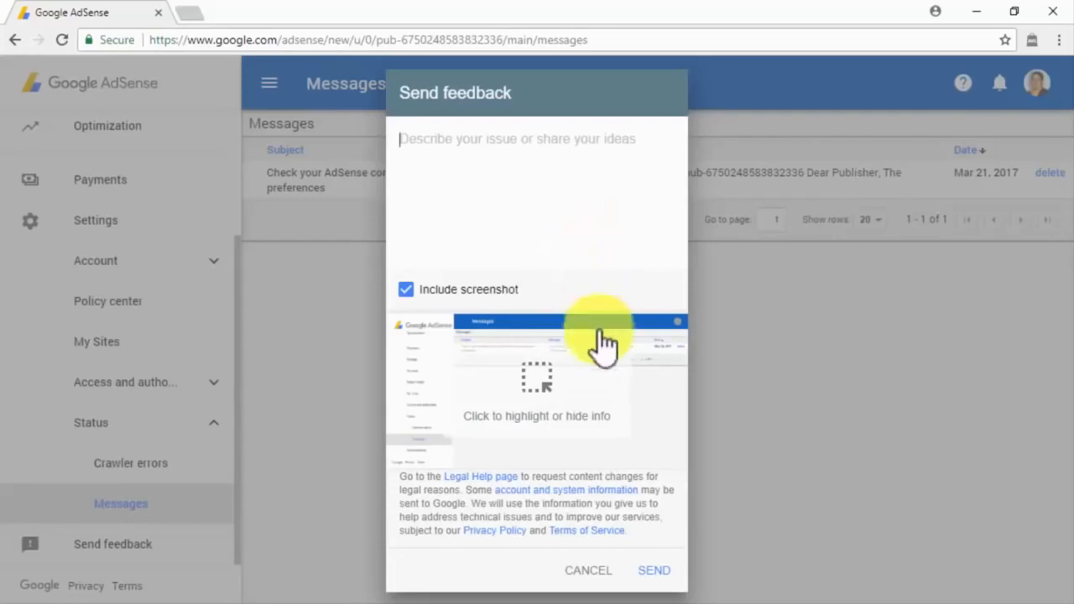
{"action": "left_click", "coordinate": [588, 570]}
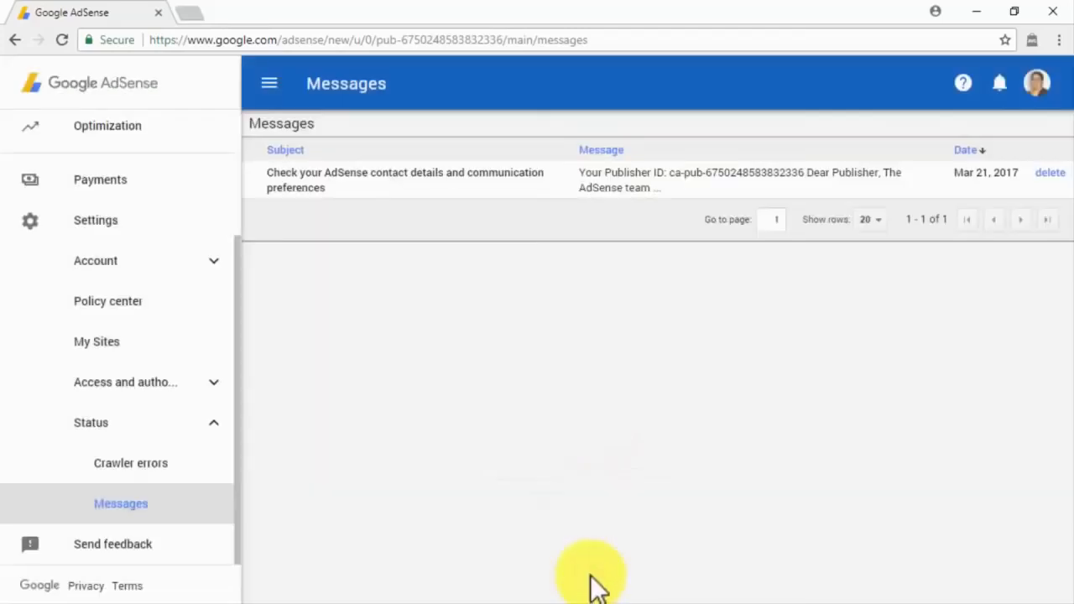
{"action": "scroll", "coordinate": [220, 187], "scroll_direction": "up", "scroll_amount": 5}
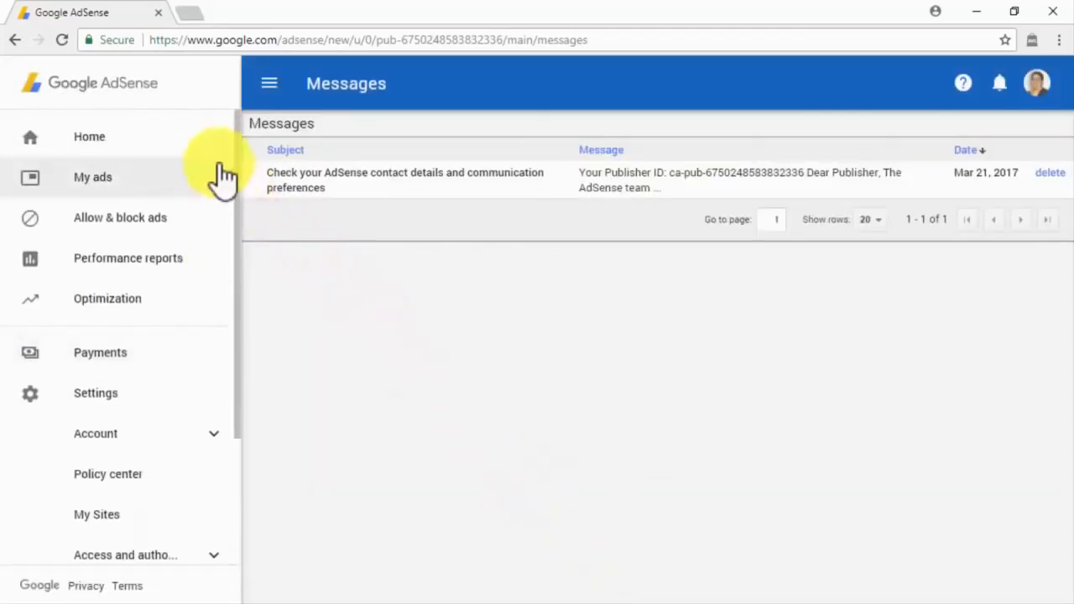
{"action": "left_click", "coordinate": [216, 149]}
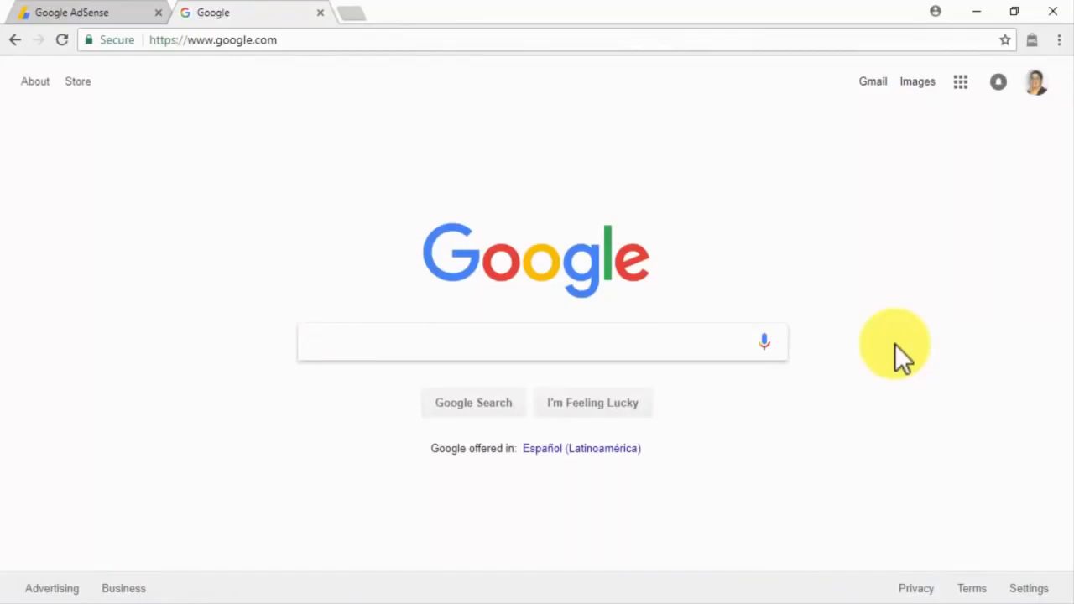
Step: Search Google for "customizing adsense ads"
{"action": "left_click", "coordinate": [697, 339]}
{"action": "type", "text": "customio"}
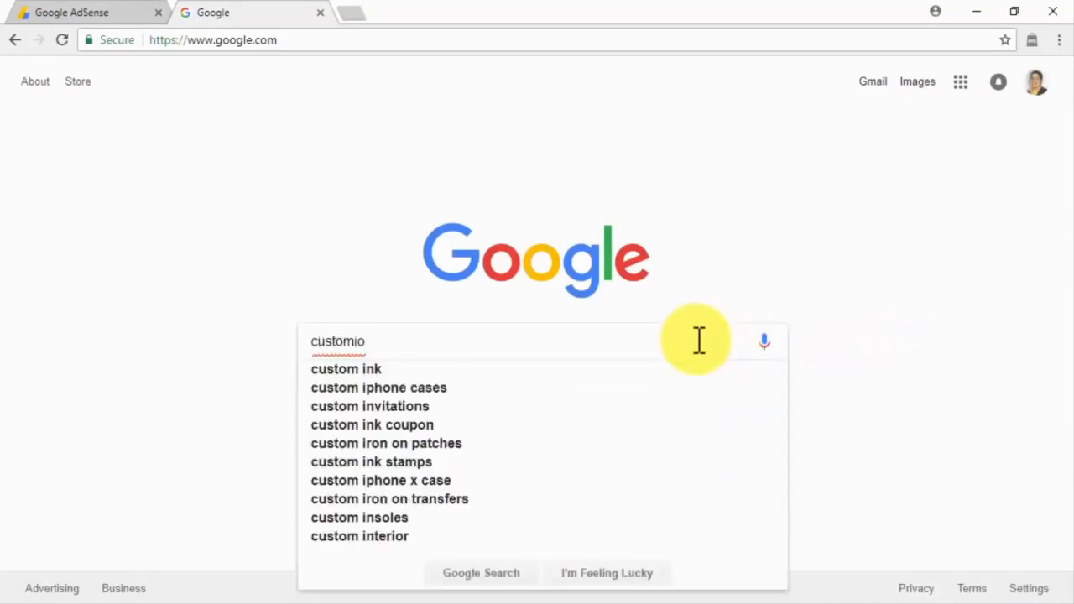
{"action": "key", "text": "BackSpace"}
{"action": "type", "text": "zing adsense ads"}
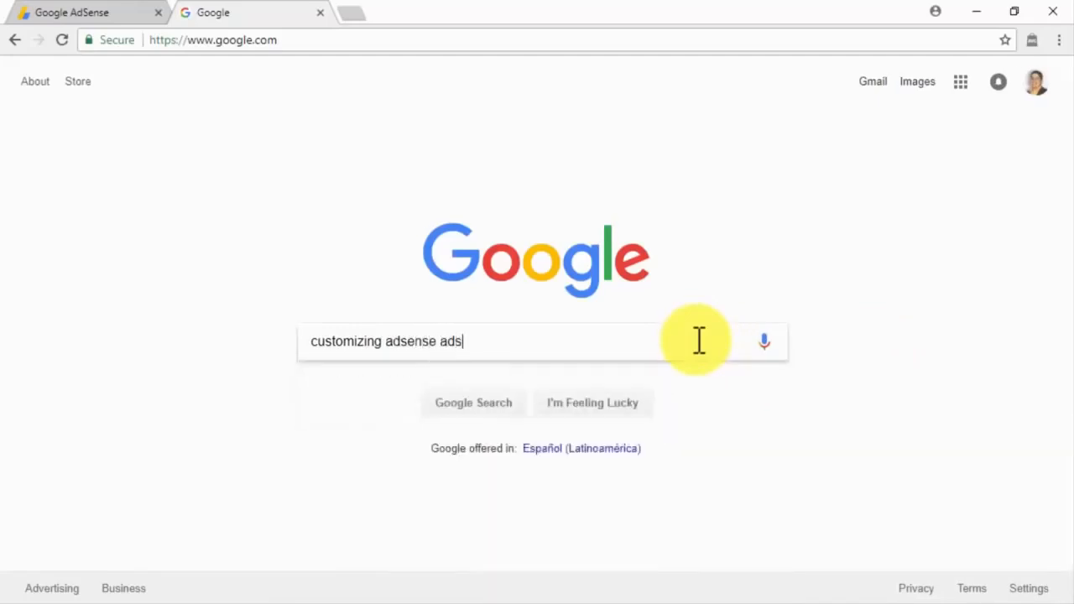
{"action": "key", "text": "Return"}
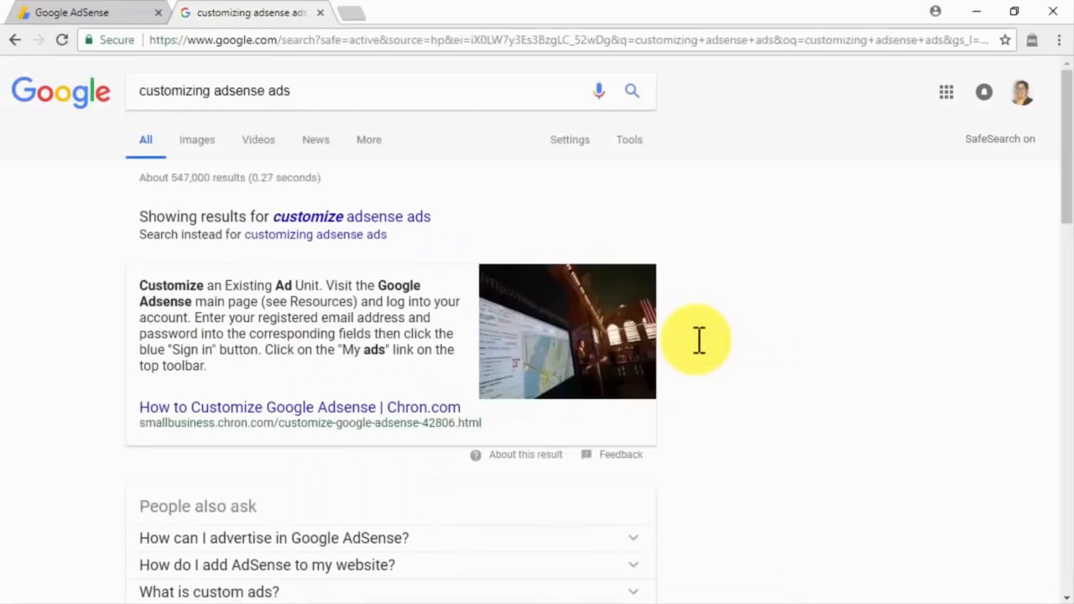
Step: Skim the roughly 547,000 search results, then close the search tab
{"action": "scroll", "coordinate": [699, 340], "scroll_direction": "down", "scroll_amount": 3}
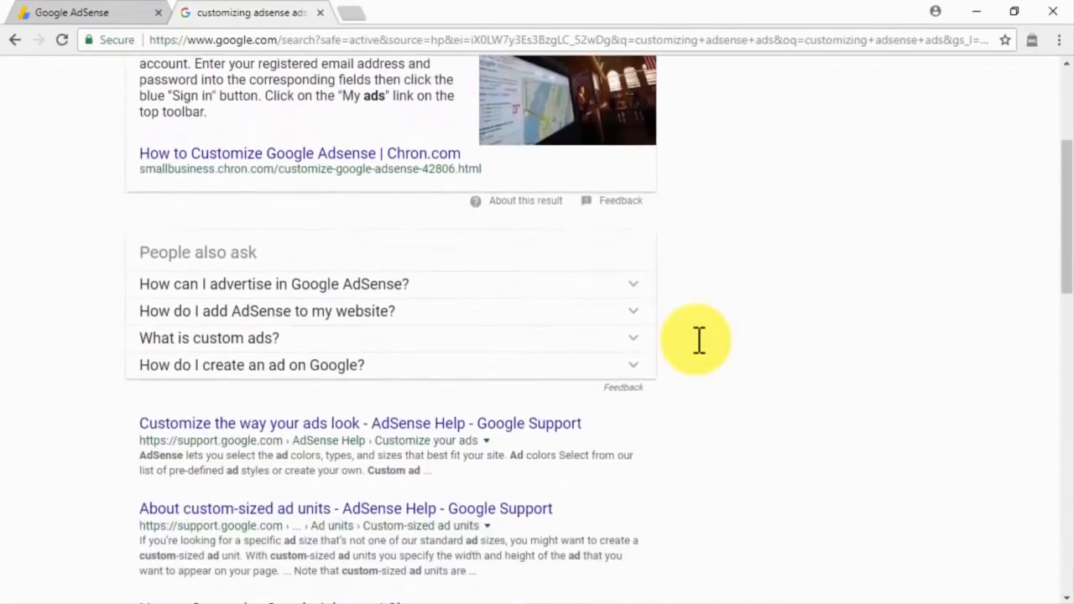
{"action": "scroll", "coordinate": [700, 340], "scroll_direction": "down", "scroll_amount": 4}
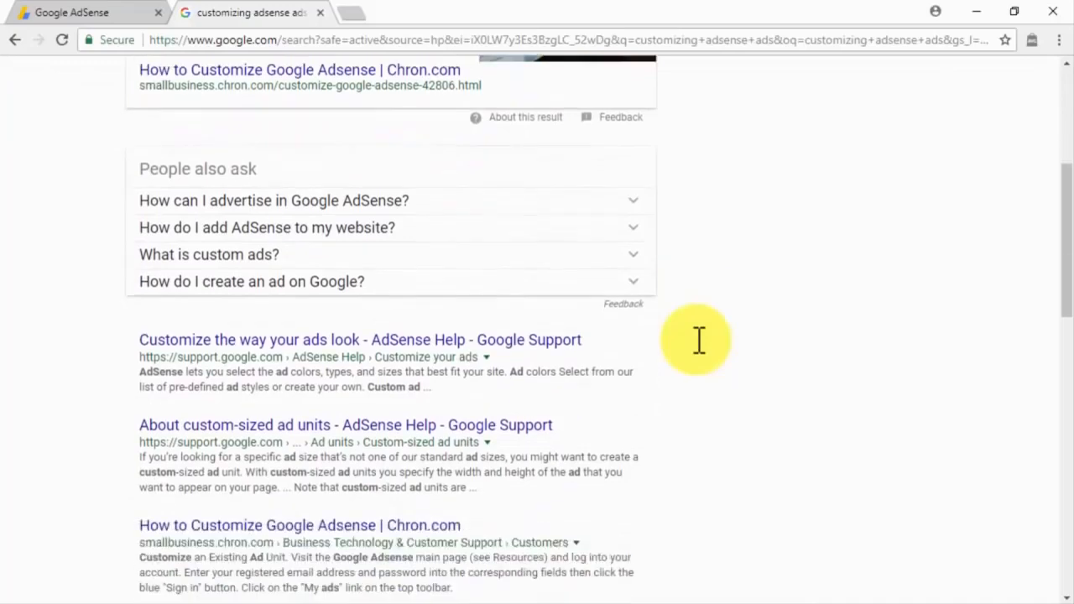
{"action": "scroll", "coordinate": [699, 340], "scroll_direction": "down", "scroll_amount": 1}
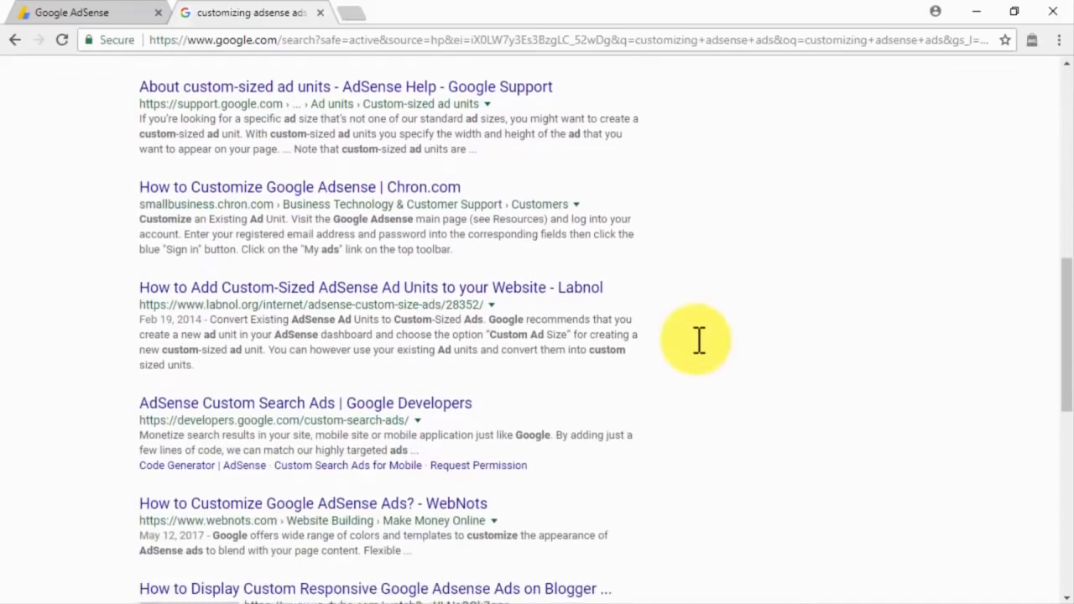
{"action": "scroll", "coordinate": [699, 340], "scroll_direction": "down", "scroll_amount": 1}
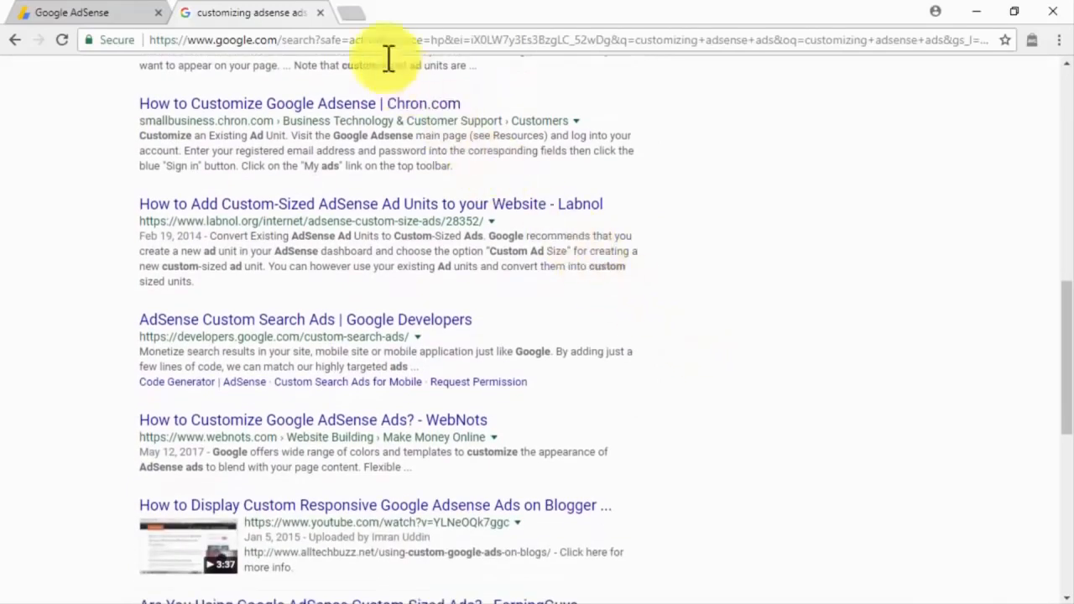
{"action": "left_click", "coordinate": [319, 12]}
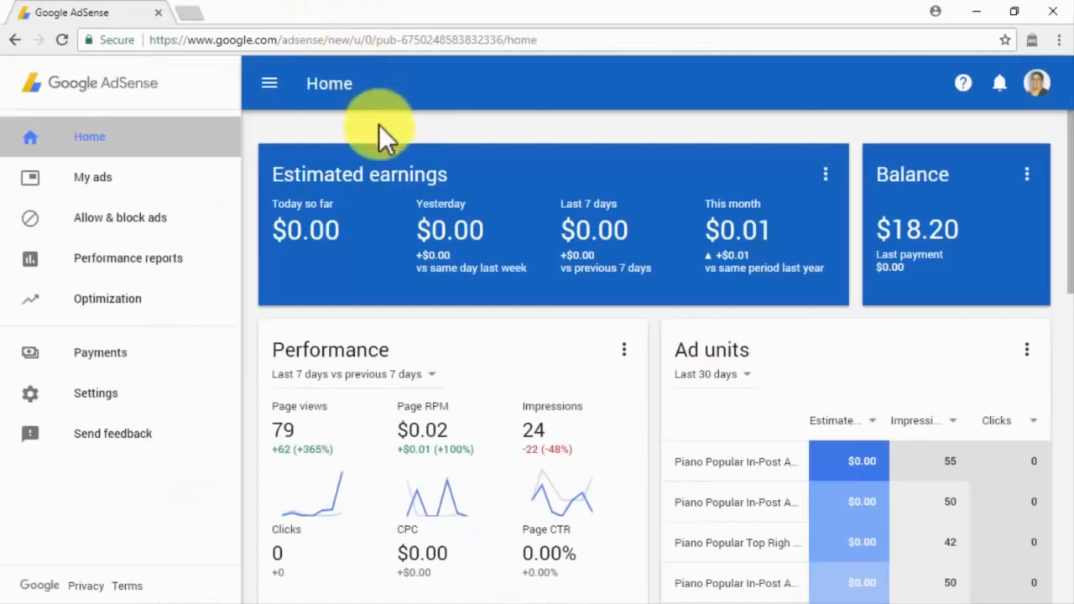
Step: Go through My ads to the Ad styles page with its sample ad styles
{"action": "left_click", "coordinate": [210, 183]}
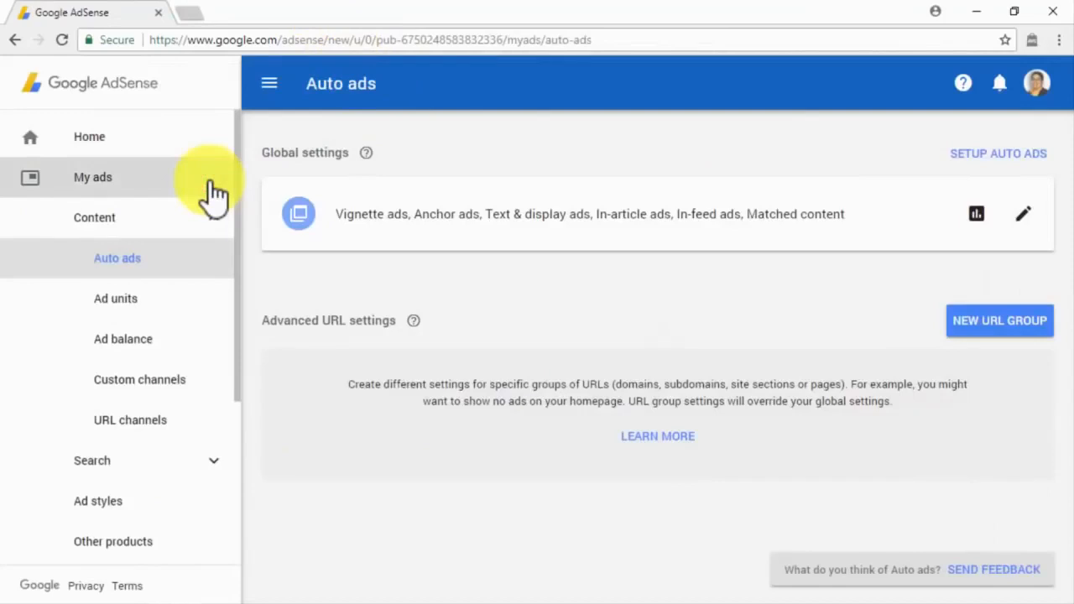
{"action": "left_click", "coordinate": [199, 500]}
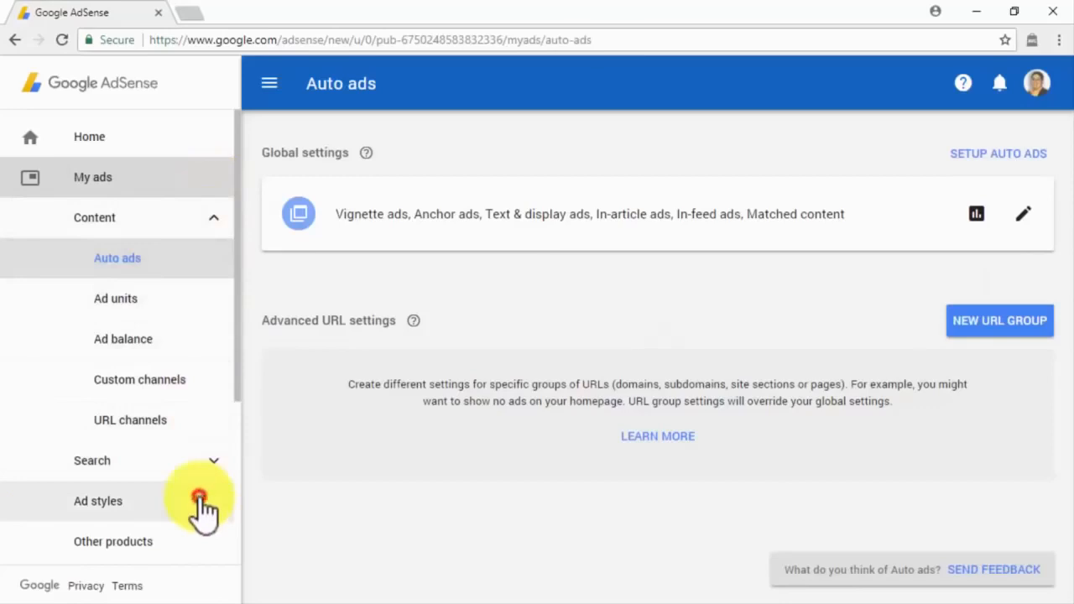
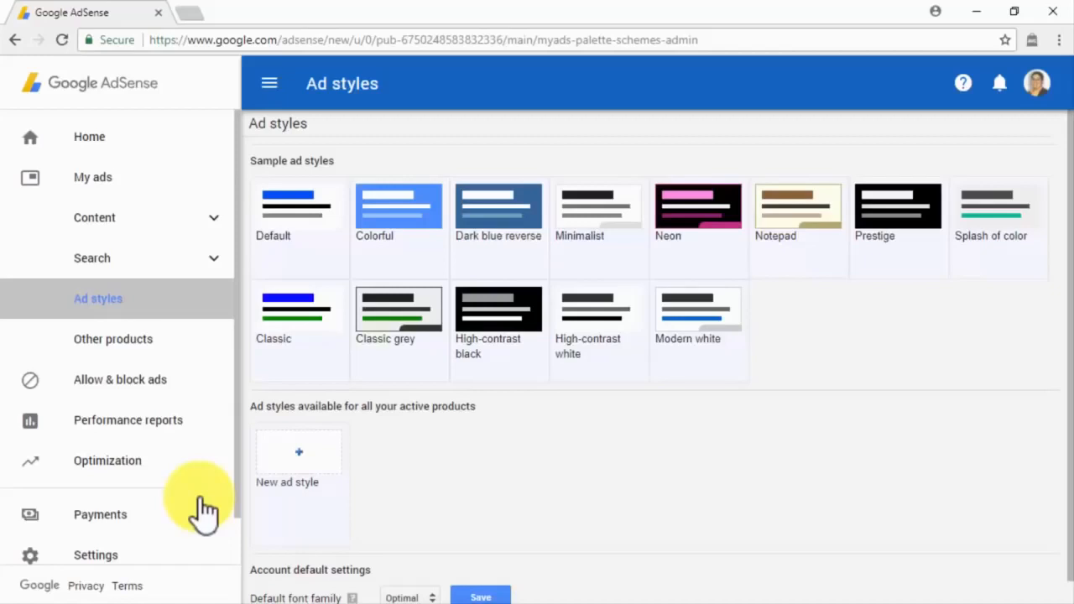
Step: Copy the Classic grey style as a new style with background colour E6E6E6
{"action": "mouse_move", "coordinate": [389, 350]}
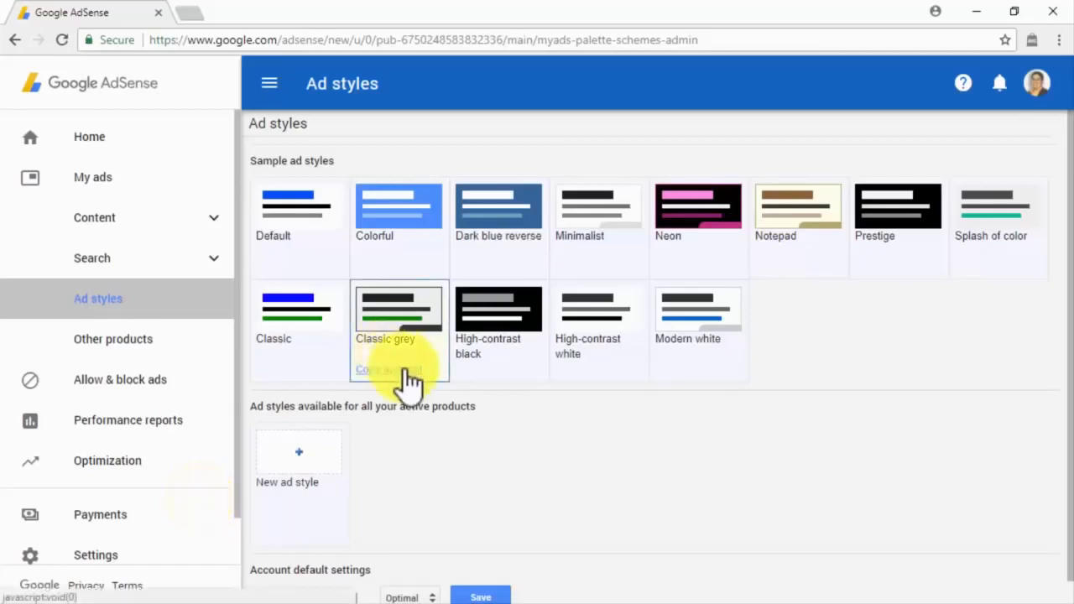
{"action": "left_click", "coordinate": [406, 370]}
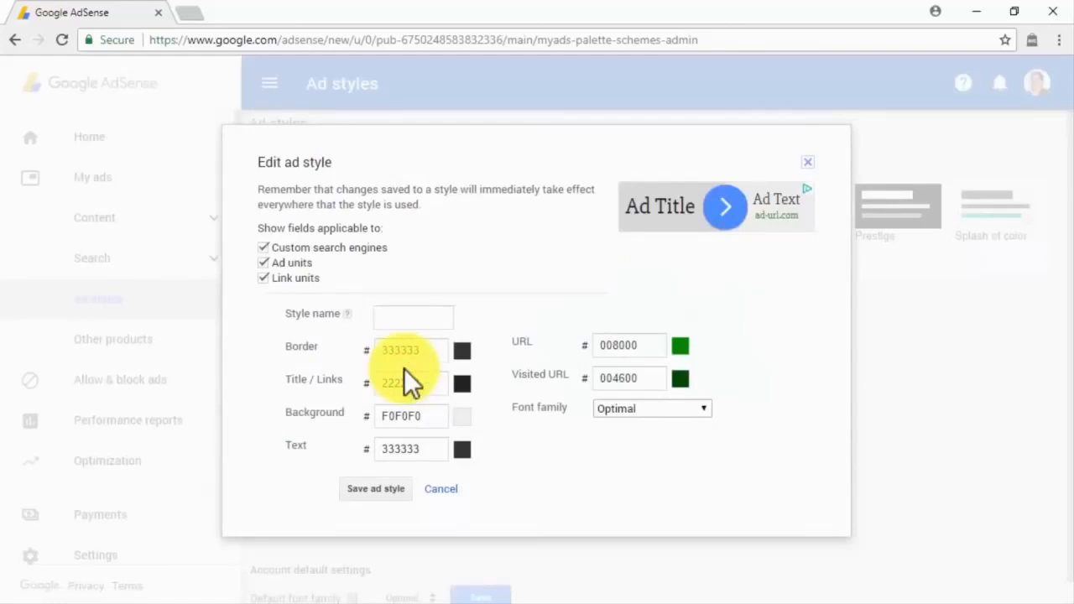
{"action": "left_click", "coordinate": [462, 419]}
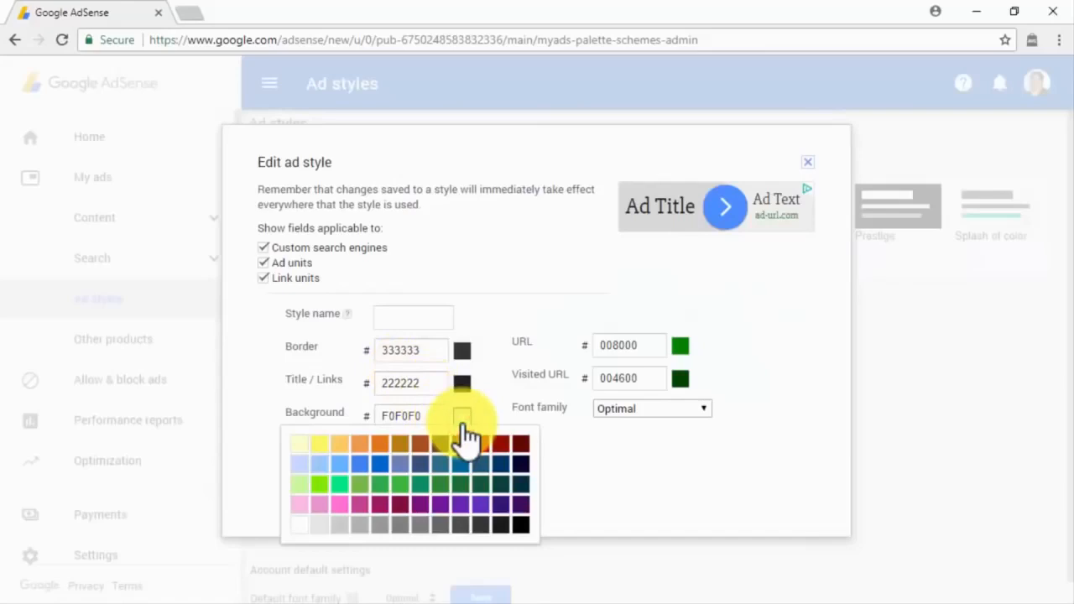
{"action": "left_click", "coordinate": [320, 525]}
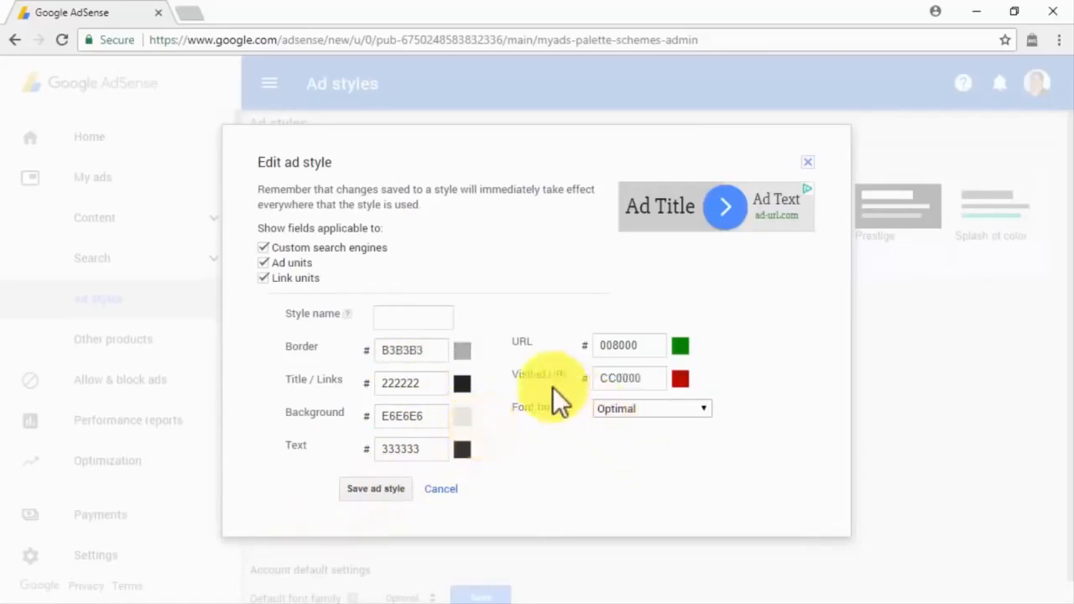
Step: Name the copied style 'Test Style' and save it
{"action": "left_click", "coordinate": [454, 316]}
{"action": "type", "text": "Test Style"}
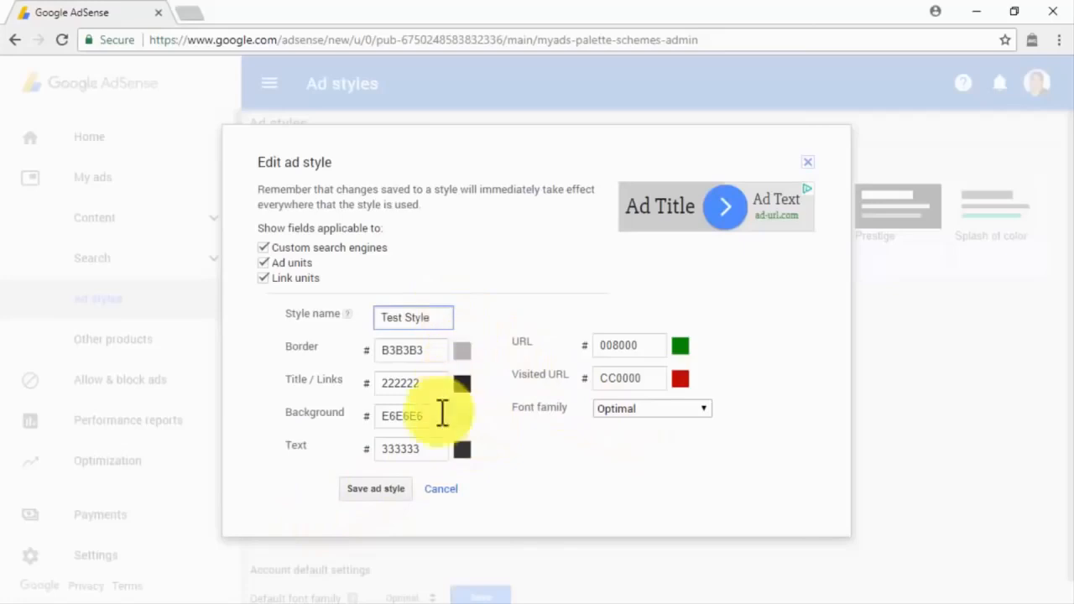
{"action": "left_click", "coordinate": [403, 492]}
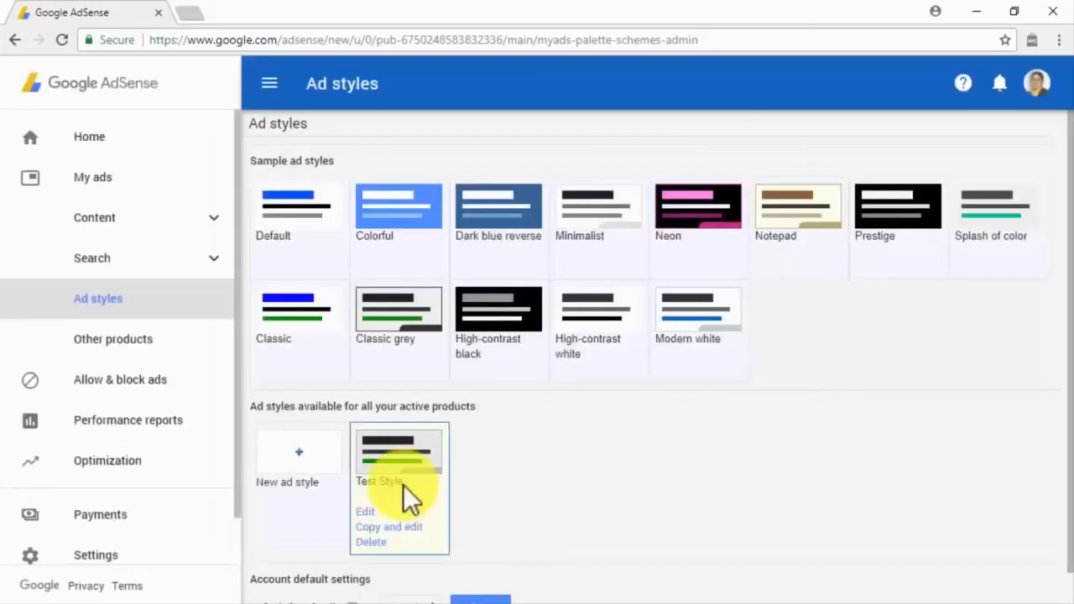
{"action": "left_click", "coordinate": [312, 485]}
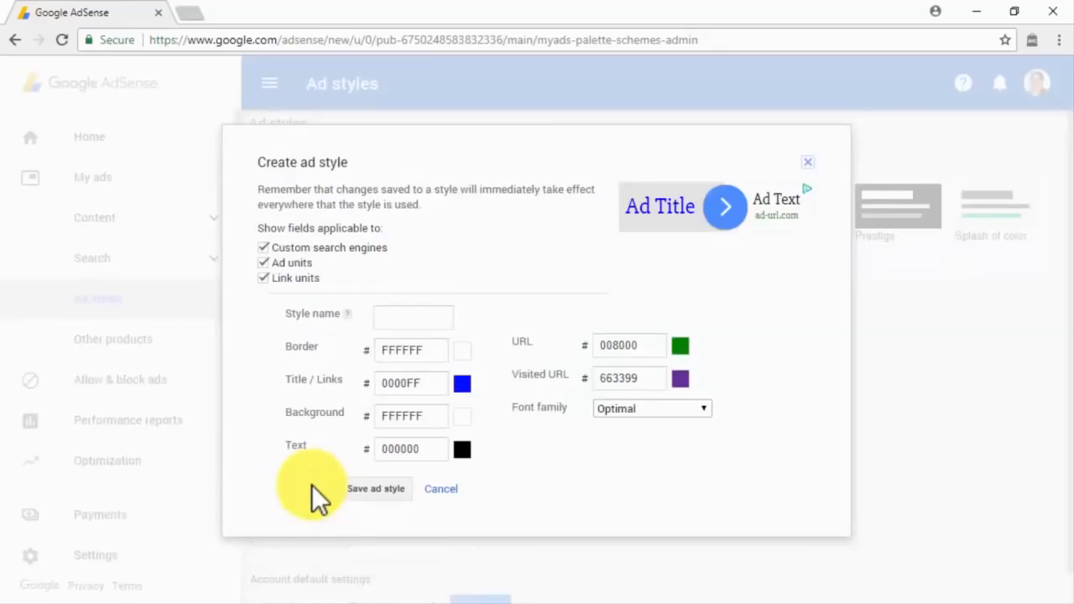
Step: Cancel the blank new ad style, keep Optimal as the default font family, and open Content
{"action": "left_click", "coordinate": [441, 490]}
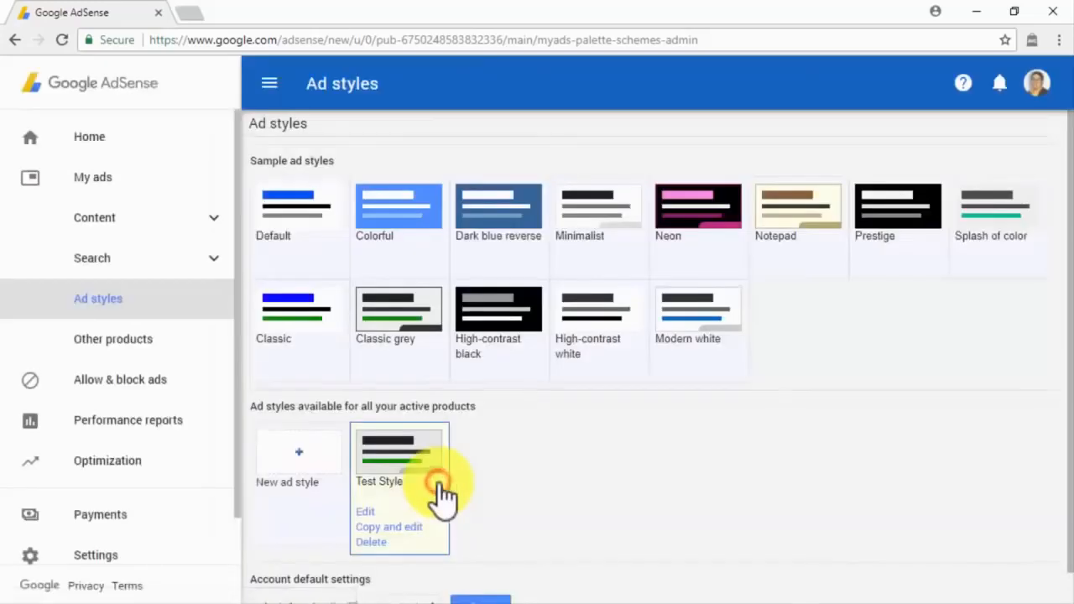
{"action": "scroll", "coordinate": [438, 482], "scroll_direction": "down", "scroll_amount": 1}
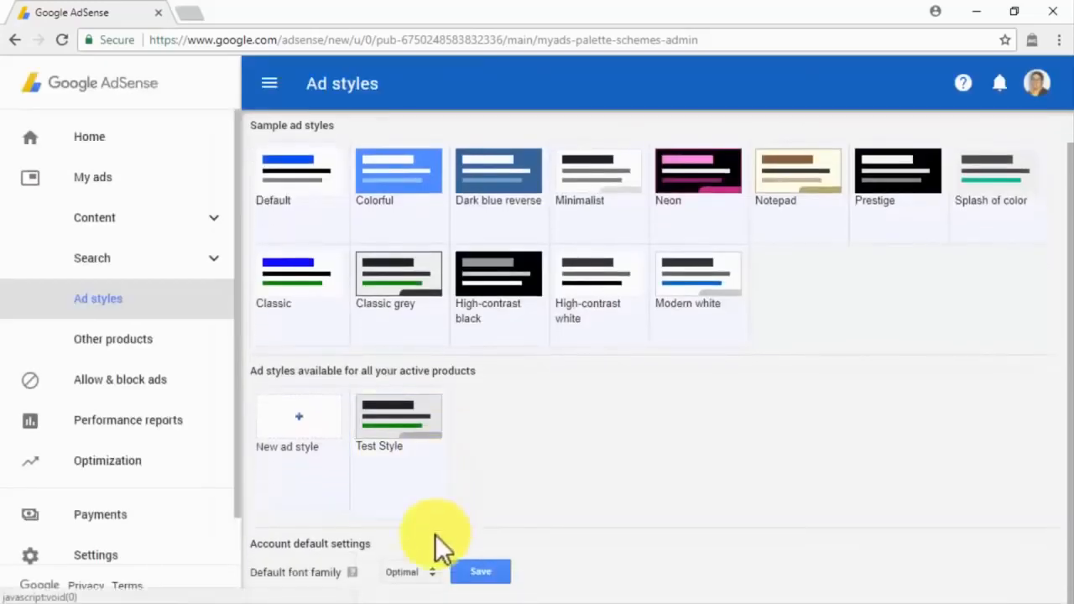
{"action": "left_click", "coordinate": [424, 573]}
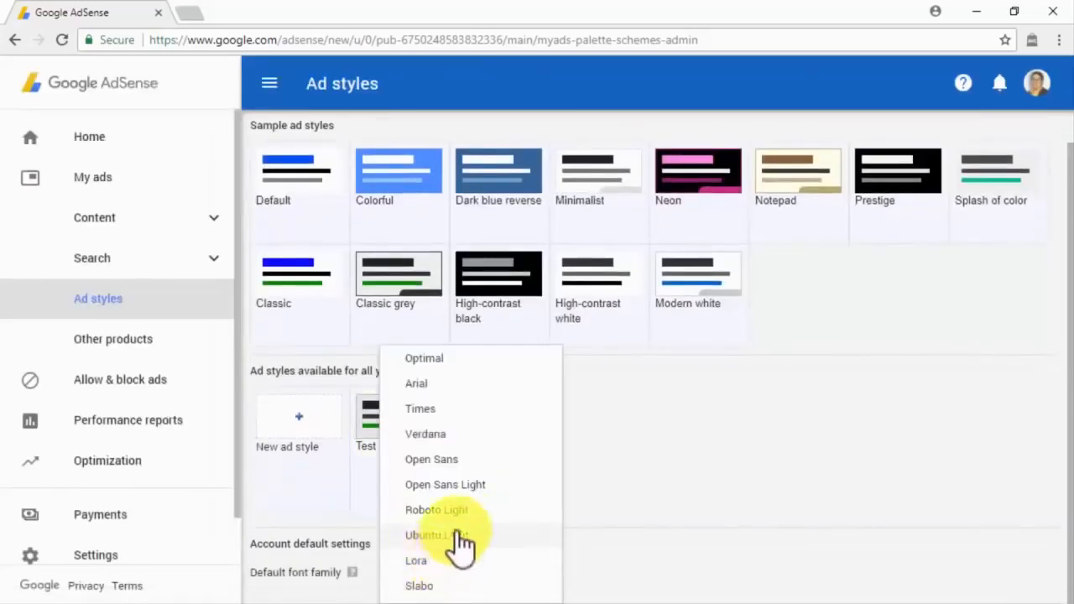
{"action": "left_click", "coordinate": [533, 357]}
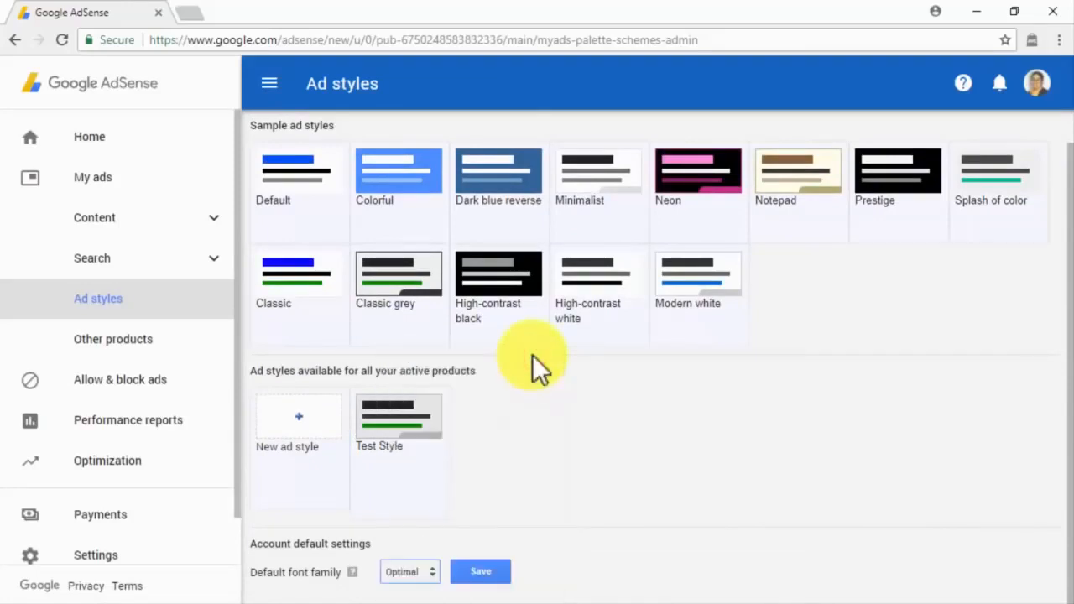
{"action": "left_click", "coordinate": [192, 221]}
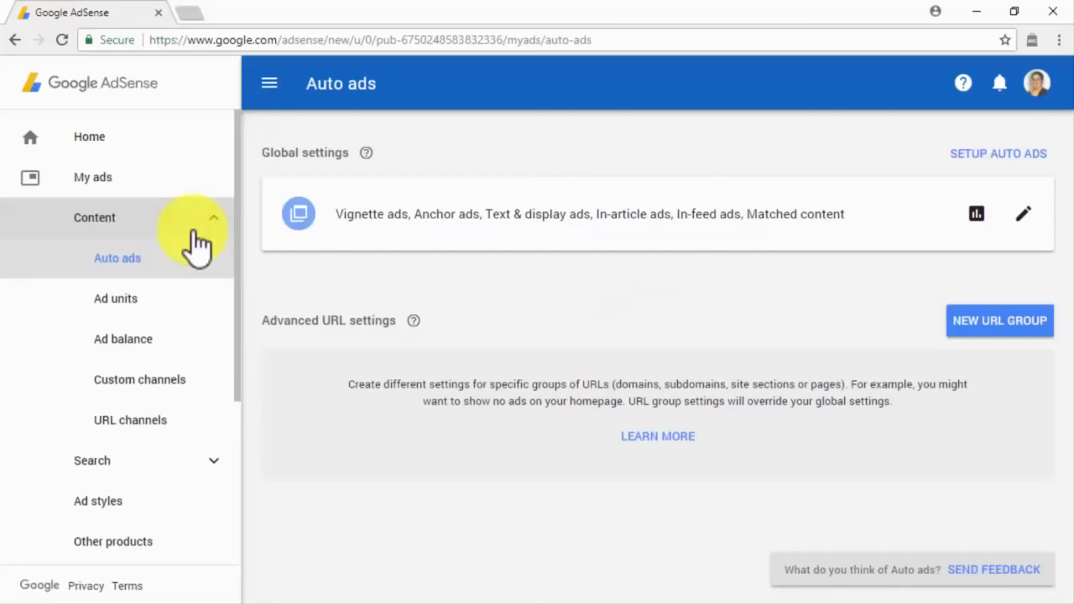
Step: From the Ad units list, start a new unit of type Text & display ads
{"action": "left_click", "coordinate": [206, 295]}
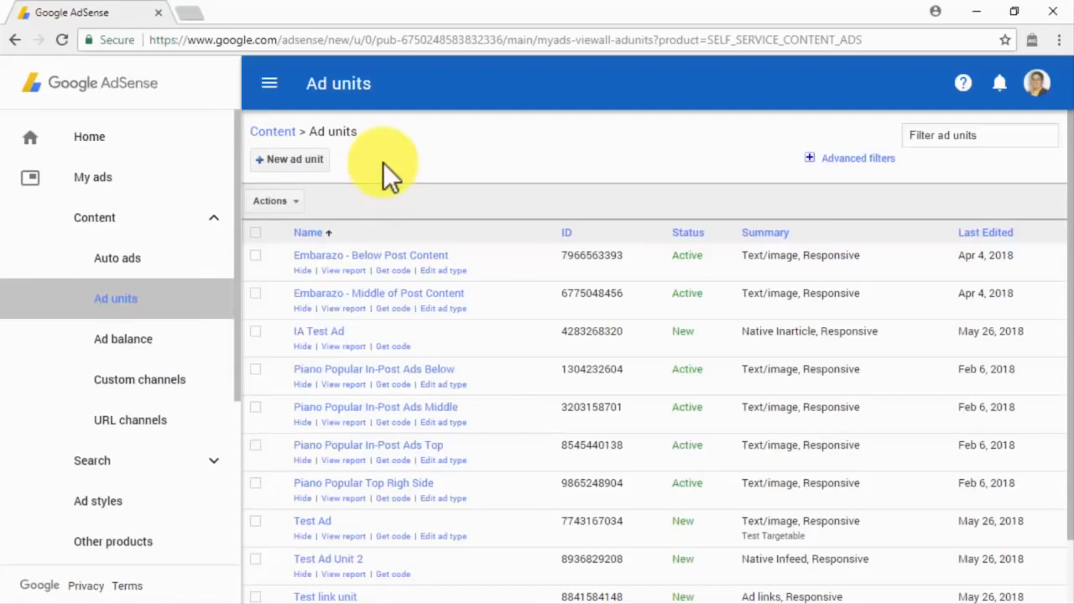
{"action": "left_click", "coordinate": [313, 166]}
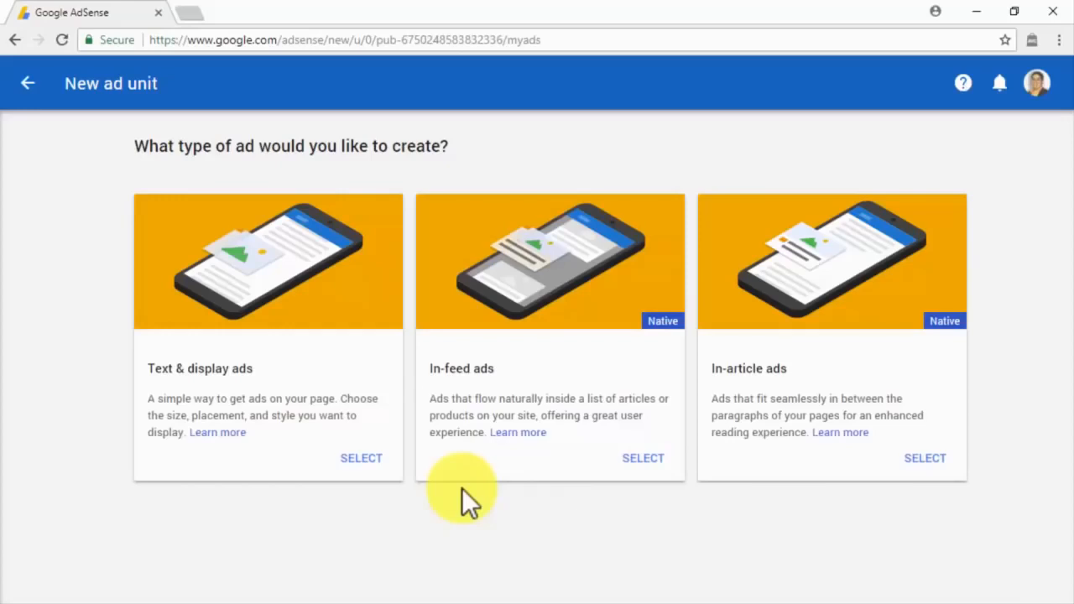
{"action": "left_click", "coordinate": [361, 468]}
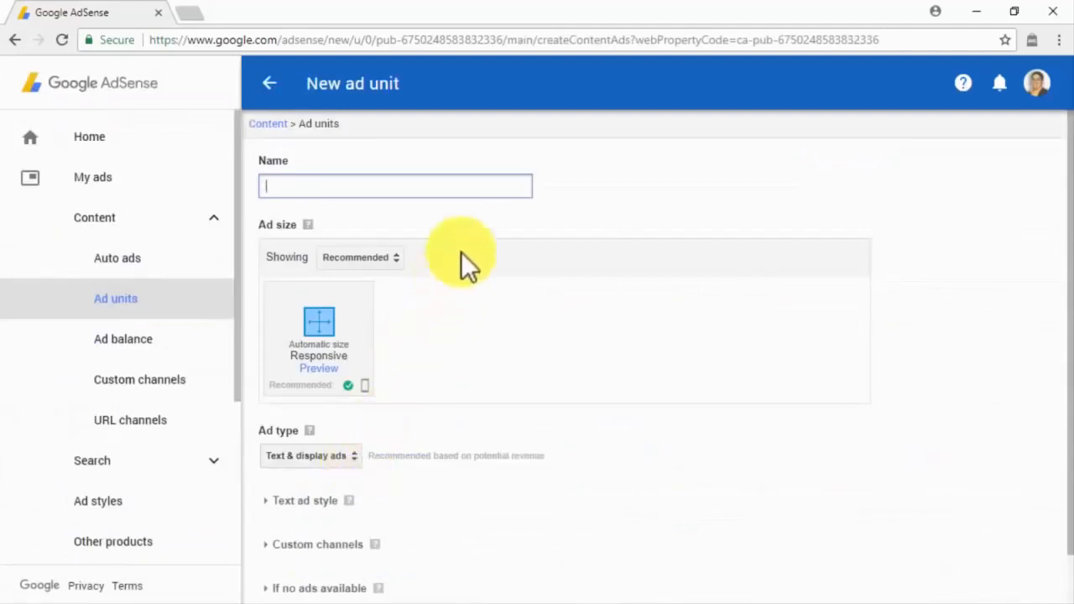
Step: Paste in the ad unit name and, after trying Custom 728x90 and Link sizes, choose Responsive size
{"action": "key", "text": "ctrl+v"}
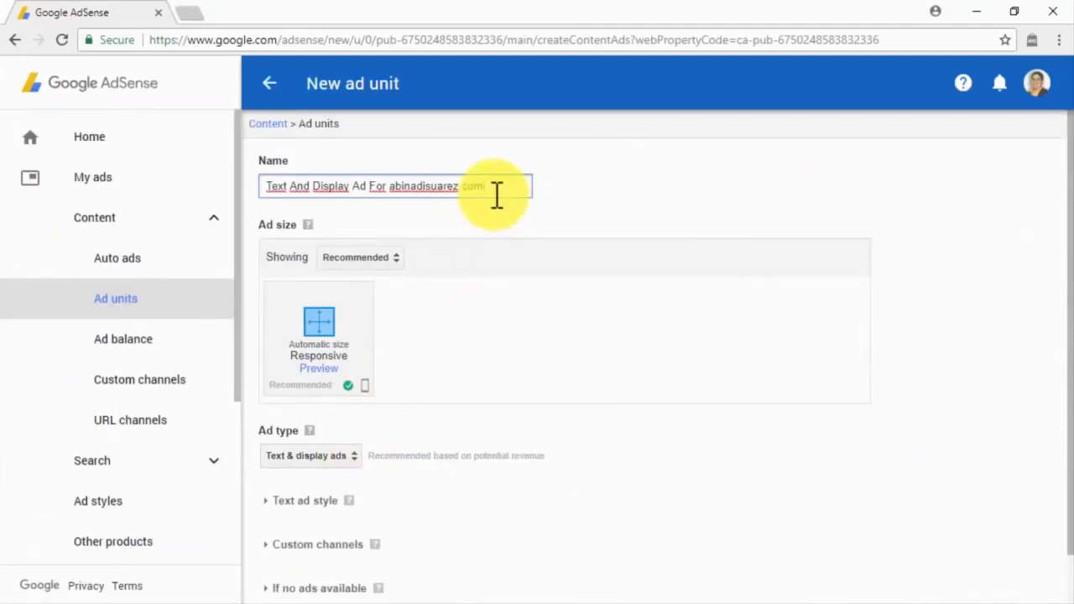
{"action": "left_click", "coordinate": [401, 259]}
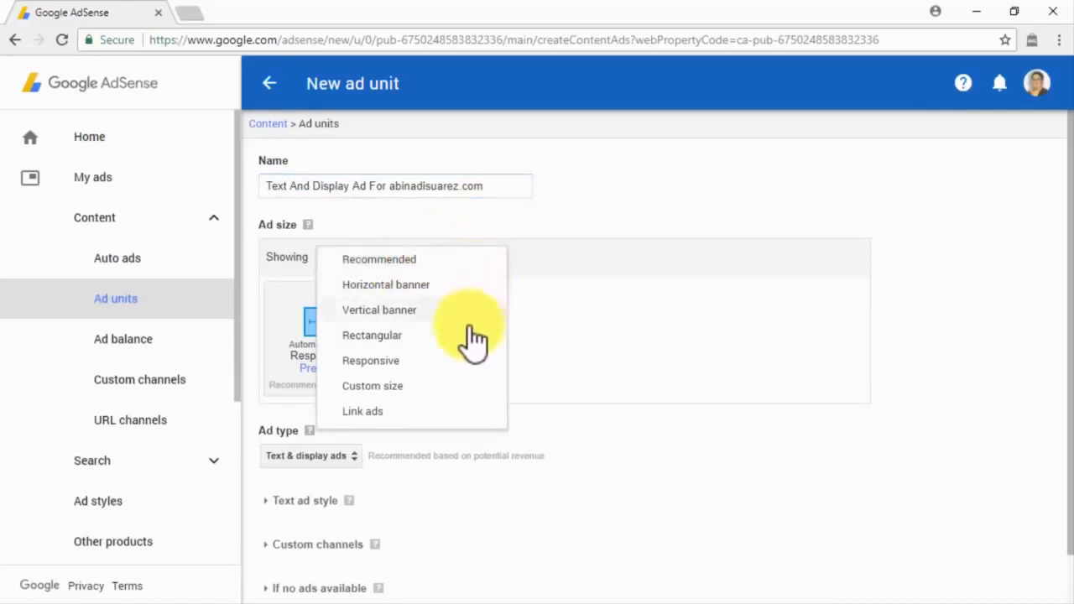
{"action": "left_click", "coordinate": [437, 385]}
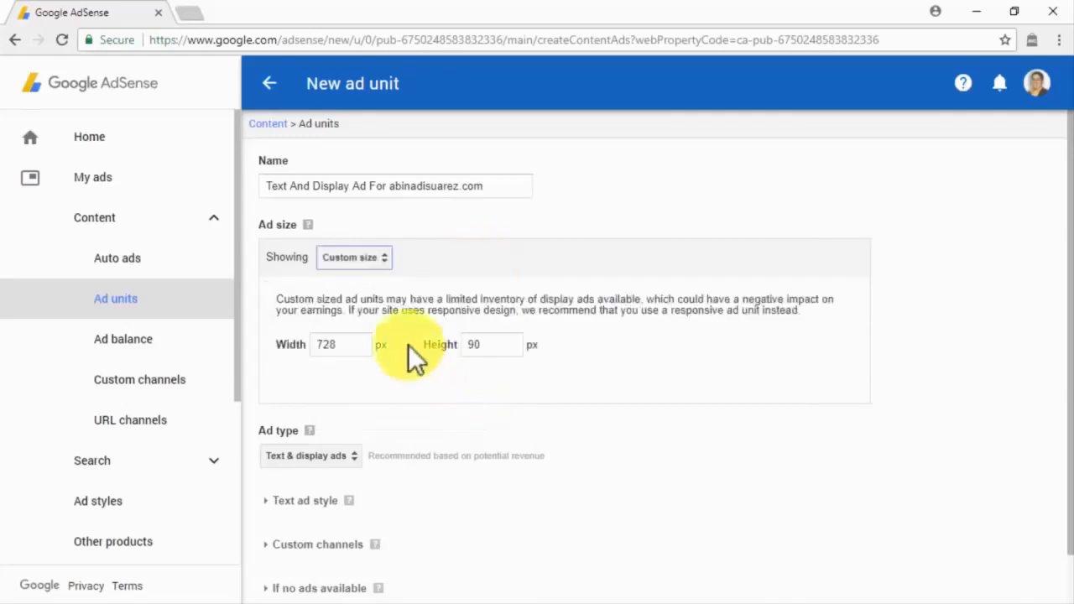
{"action": "left_click", "coordinate": [376, 262]}
{"action": "left_click", "coordinate": [383, 288]}
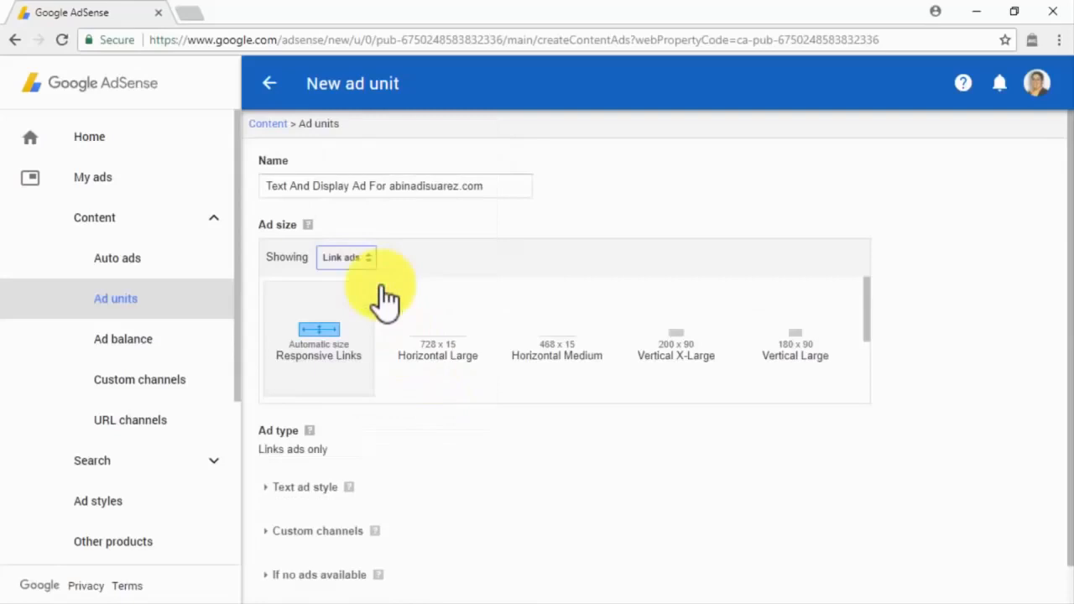
{"action": "left_click", "coordinate": [371, 261]}
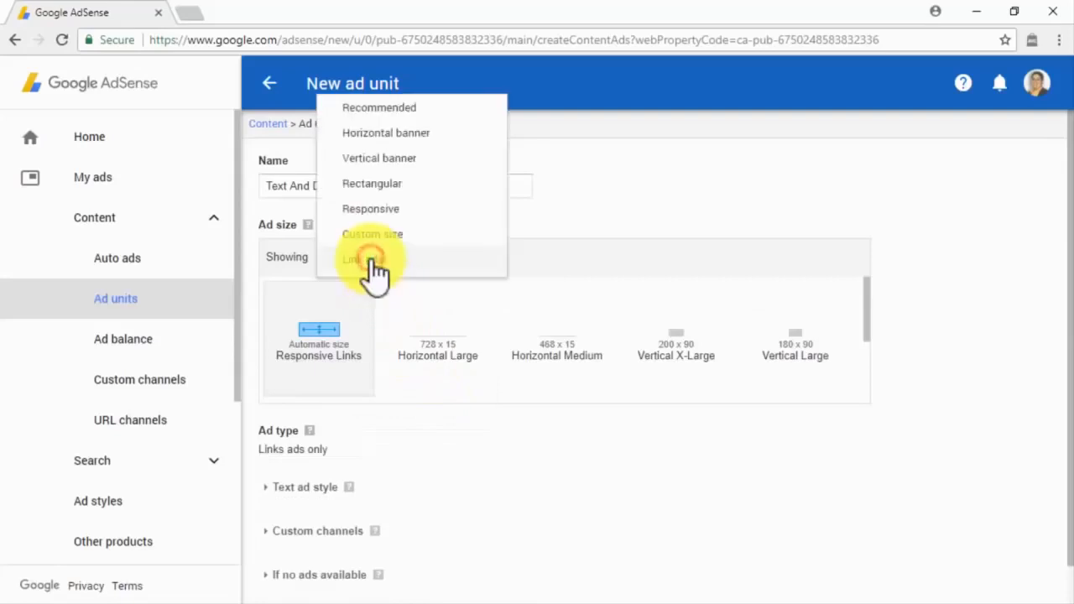
{"action": "left_click", "coordinate": [400, 217]}
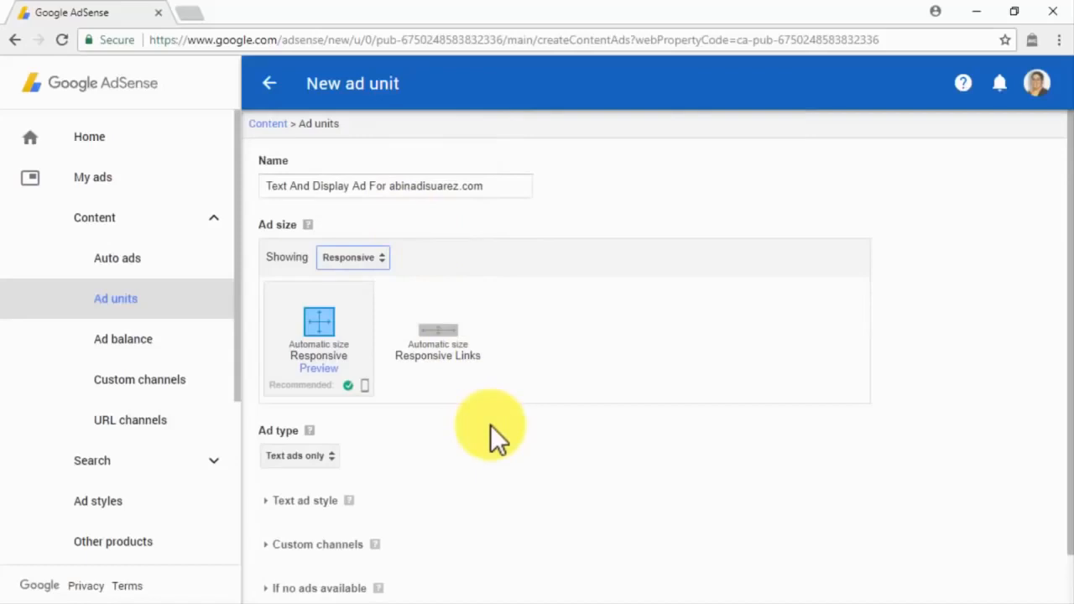
{"action": "scroll", "coordinate": [490, 425], "scroll_direction": "down", "scroll_amount": 1}
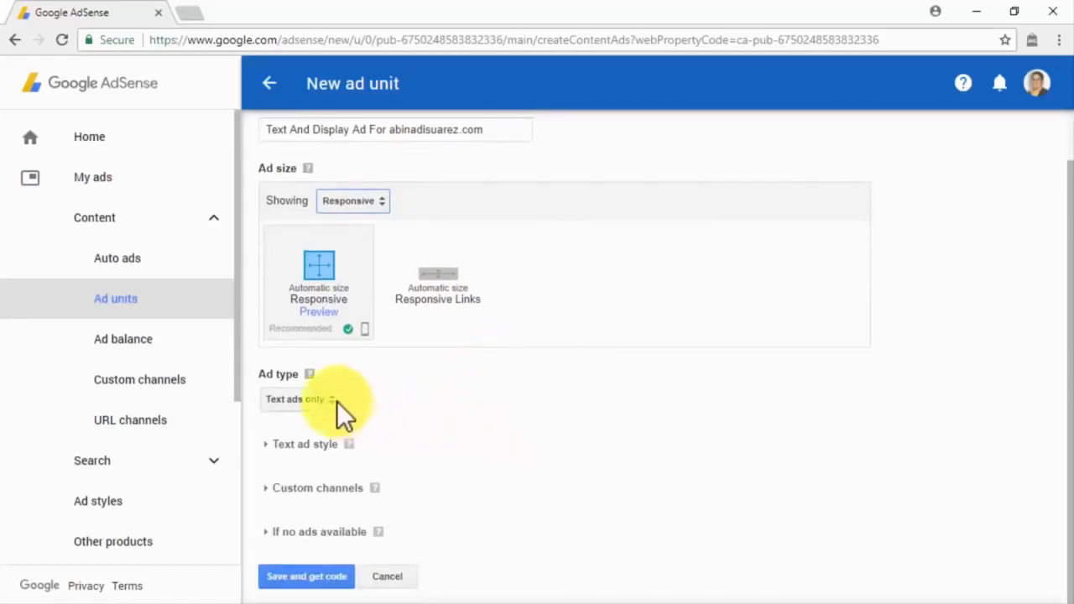
{"action": "left_click", "coordinate": [337, 401]}
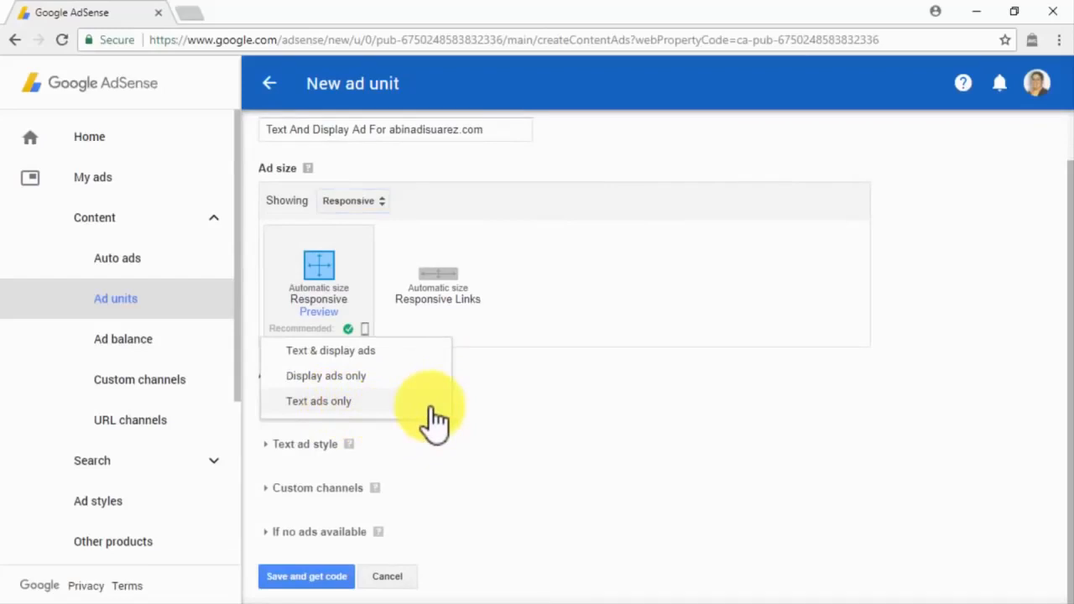
Step: Set the ad type to Text & display ads and choose the Minimalist ad style over Neon
{"action": "left_click", "coordinate": [428, 354]}
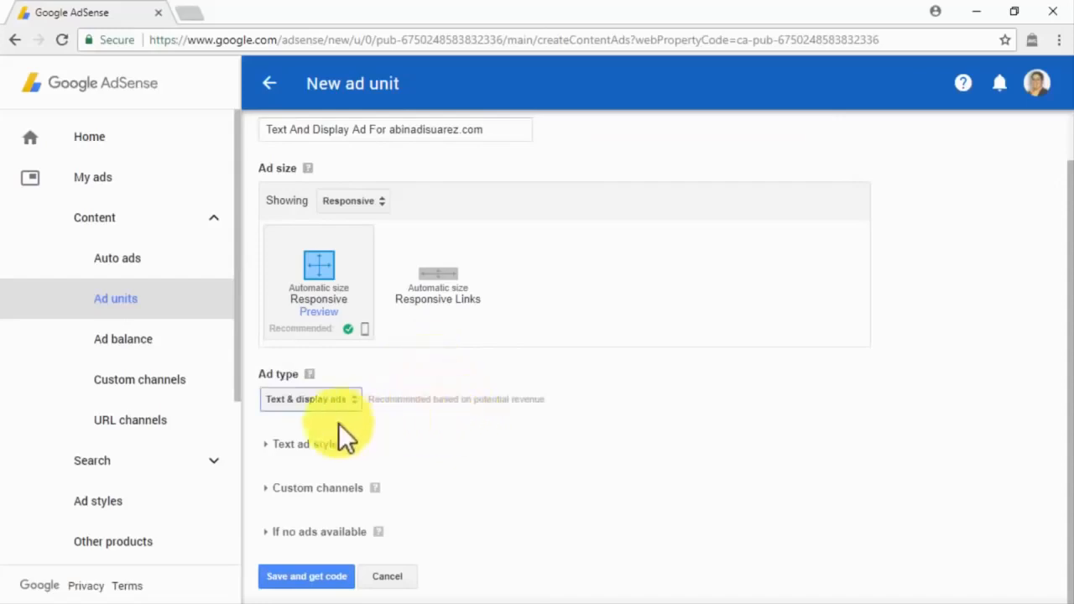
{"action": "left_click", "coordinate": [269, 443]}
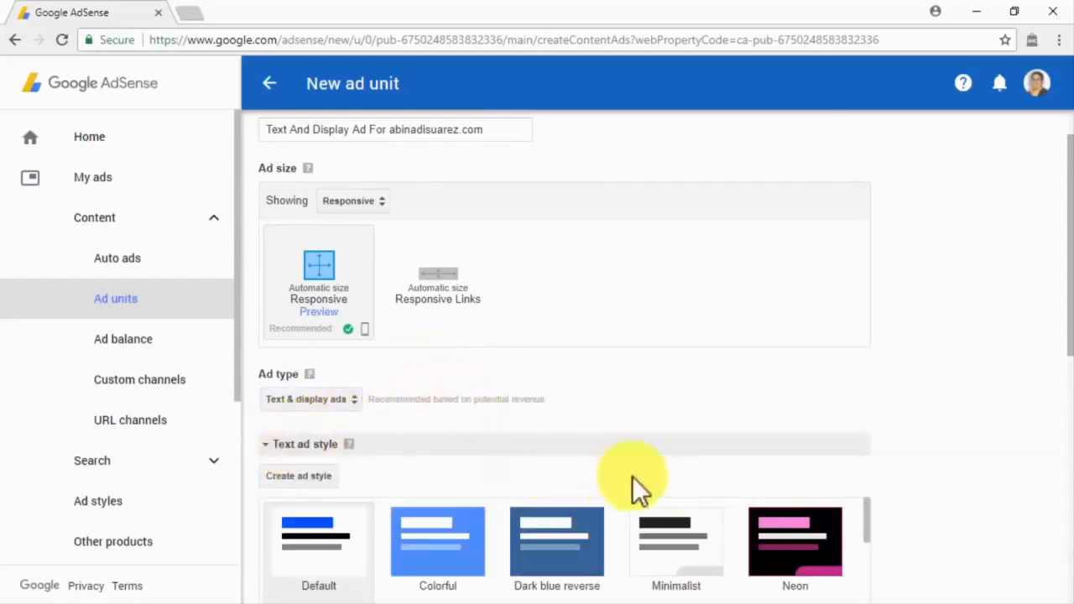
{"action": "scroll", "coordinate": [892, 476], "scroll_direction": "down", "scroll_amount": 1}
{"action": "scroll", "coordinate": [890, 471], "scroll_direction": "down", "scroll_amount": 4}
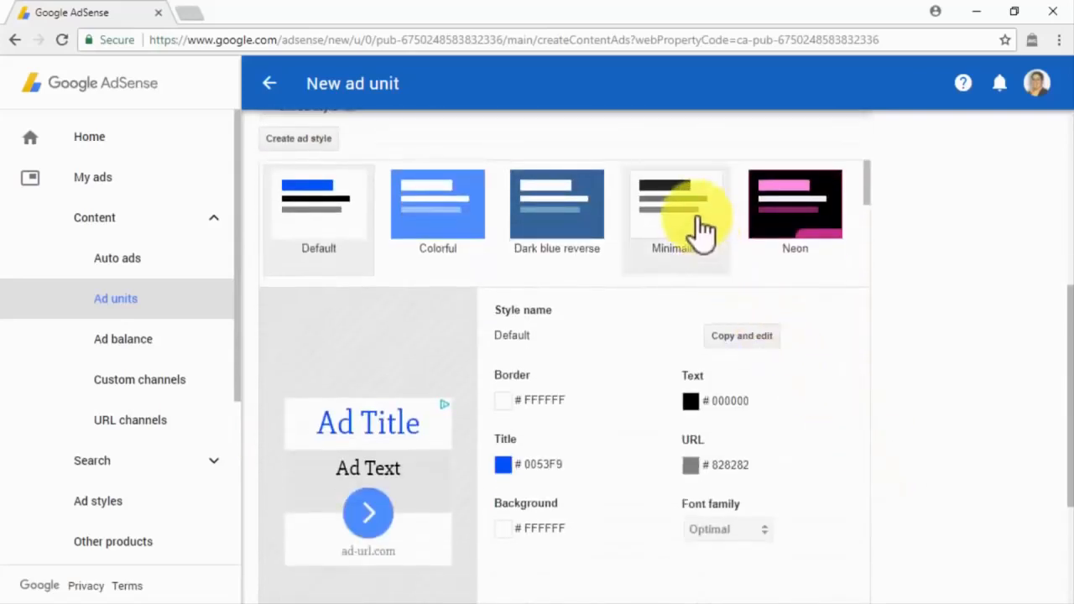
{"action": "left_click", "coordinate": [773, 225]}
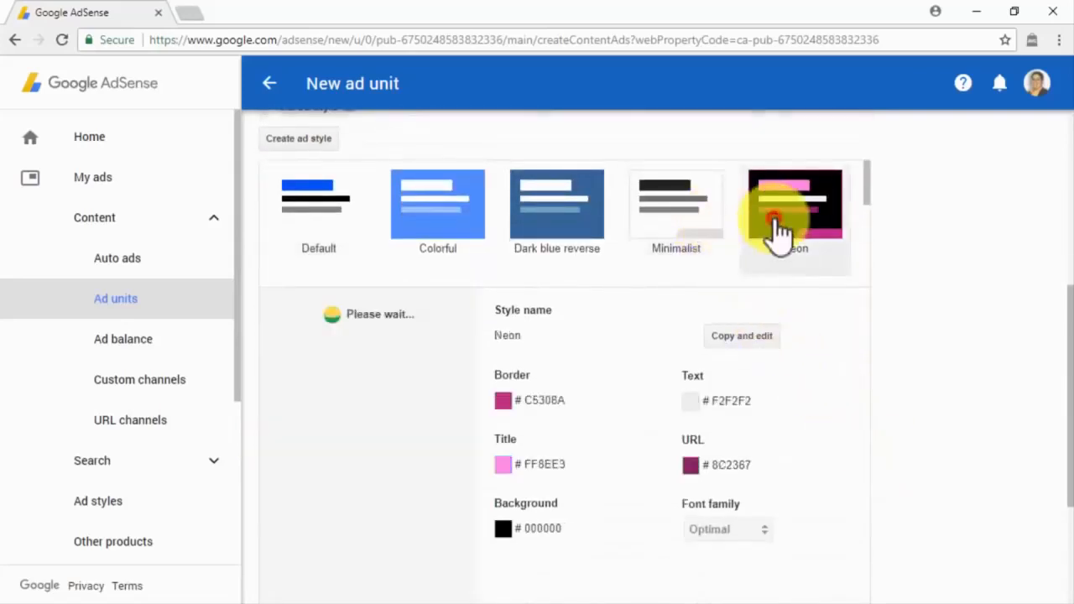
{"action": "left_click", "coordinate": [734, 335]}
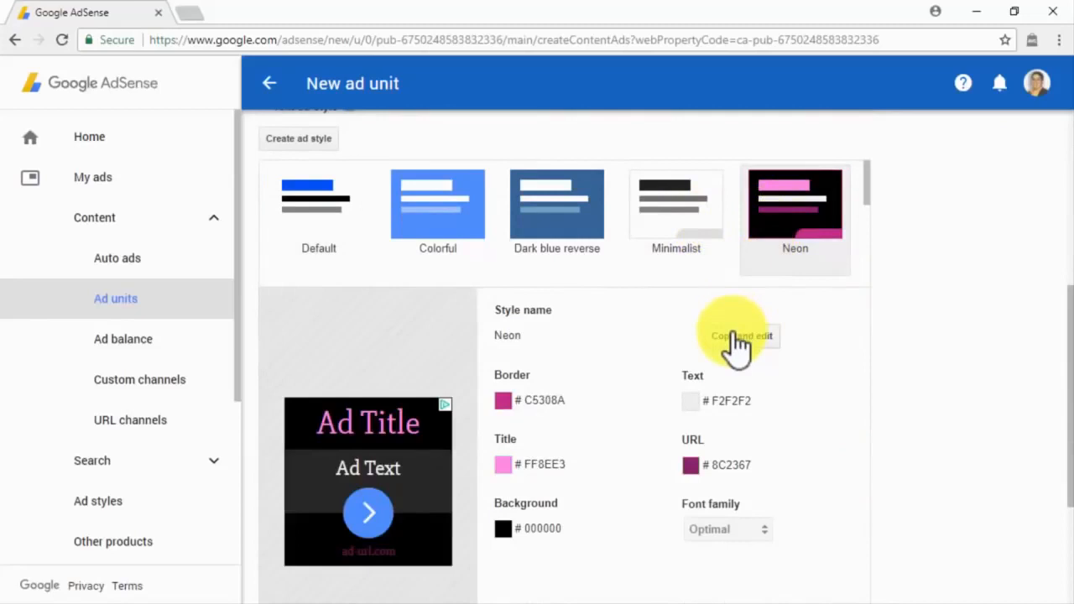
{"action": "left_click", "coordinate": [669, 228]}
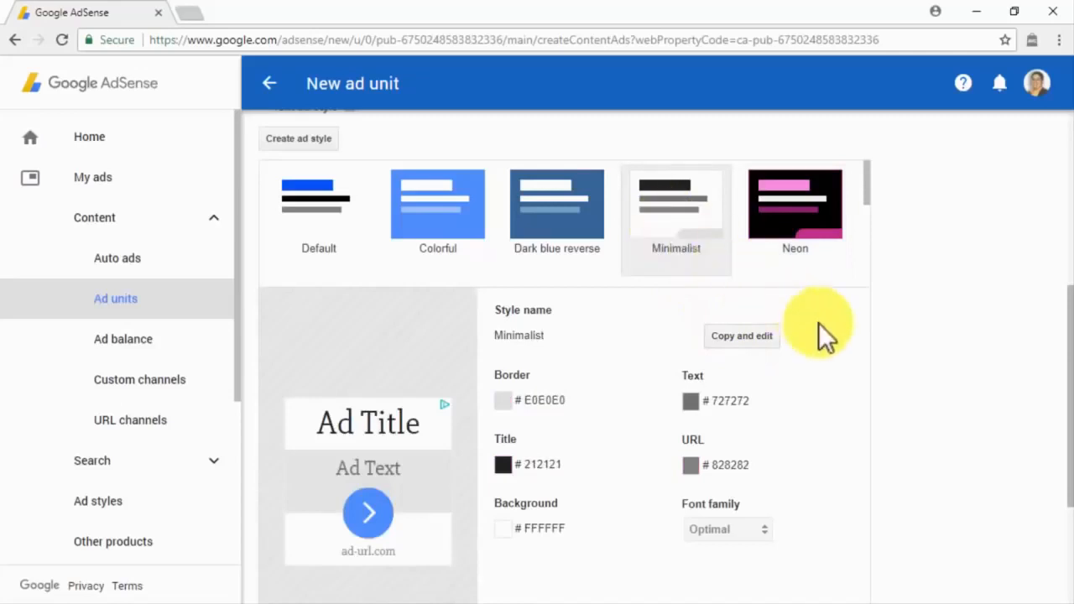
Step: Expand Custom channels and leave the no-ads fallback on collapse or show blank space
{"action": "scroll", "coordinate": [888, 383], "scroll_direction": "down", "scroll_amount": 3}
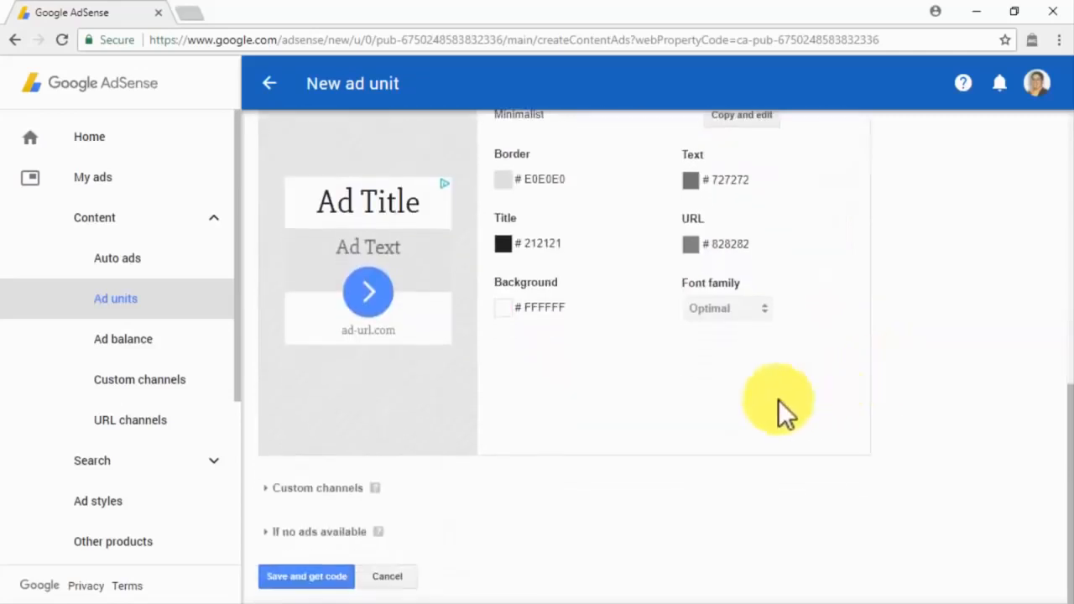
{"action": "left_click", "coordinate": [327, 490]}
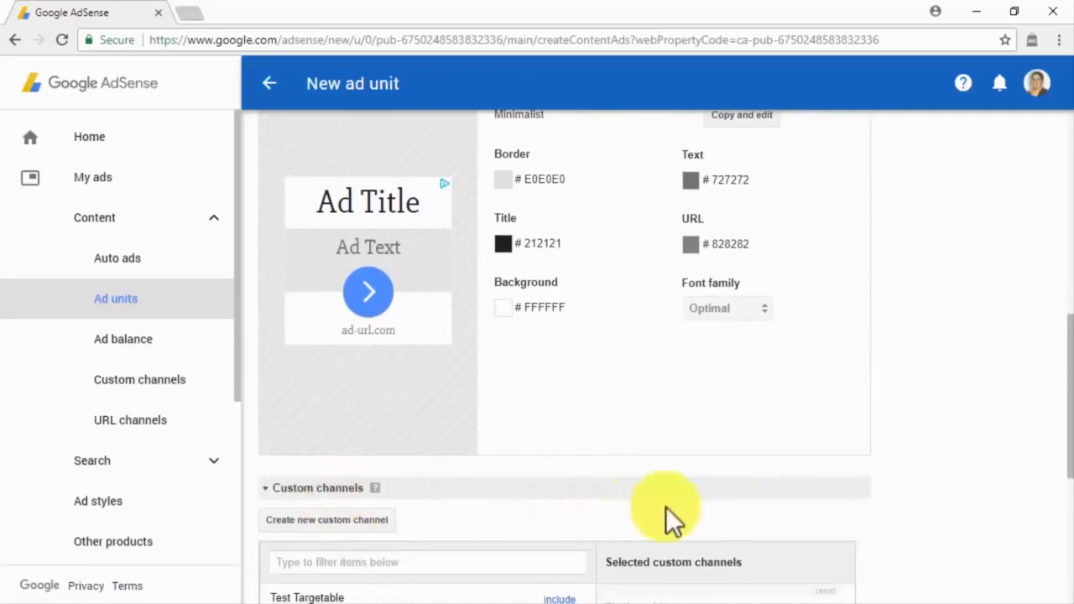
{"action": "scroll", "coordinate": [877, 507], "scroll_direction": "down", "scroll_amount": 3}
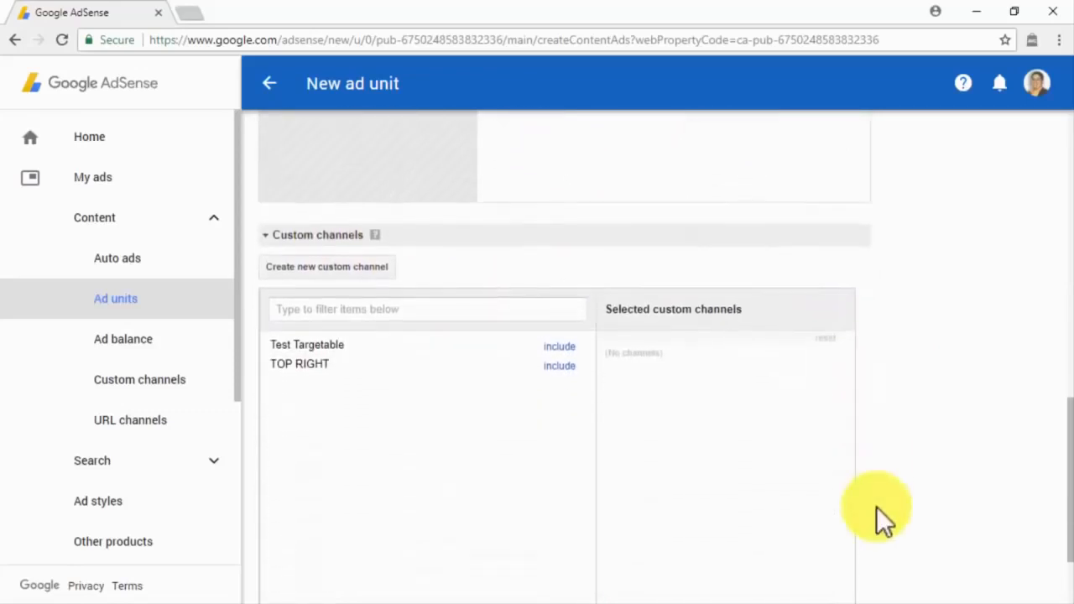
{"action": "scroll", "coordinate": [876, 507], "scroll_direction": "down", "scroll_amount": 2}
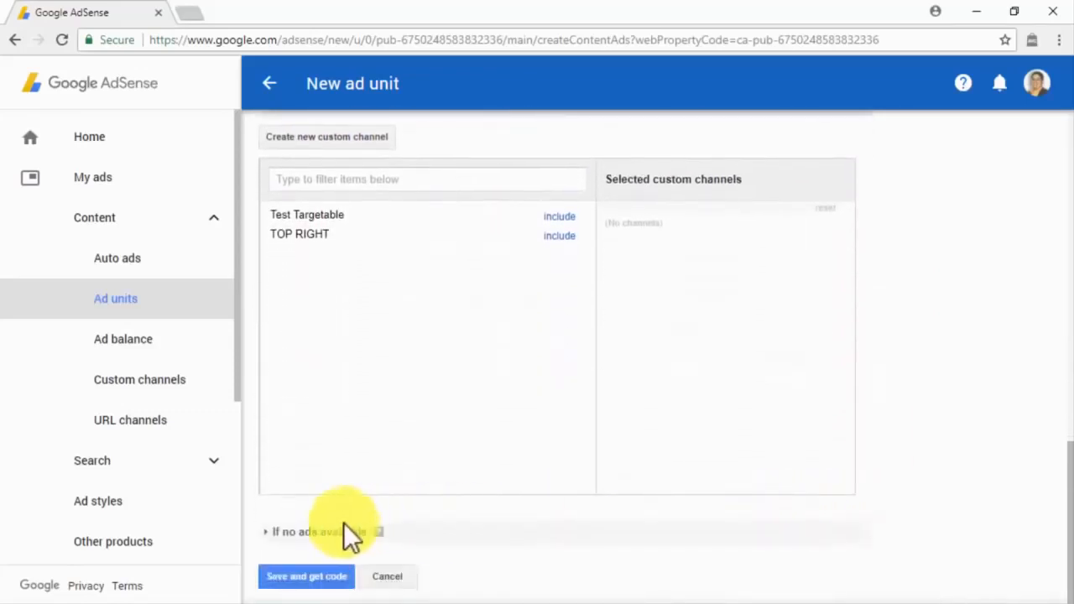
{"action": "left_click", "coordinate": [342, 523]}
{"action": "scroll", "coordinate": [587, 552], "scroll_direction": "down", "scroll_amount": 1}
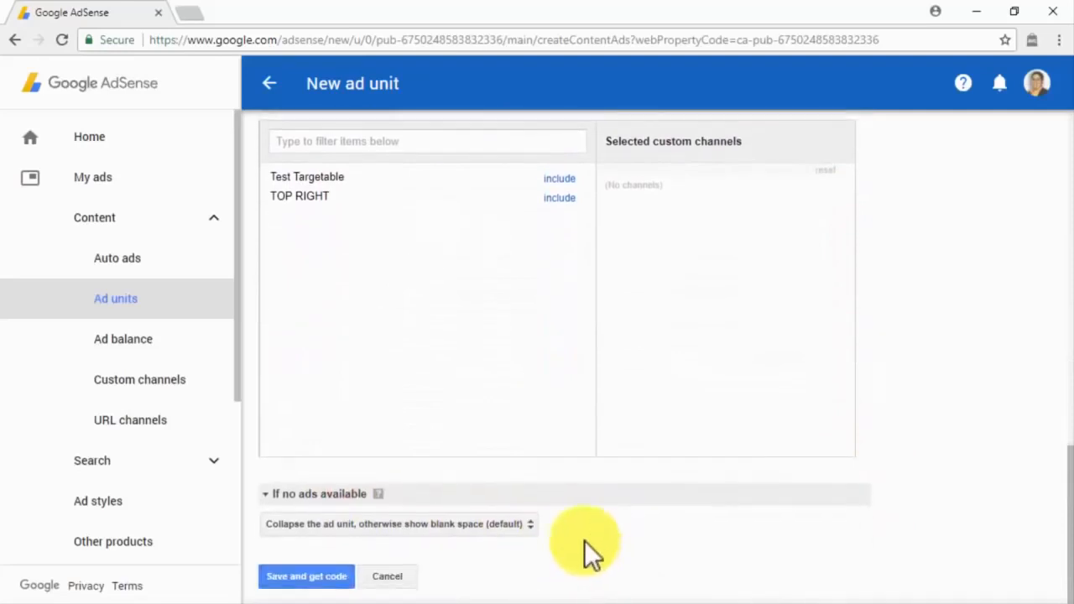
{"action": "left_click", "coordinate": [527, 526]}
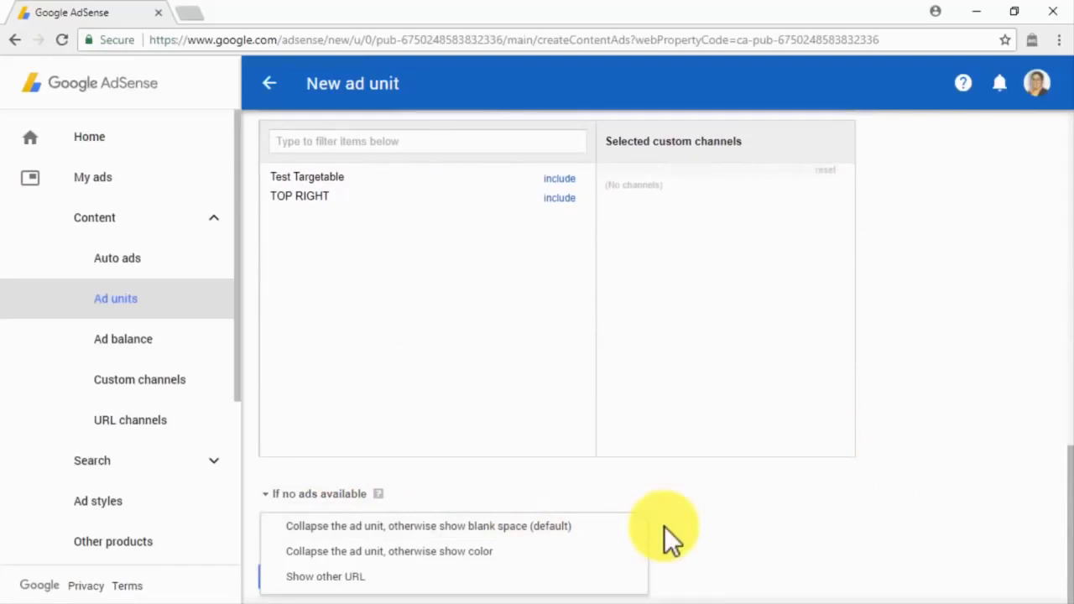
{"action": "left_click", "coordinate": [584, 577]}
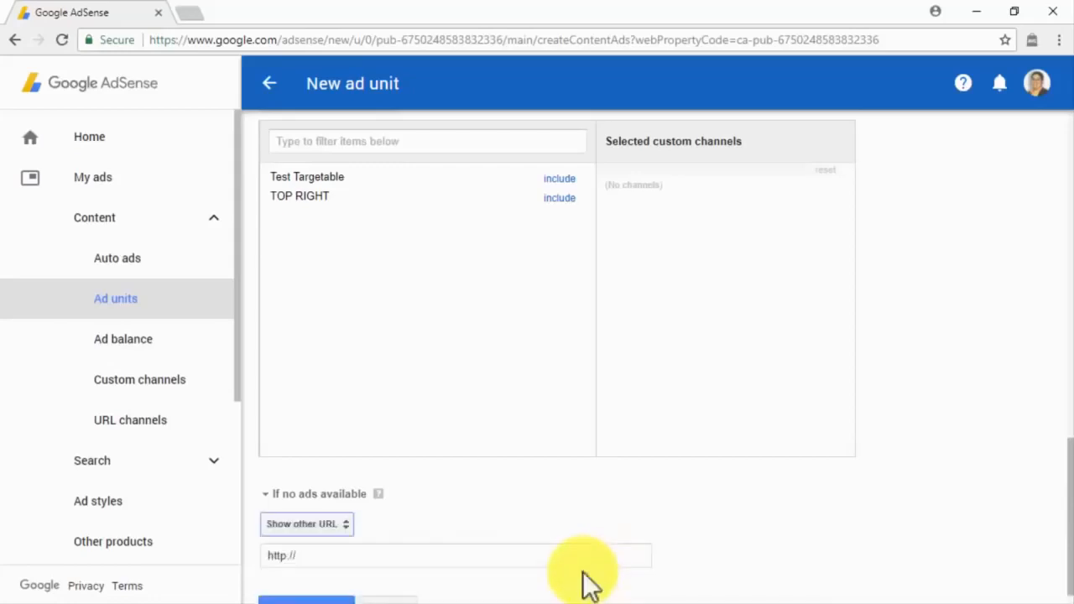
{"action": "scroll", "coordinate": [588, 584], "scroll_direction": "down", "scroll_amount": 1}
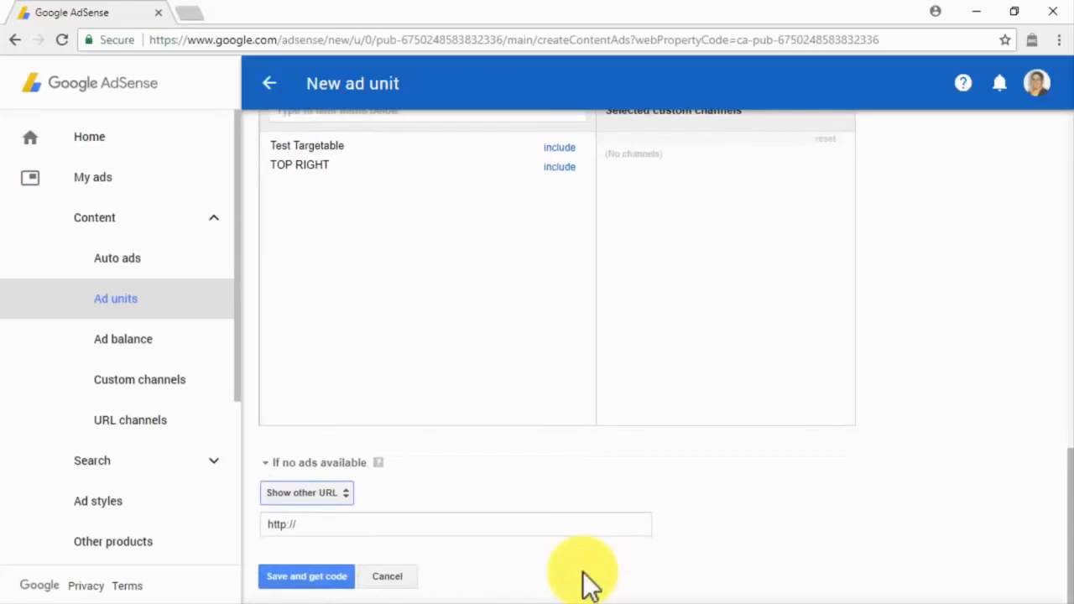
{"action": "left_click", "coordinate": [344, 495]}
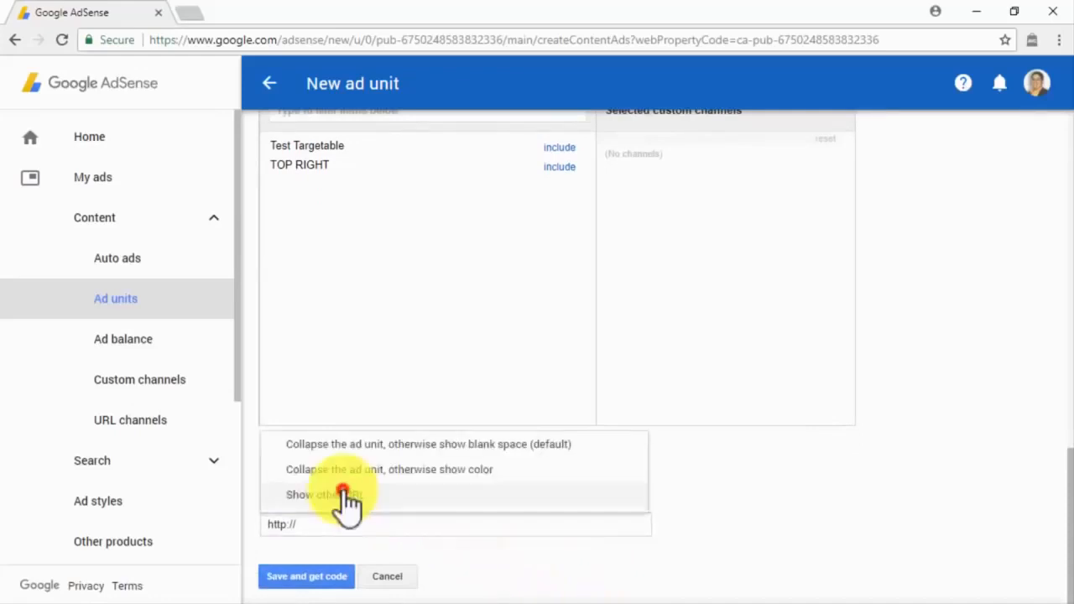
{"action": "left_click", "coordinate": [453, 444]}
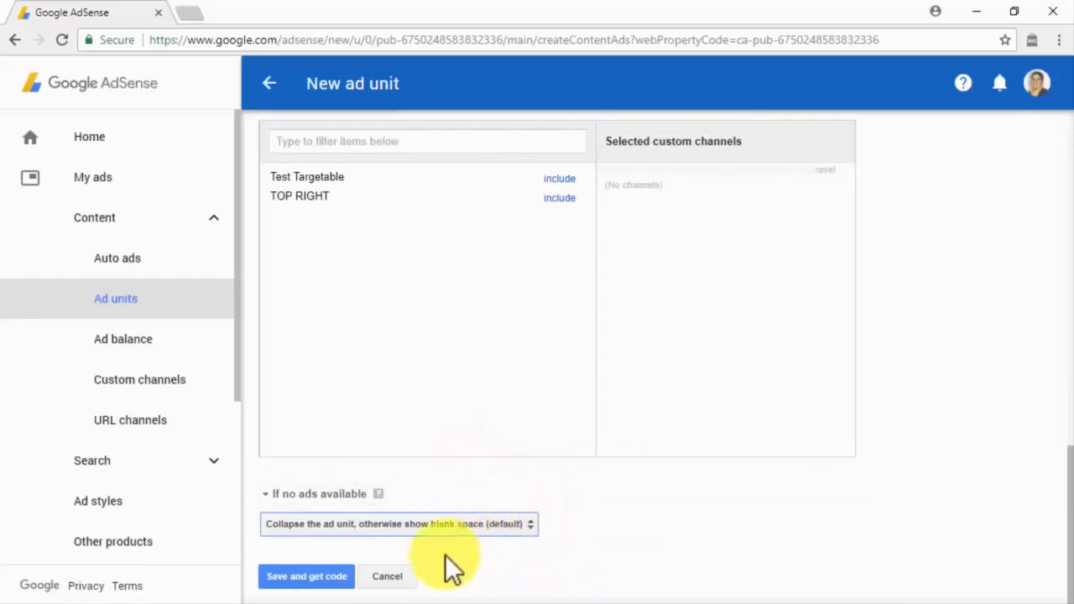
Step: Save the Text And Display ad unit and copy its generated ad code
{"action": "left_click", "coordinate": [337, 577]}
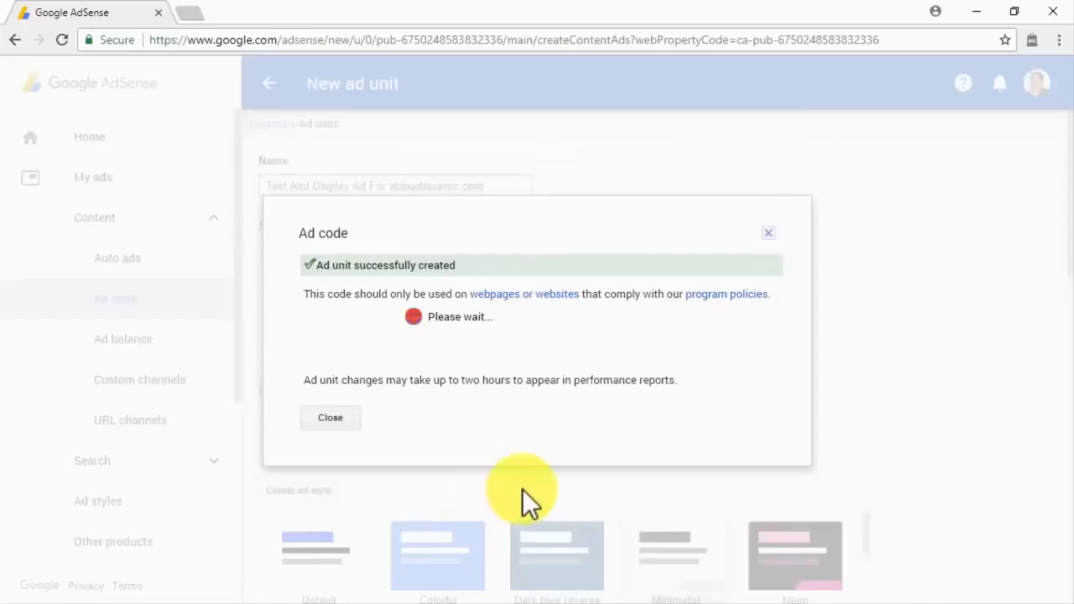
{"action": "right_click", "coordinate": [441, 314]}
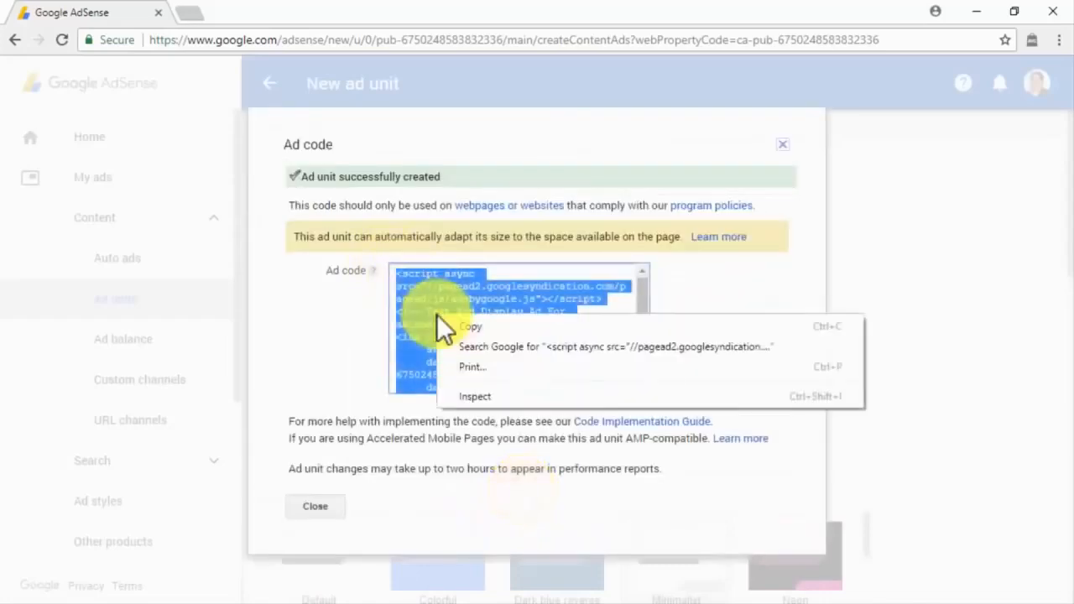
{"action": "left_click", "coordinate": [453, 327]}
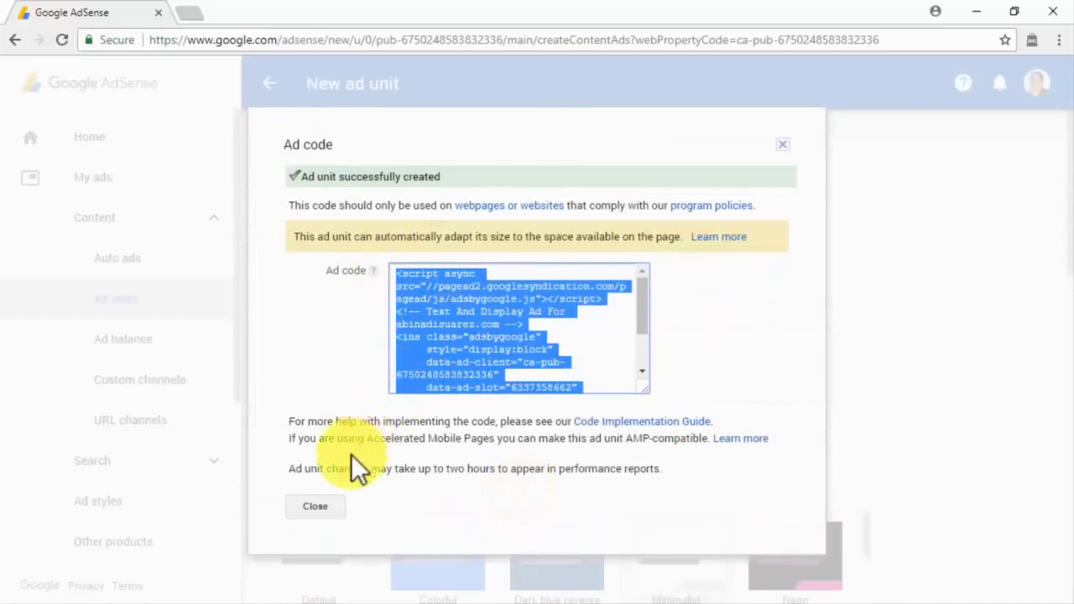
{"action": "left_click", "coordinate": [318, 508]}
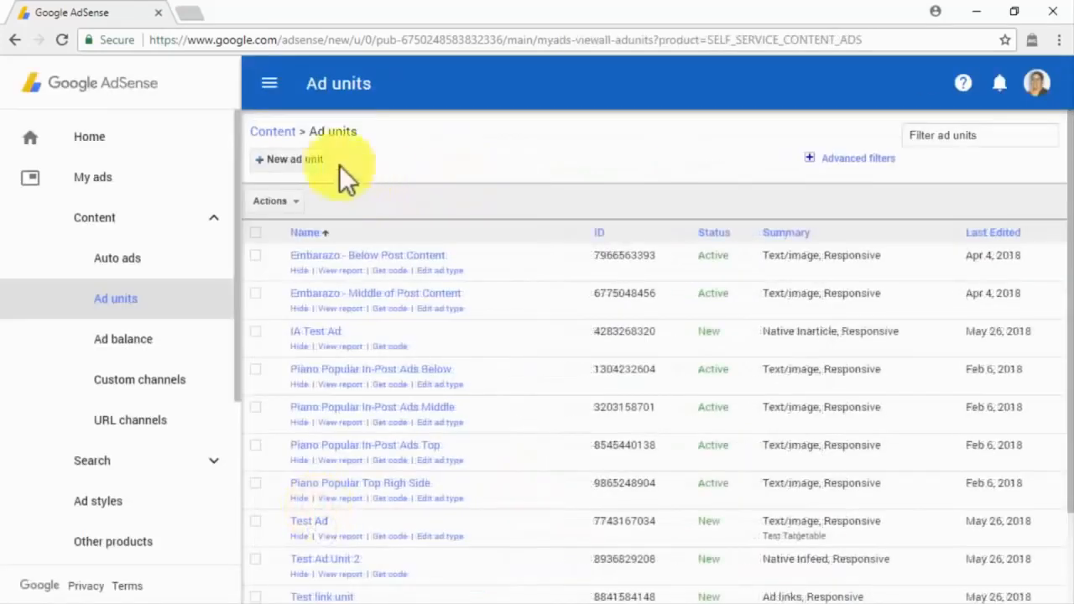
{"action": "left_click", "coordinate": [309, 161]}
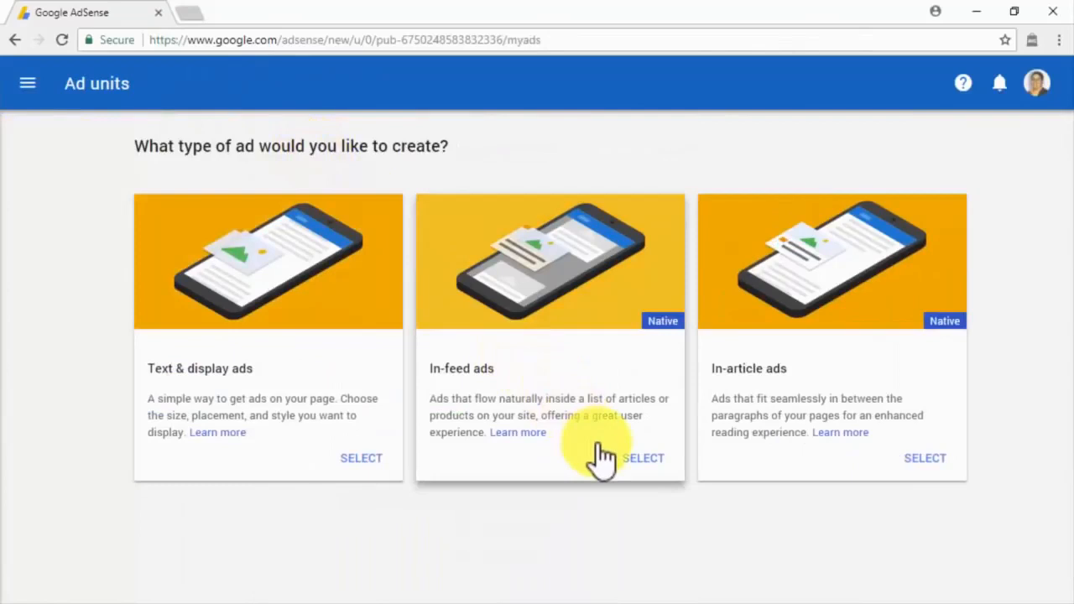
Step: Begin an In-feed ad styled manually with the Image on the side template
{"action": "left_click", "coordinate": [632, 464]}
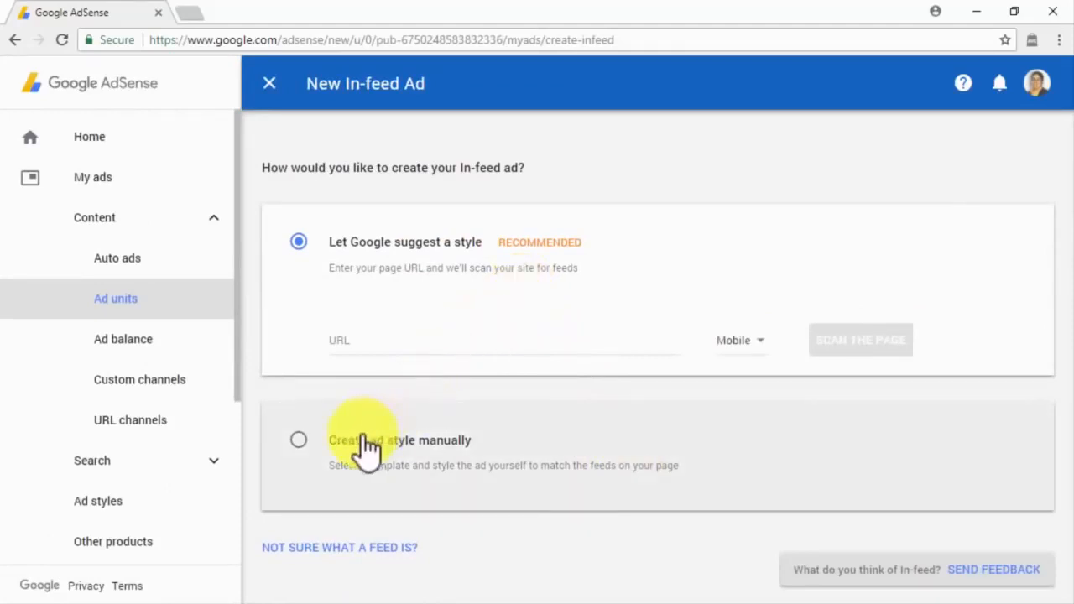
{"action": "left_click", "coordinate": [366, 440]}
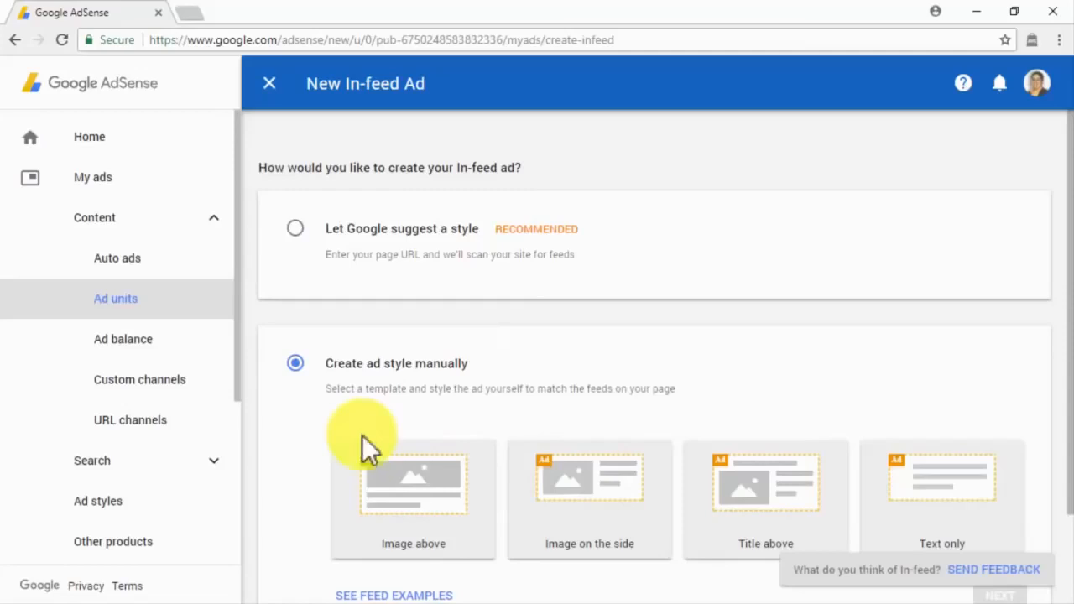
{"action": "left_click", "coordinate": [595, 485]}
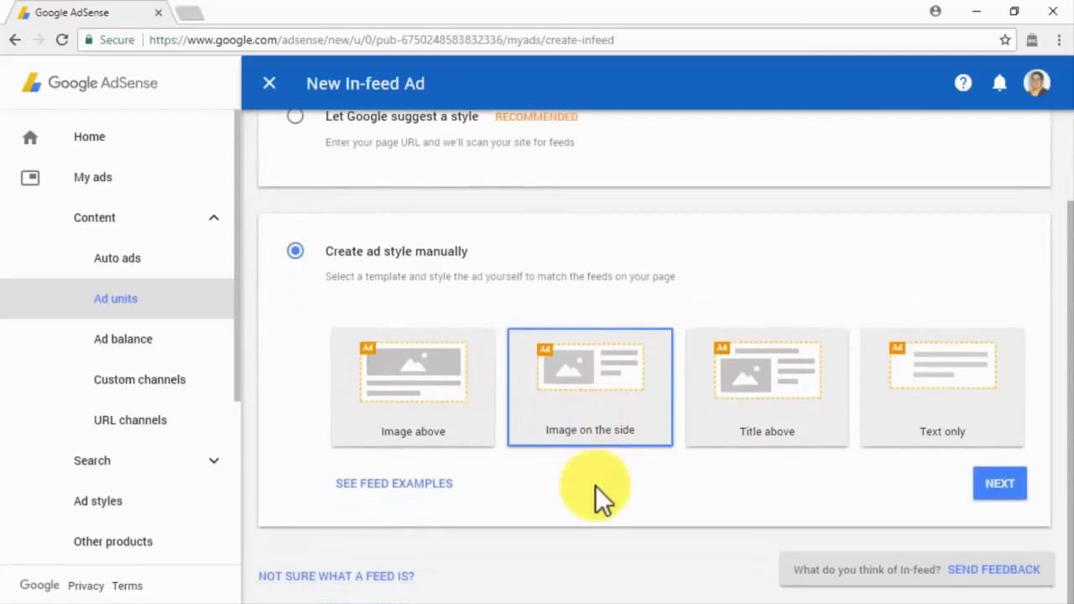
Step: Inspect the in-feed ad's image, headline, description, URL and button settings, then close the editor
{"action": "left_click", "coordinate": [999, 488]}
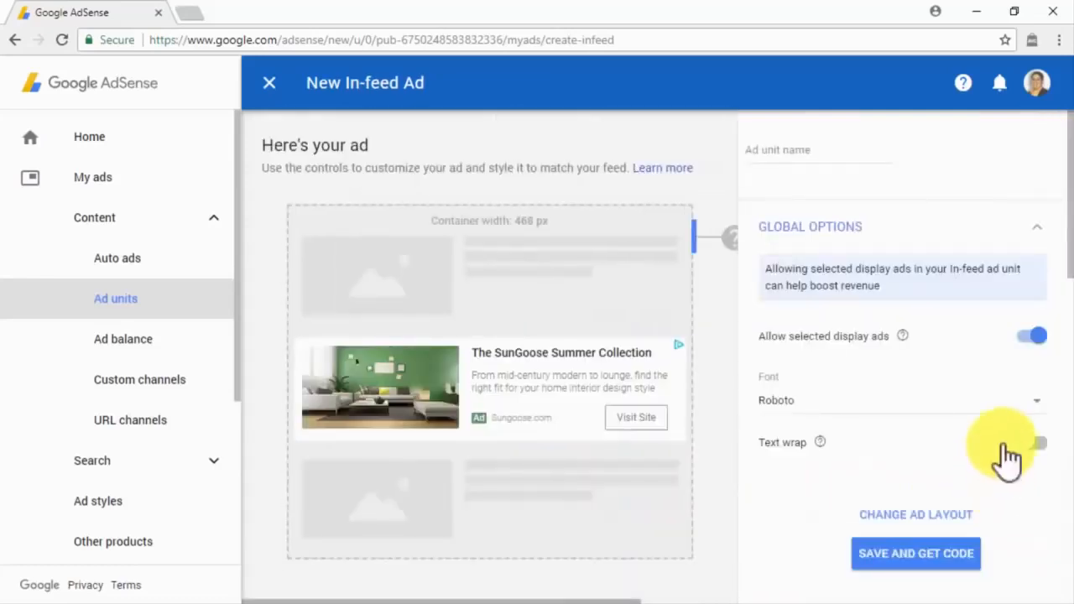
{"action": "scroll", "coordinate": [1037, 386], "scroll_direction": "down", "scroll_amount": 2}
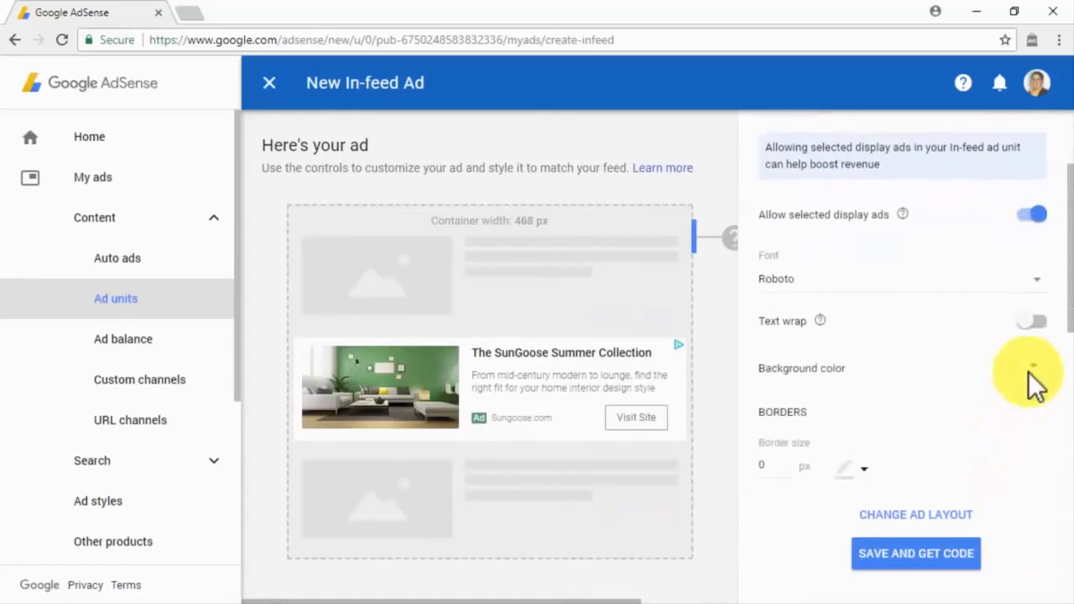
{"action": "scroll", "coordinate": [909, 395], "scroll_direction": "down", "scroll_amount": 2}
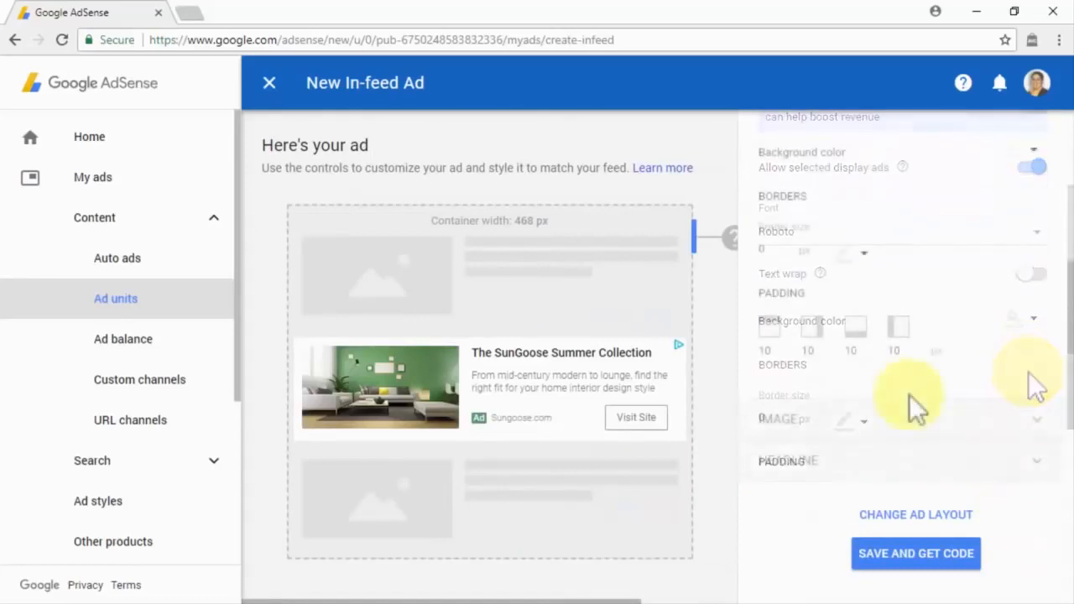
{"action": "scroll", "coordinate": [909, 395], "scroll_direction": "down", "scroll_amount": 2}
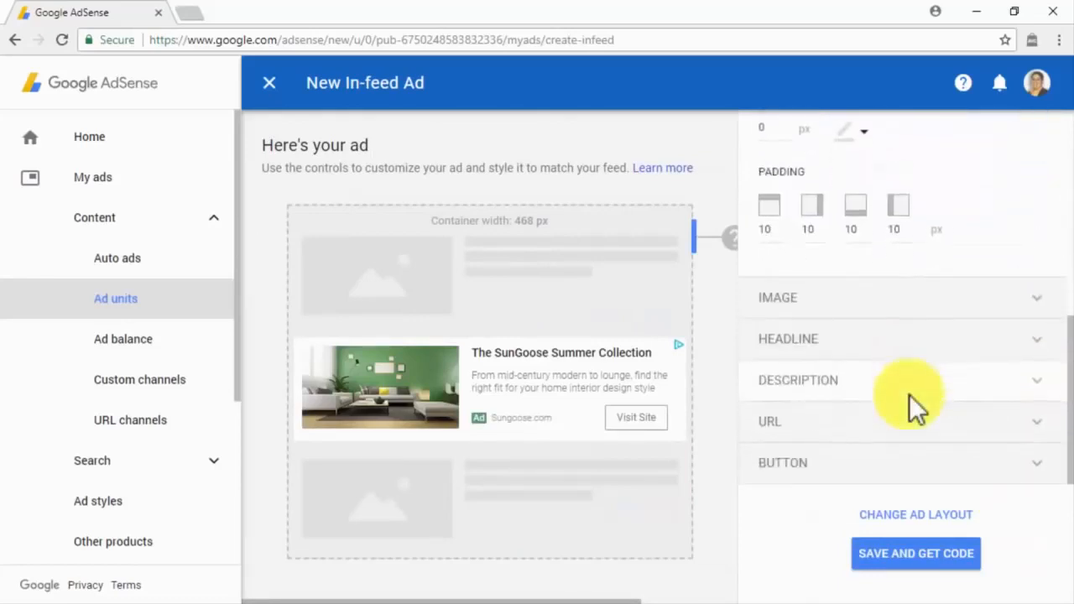
{"action": "left_click", "coordinate": [930, 312]}
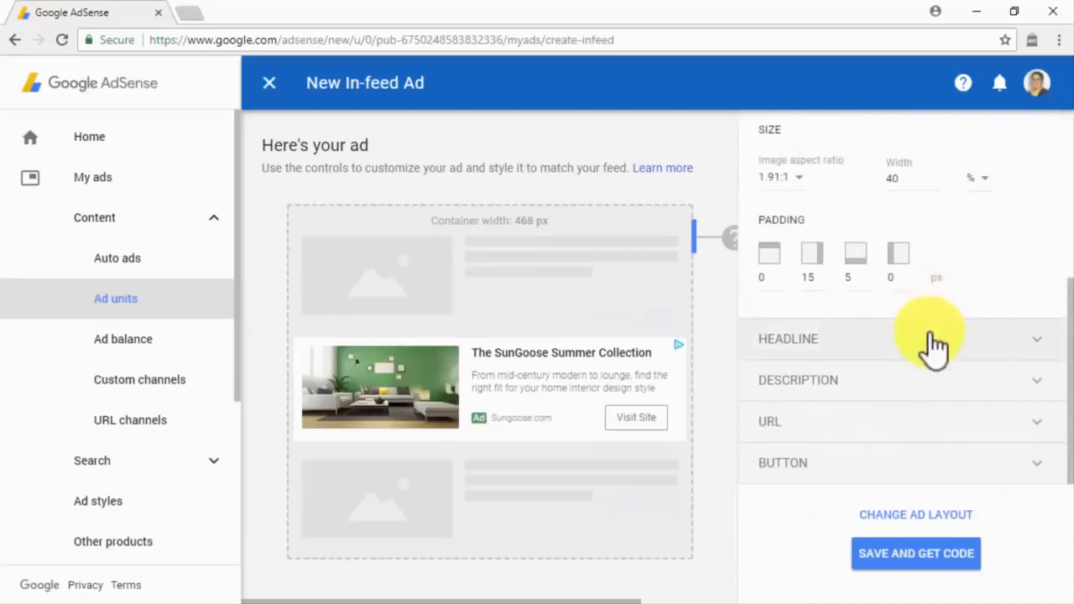
{"action": "left_click", "coordinate": [931, 340]}
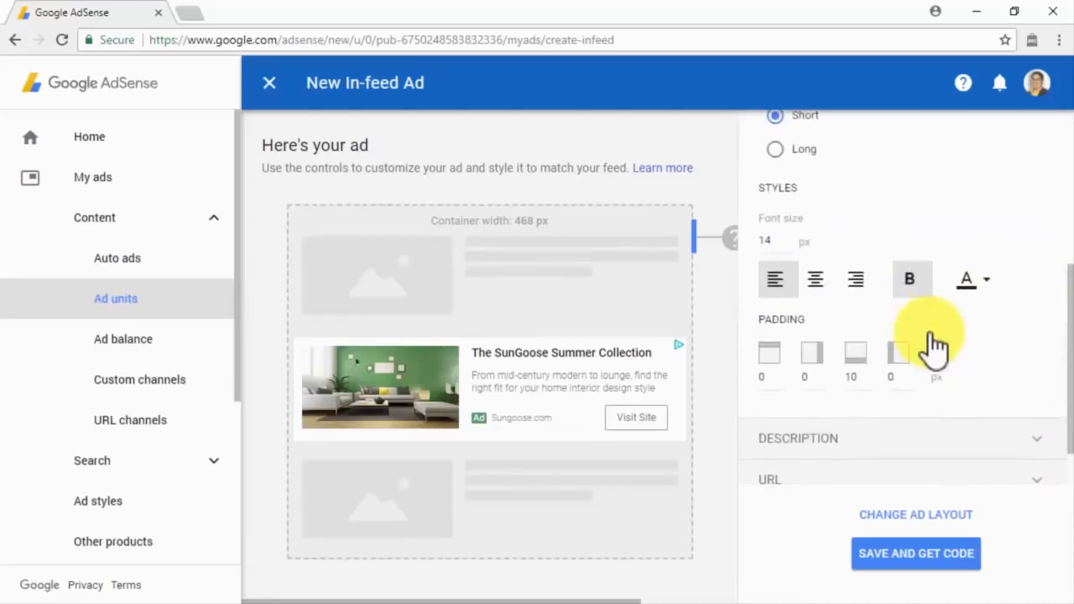
{"action": "left_click", "coordinate": [911, 443]}
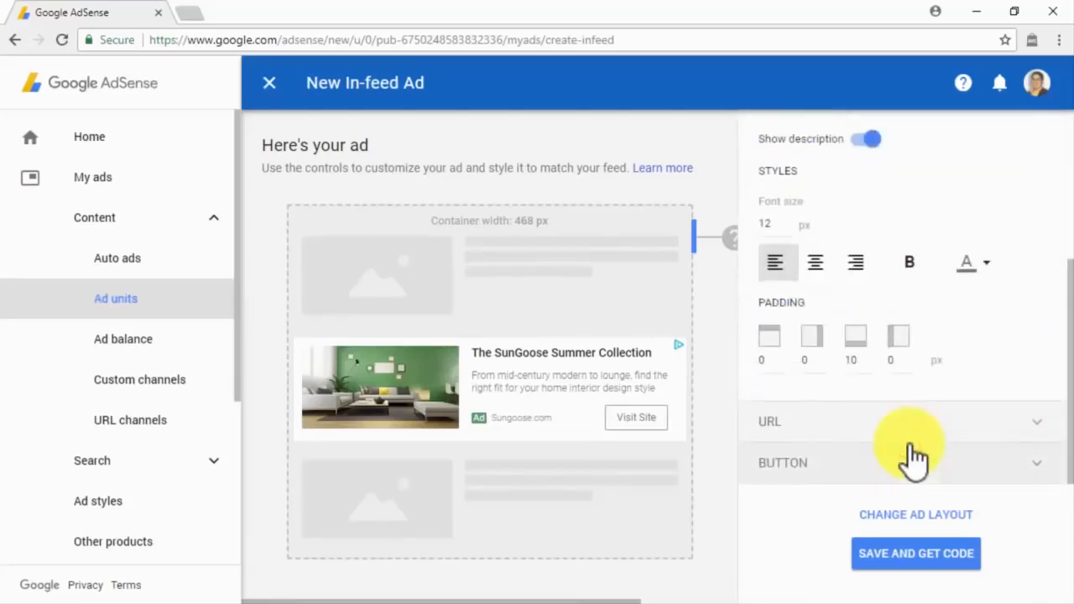
{"action": "left_click", "coordinate": [911, 427]}
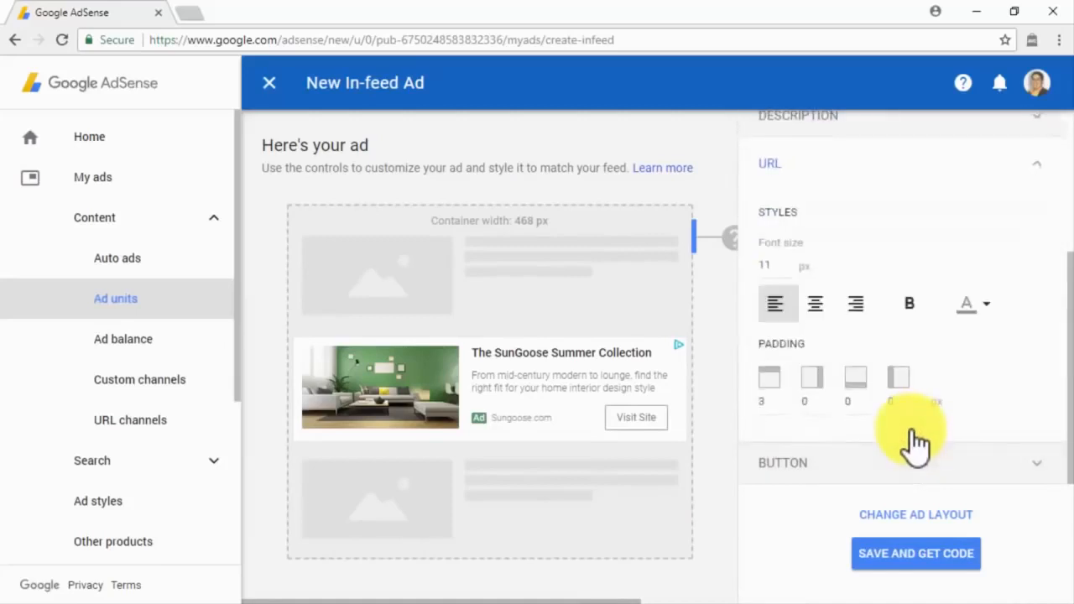
{"action": "left_click", "coordinate": [905, 470]}
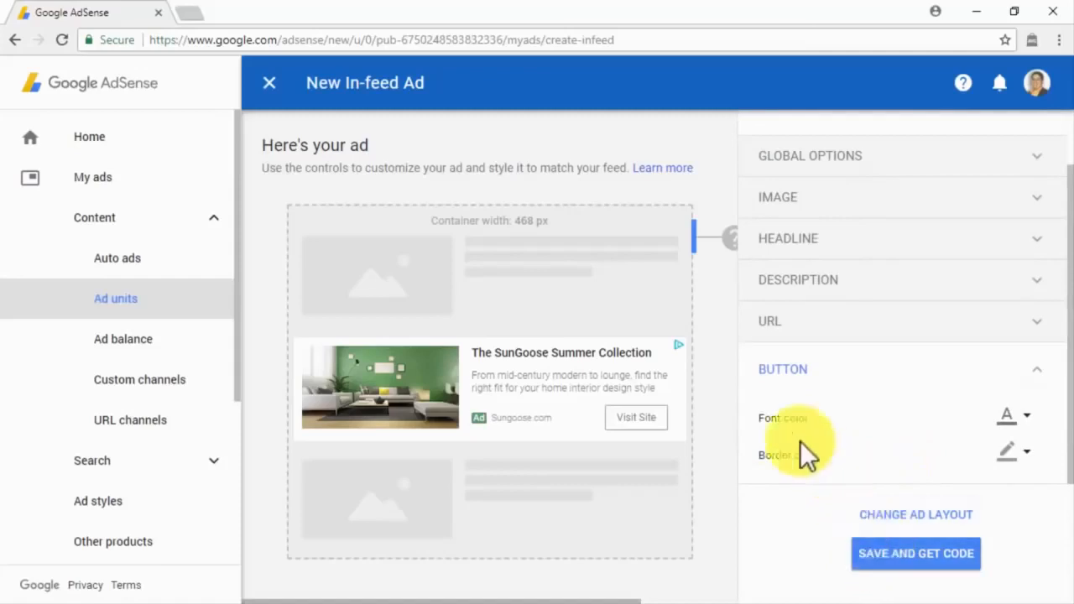
{"action": "left_click", "coordinate": [270, 82]}
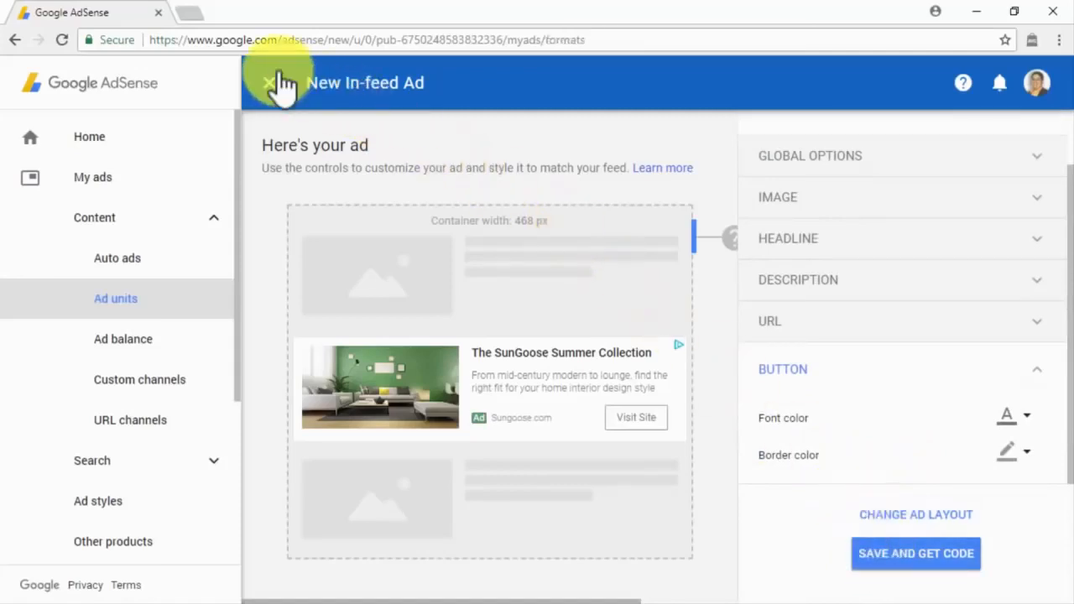
Step: Start an in-feed ad and scan diabetescaremadeeasy.com on Desktop for a suggested style
{"action": "left_click", "coordinate": [649, 455]}
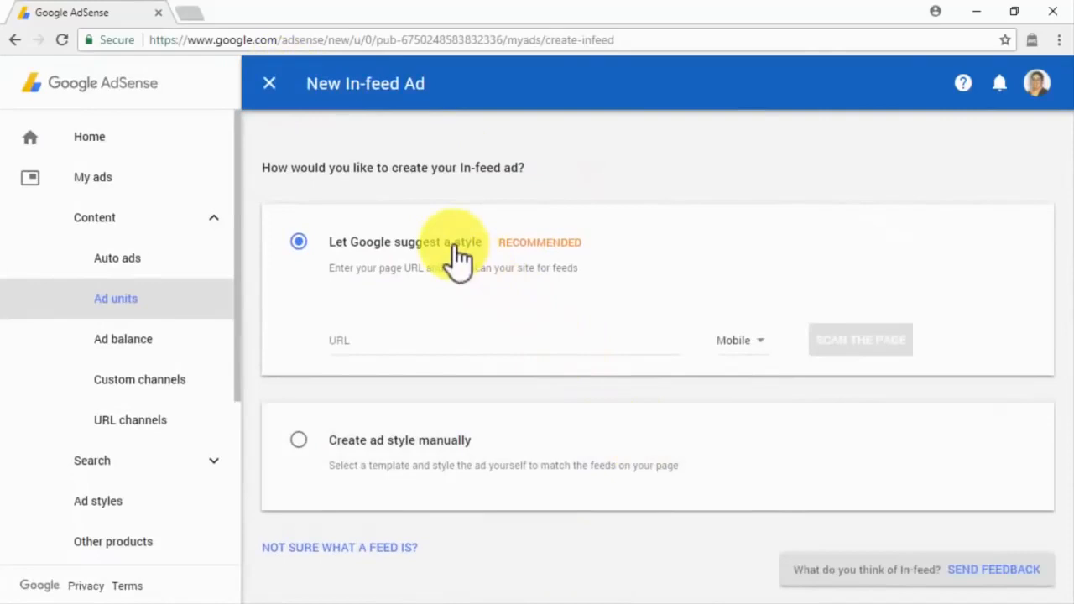
{"action": "left_click", "coordinate": [512, 344]}
{"action": "key", "text": "ctrl+v"}
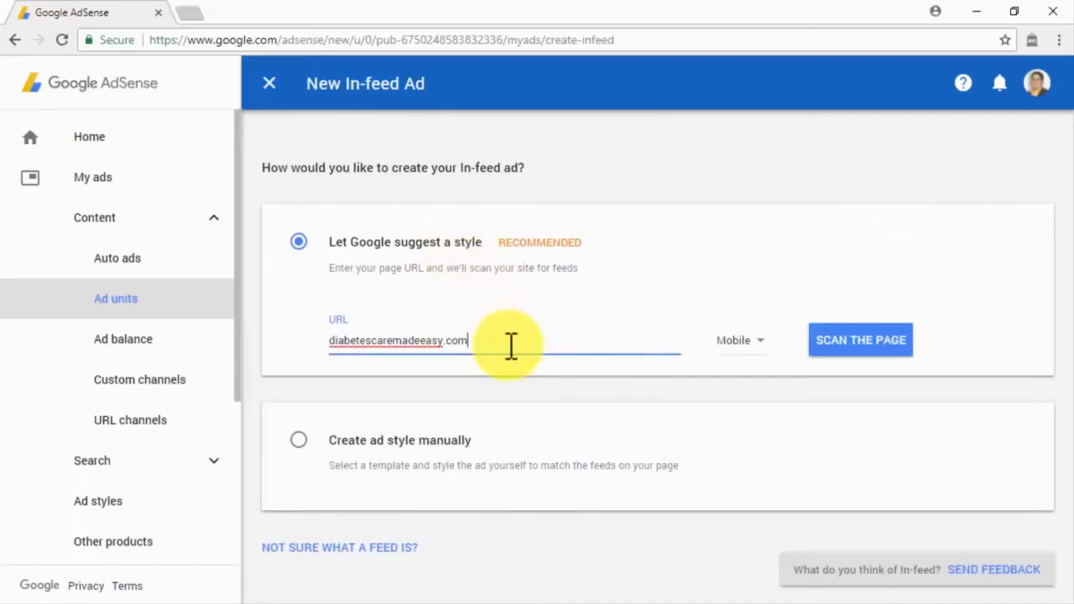
{"action": "left_click", "coordinate": [742, 348]}
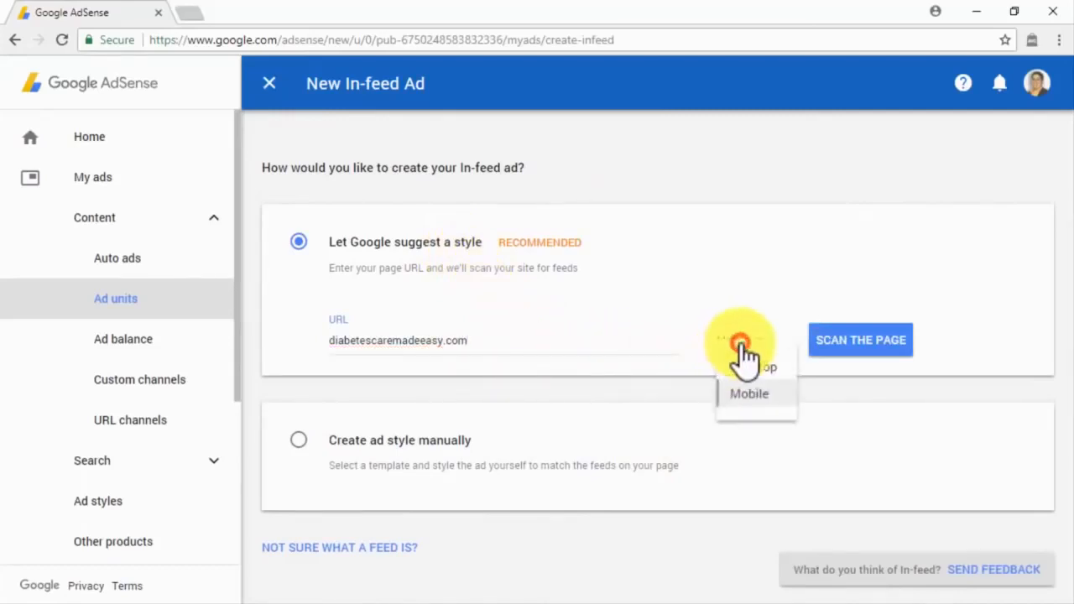
{"action": "left_click", "coordinate": [747, 369]}
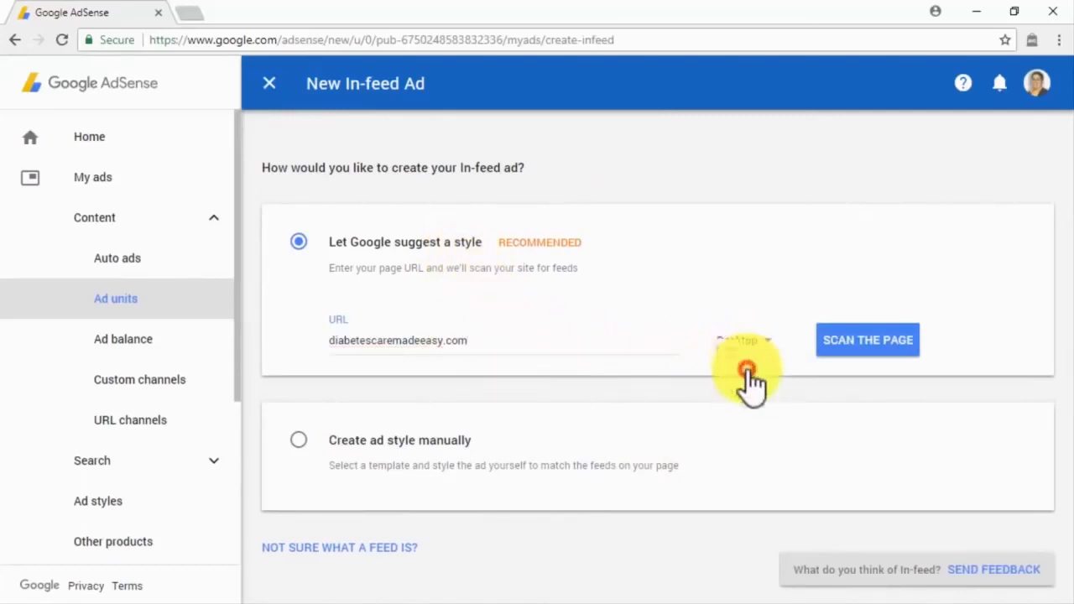
{"action": "left_click", "coordinate": [862, 345]}
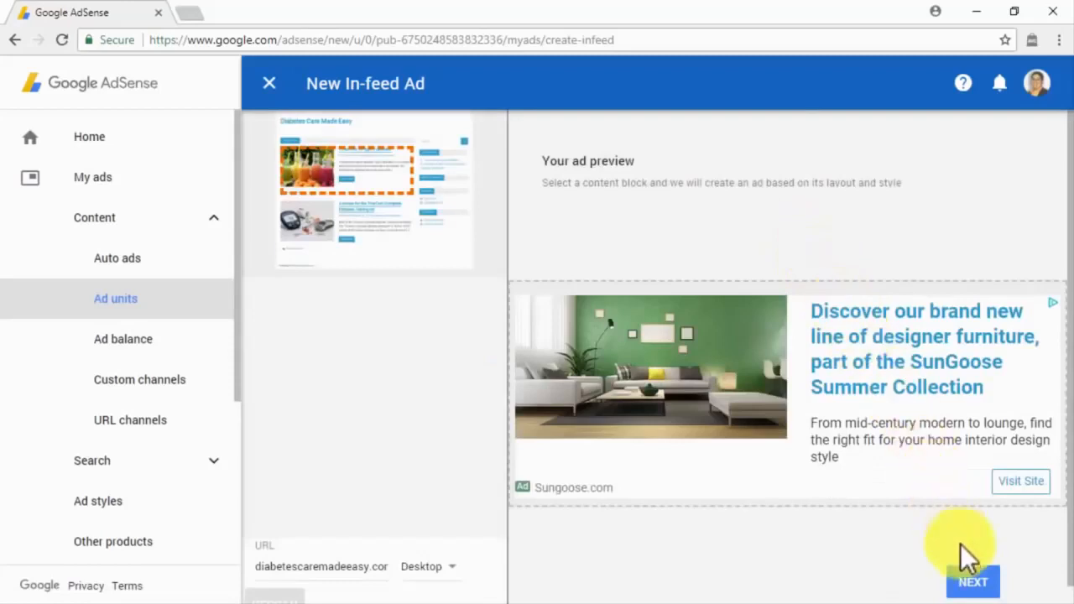
Step: Accept the suggested style and expand its Image, Headline, Description, URL and Button settings
{"action": "left_click", "coordinate": [974, 577]}
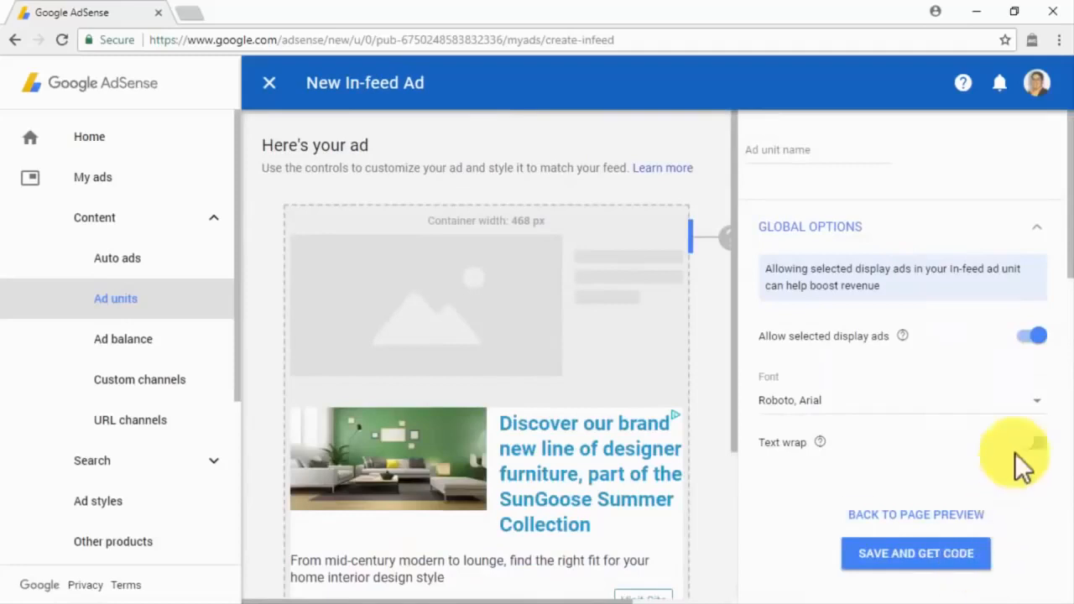
{"action": "scroll", "coordinate": [1056, 369], "scroll_direction": "down", "scroll_amount": 1}
{"action": "scroll", "coordinate": [1056, 370], "scroll_direction": "down", "scroll_amount": 1}
{"action": "scroll", "coordinate": [1056, 370], "scroll_direction": "down", "scroll_amount": 3}
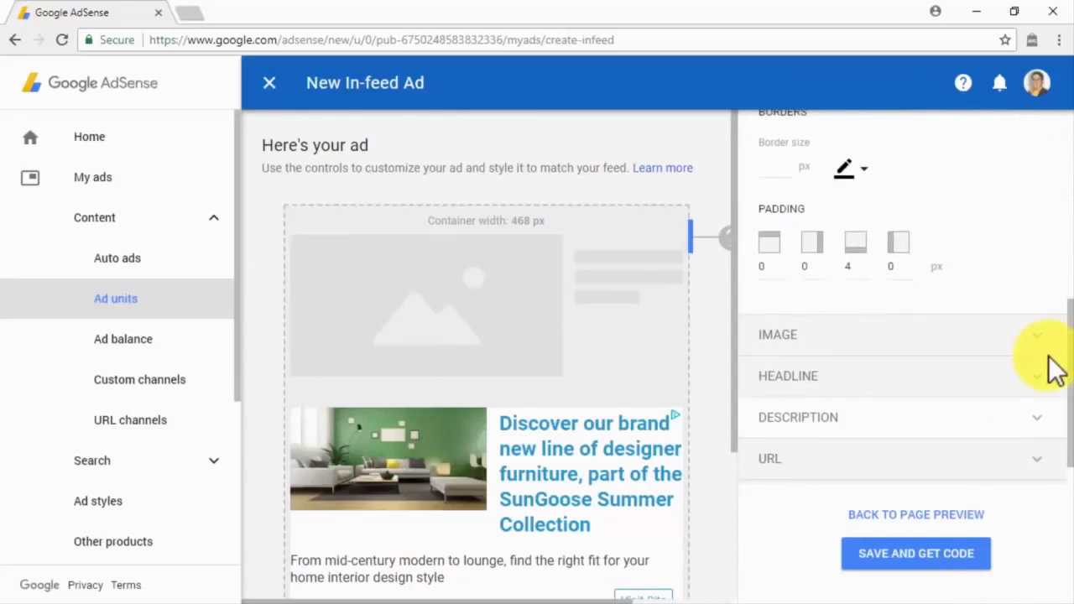
{"action": "left_click", "coordinate": [1044, 344]}
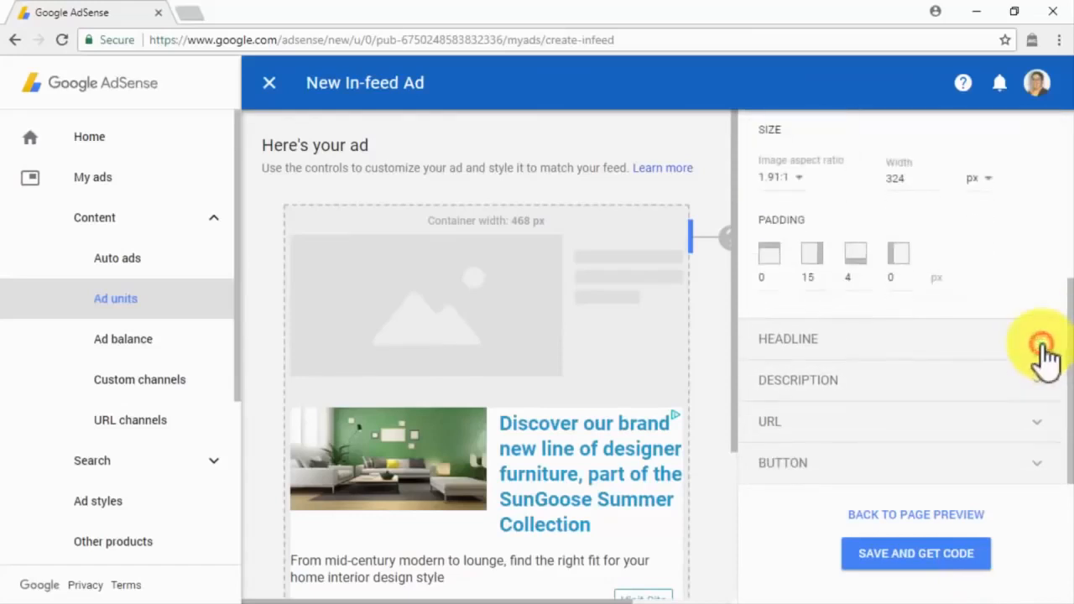
{"action": "left_click", "coordinate": [1045, 346]}
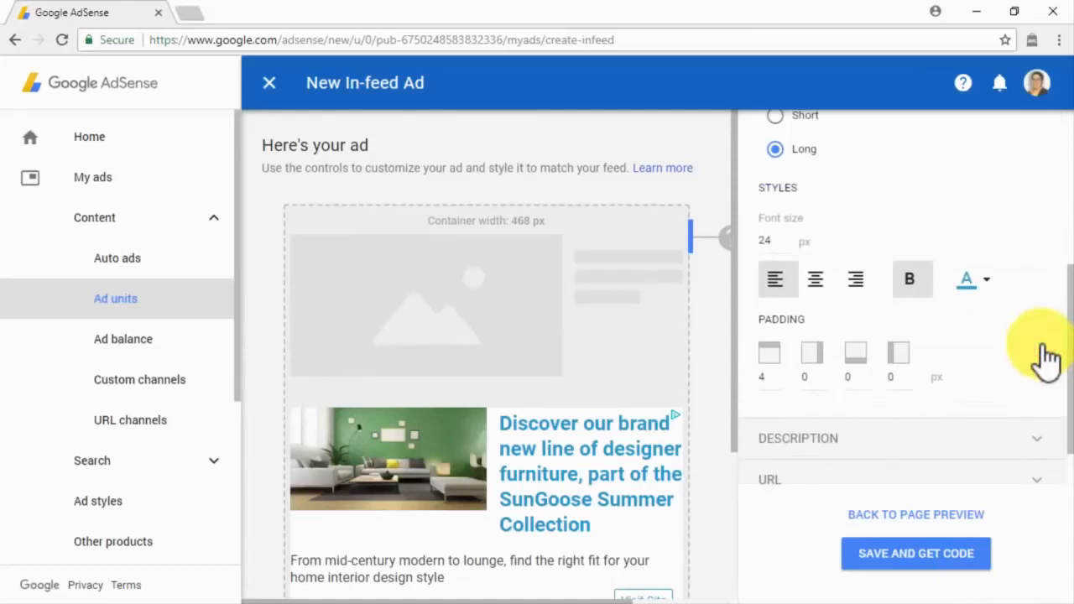
{"action": "left_click", "coordinate": [1043, 438]}
{"action": "left_click", "coordinate": [1044, 433]}
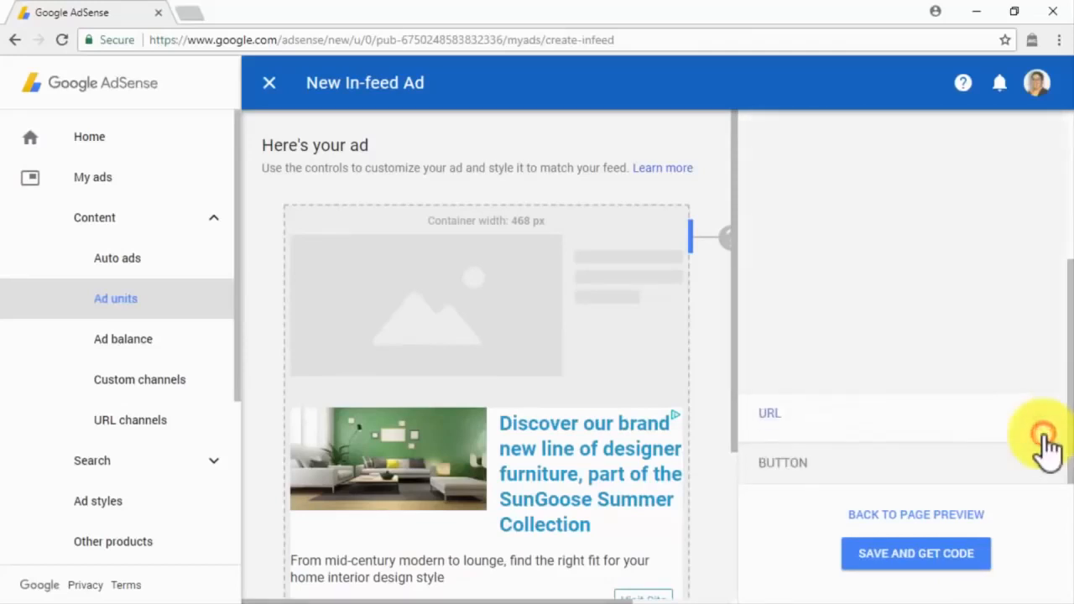
{"action": "left_click", "coordinate": [1046, 469]}
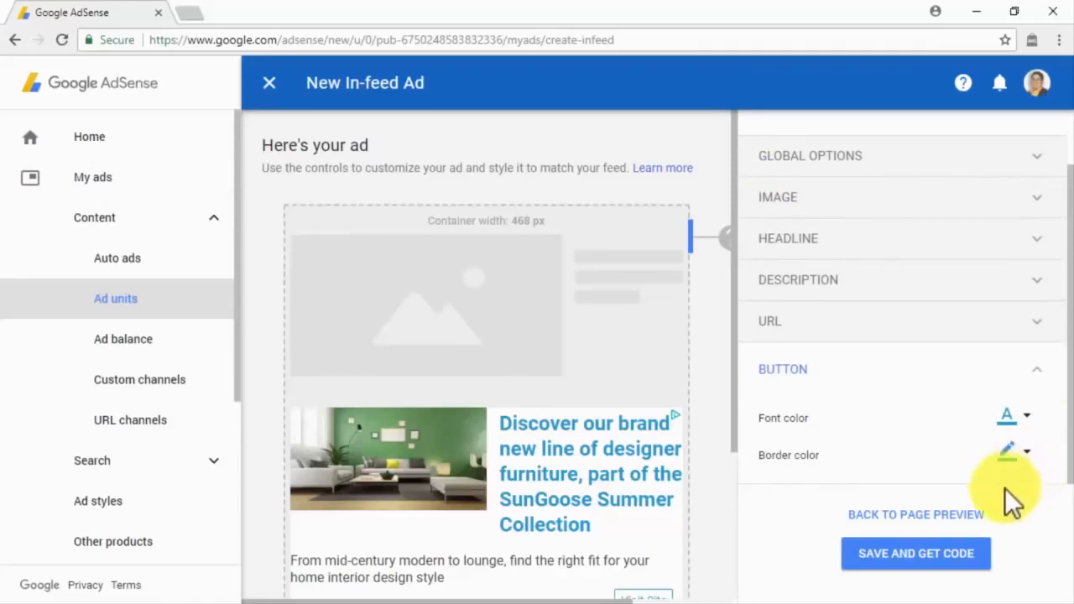
Step: Name the ad unit 'DCME In-Feed Ad'
{"action": "scroll", "coordinate": [886, 384], "scroll_direction": "up", "scroll_amount": 2}
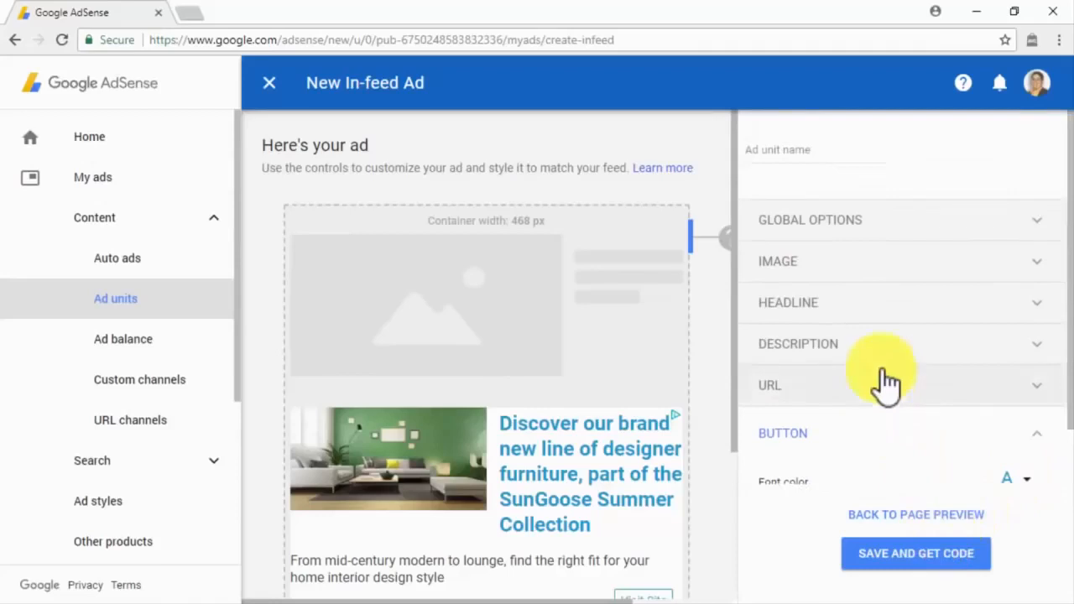
{"action": "left_click", "coordinate": [822, 151]}
{"action": "type", "text": "DCME In-Feed Ad"}
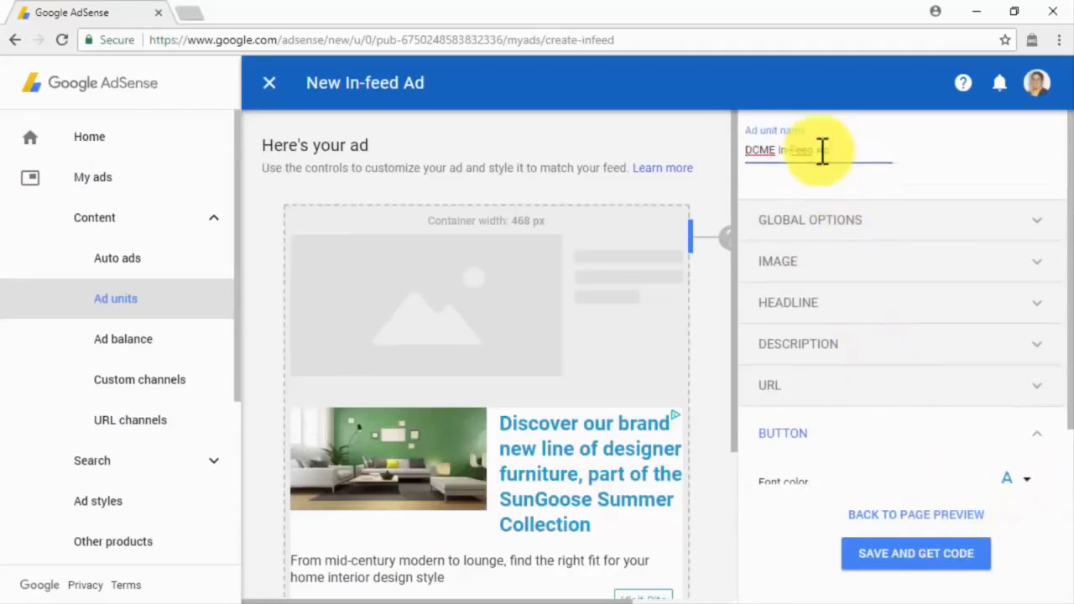
Step: Save the DCME In-Feed Ad, copy its code snippet, and finish back at the Ad units list
{"action": "left_click", "coordinate": [896, 554]}
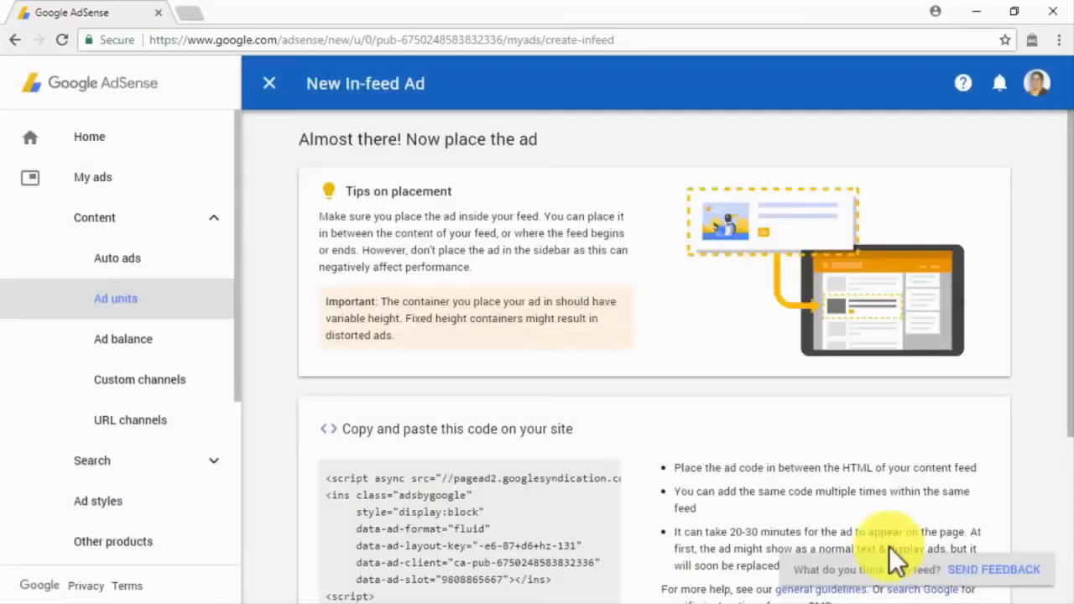
{"action": "scroll", "coordinate": [720, 425], "scroll_direction": "down", "scroll_amount": 2}
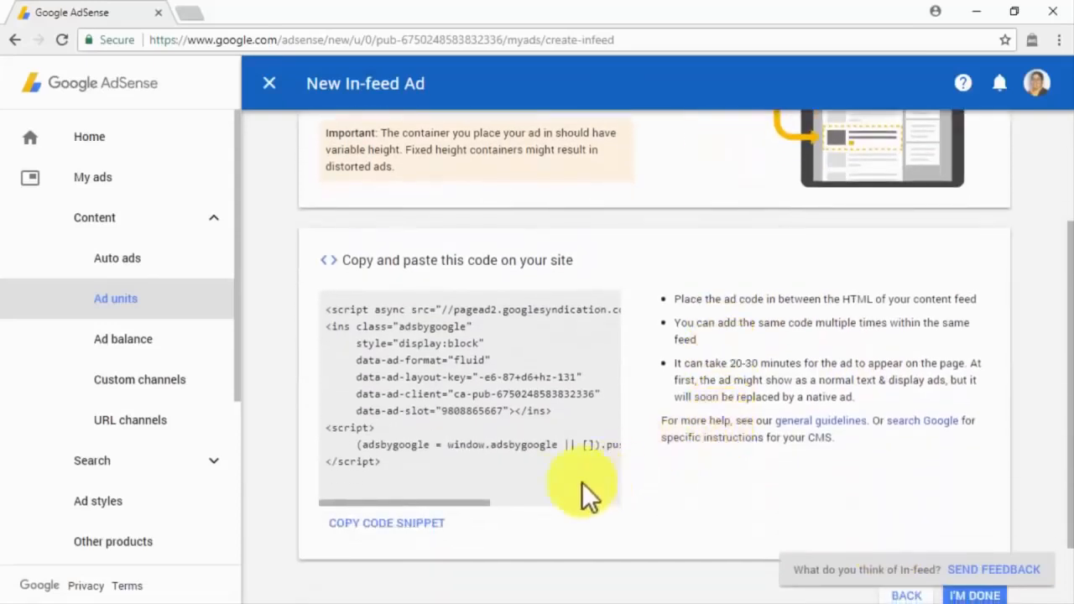
{"action": "left_click", "coordinate": [419, 527]}
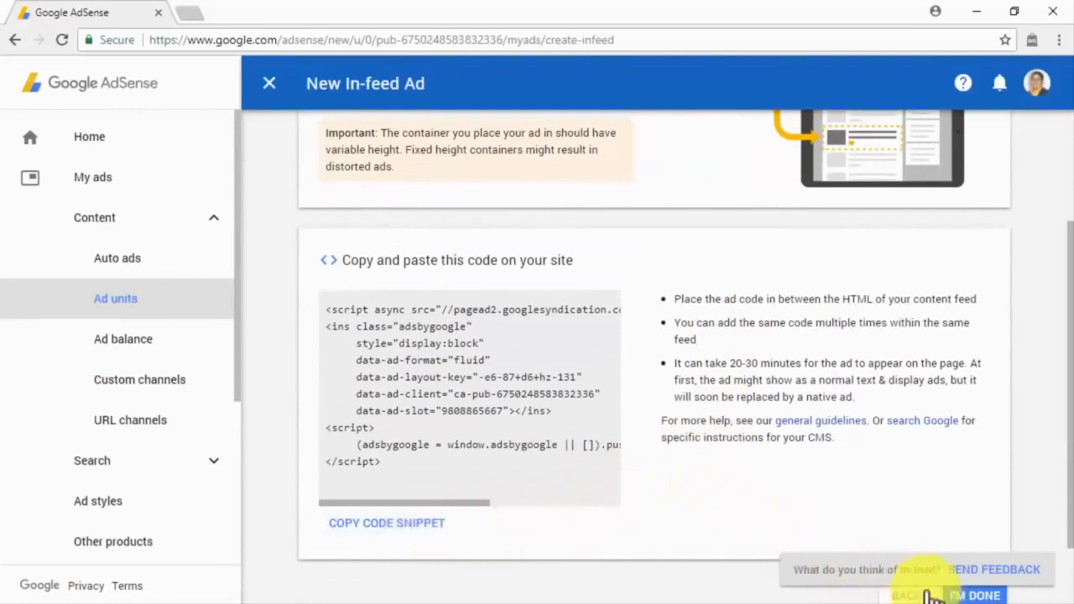
{"action": "left_click", "coordinate": [974, 595]}
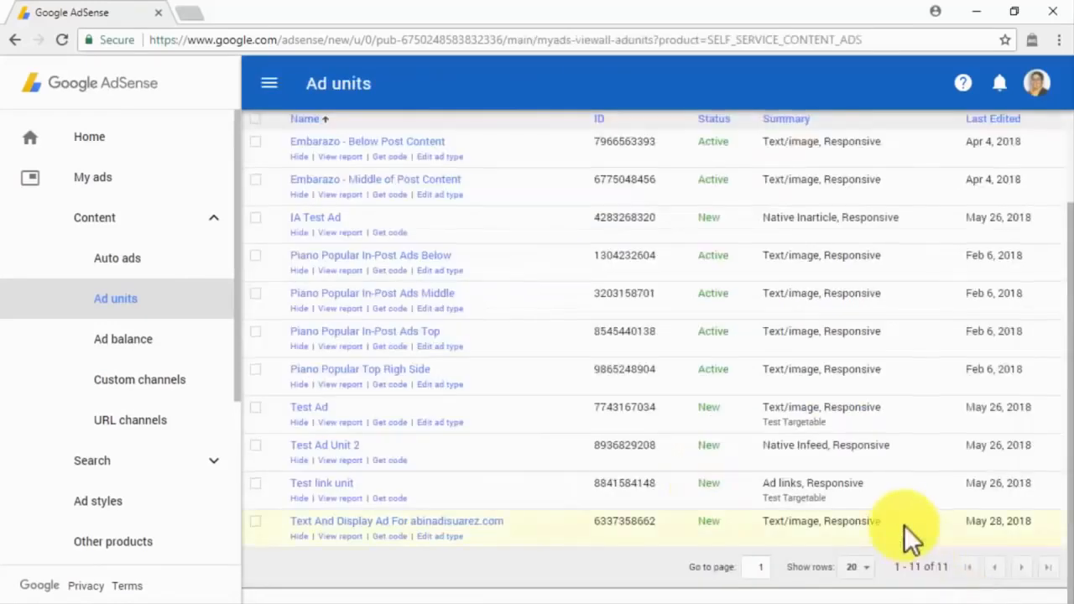
{"action": "scroll", "coordinate": [904, 525], "scroll_direction": "up", "scroll_amount": 3}
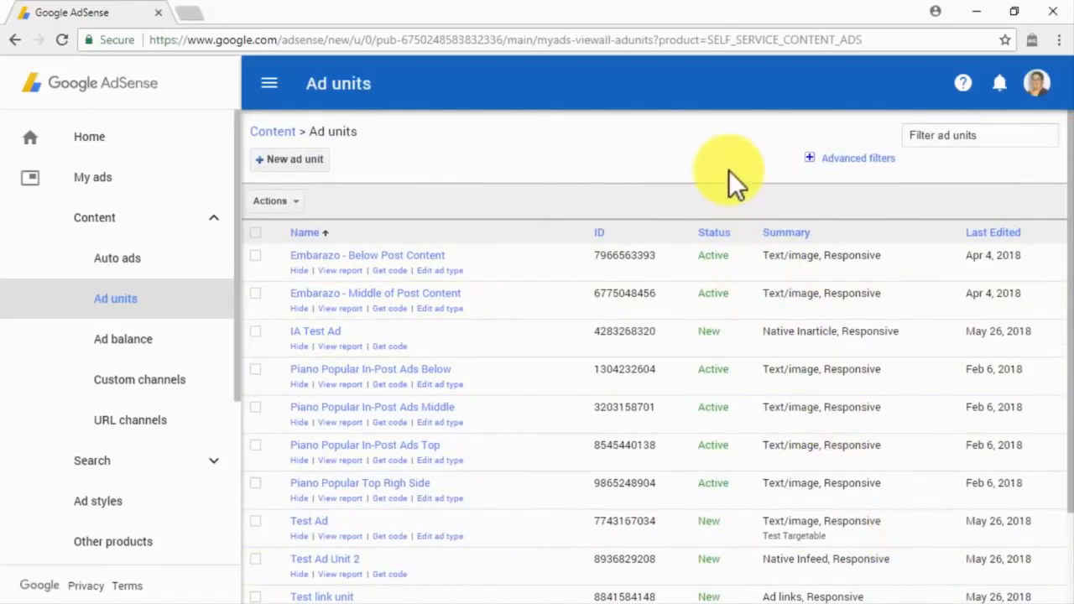
Step: Start a new In-article ad unit, leaving Google-optimized styles switched on
{"action": "left_click", "coordinate": [324, 159]}
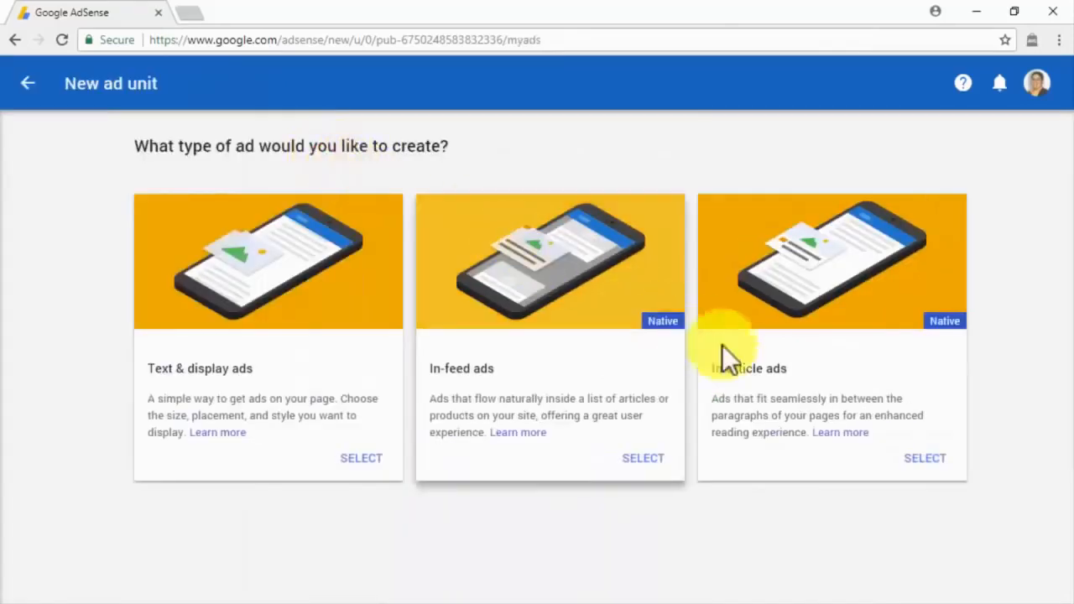
{"action": "left_click", "coordinate": [923, 460]}
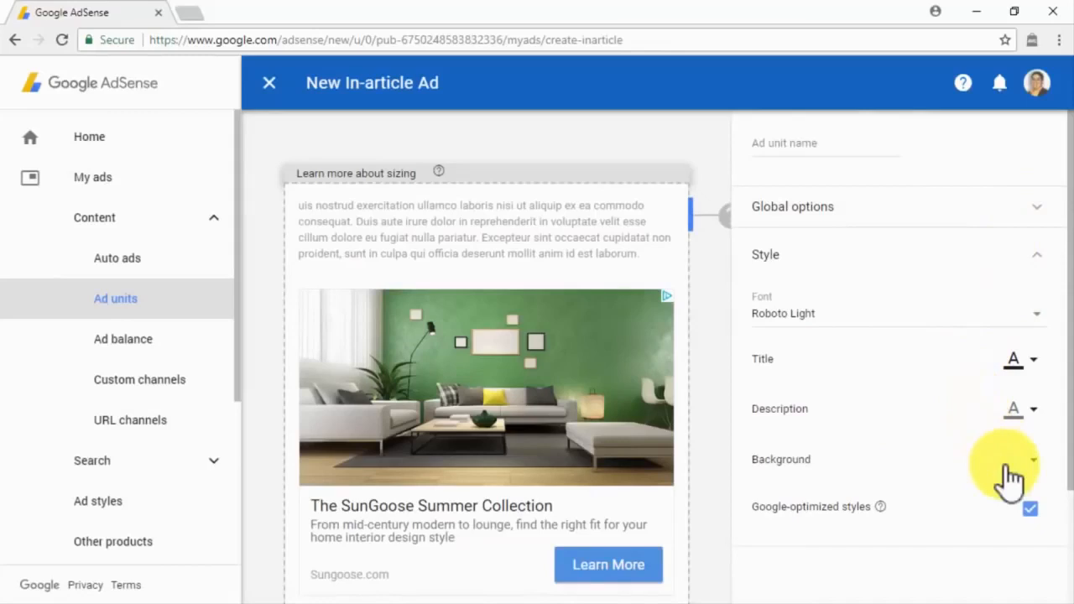
{"action": "left_click", "coordinate": [1034, 512]}
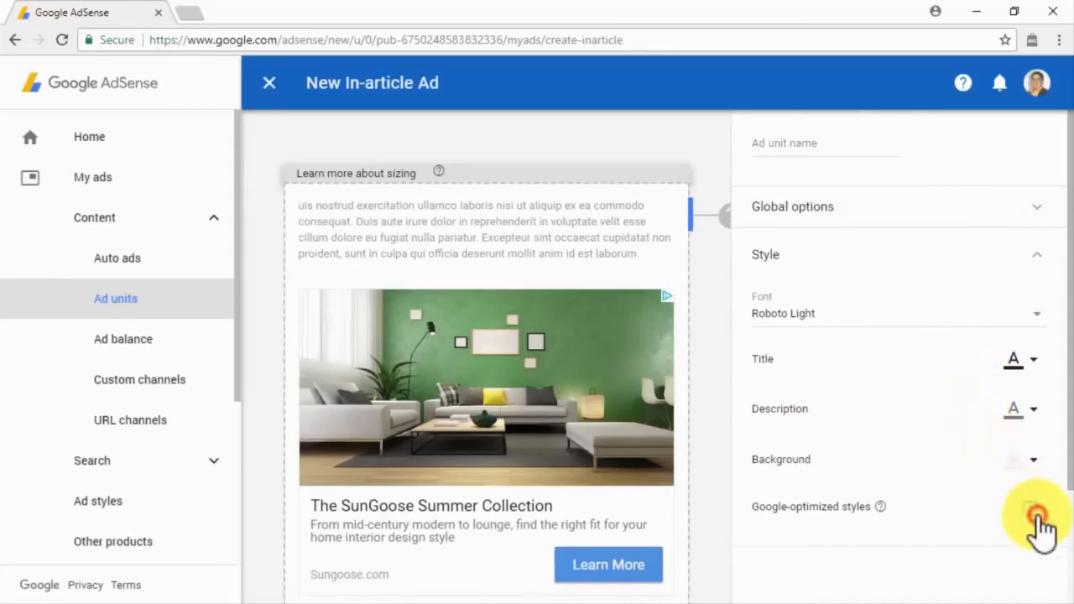
{"action": "left_click", "coordinate": [1034, 512]}
Step: Paste in the name 'IA Test Ad' and save the in-article ad to generate its code
{"action": "left_click", "coordinate": [793, 145]}
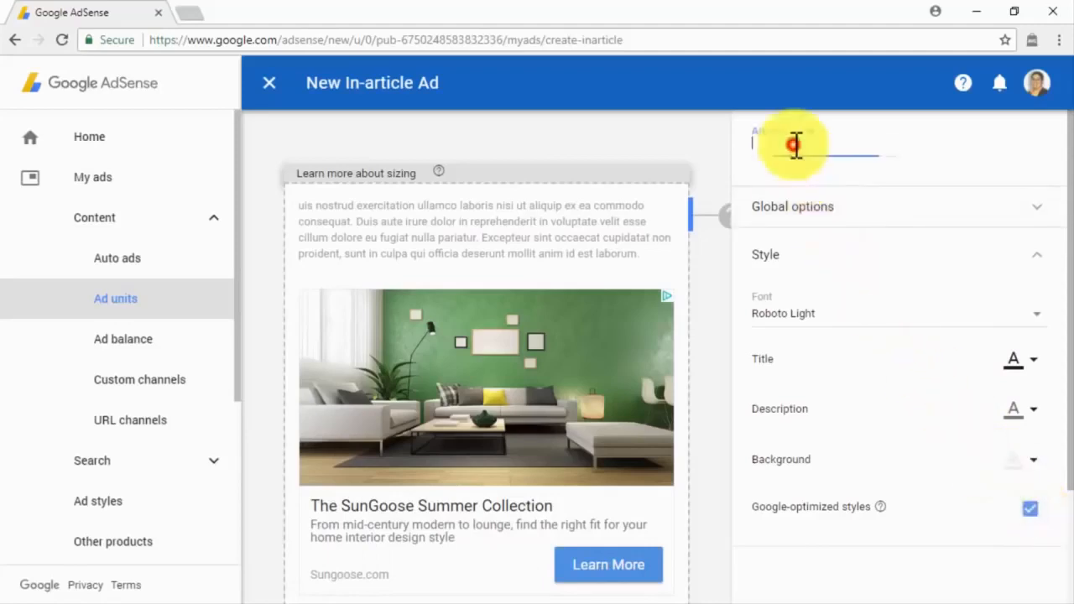
{"action": "type", "text": "Icie Ad For abinadisuarez.com"}
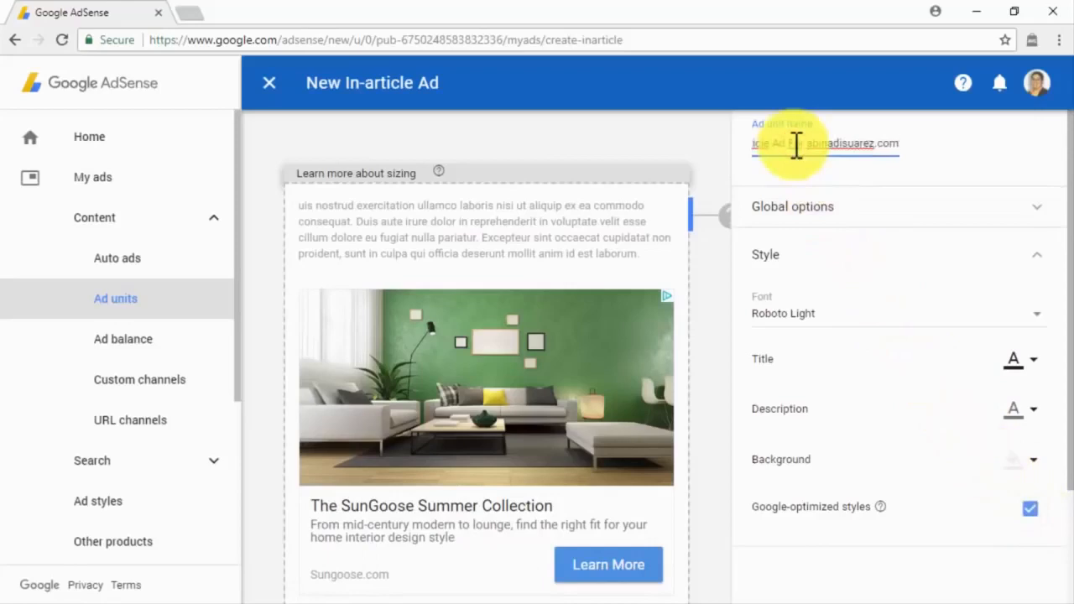
{"action": "scroll", "coordinate": [797, 149], "scroll_direction": "down", "scroll_amount": 3}
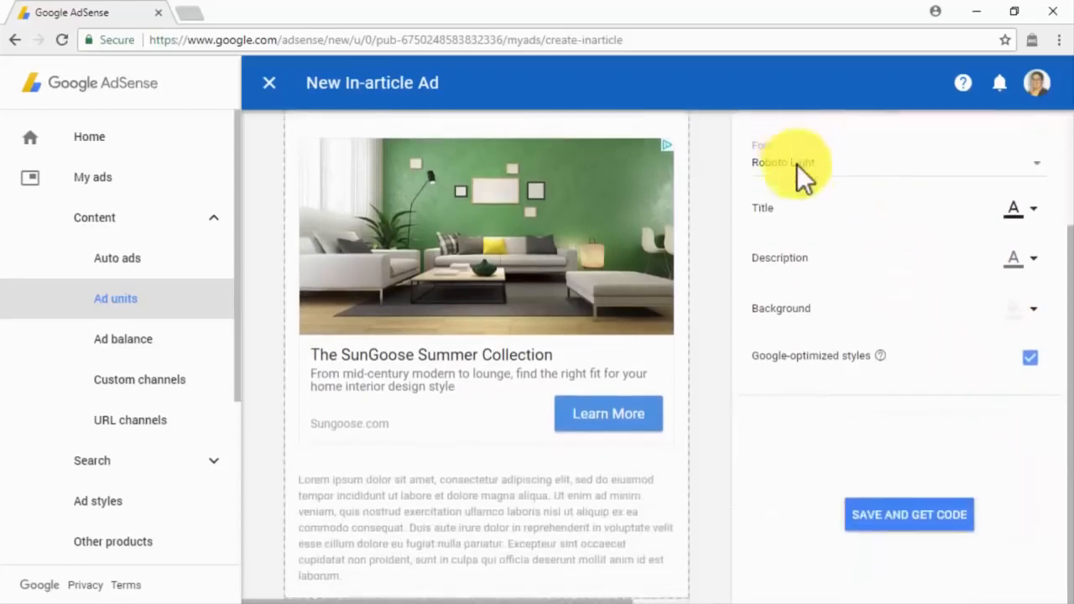
{"action": "left_click", "coordinate": [913, 519]}
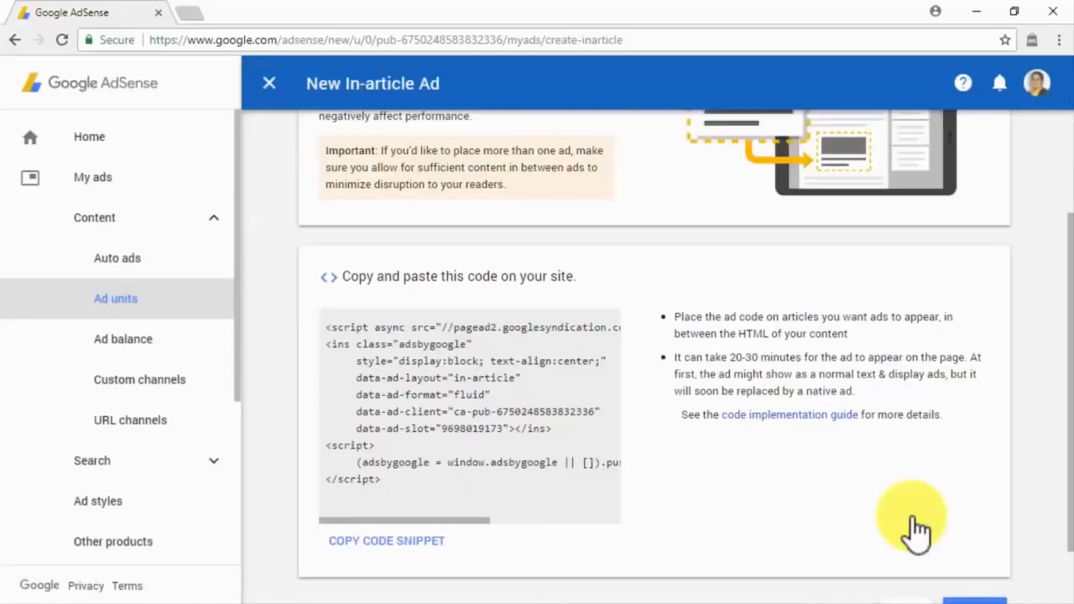
Step: Copy the IA Test Ad code snippet and finish back at the Ad units list
{"action": "scroll", "coordinate": [917, 528], "scroll_direction": "down", "scroll_amount": 1}
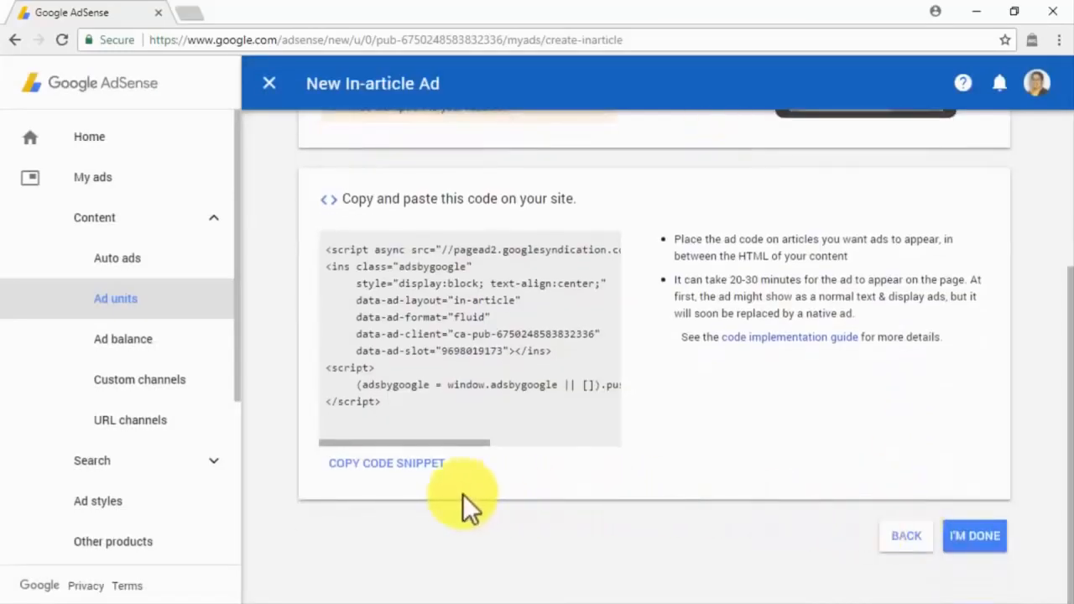
{"action": "left_click", "coordinate": [440, 472]}
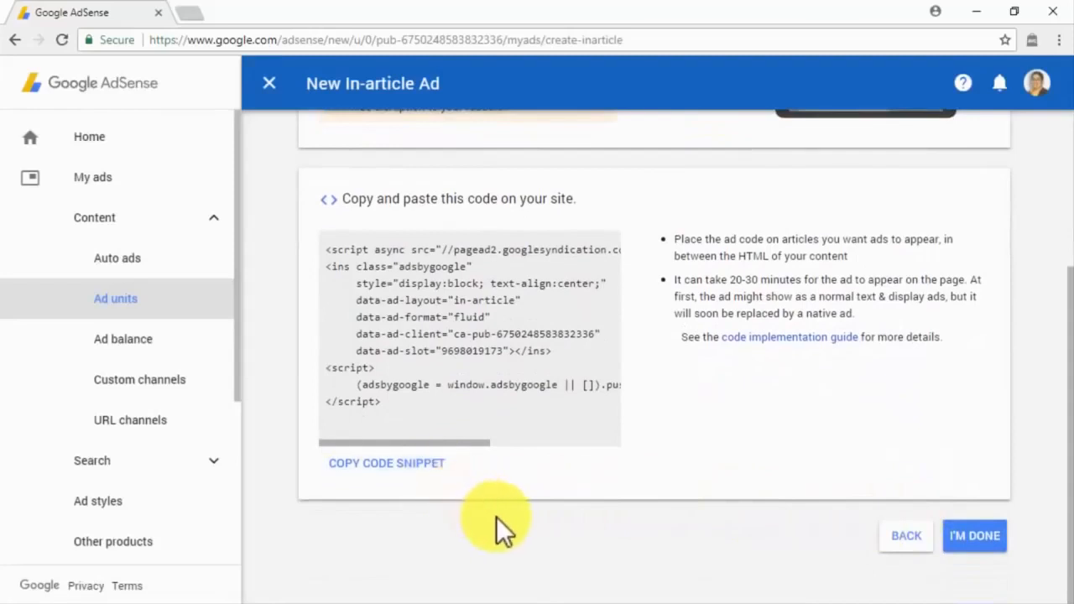
{"action": "left_click", "coordinate": [974, 542]}
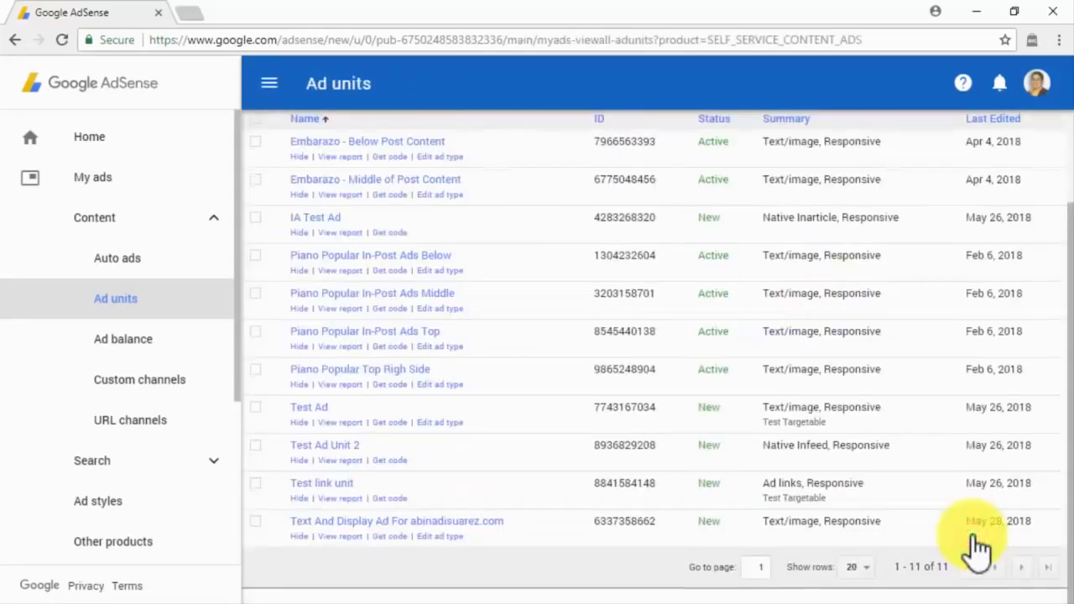
Step: Go through My ads to the Ad units list showing IA Test Ad, Test Ad, Test Ad Unit 2 and Test link unit
{"action": "scroll", "coordinate": [976, 545], "scroll_direction": "up", "scroll_amount": 2}
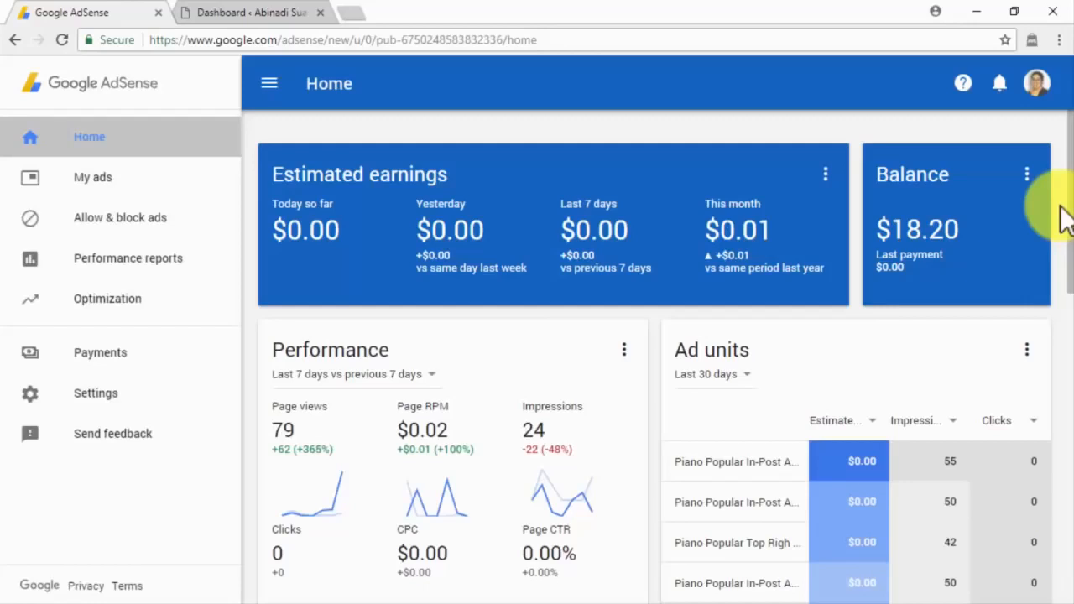
{"action": "left_click", "coordinate": [223, 178]}
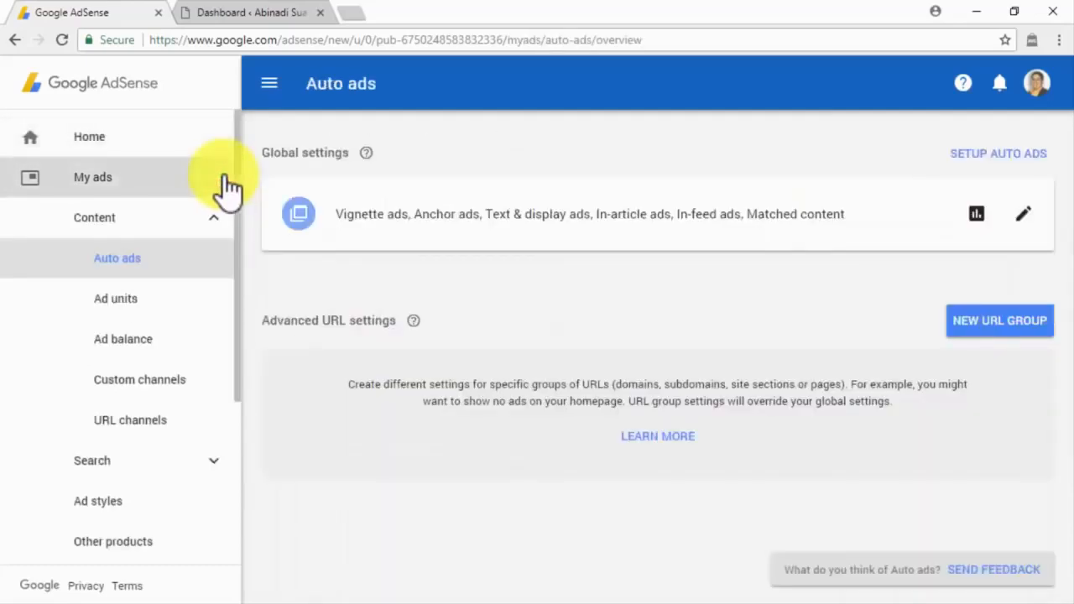
{"action": "left_click", "coordinate": [224, 302]}
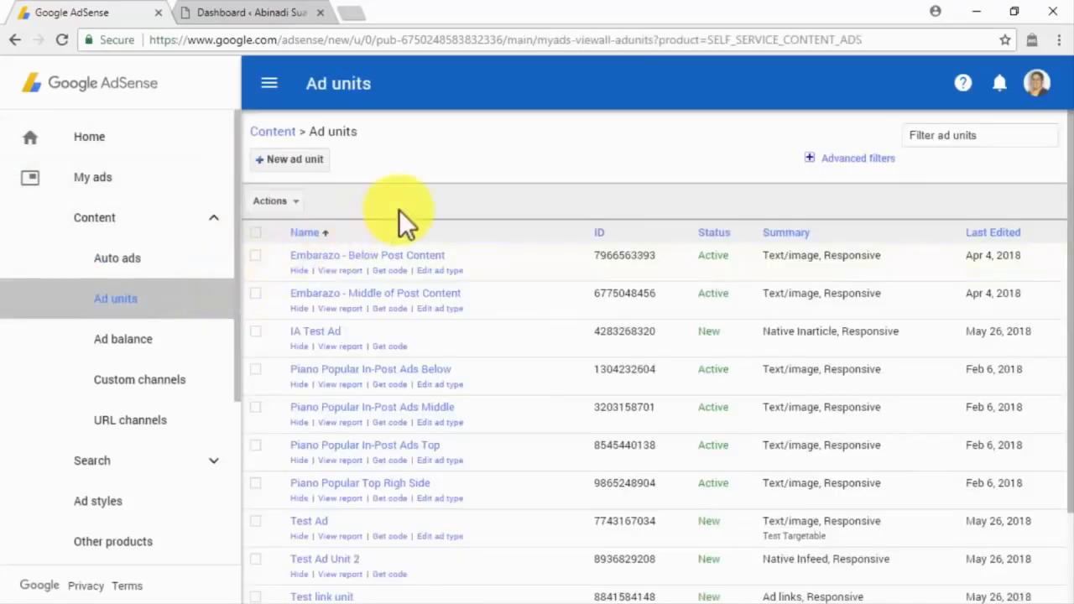
Step: Bring up the Text And Display ad's code, select all of it, and switch to the WordPress Dashboard
{"action": "scroll", "coordinate": [533, 322], "scroll_direction": "down", "scroll_amount": 3}
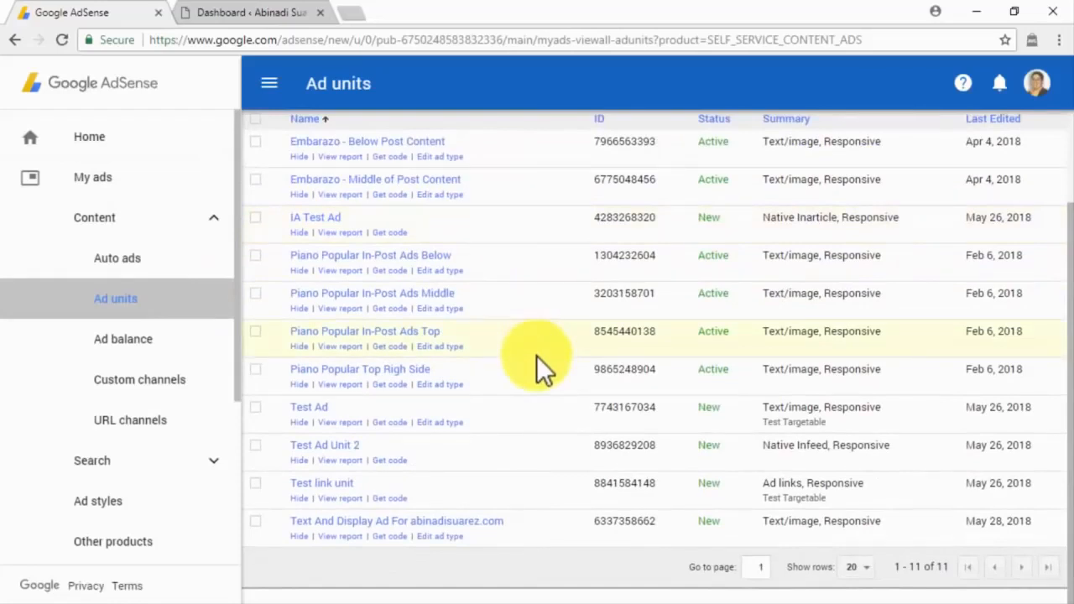
{"action": "left_click", "coordinate": [396, 537]}
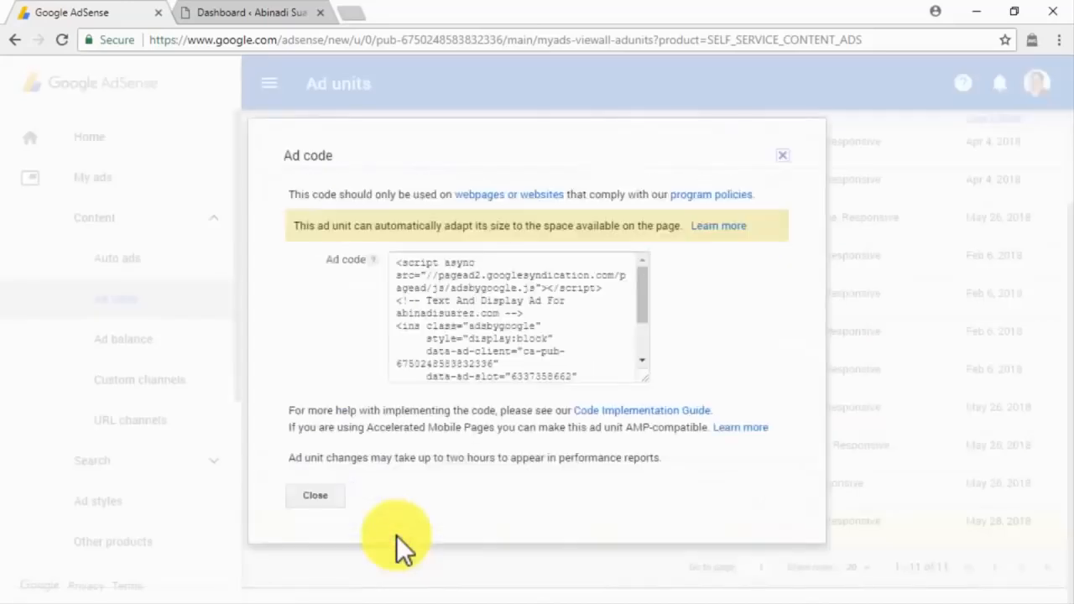
{"action": "mouse_move", "coordinate": [392, 263]}
{"action": "left_mouse_down"}
{"action": "mouse_move", "coordinate": [532, 376]}
{"action": "mouse_move", "coordinate": [557, 412]}
{"action": "mouse_move", "coordinate": [526, 365]}
{"action": "left_mouse_up"}
{"action": "key", "text": "ctrl+c"}
{"action": "left_click", "coordinate": [255, 15]}
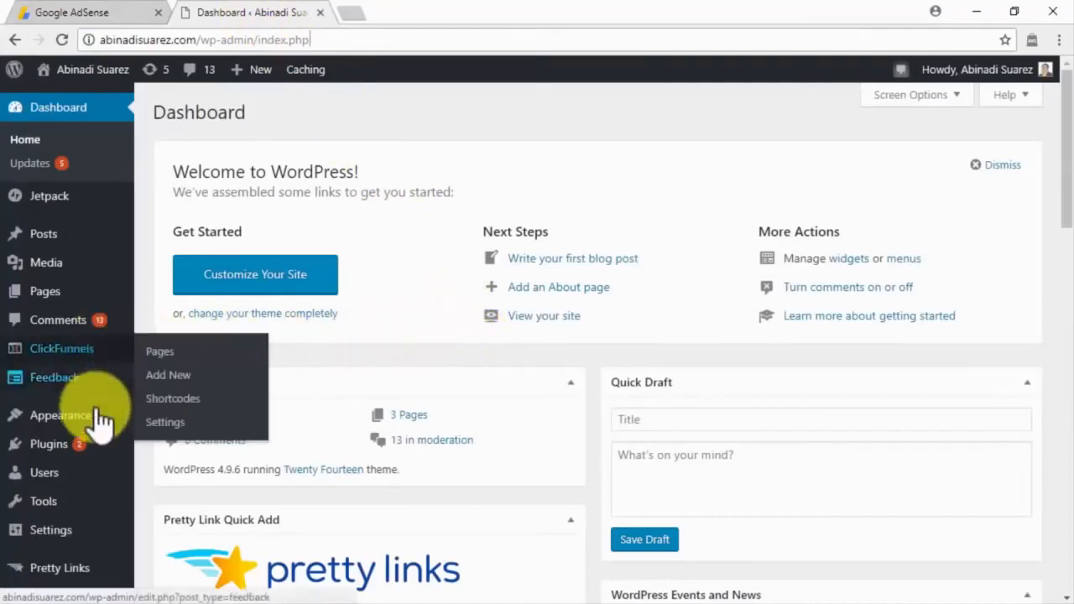
Step: Go to Appearance > Widgets and scroll down to the Custom HTML widget
{"action": "mouse_move", "coordinate": [117, 424]}
{"action": "left_click", "coordinate": [159, 433]}
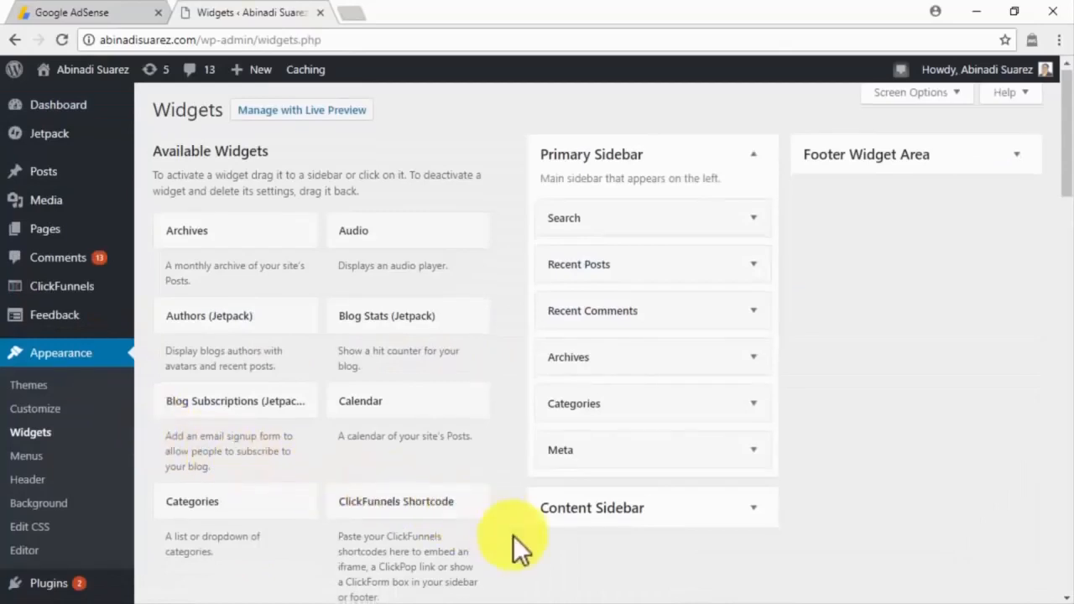
{"action": "scroll", "coordinate": [513, 536], "scroll_direction": "down", "scroll_amount": 2}
{"action": "scroll", "coordinate": [513, 535], "scroll_direction": "down", "scroll_amount": 2}
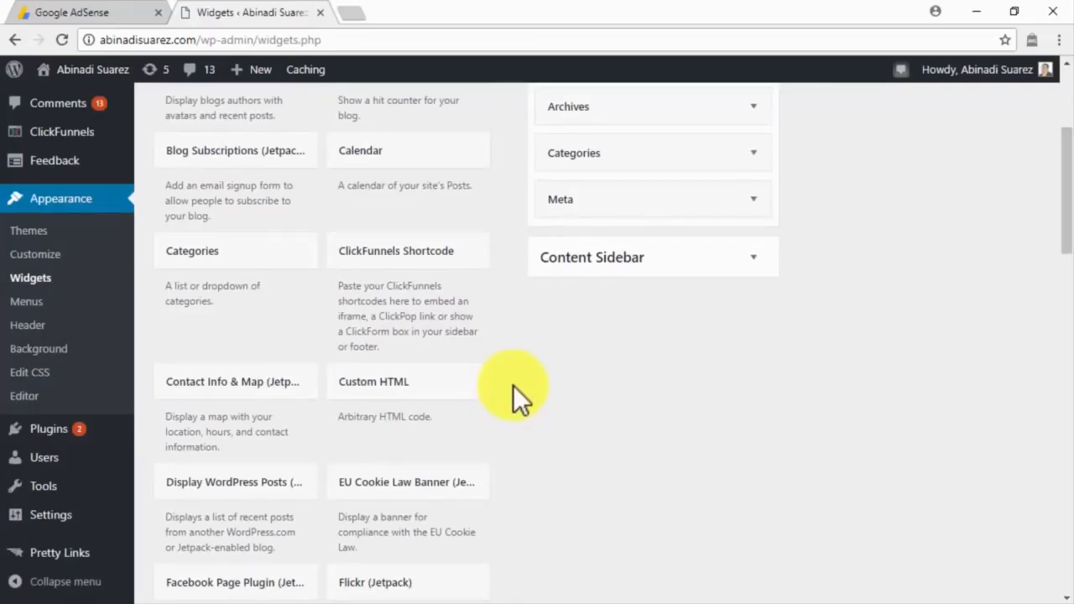
Step: Add a Custom HTML widget to the Content Sidebar
{"action": "left_click", "coordinate": [470, 391]}
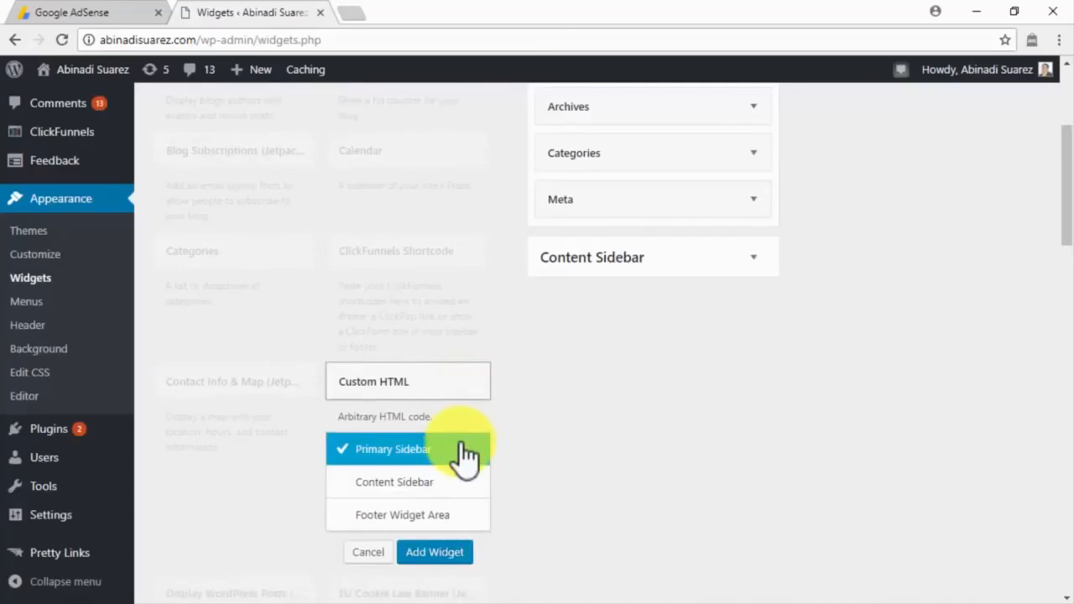
{"action": "left_click", "coordinate": [461, 483]}
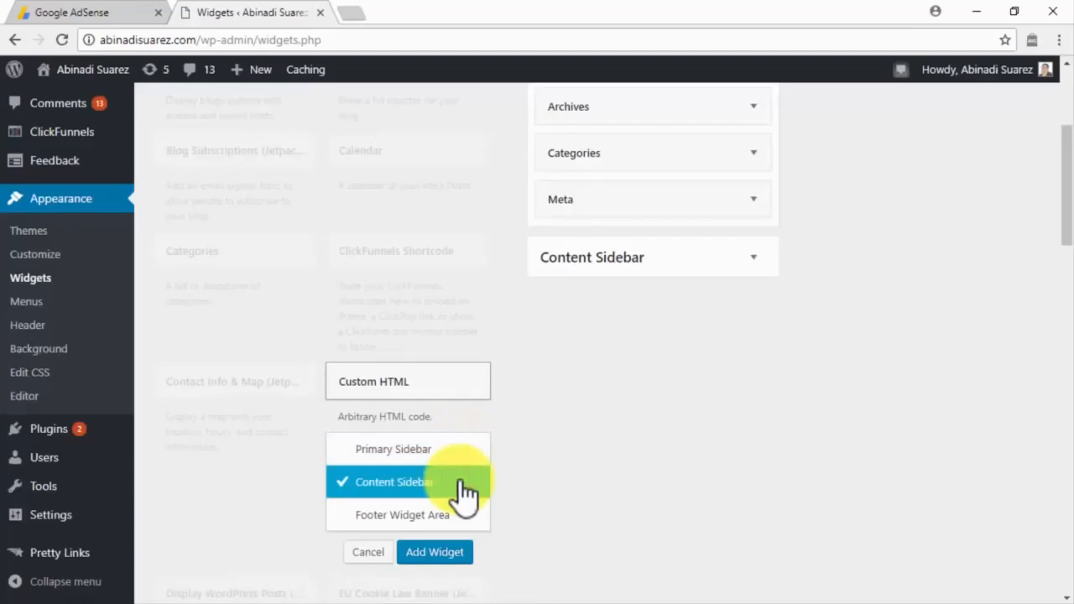
{"action": "left_click", "coordinate": [431, 551]}
Step: Title the widget 'Advertisement', paste the AdSense ad code as its content, and save it
{"action": "left_click", "coordinate": [557, 381]}
{"action": "type", "text": "Advertisement"}
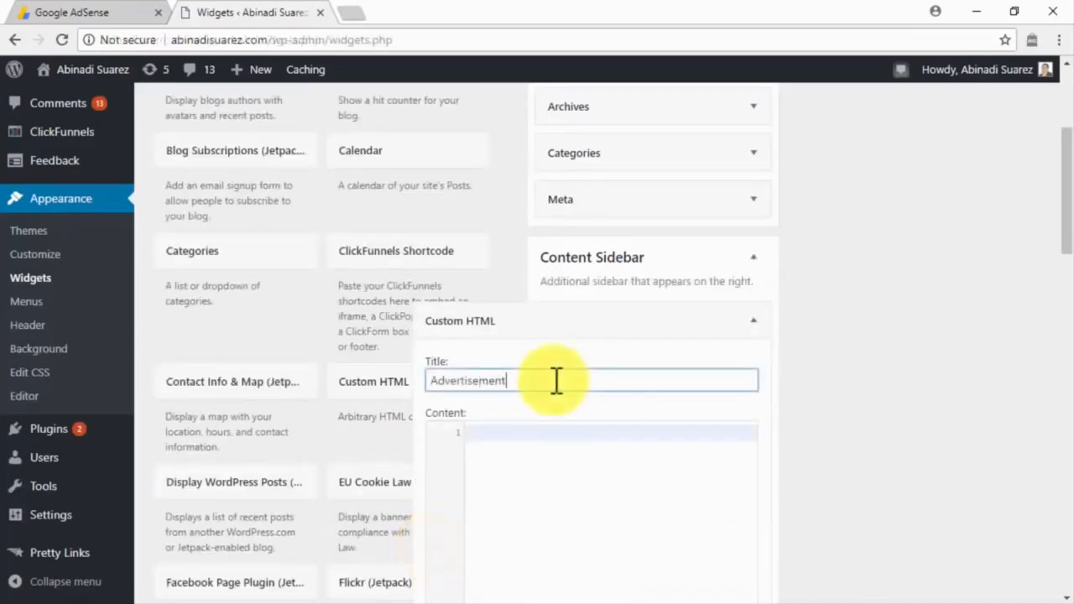
{"action": "left_click", "coordinate": [554, 432]}
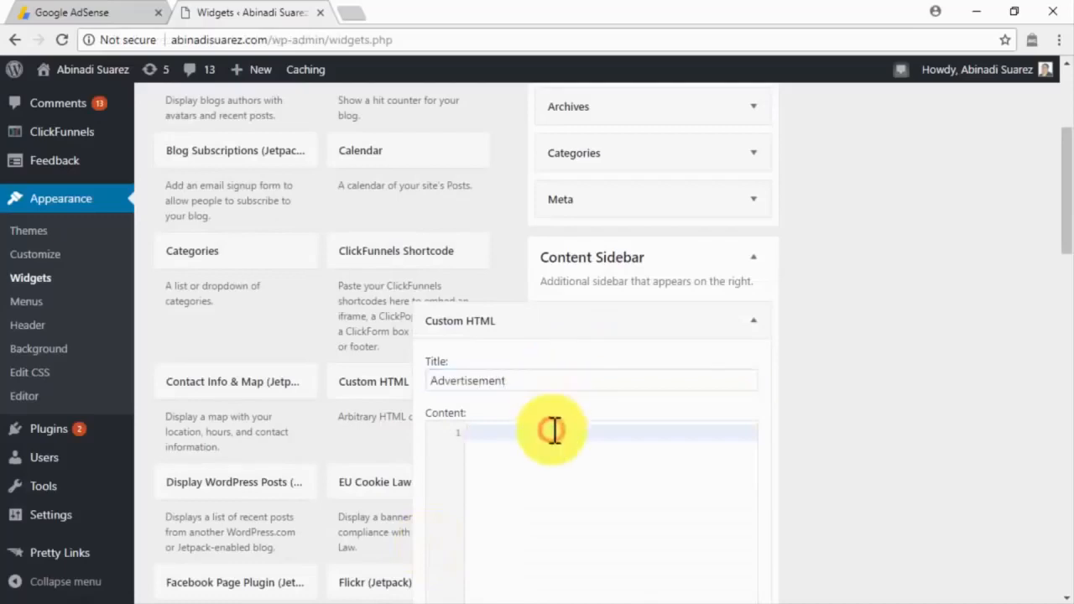
{"action": "key", "text": "ctrl+v"}
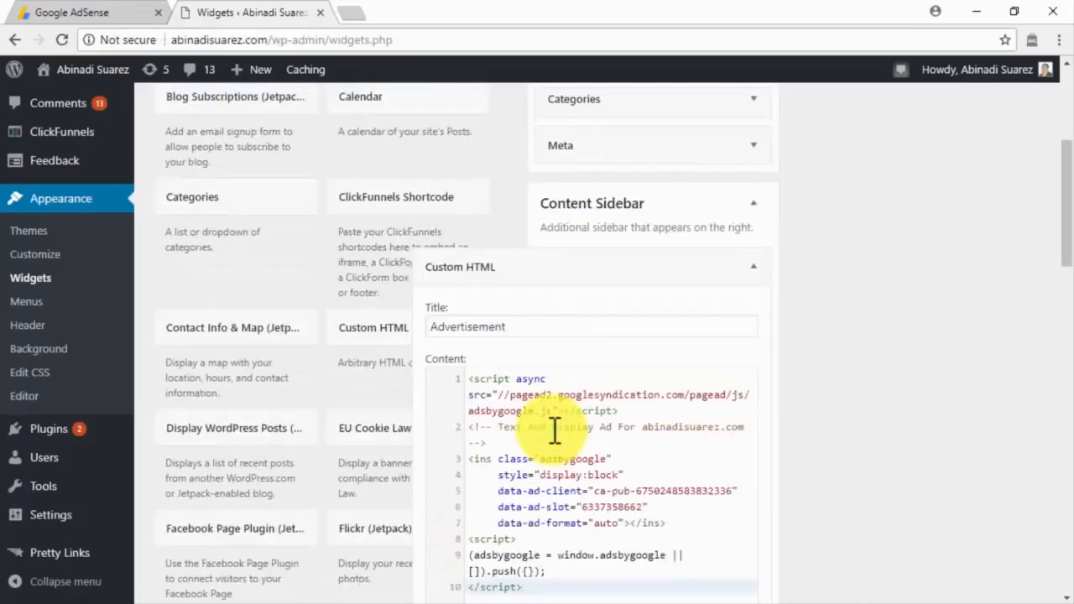
{"action": "scroll", "coordinate": [554, 432], "scroll_direction": "down", "scroll_amount": 3}
{"action": "left_click", "coordinate": [739, 475]}
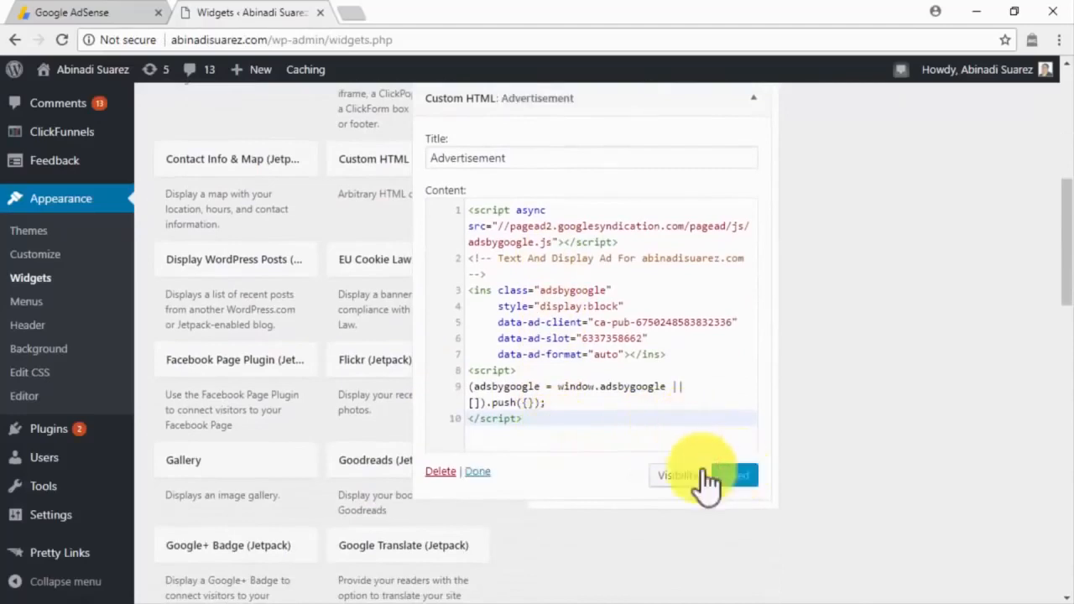
{"action": "left_click", "coordinate": [476, 473]}
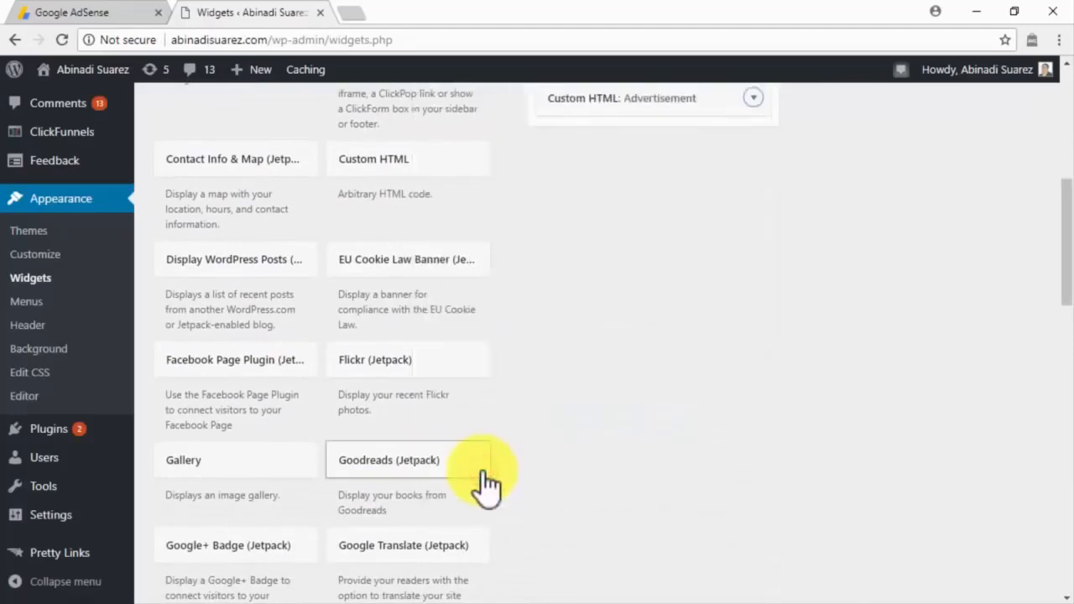
{"action": "scroll", "coordinate": [517, 432], "scroll_direction": "up", "scroll_amount": 2}
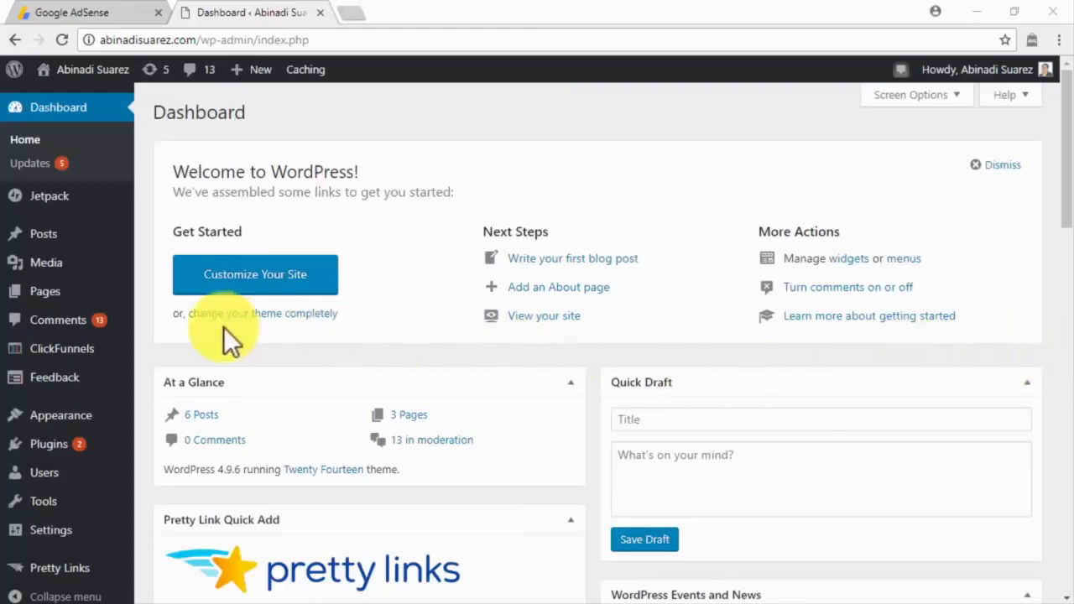
Step: Search Plugins > Add New for 'adsense', then install and activate Advanced Ads
{"action": "mouse_move", "coordinate": [80, 445]}
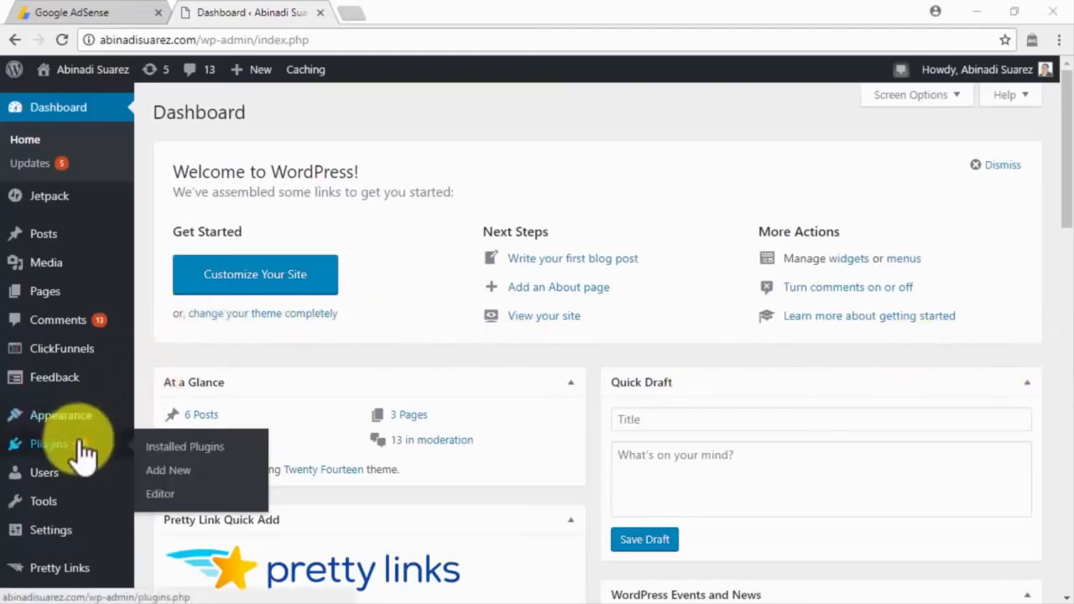
{"action": "left_click", "coordinate": [186, 479]}
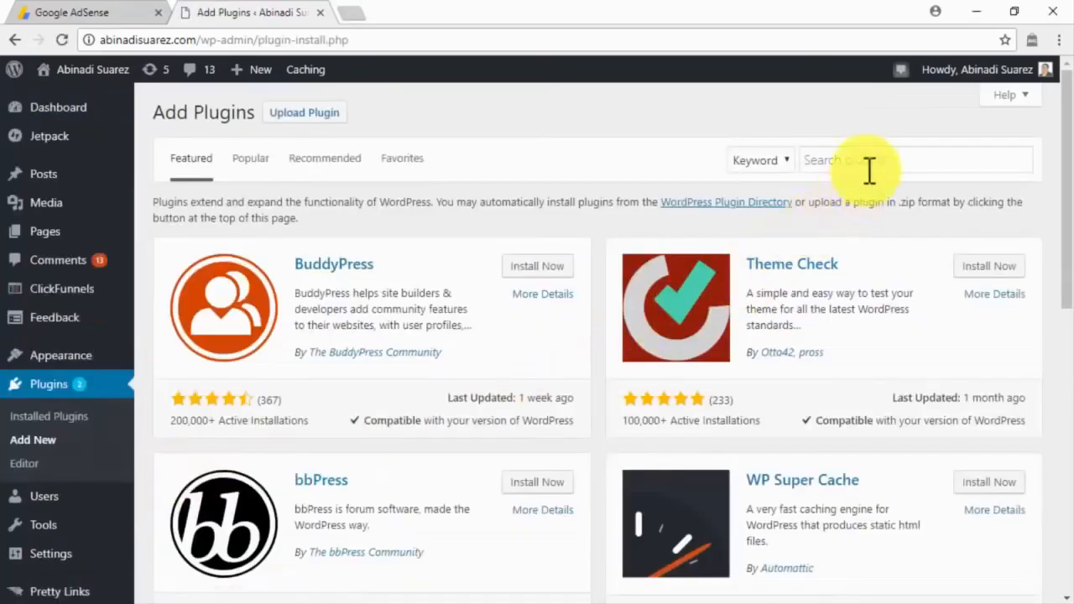
{"action": "left_click", "coordinate": [870, 170]}
{"action": "type", "text": "adsense"}
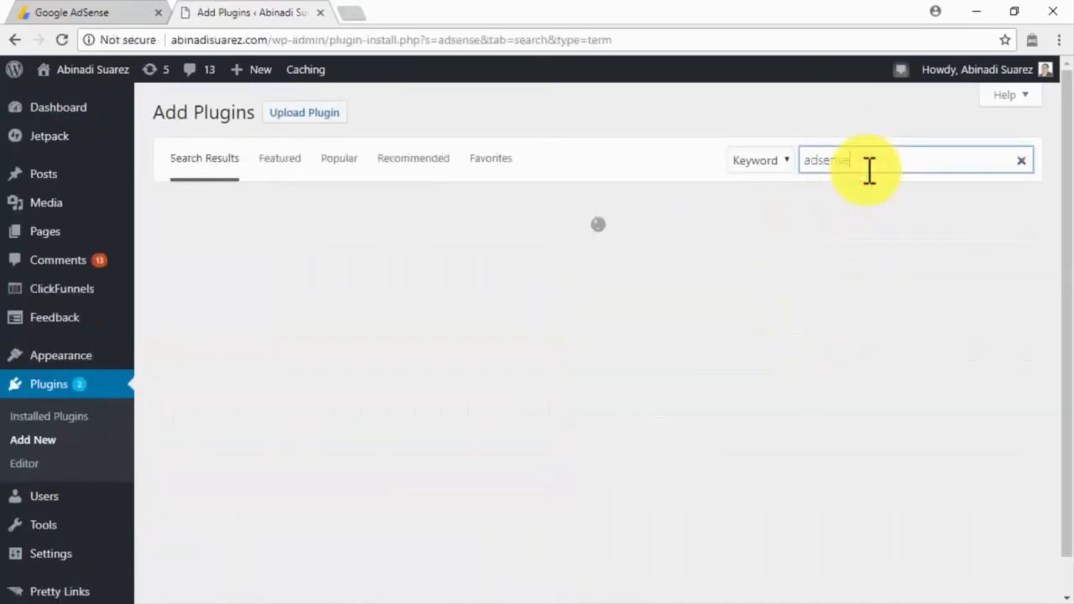
{"action": "scroll", "coordinate": [866, 170], "scroll_direction": "down", "scroll_amount": 5}
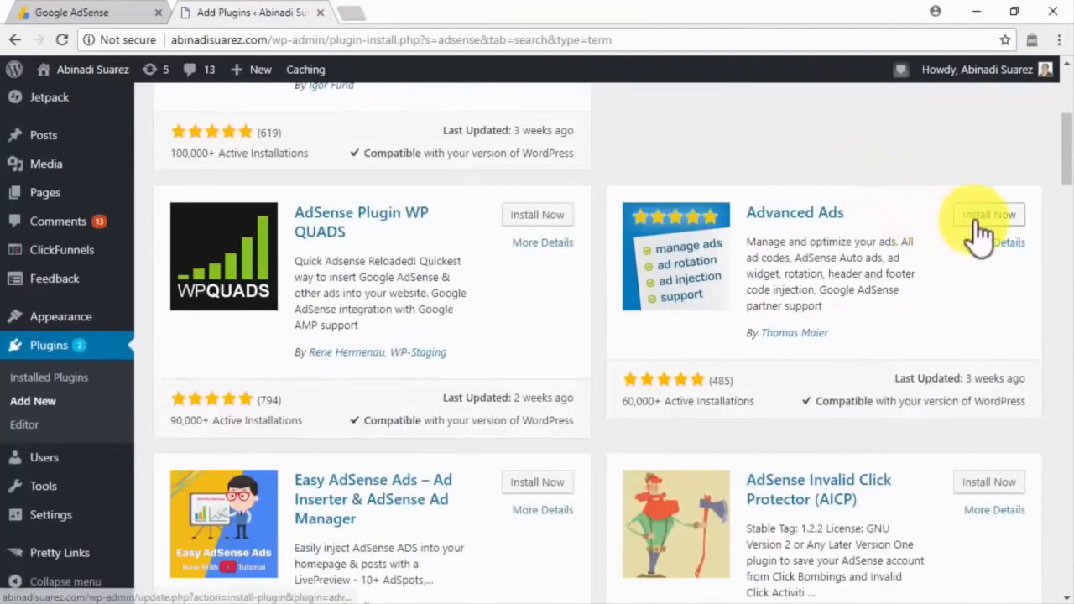
{"action": "left_click", "coordinate": [978, 220]}
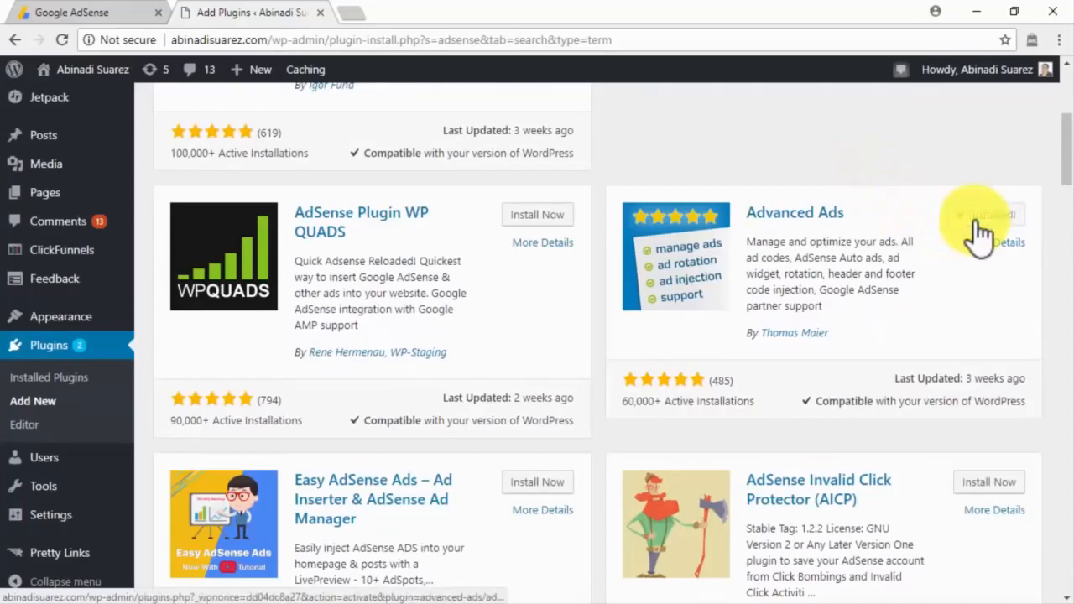
{"action": "left_click", "coordinate": [978, 220]}
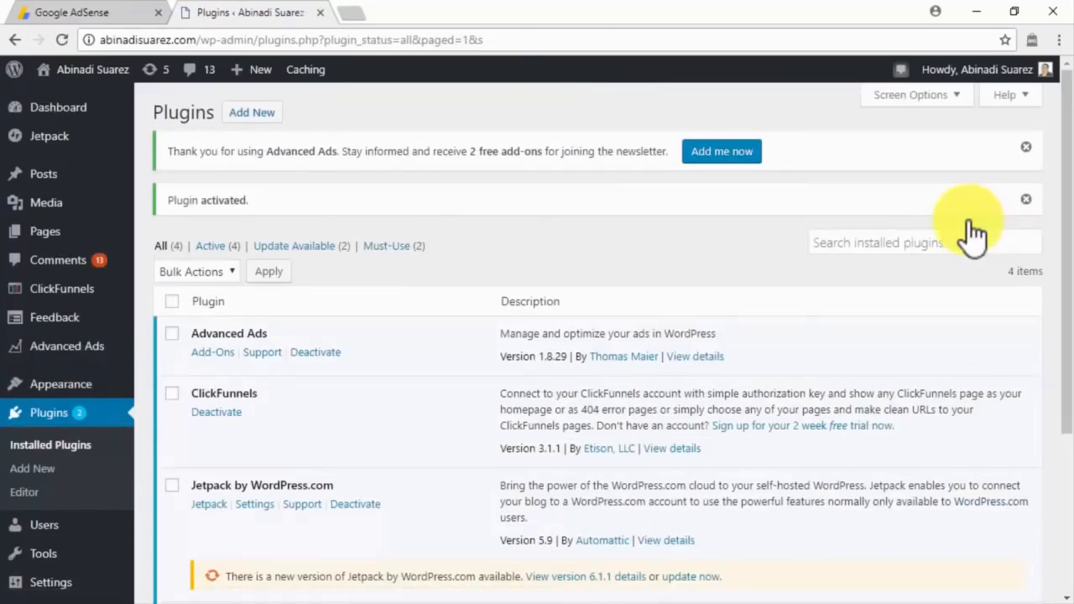
Step: Open AdSense Settings > Account information and select the publisher ID to copy it
{"action": "left_click", "coordinate": [140, 18]}
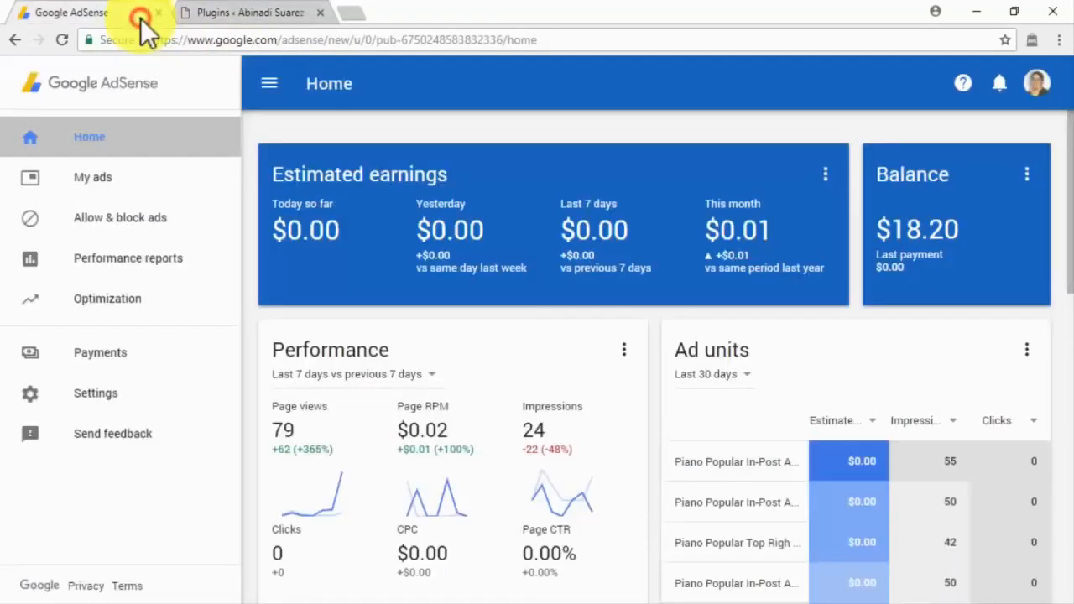
{"action": "left_click", "coordinate": [200, 393]}
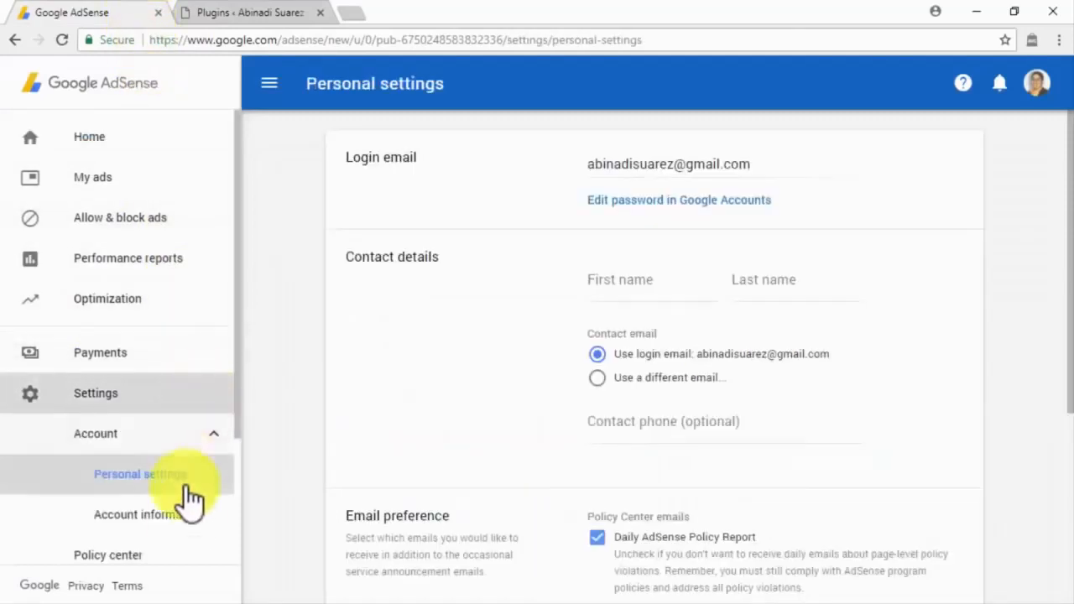
{"action": "left_click", "coordinate": [183, 524]}
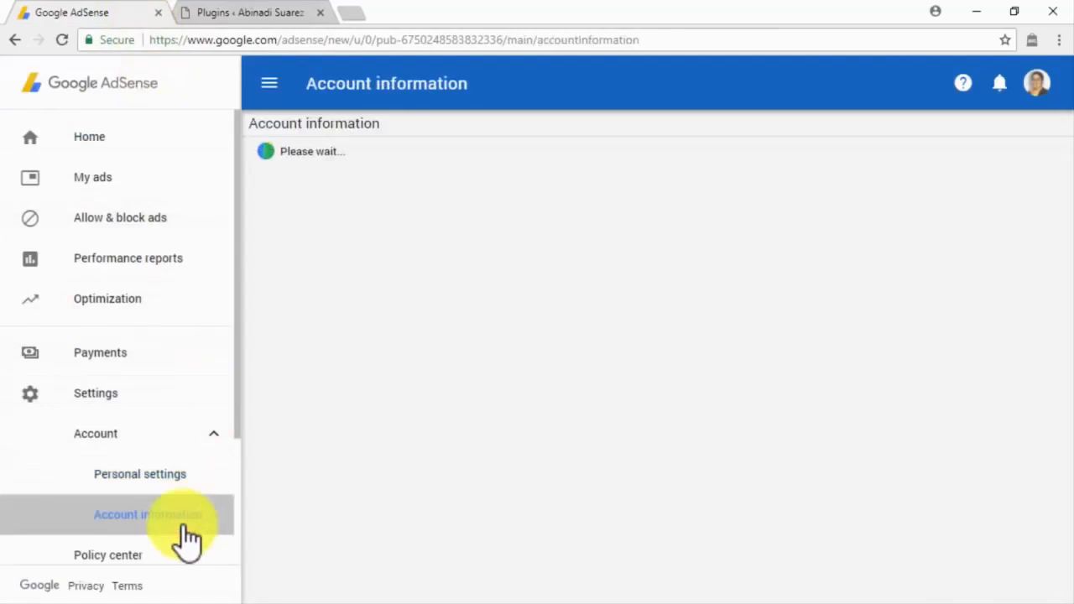
{"action": "left_click_drag", "start_coordinate": [559, 154], "coordinate": [438, 155]}
{"action": "key", "text": "ctrl+c"}
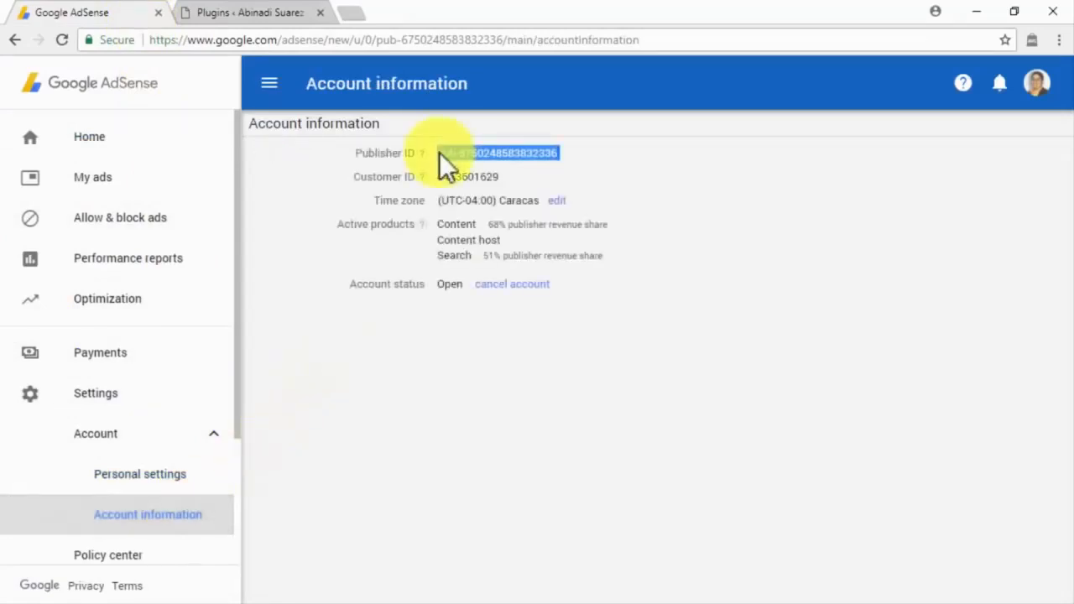
{"action": "mouse_move", "coordinate": [115, 353]}
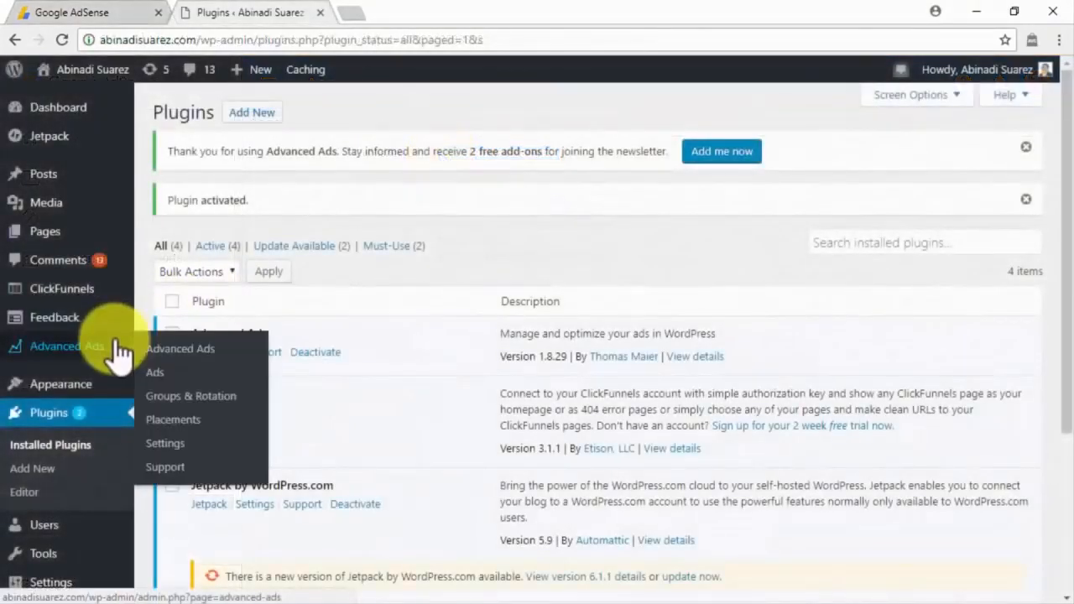
Step: Paste the publisher ID into the AdSense ID field of the Advanced Ads settings and save them
{"action": "left_click", "coordinate": [171, 438]}
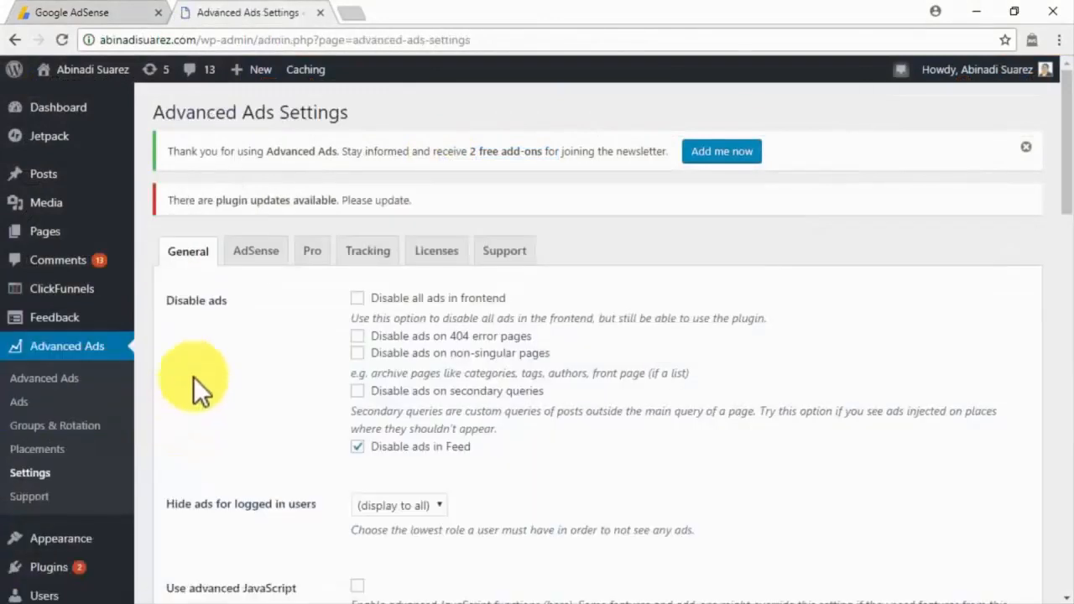
{"action": "left_click", "coordinate": [254, 260]}
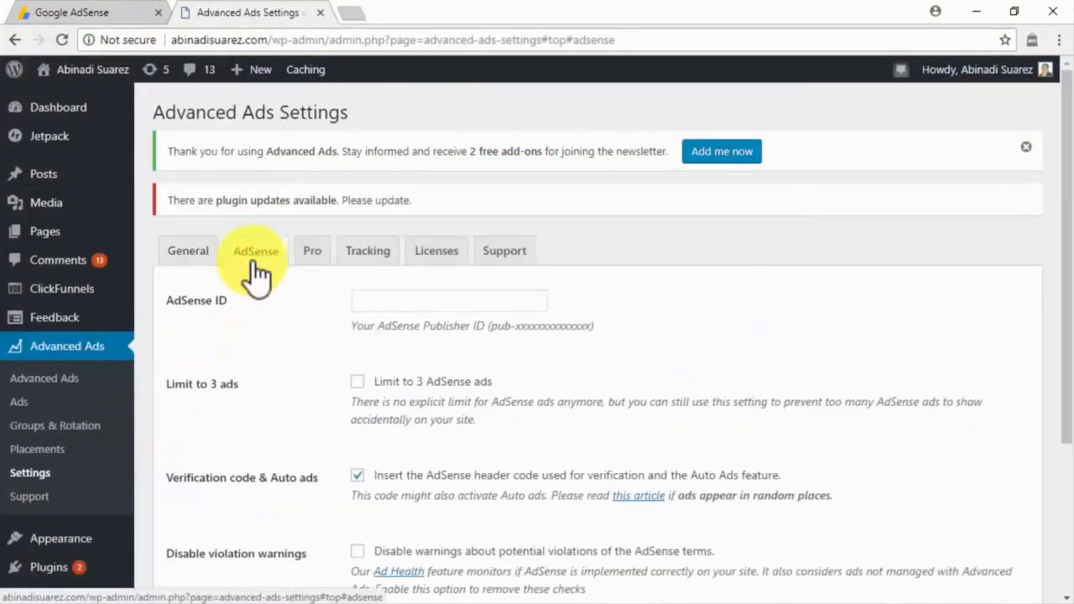
{"action": "left_click", "coordinate": [366, 301]}
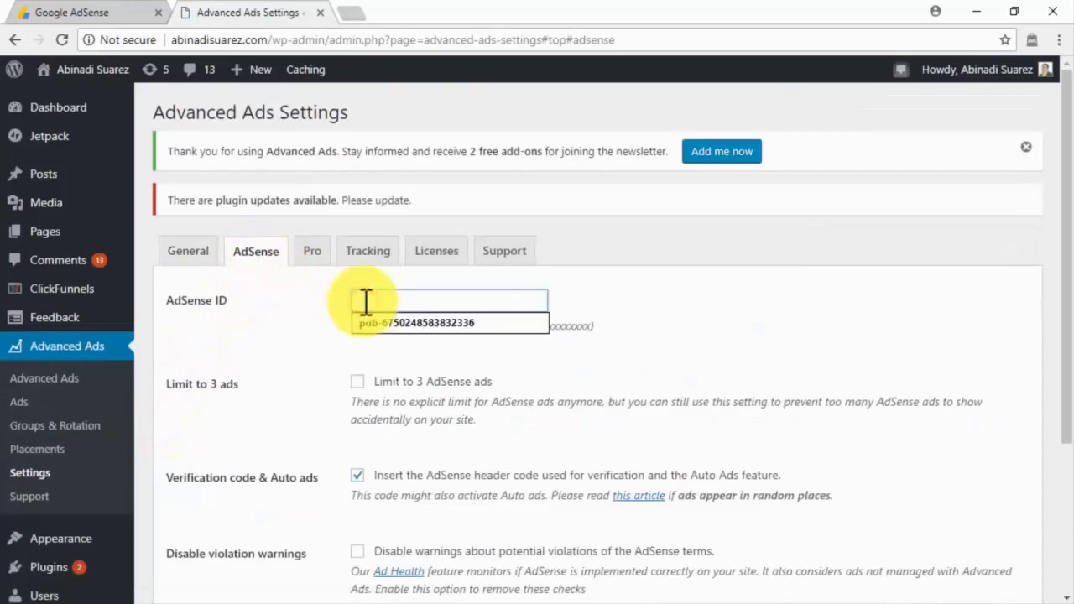
{"action": "key", "text": "ctrl+v"}
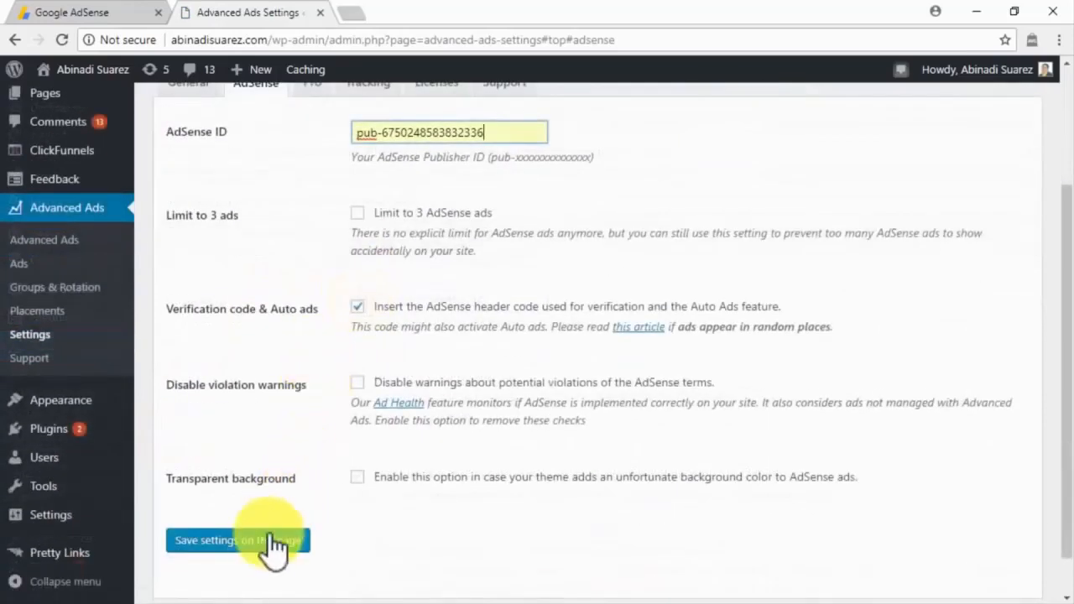
{"action": "left_click", "coordinate": [267, 542]}
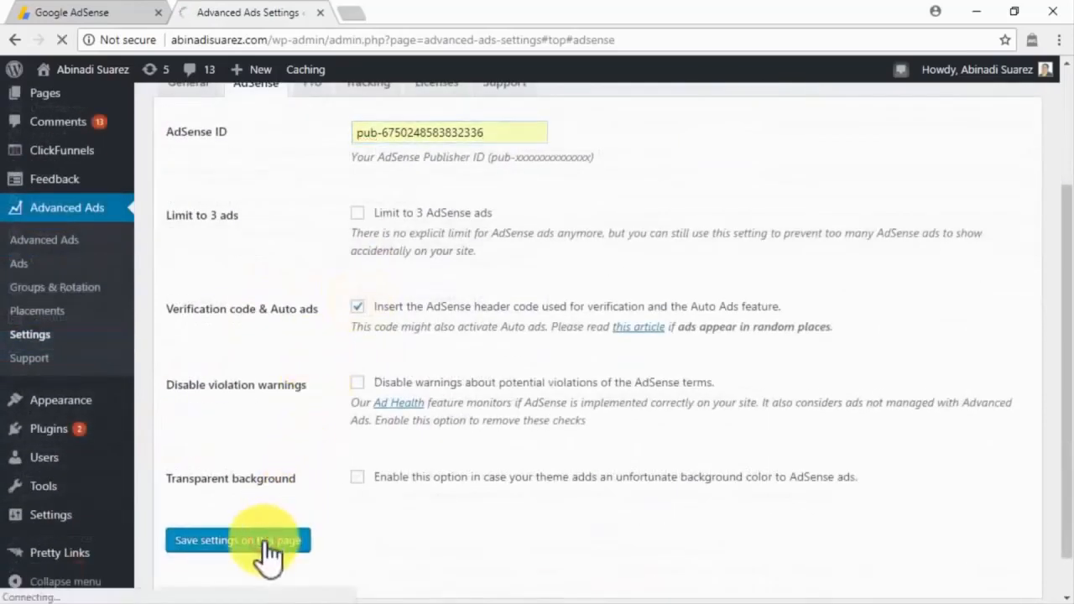
{"action": "left_click", "coordinate": [130, 18]}
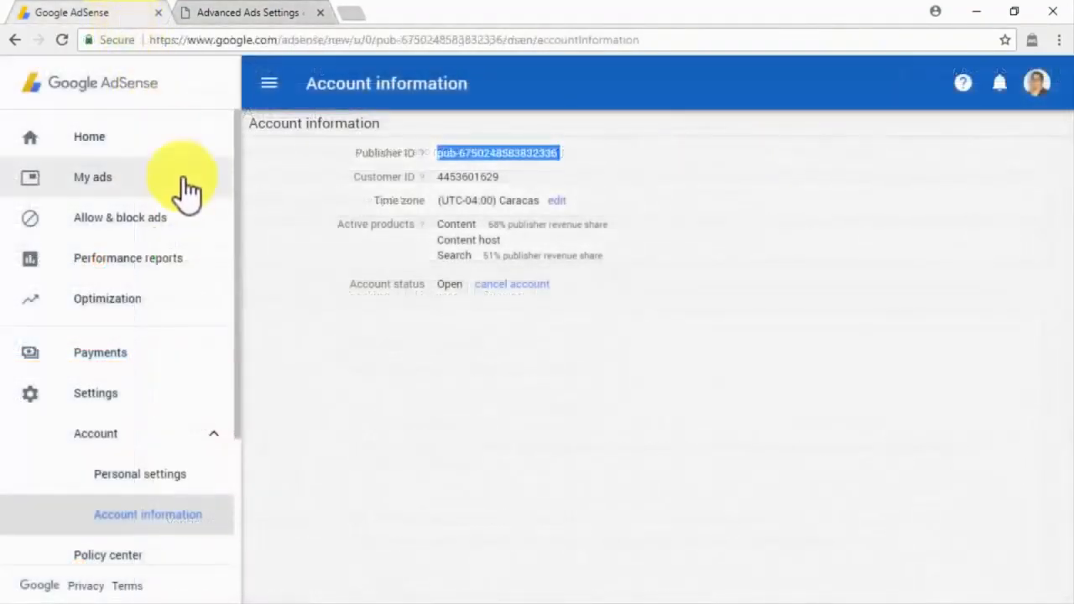
Step: Copy the Auto ads head-tag code snippet from the AdSense Auto ads setup
{"action": "left_click", "coordinate": [186, 186]}
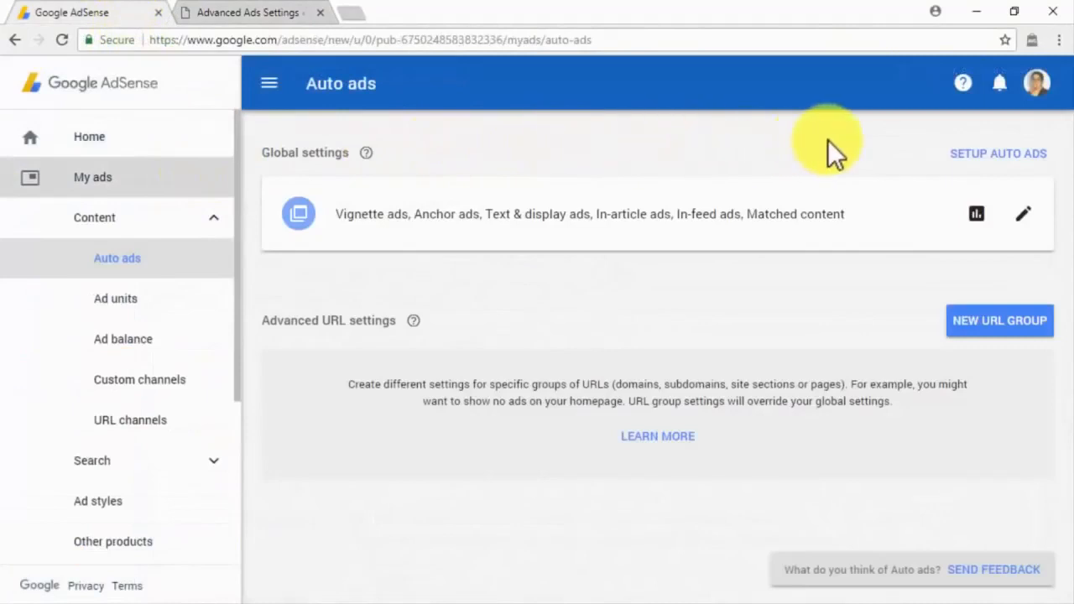
{"action": "left_click", "coordinate": [964, 154]}
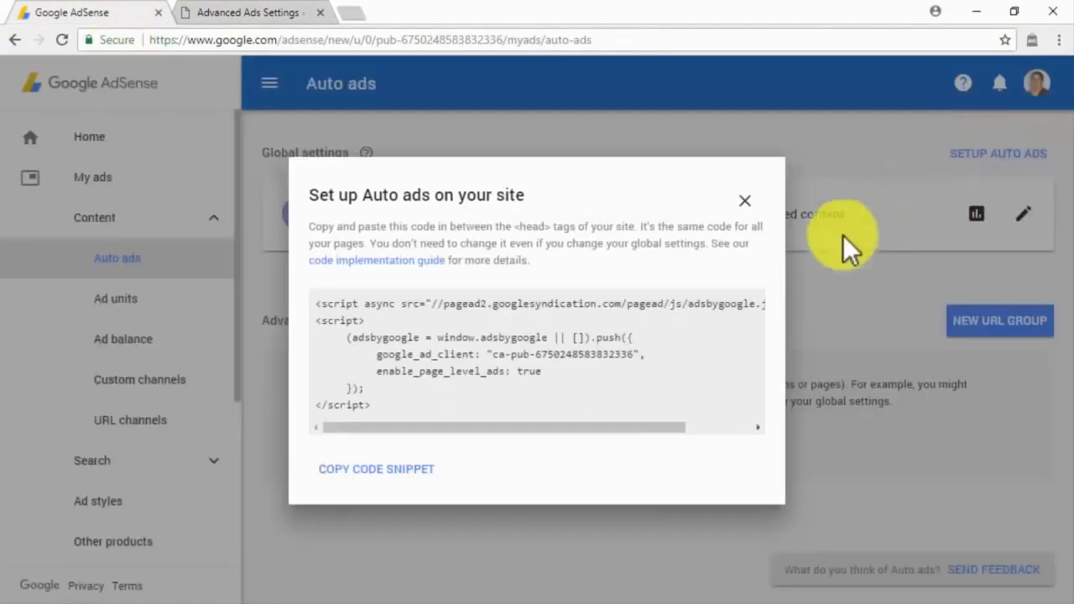
{"action": "left_click", "coordinate": [420, 471]}
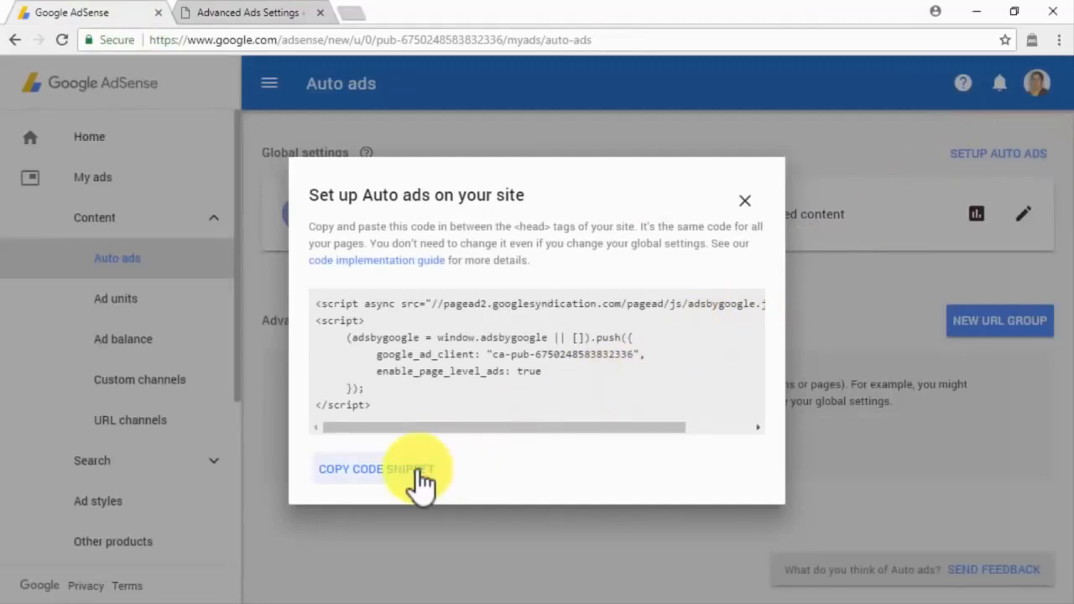
Step: Create a new Advanced Ads ad with the Auto ads code pasted into Ad Parameters
{"action": "left_click", "coordinate": [235, 13]}
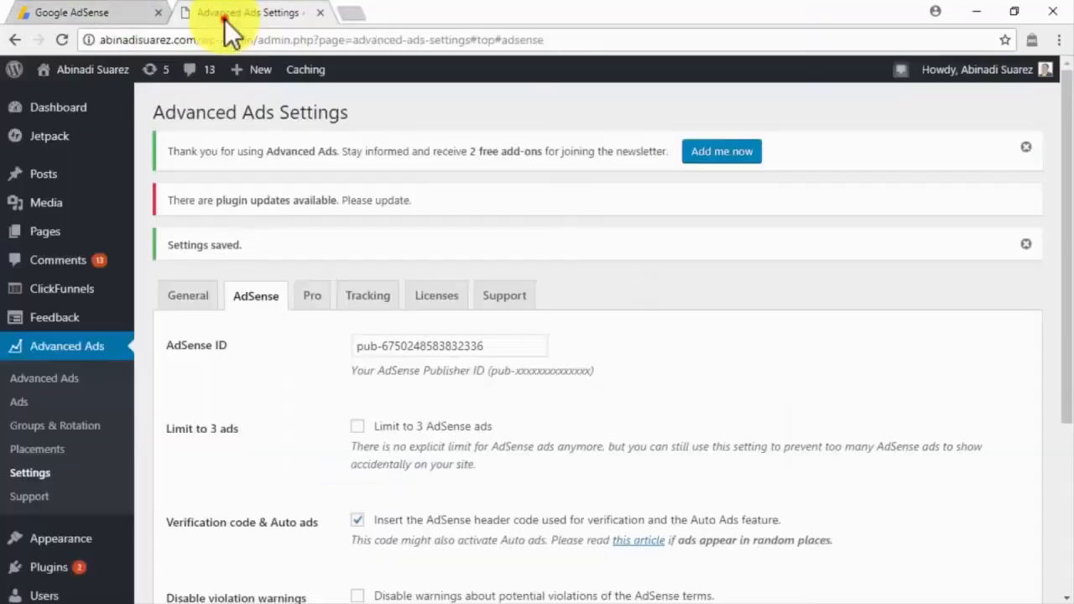
{"action": "left_click", "coordinate": [47, 397]}
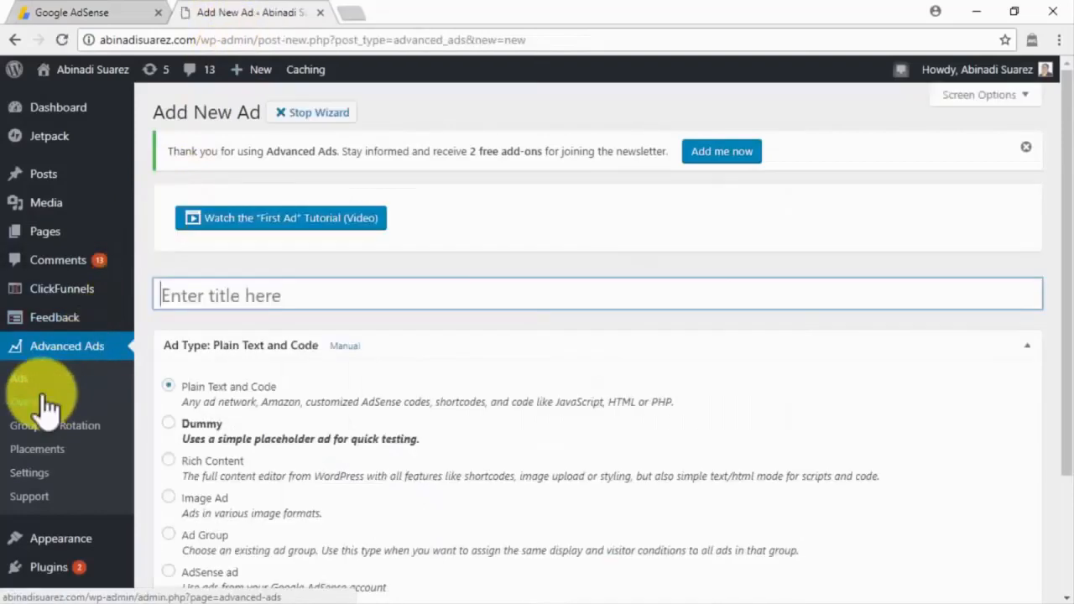
{"action": "scroll", "coordinate": [43, 408], "scroll_direction": "down", "scroll_amount": 3}
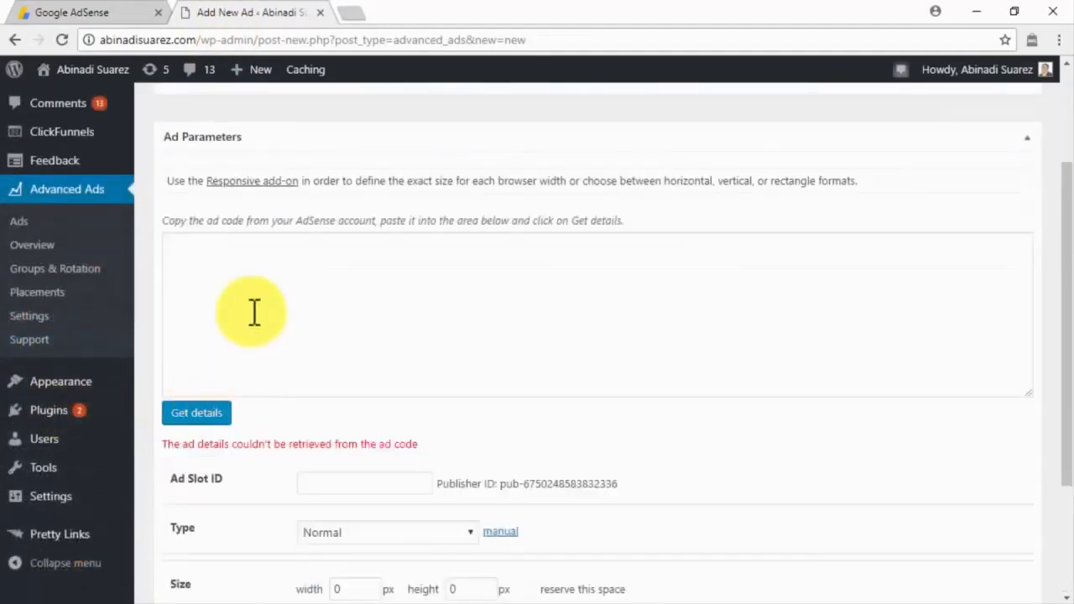
{"action": "left_click", "coordinate": [269, 283]}
{"action": "key", "text": "ctrl+v"}
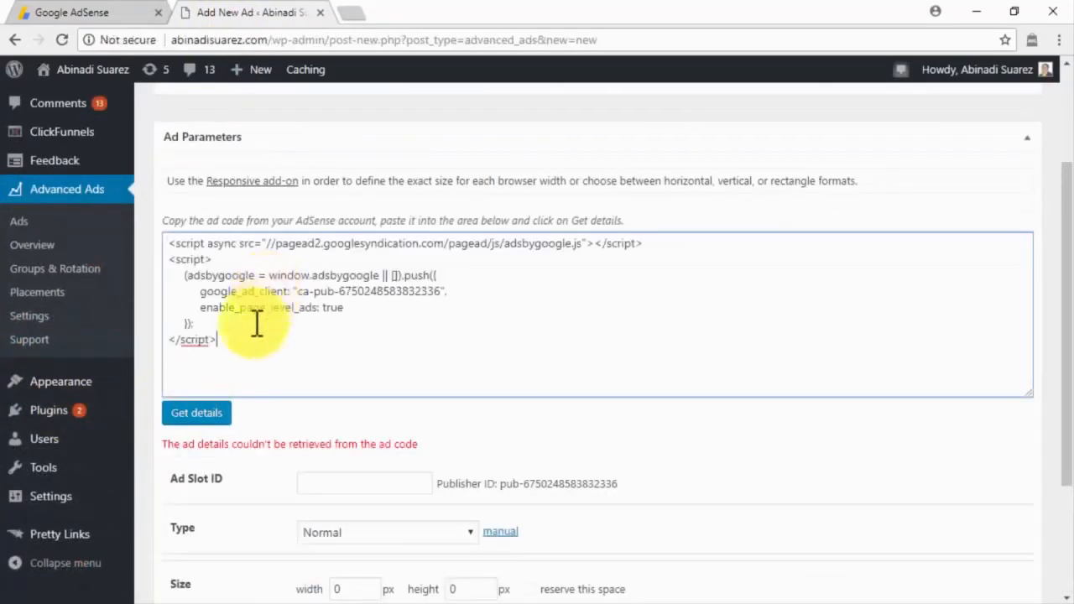
{"action": "left_click", "coordinate": [225, 416]}
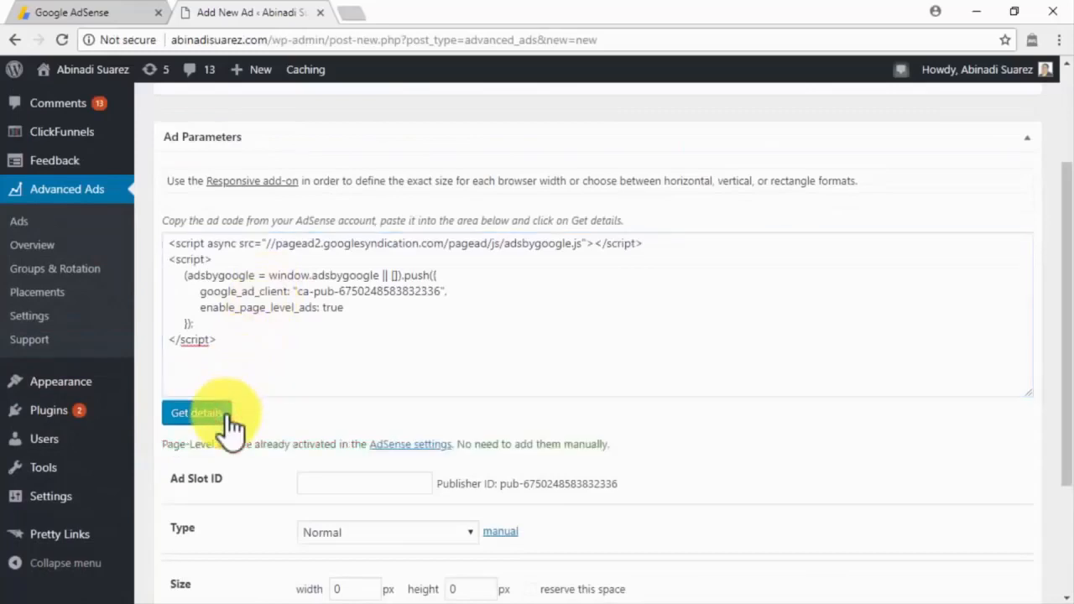
Step: Advance the ad wizard past the parameters and conditions steps
{"action": "scroll", "coordinate": [227, 415], "scroll_direction": "down", "scroll_amount": 2}
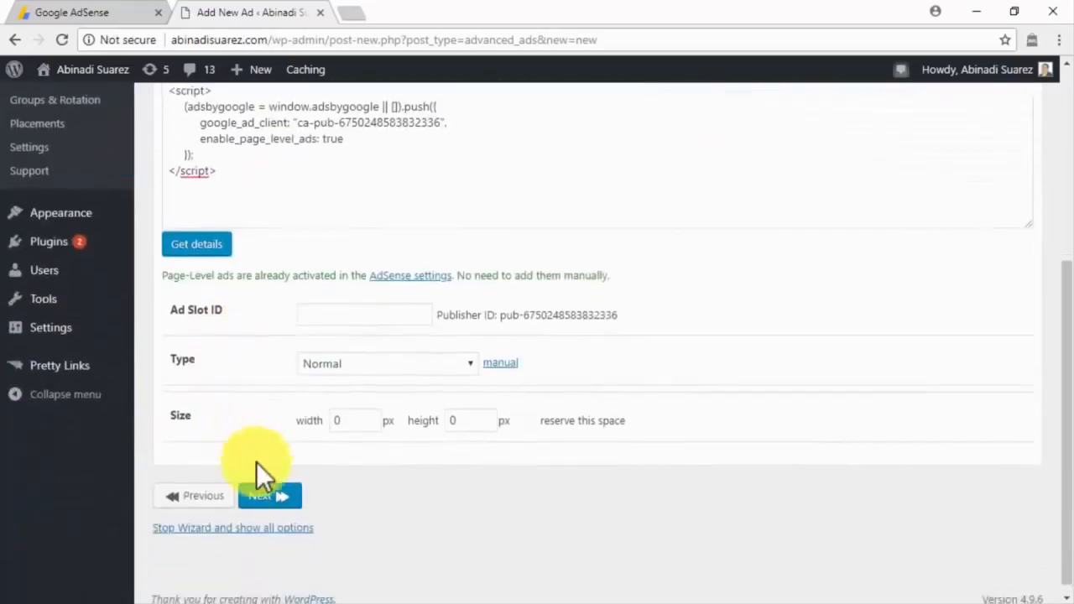
{"action": "left_click", "coordinate": [269, 496]}
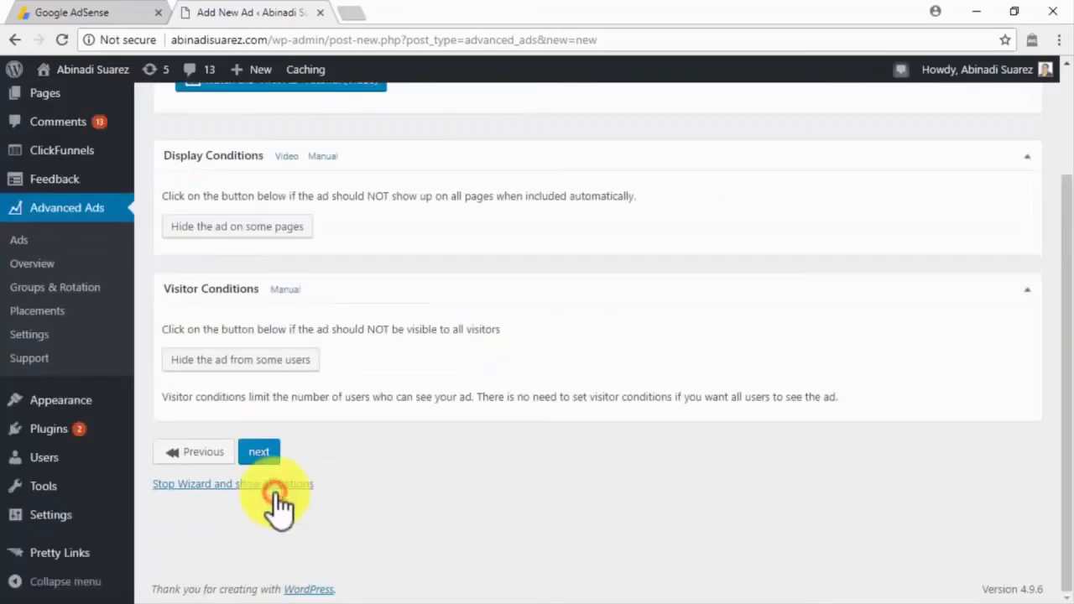
{"action": "scroll", "coordinate": [275, 500], "scroll_direction": "up", "scroll_amount": 3}
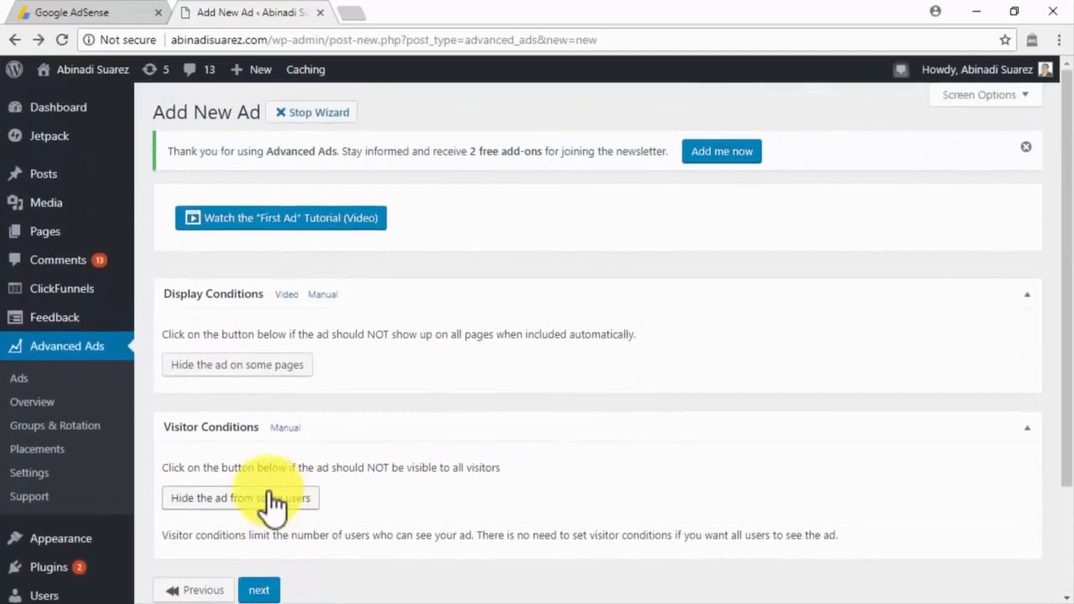
{"action": "left_click", "coordinate": [279, 587]}
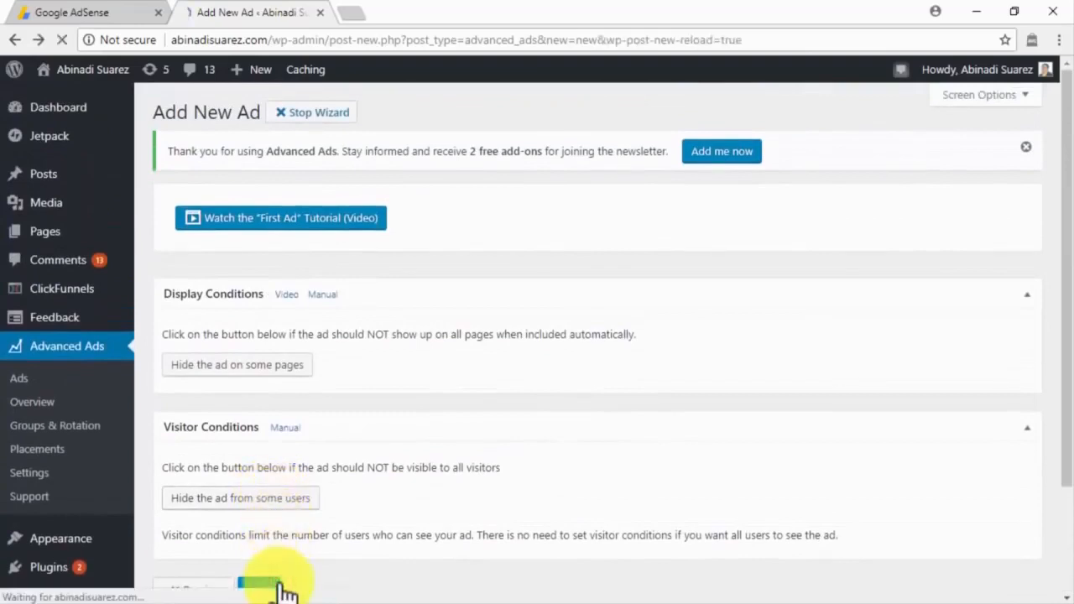
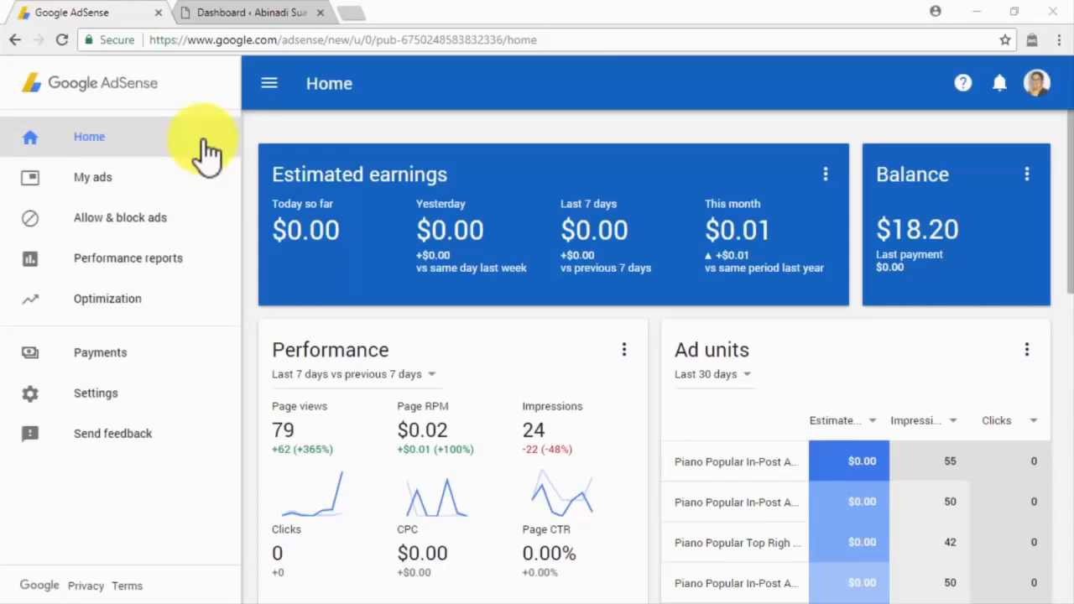
Step: Start a new Text & display ad unit from My ads > Ad units
{"action": "left_click", "coordinate": [200, 183]}
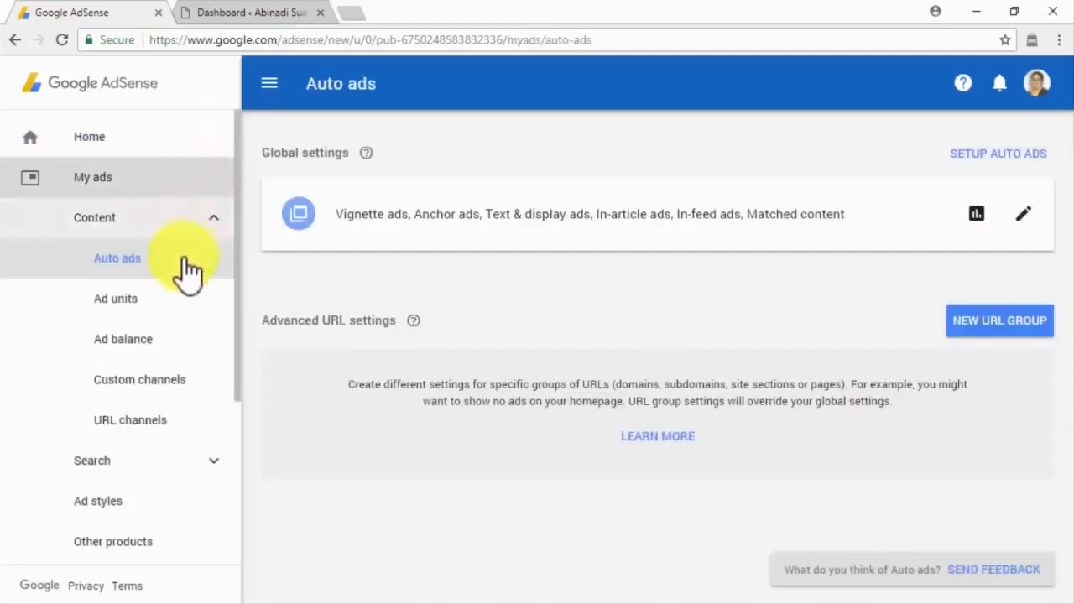
{"action": "left_click", "coordinate": [179, 298]}
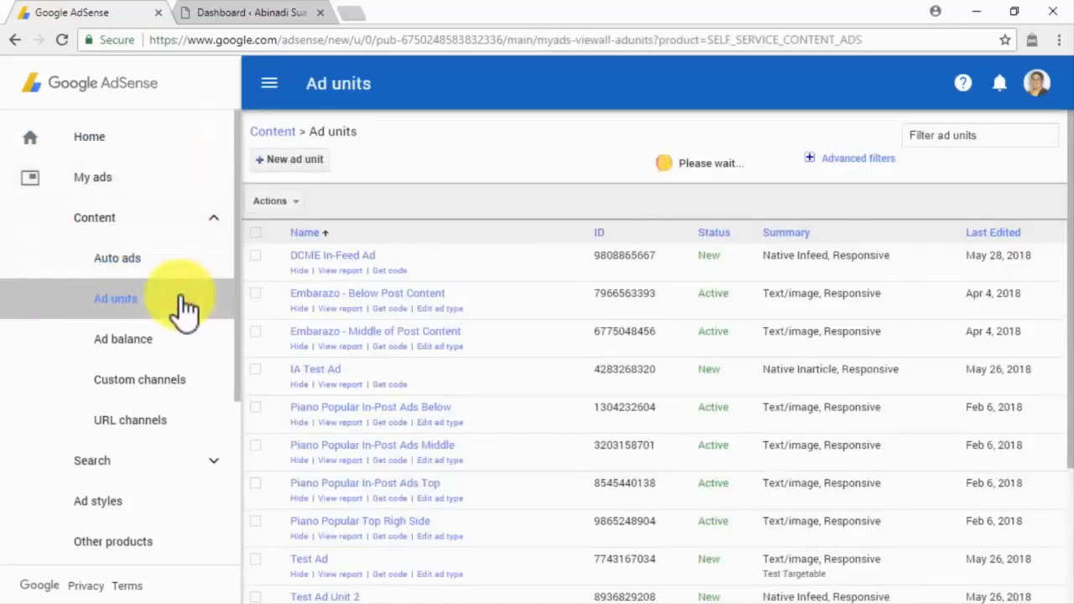
{"action": "left_click", "coordinate": [305, 172]}
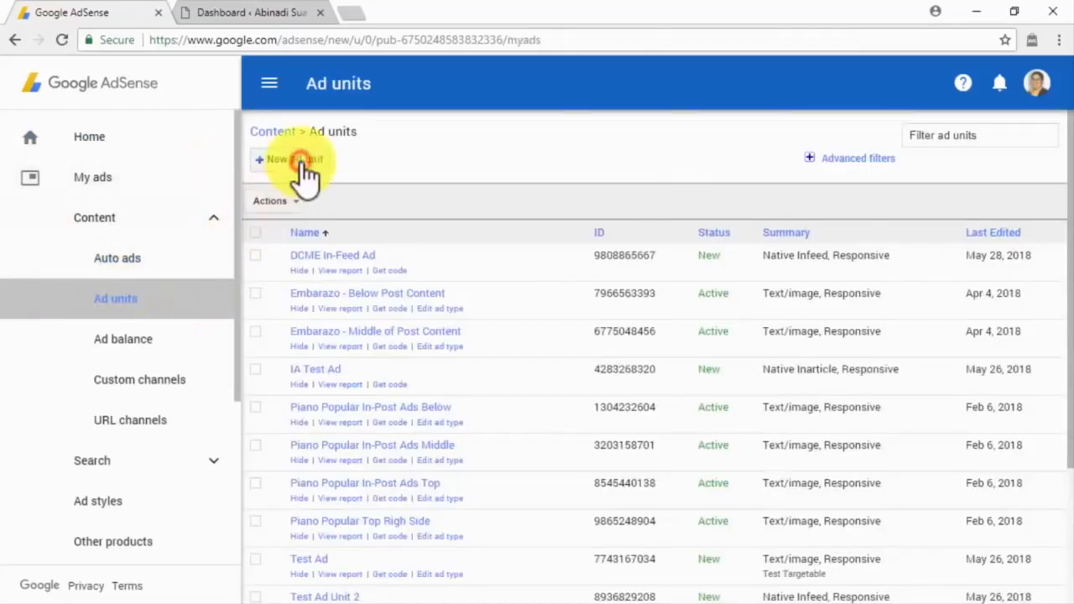
{"action": "left_click", "coordinate": [356, 457]}
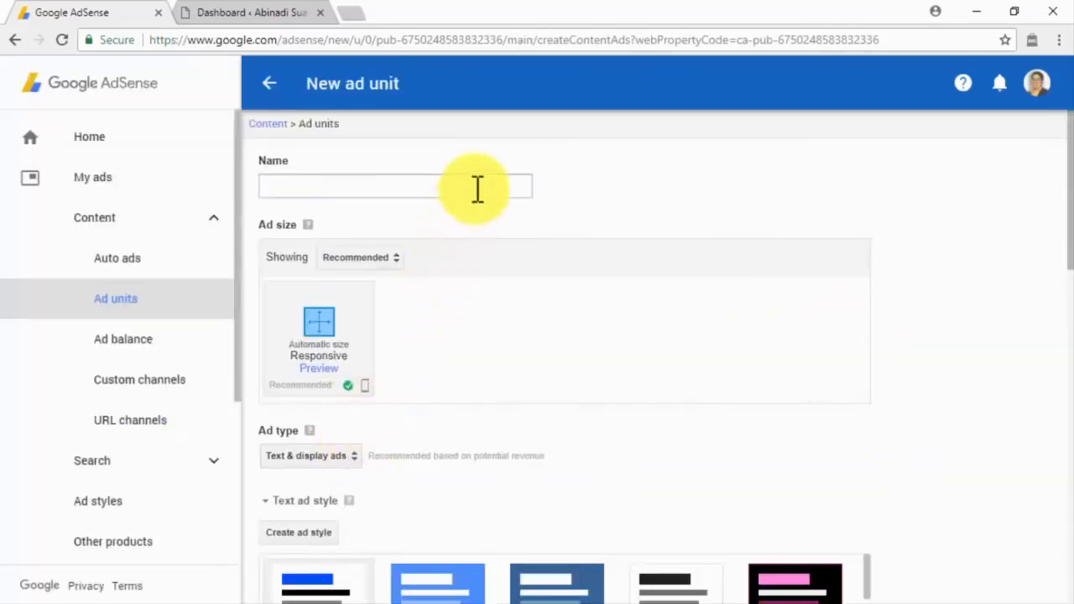
Step: Name the unit 'Link Unit For abinadisuarez.com' and choose the Responsive Links size
{"action": "left_click", "coordinate": [476, 186]}
{"action": "type", "text": "Link Unit For abinadisuarez.com"}
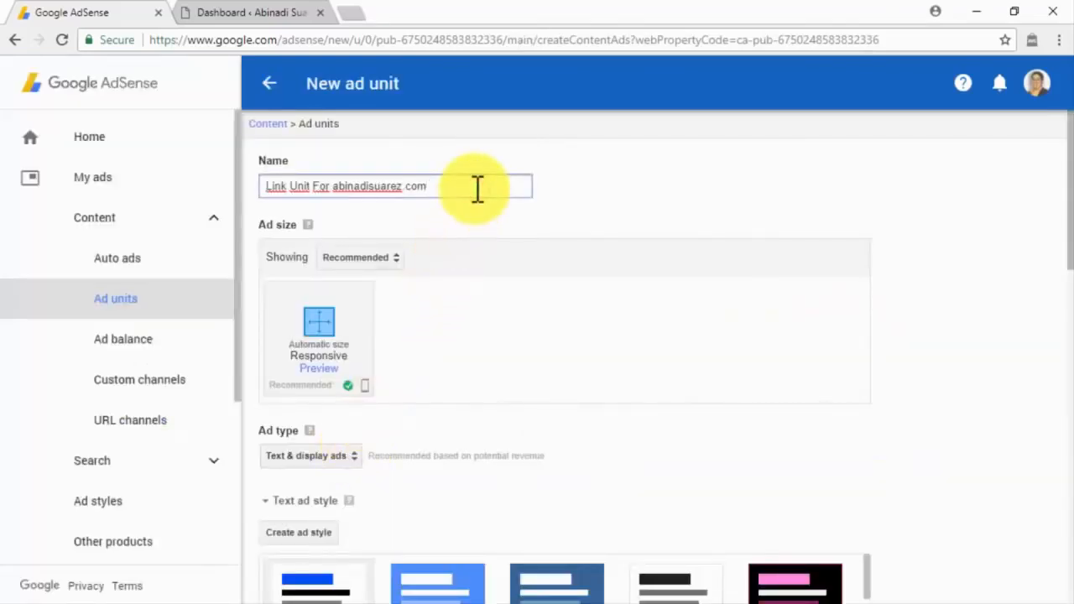
{"action": "left_click", "coordinate": [394, 254]}
{"action": "left_click", "coordinate": [382, 412]}
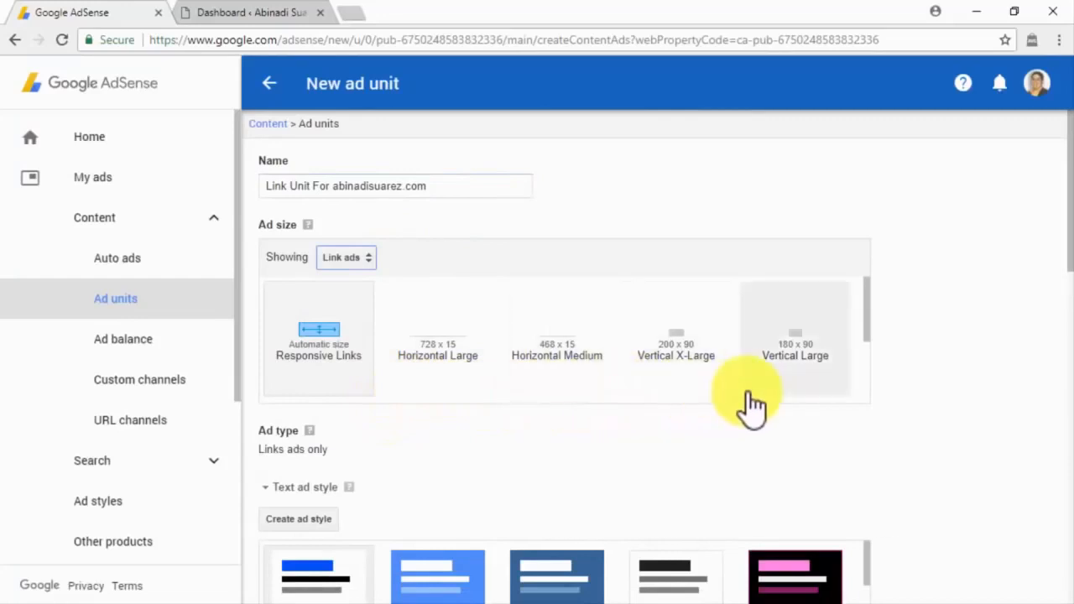
{"action": "left_click", "coordinate": [322, 382]}
Step: Keep the default collapse-or-blank-space fallback and save to generate the ad code
{"action": "scroll", "coordinate": [378, 378], "scroll_direction": "down", "scroll_amount": 3}
{"action": "scroll", "coordinate": [480, 372], "scroll_direction": "down", "scroll_amount": 1}
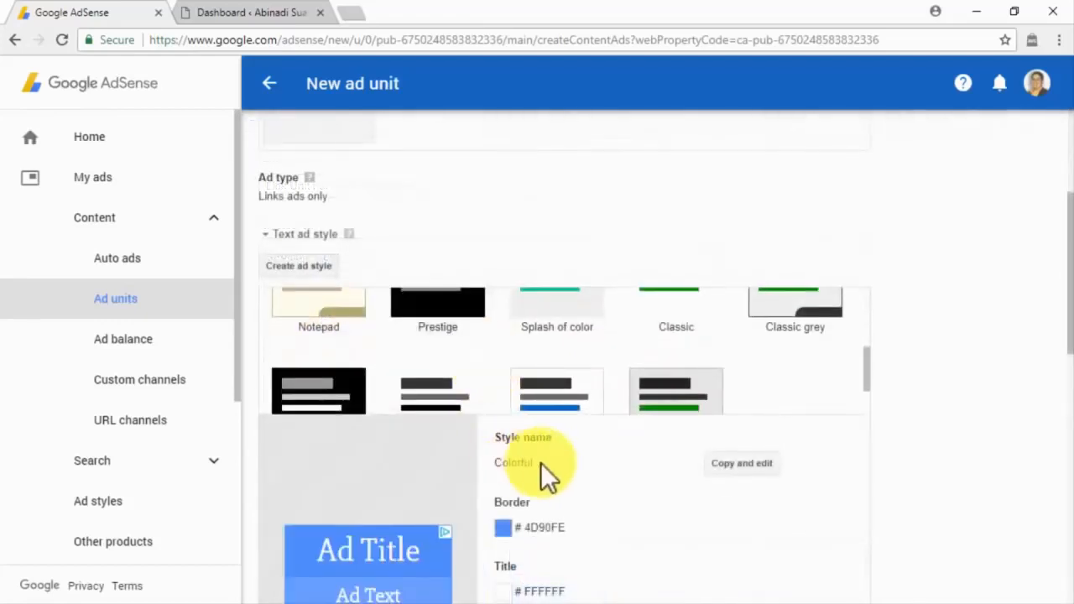
{"action": "scroll", "coordinate": [543, 463], "scroll_direction": "down", "scroll_amount": 2}
{"action": "scroll", "coordinate": [544, 464], "scroll_direction": "down", "scroll_amount": 6}
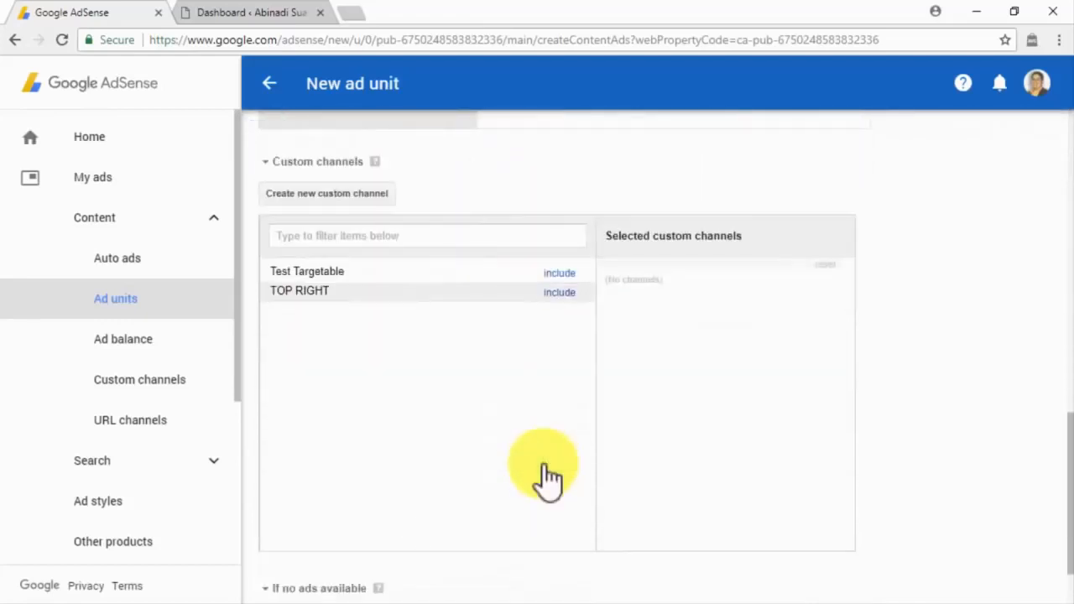
{"action": "scroll", "coordinate": [544, 464], "scroll_direction": "down", "scroll_amount": 2}
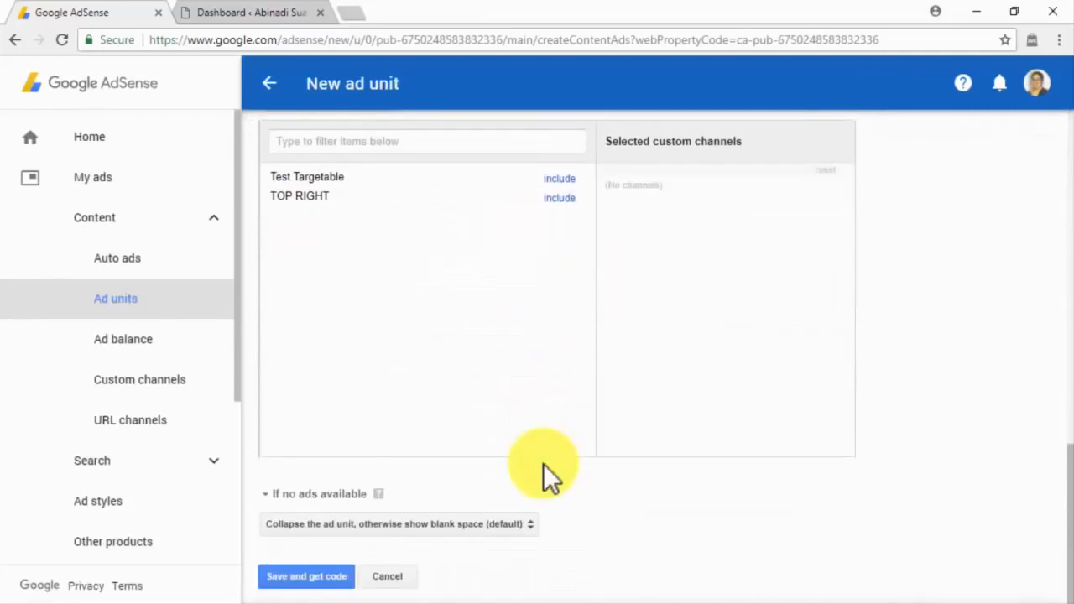
{"action": "left_click", "coordinate": [526, 516]}
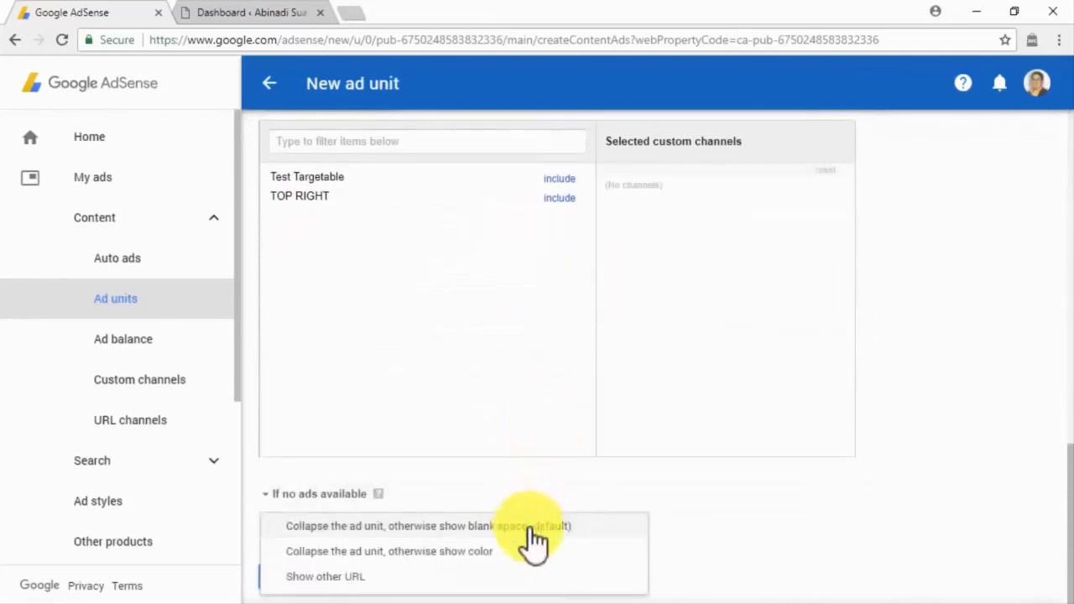
{"action": "left_click", "coordinate": [530, 525]}
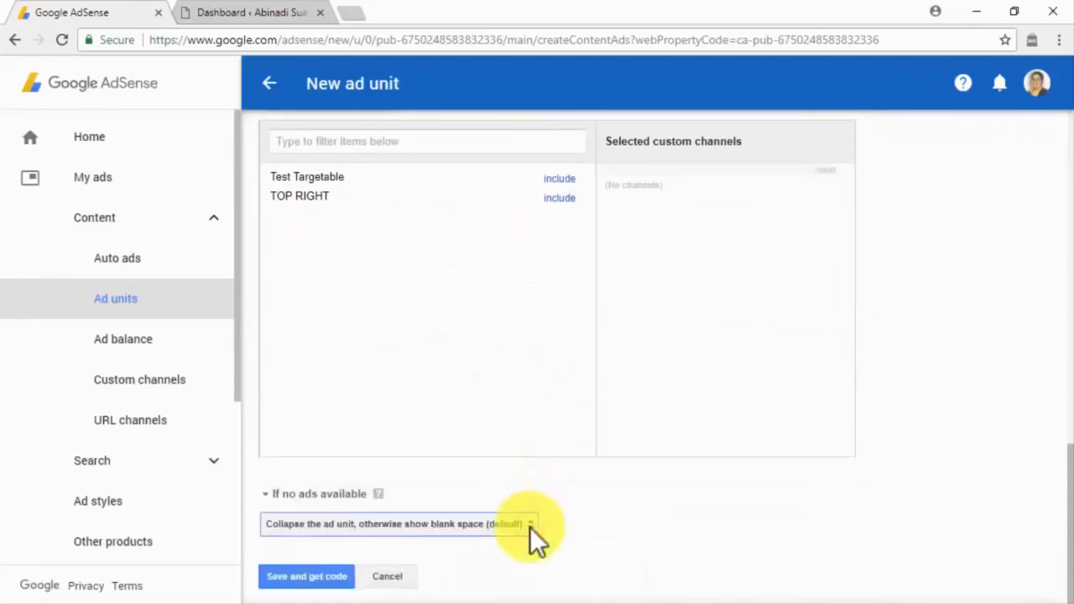
{"action": "left_click", "coordinate": [332, 577]}
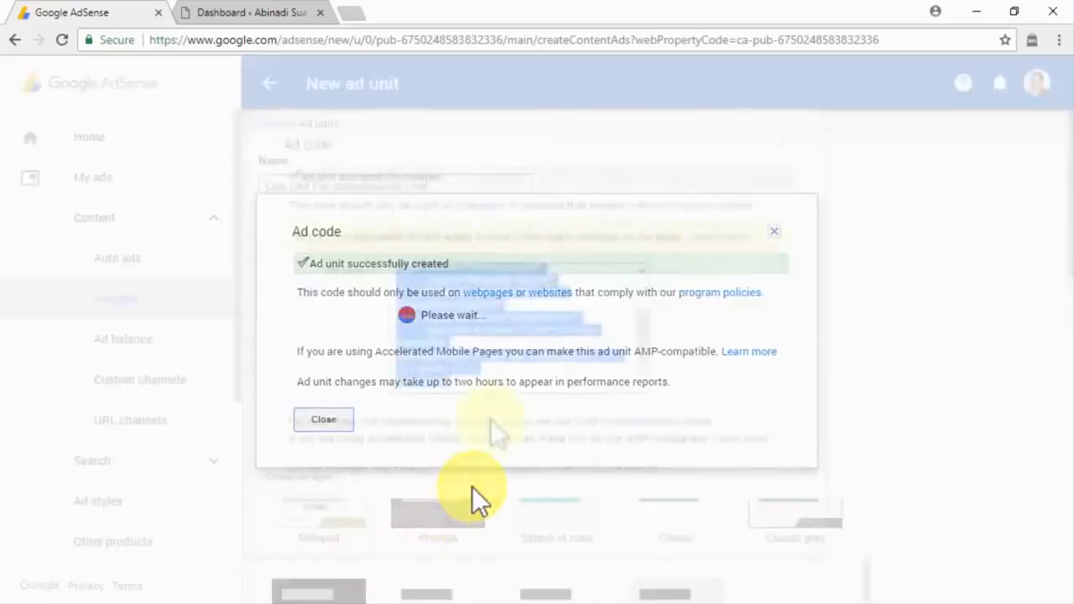
Step: Add a Custom HTML widget to the WordPress Primary Sidebar
{"action": "left_click", "coordinate": [251, 15]}
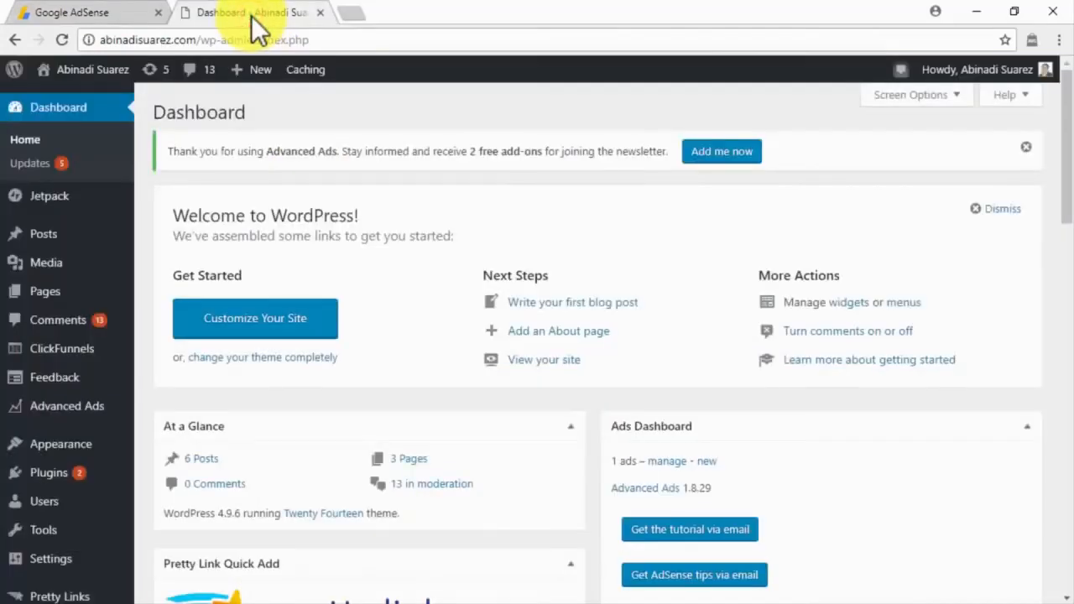
{"action": "mouse_move", "coordinate": [91, 445]}
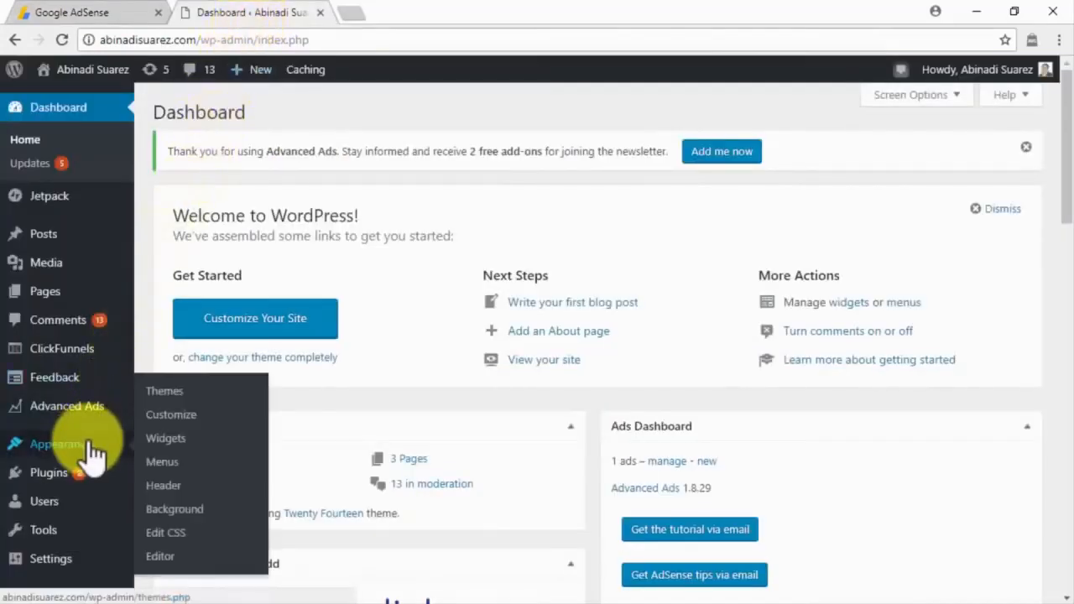
{"action": "left_click", "coordinate": [156, 443]}
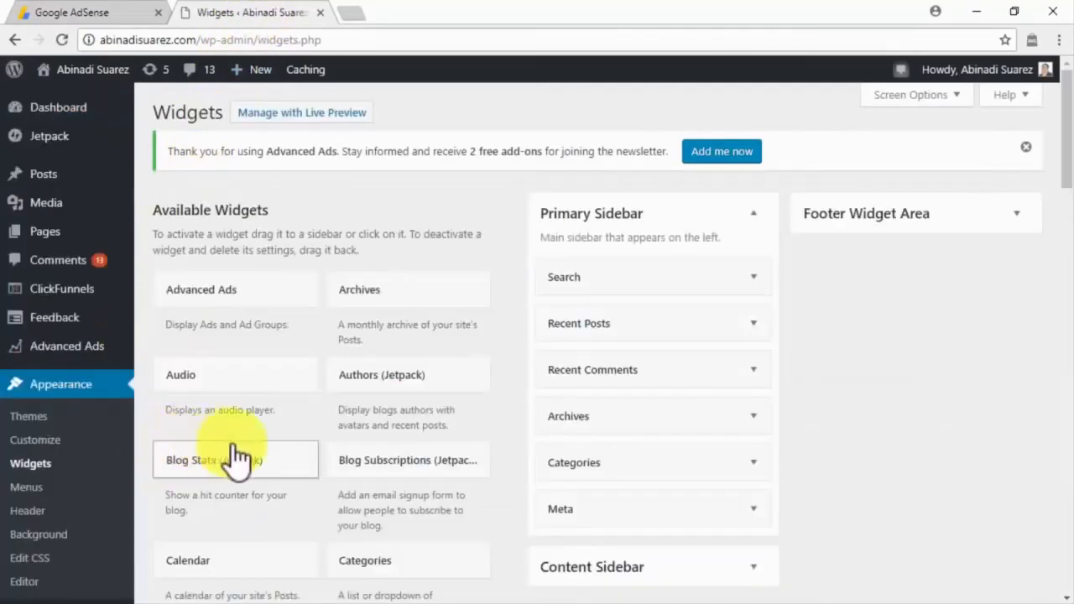
{"action": "scroll", "coordinate": [311, 461], "scroll_direction": "down", "scroll_amount": 4}
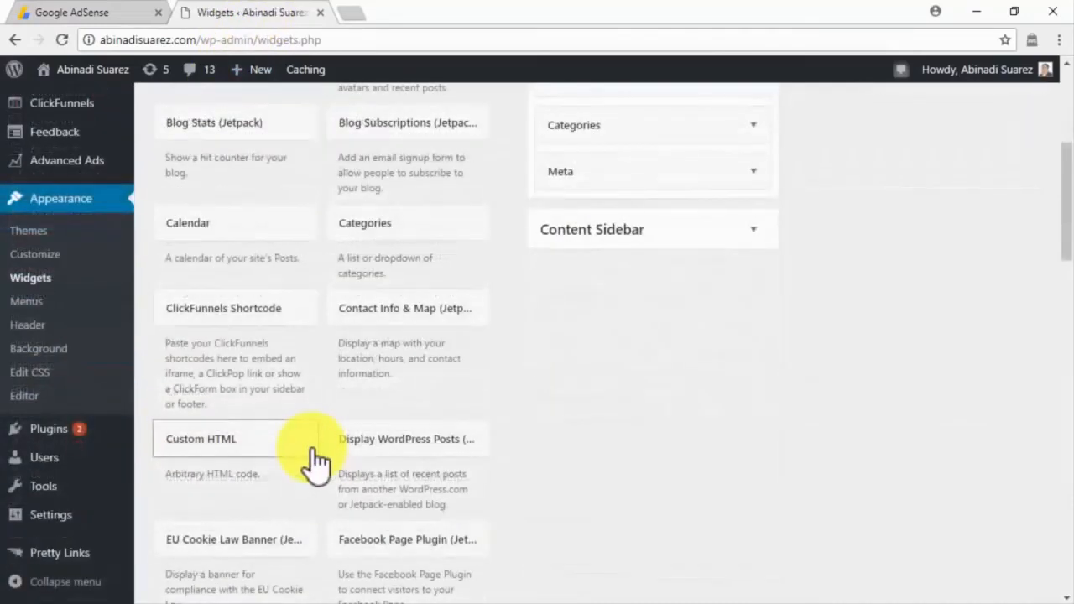
{"action": "left_click", "coordinate": [312, 461]}
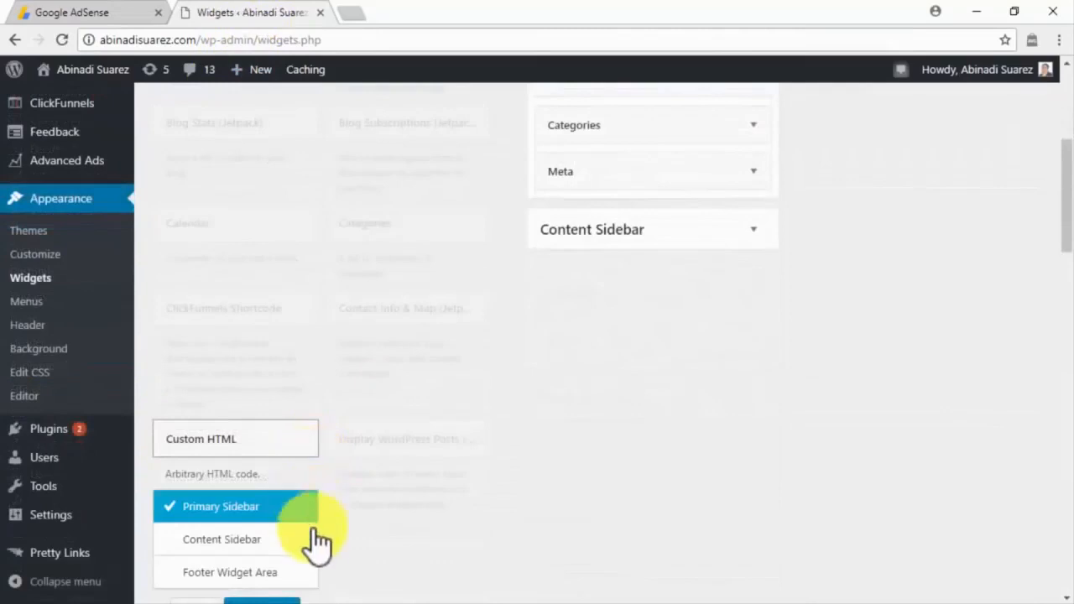
{"action": "scroll", "coordinate": [312, 552], "scroll_direction": "down", "scroll_amount": 1}
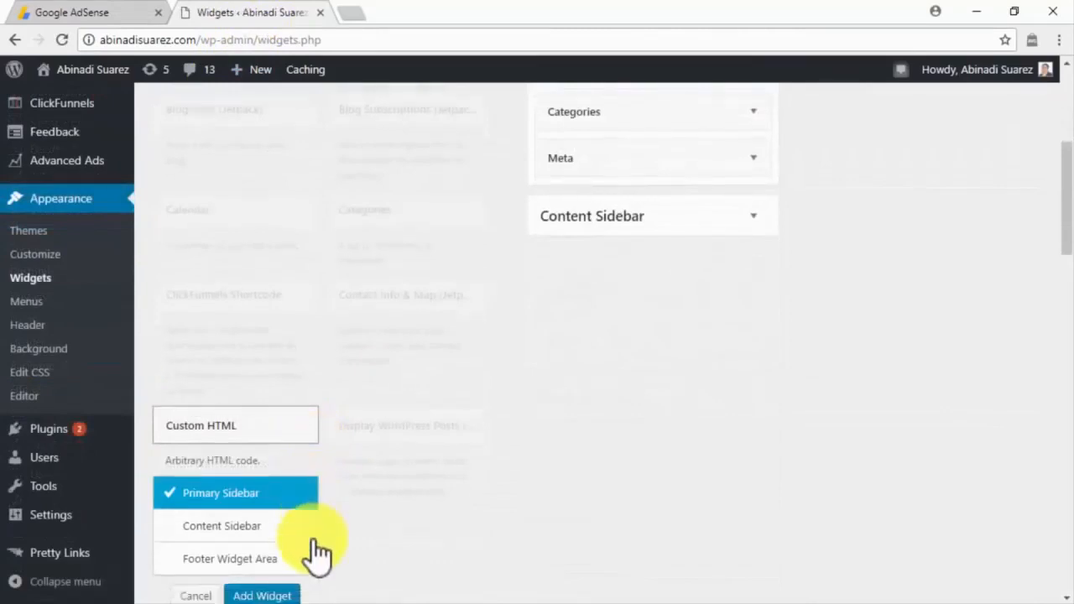
{"action": "left_click", "coordinate": [286, 529]}
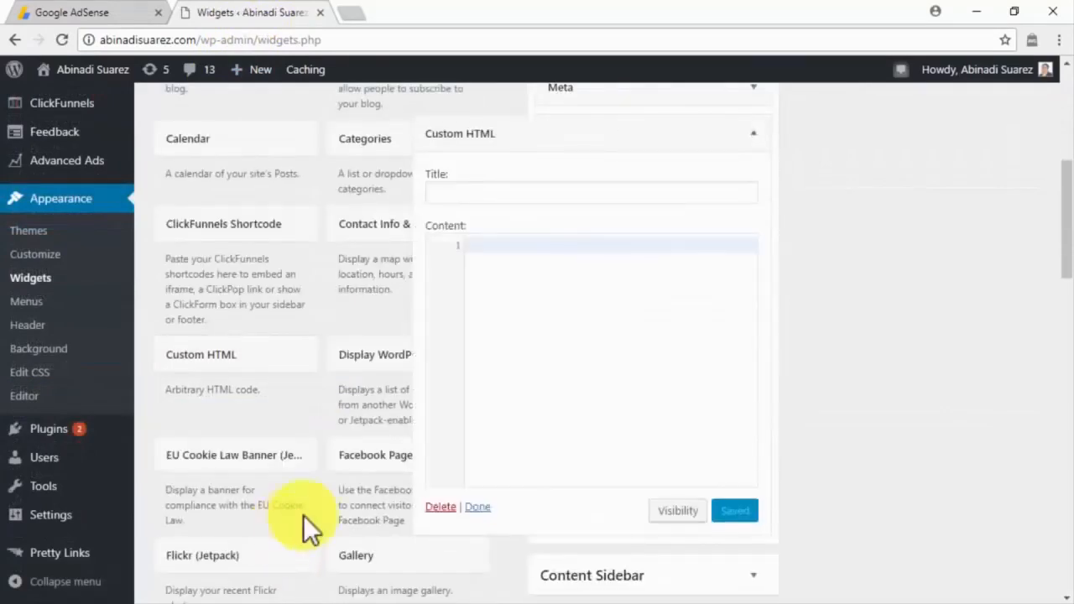
Step: Title the widget 'AD', paste the AdSense link ad code into it, and save
{"action": "left_click", "coordinate": [583, 196]}
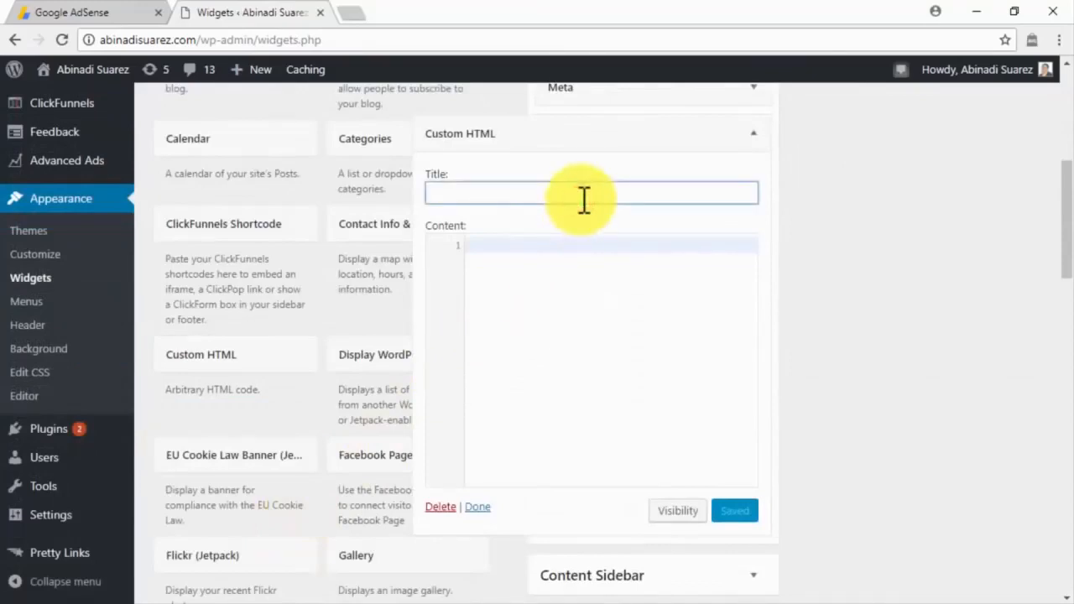
{"action": "type", "text": "AD"}
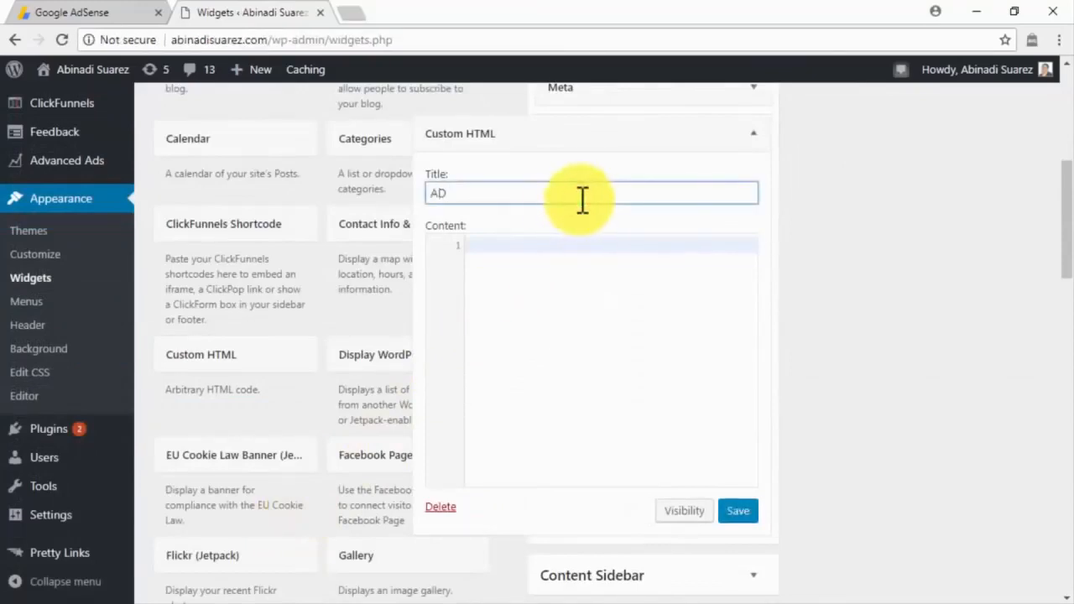
{"action": "left_click", "coordinate": [542, 244]}
{"action": "key", "text": "ctrl+v"}
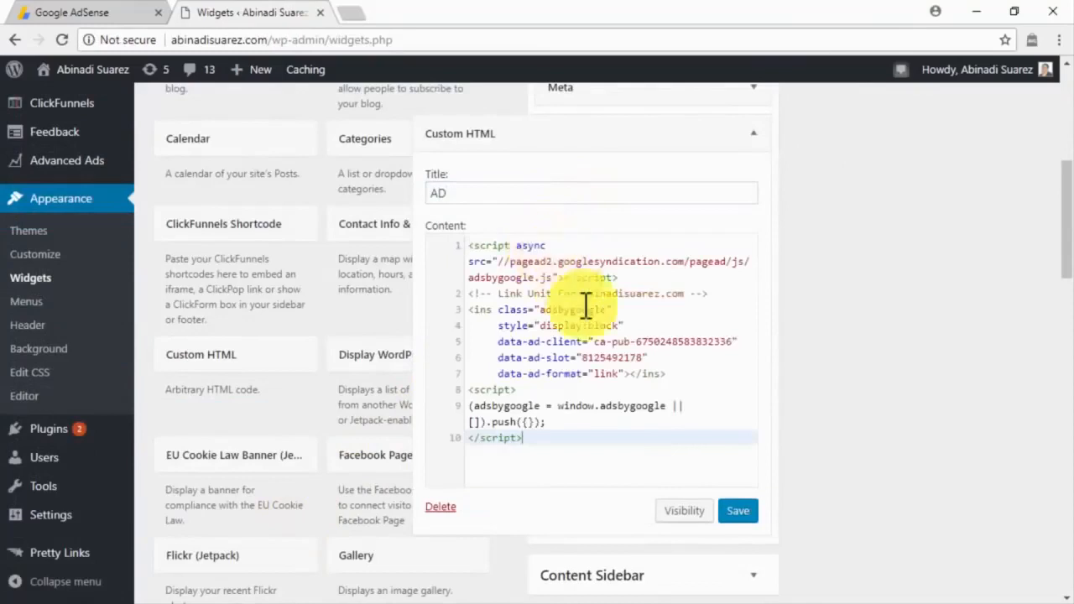
{"action": "left_click", "coordinate": [737, 513]}
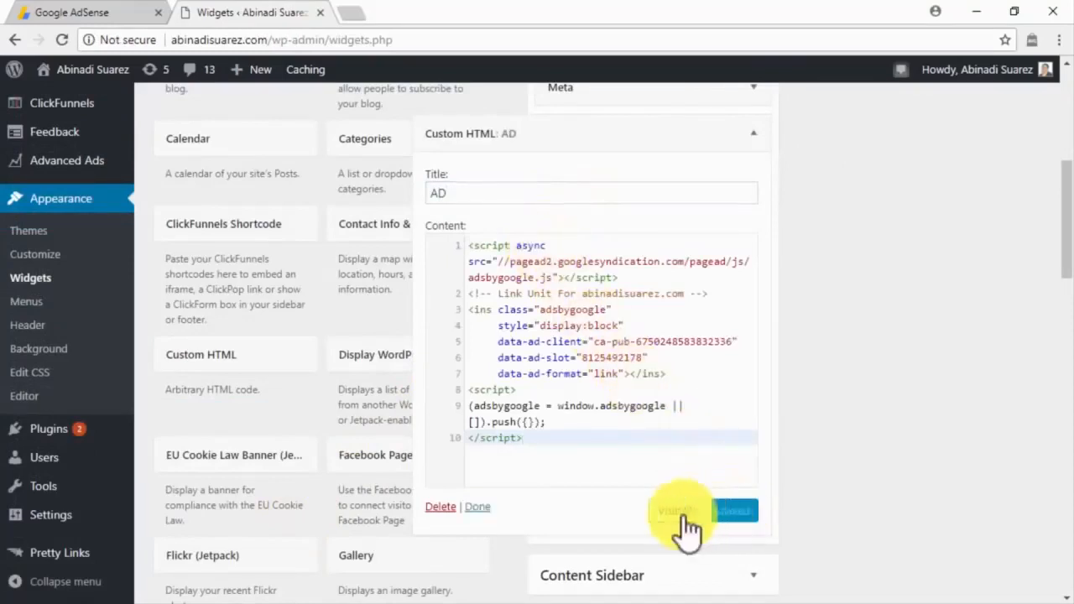
{"action": "left_click", "coordinate": [478, 507]}
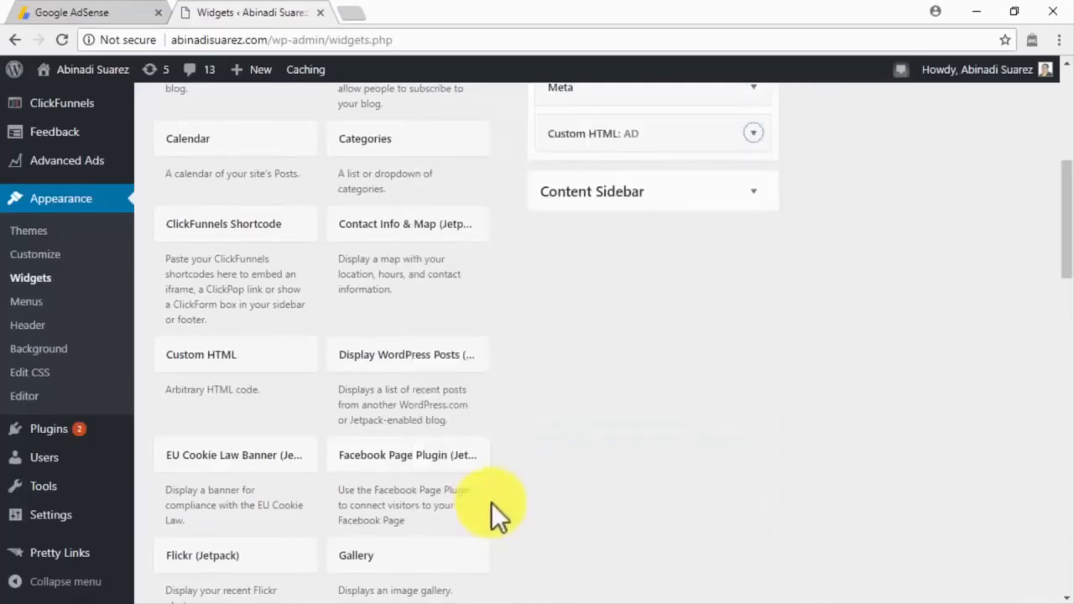
Step: Scroll back up to the top of the page
{"action": "scroll", "coordinate": [836, 343], "scroll_direction": "up", "scroll_amount": 3}
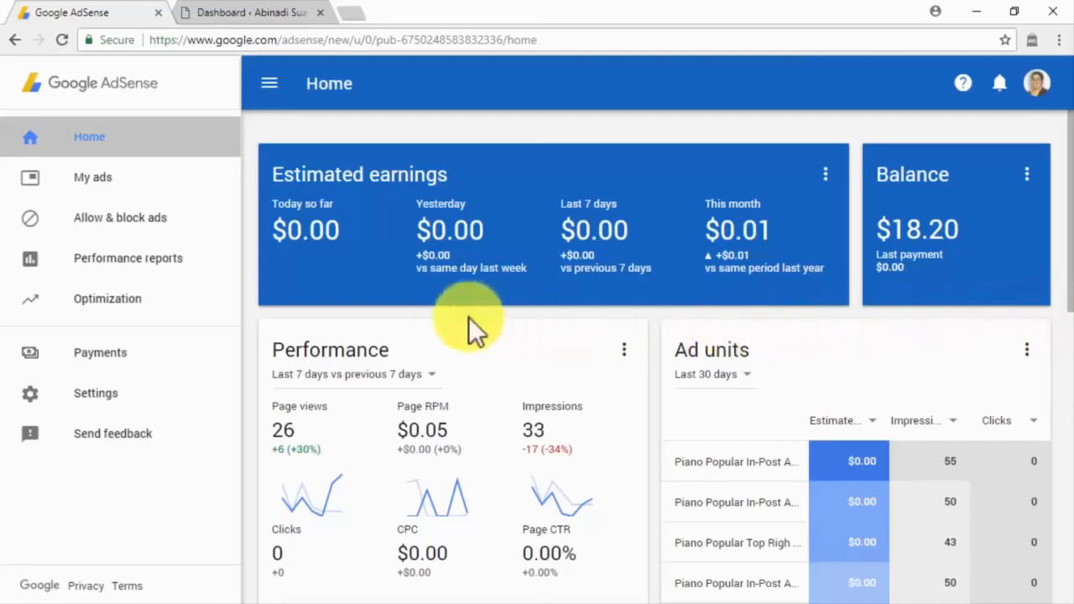
Step: Open a new custom search engine form via My ads > Other products > Search
{"action": "left_click", "coordinate": [209, 191]}
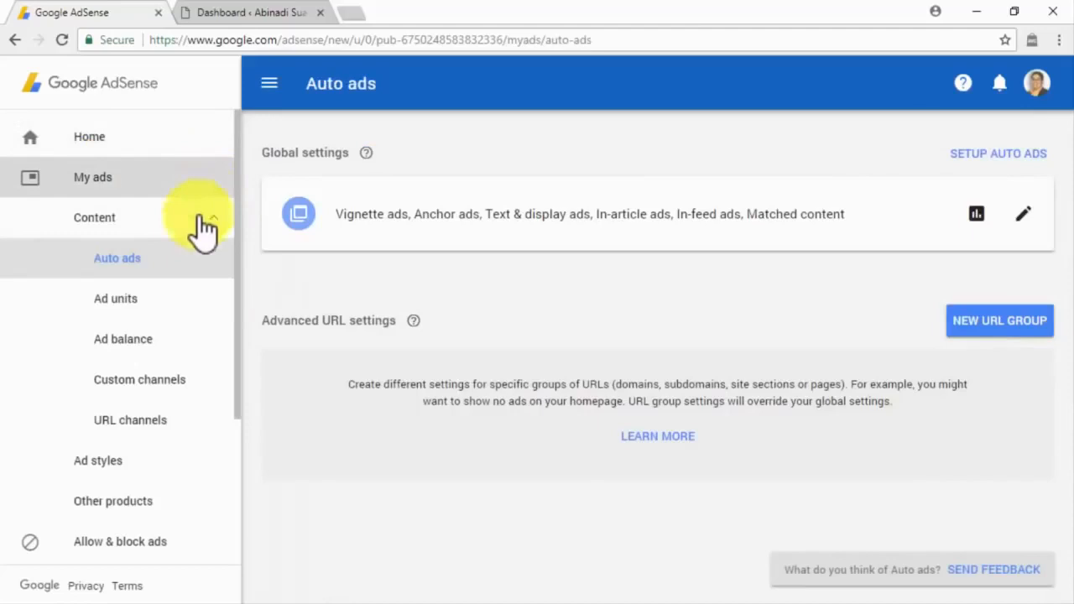
{"action": "left_click", "coordinate": [192, 504]}
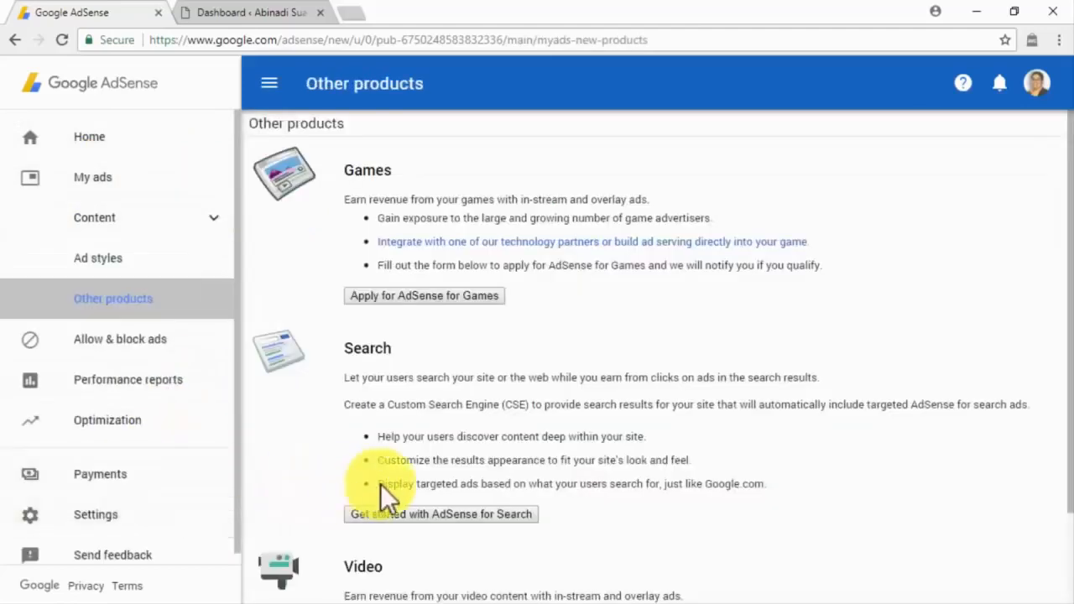
{"action": "left_click", "coordinate": [436, 514]}
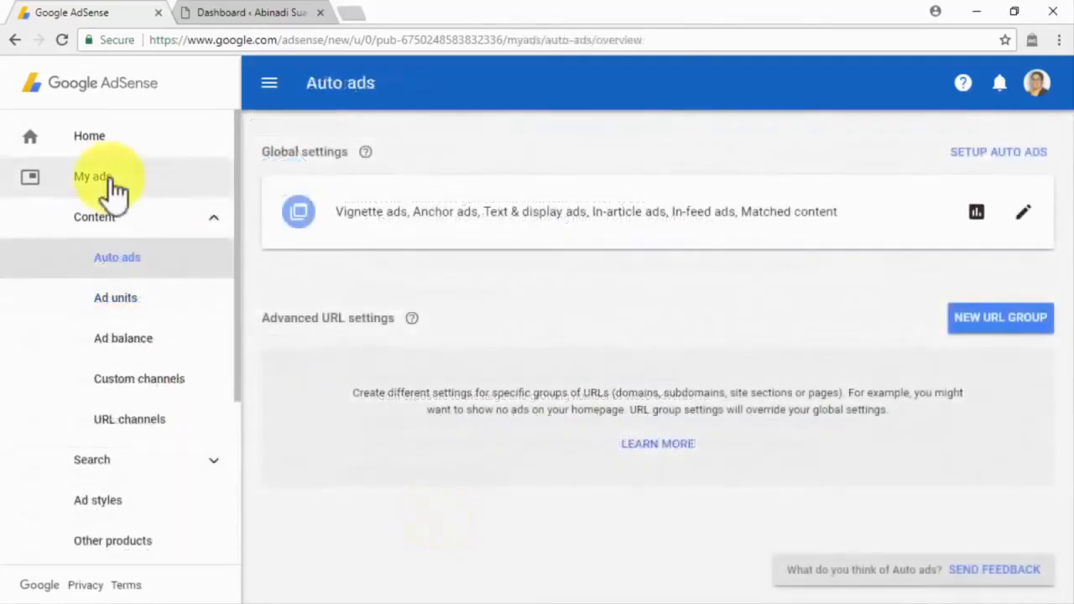
{"action": "left_click", "coordinate": [183, 449]}
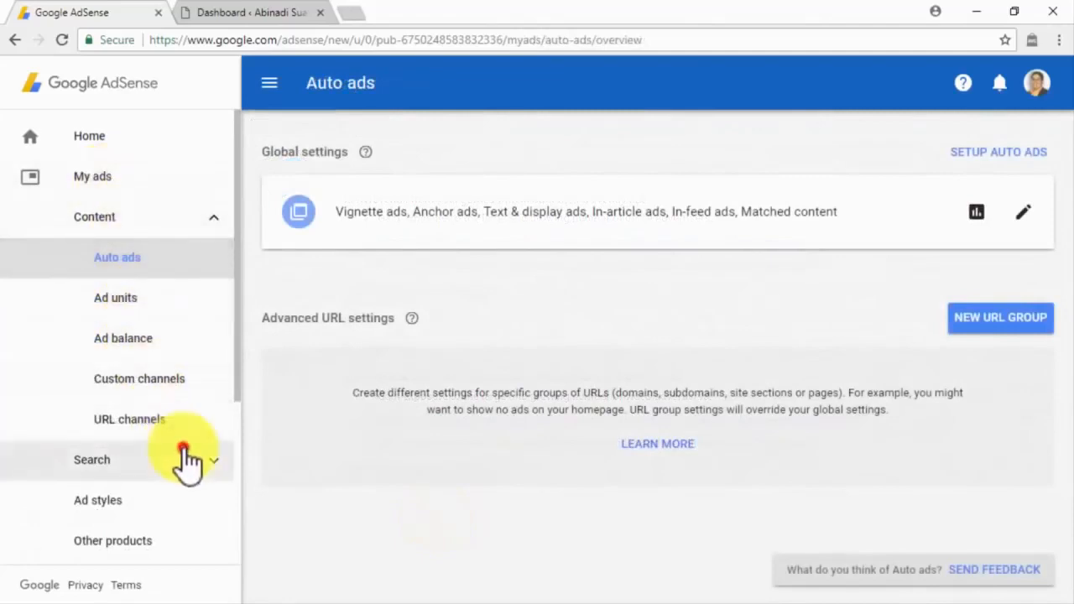
{"action": "left_click", "coordinate": [265, 164]}
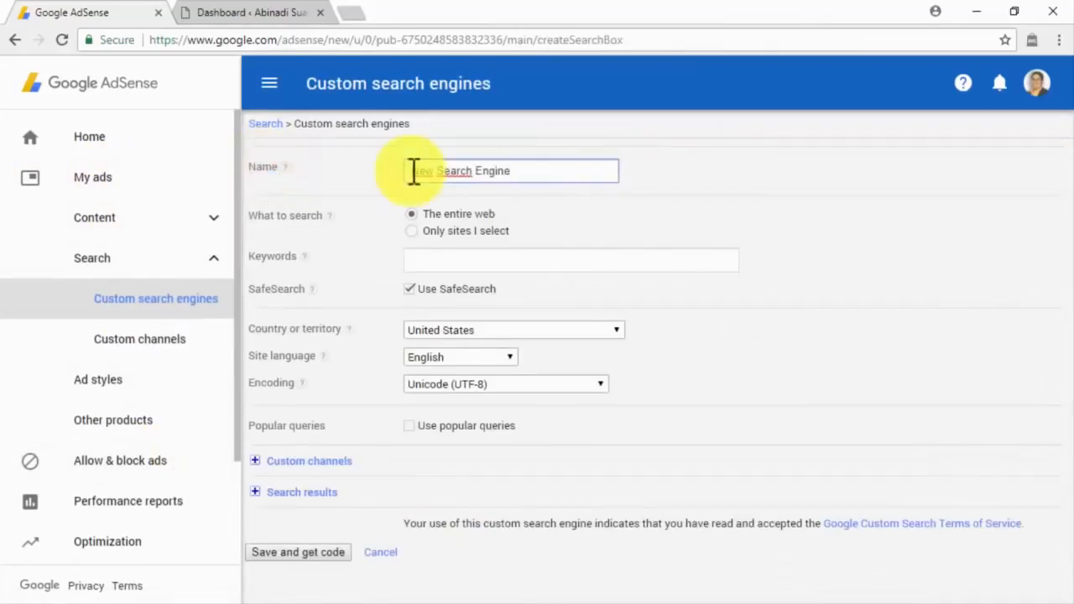
Step: Enter 'online marketing' as the search engine's keyword, leaving popular queries off
{"action": "left_click", "coordinate": [414, 261]}
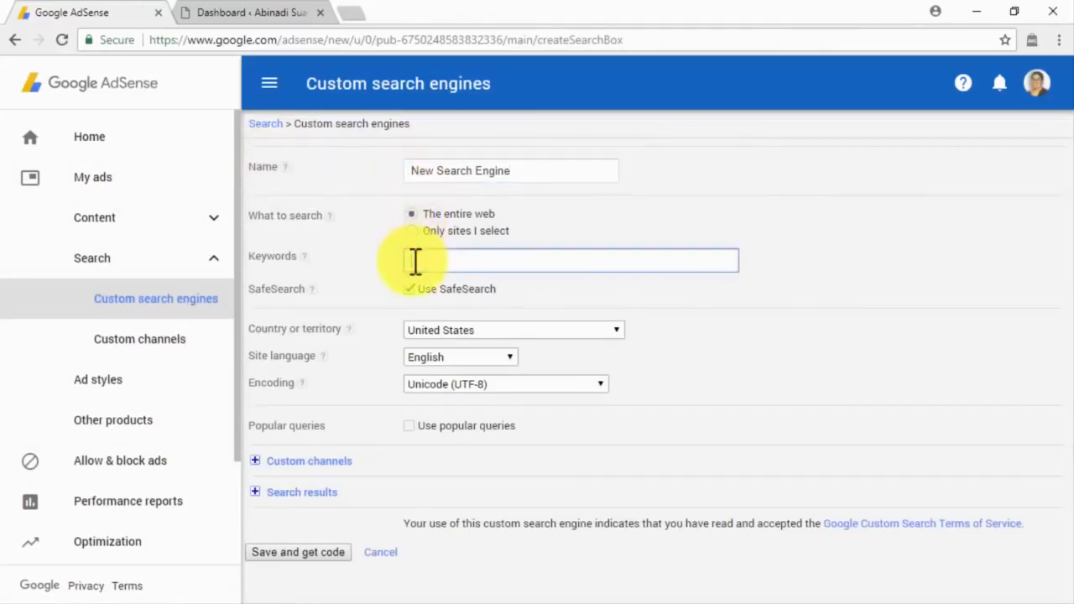
{"action": "type", "text": "online marketing"}
{"action": "left_click", "coordinate": [412, 290]}
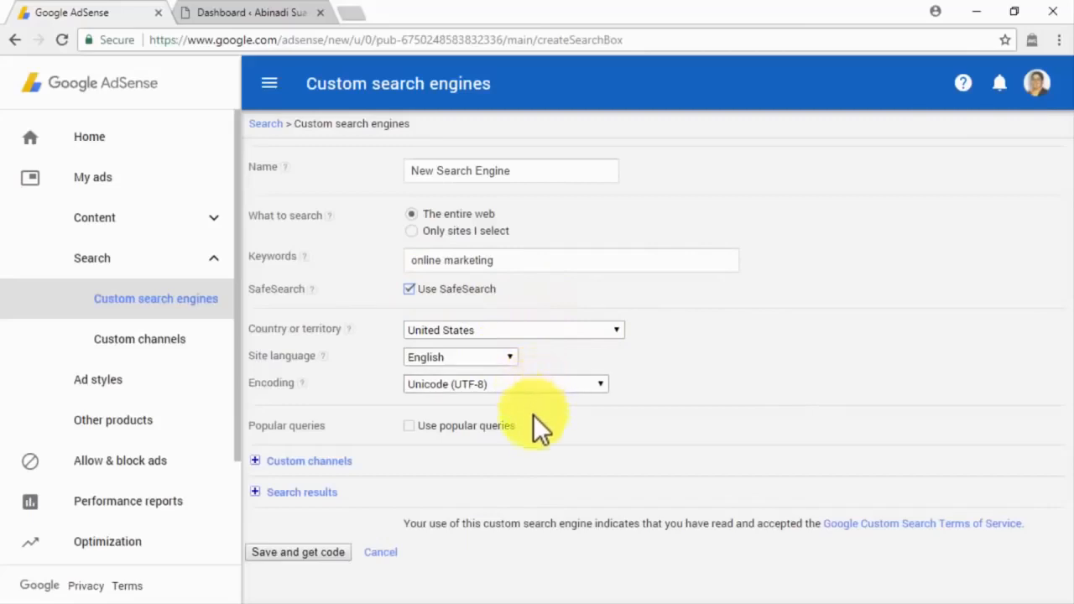
{"action": "left_click", "coordinate": [442, 424]}
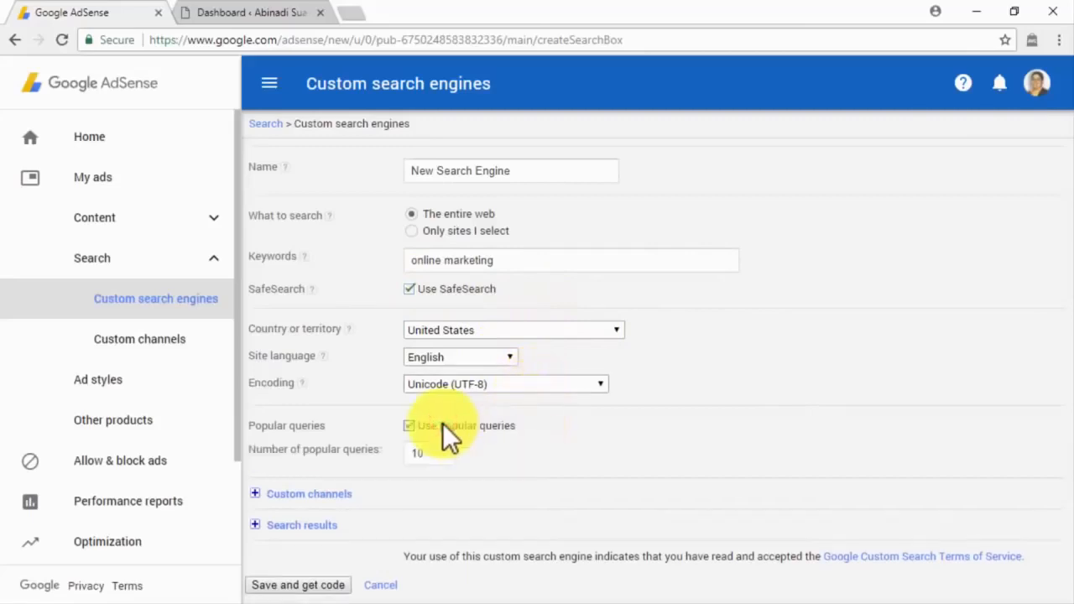
{"action": "left_click", "coordinate": [443, 424]}
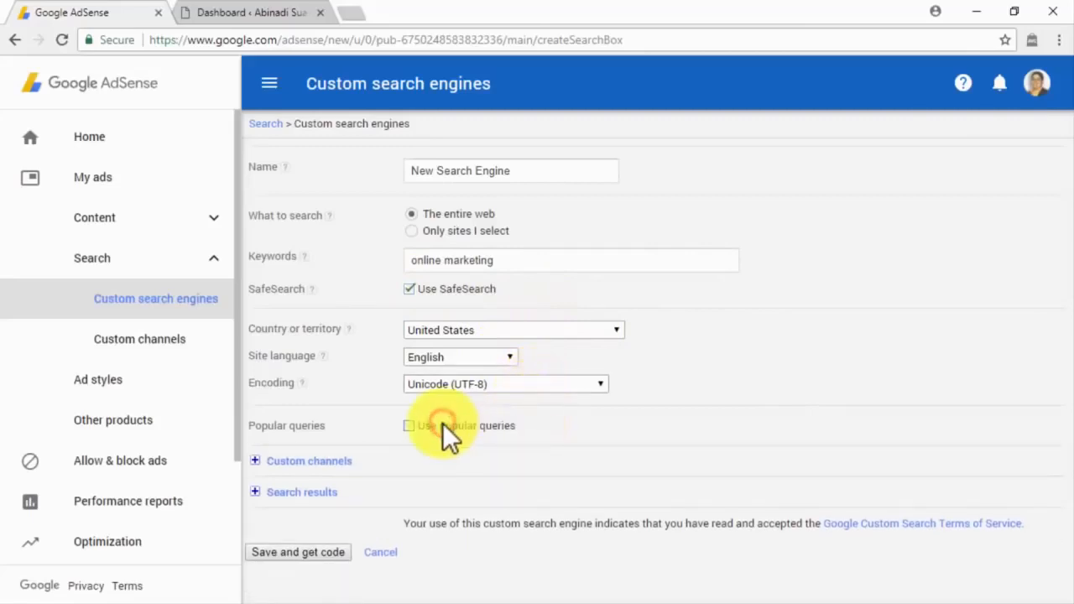
Step: Review the custom channel and search results options, then save and generate the code
{"action": "left_click", "coordinate": [273, 462]}
{"action": "scroll", "coordinate": [277, 470], "scroll_direction": "down", "scroll_amount": 1}
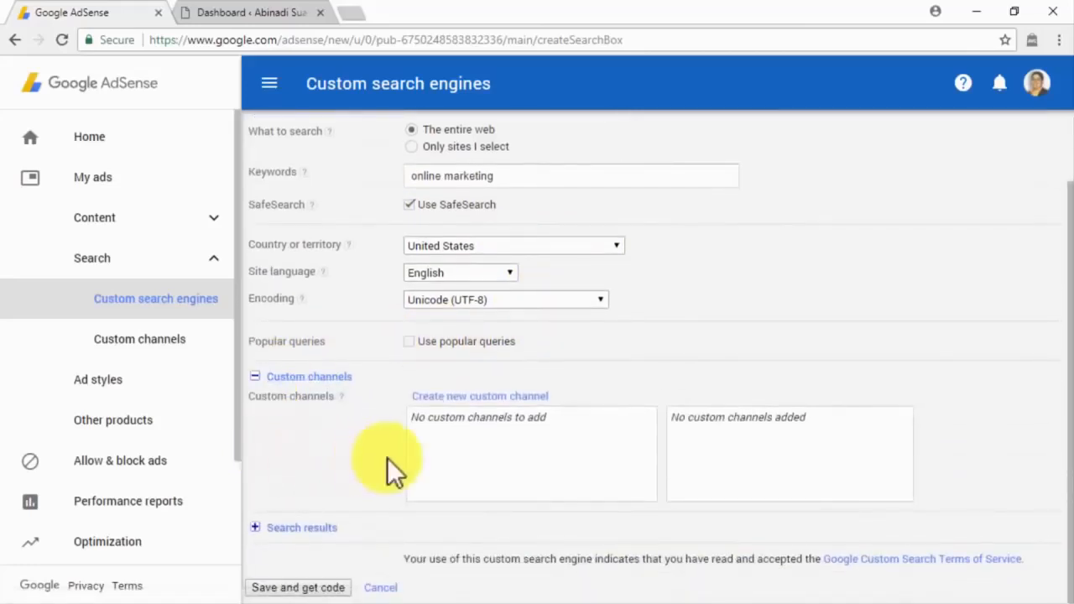
{"action": "left_click", "coordinate": [289, 525]}
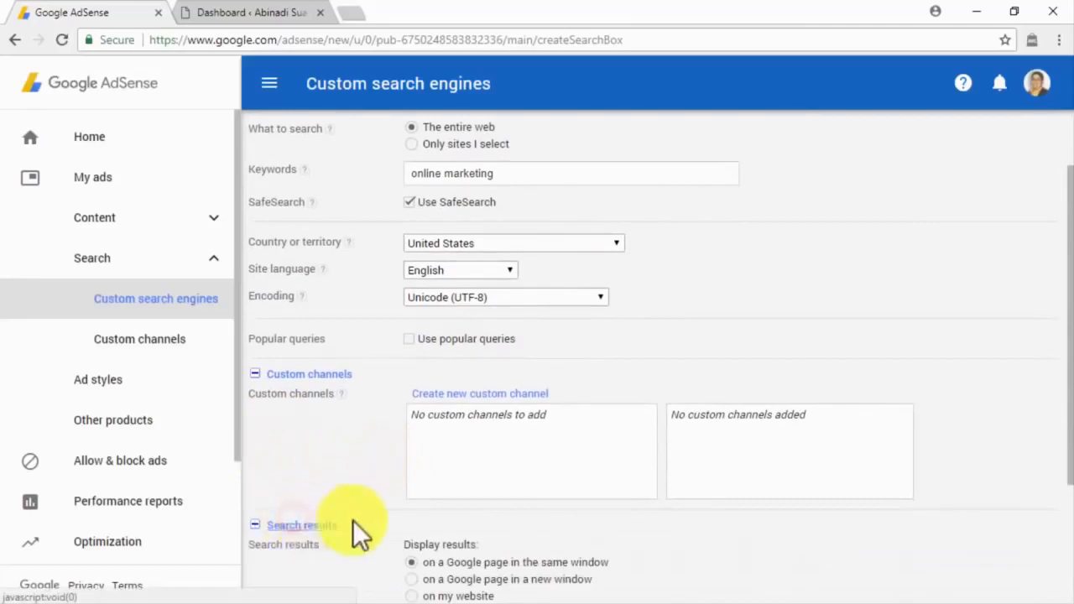
{"action": "scroll", "coordinate": [354, 528], "scroll_direction": "down", "scroll_amount": 2}
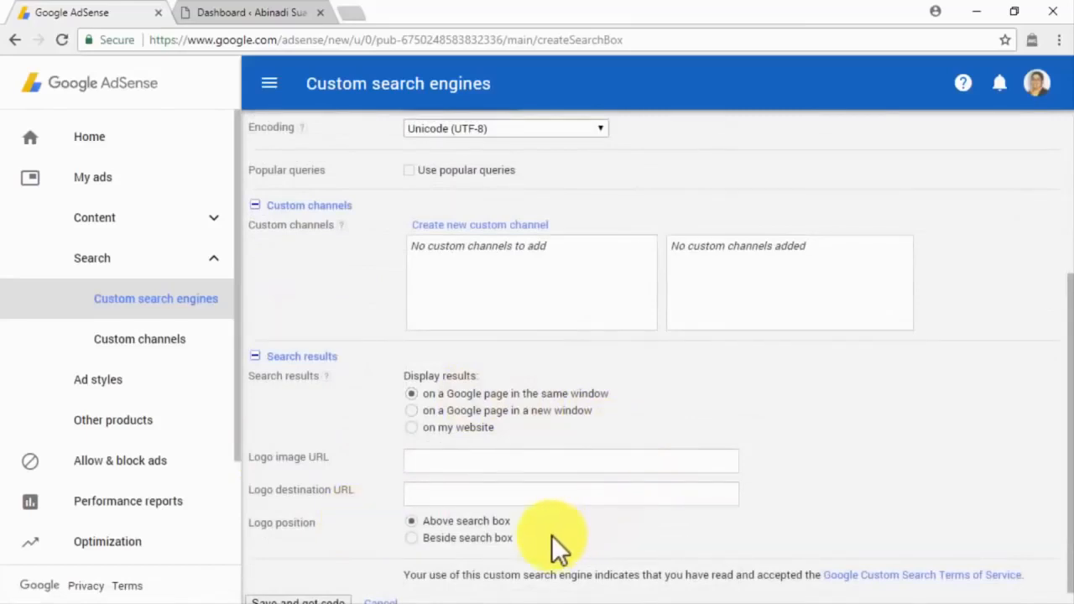
{"action": "scroll", "coordinate": [551, 535], "scroll_direction": "down", "scroll_amount": 1}
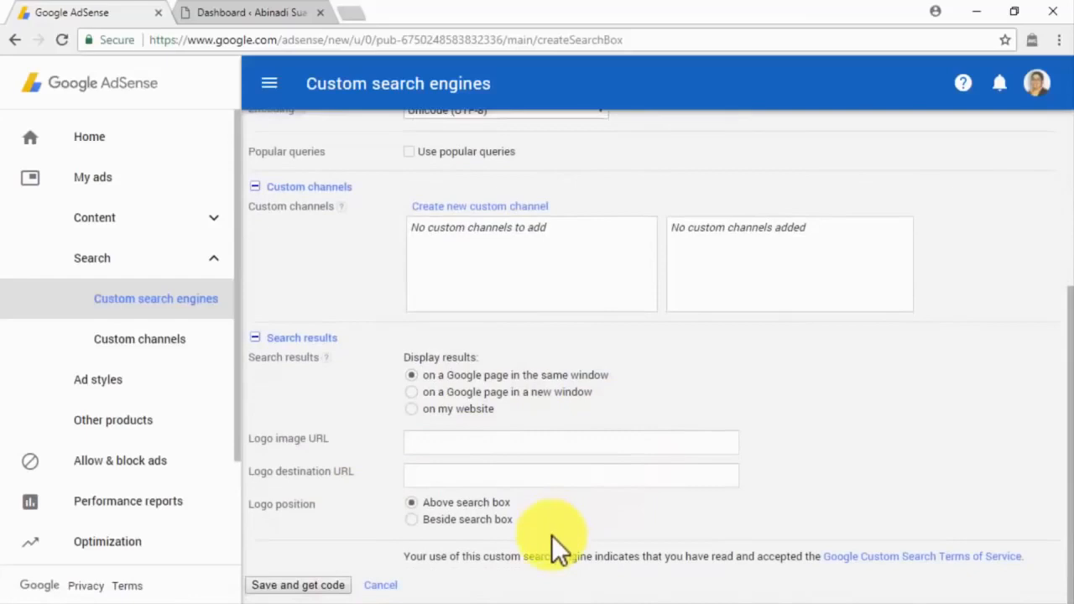
{"action": "left_click", "coordinate": [326, 587]}
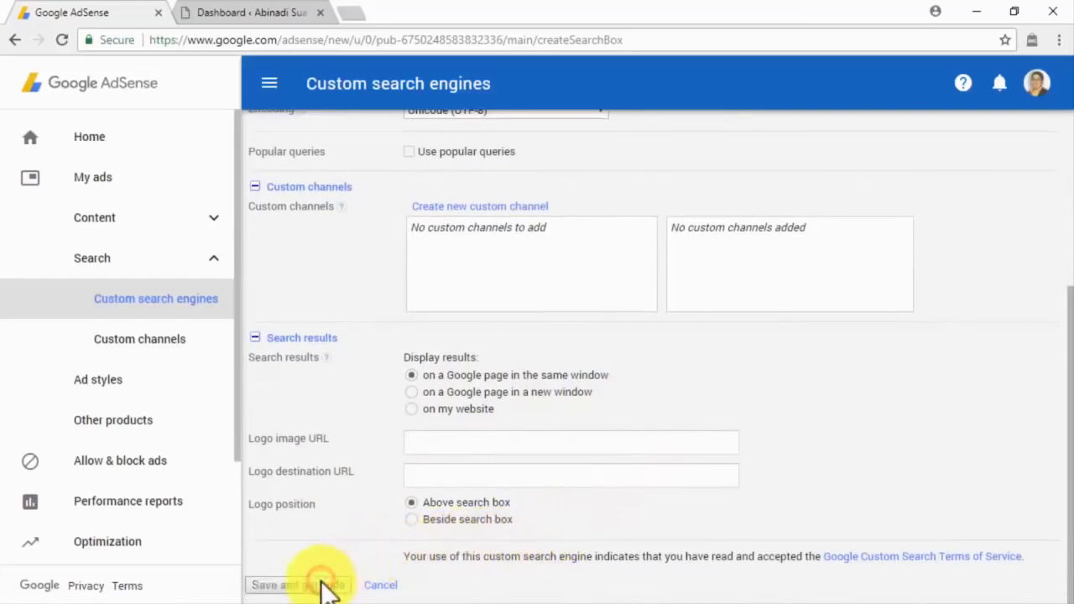
Step: Copy the generated search box code and return to the WordPress dashboard
{"action": "scroll", "coordinate": [462, 344], "scroll_direction": "down", "scroll_amount": 3}
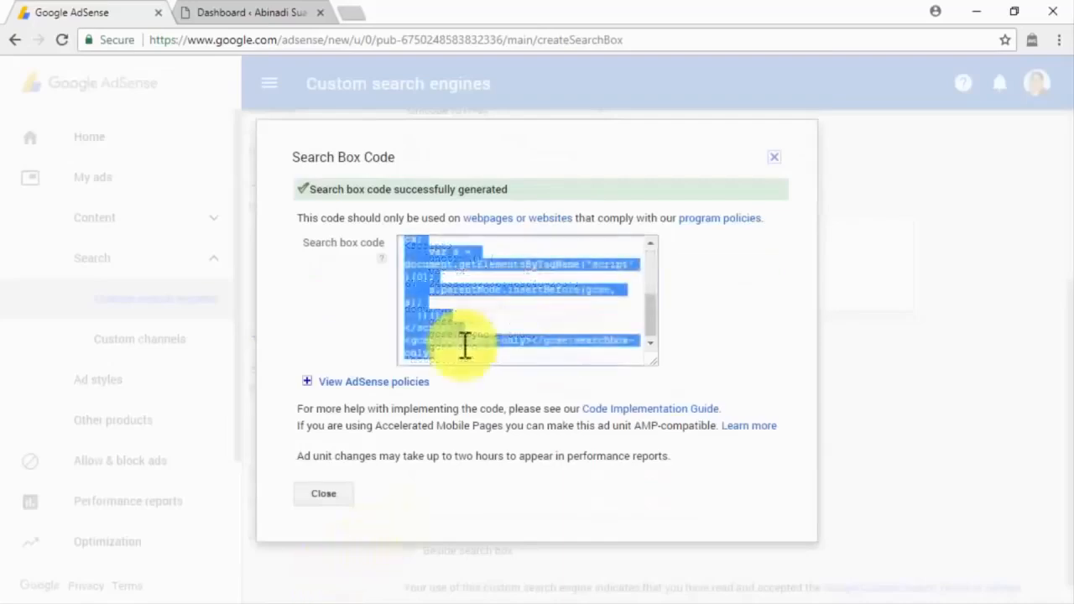
{"action": "right_click", "coordinate": [447, 334]}
{"action": "left_click", "coordinate": [469, 345]}
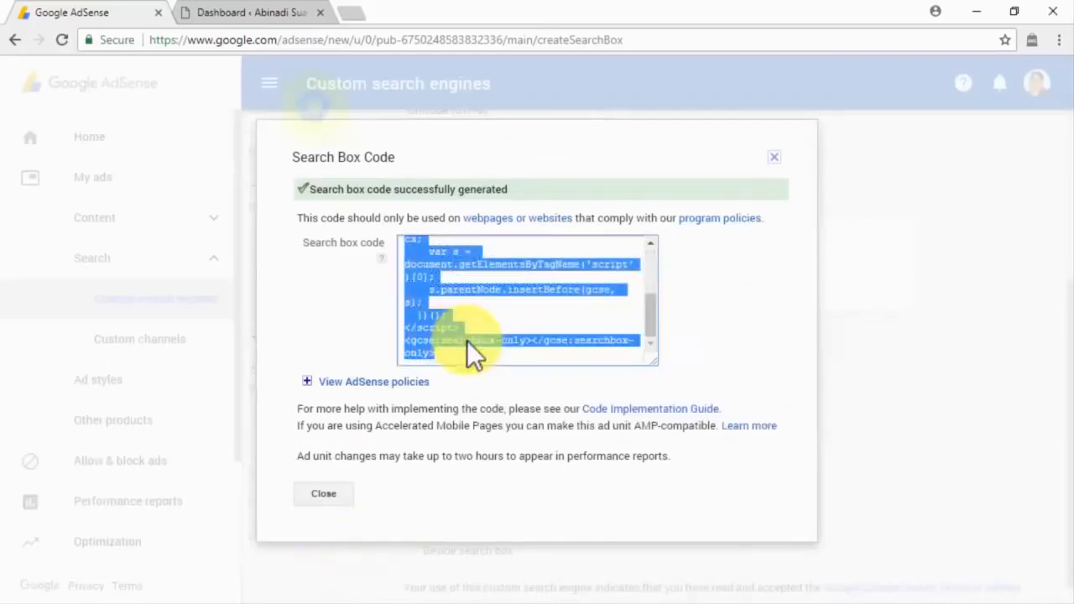
{"action": "left_click", "coordinate": [272, 12]}
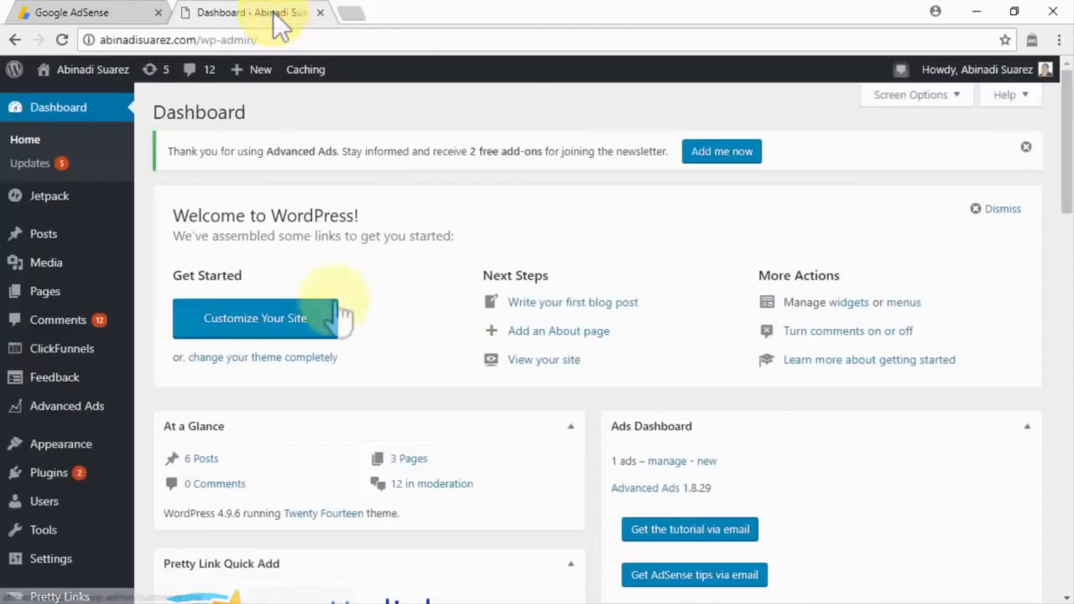
Step: Add a Custom HTML widget to the WordPress Content Sidebar
{"action": "mouse_move", "coordinate": [77, 445]}
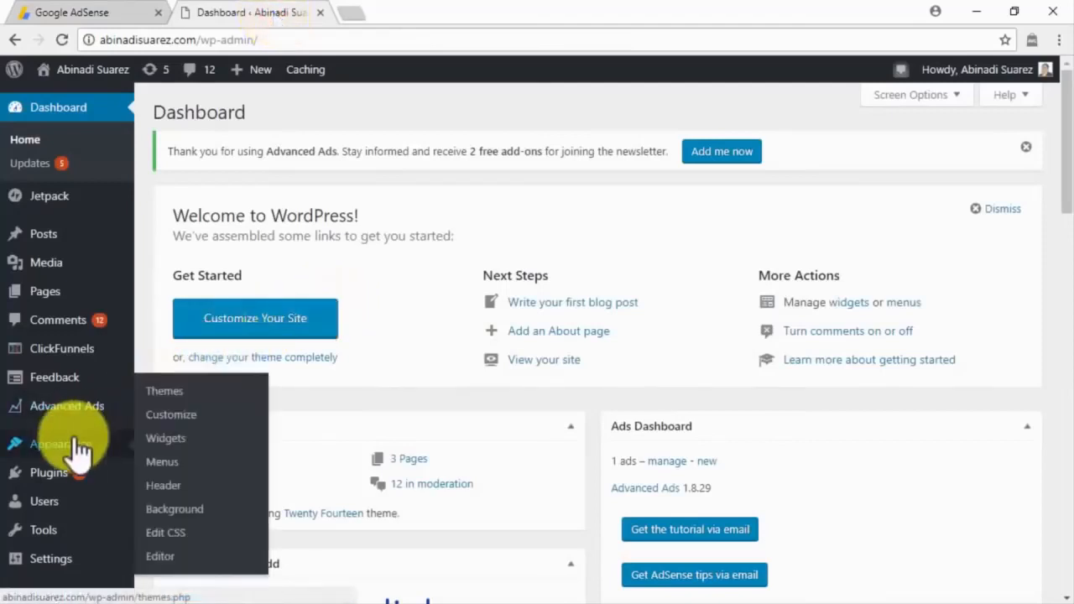
{"action": "left_click", "coordinate": [160, 444]}
{"action": "scroll", "coordinate": [156, 456], "scroll_direction": "down", "scroll_amount": 4}
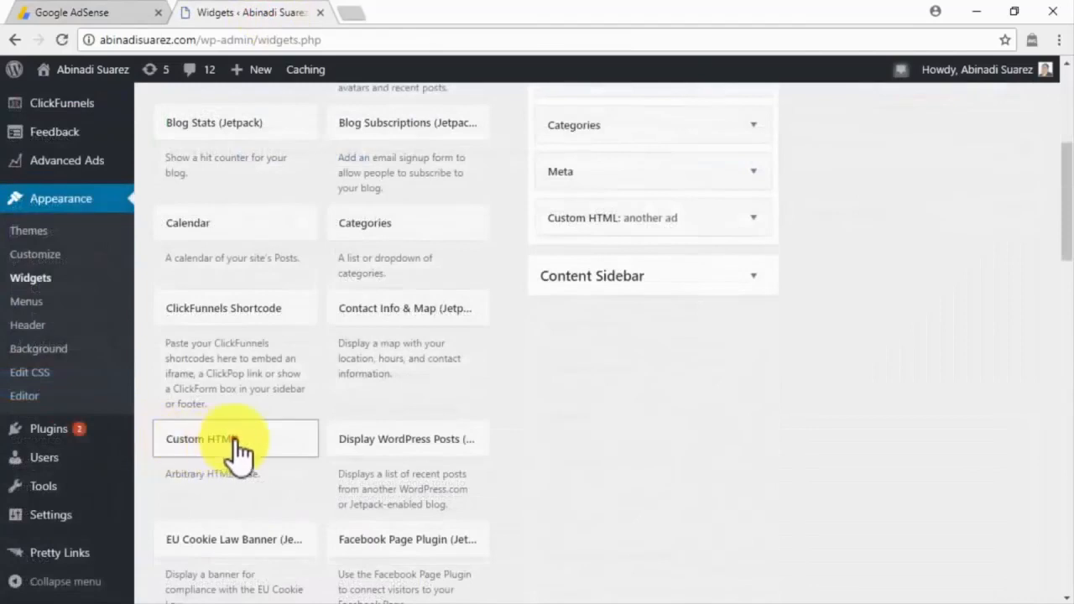
{"action": "left_click", "coordinate": [236, 450]}
{"action": "scroll", "coordinate": [239, 453], "scroll_direction": "down", "scroll_amount": 1}
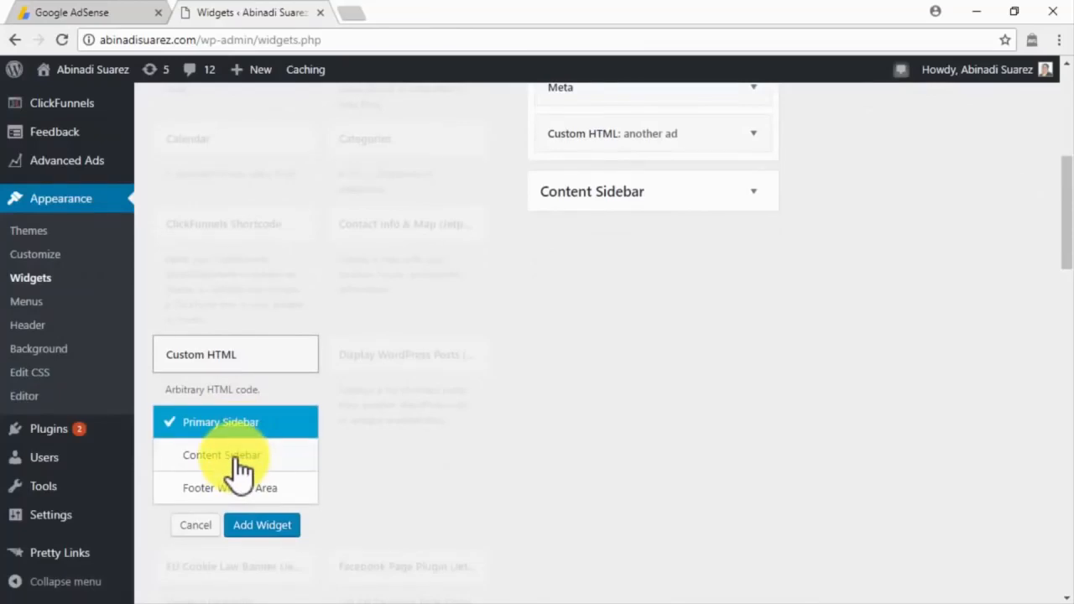
{"action": "left_click", "coordinate": [238, 457]}
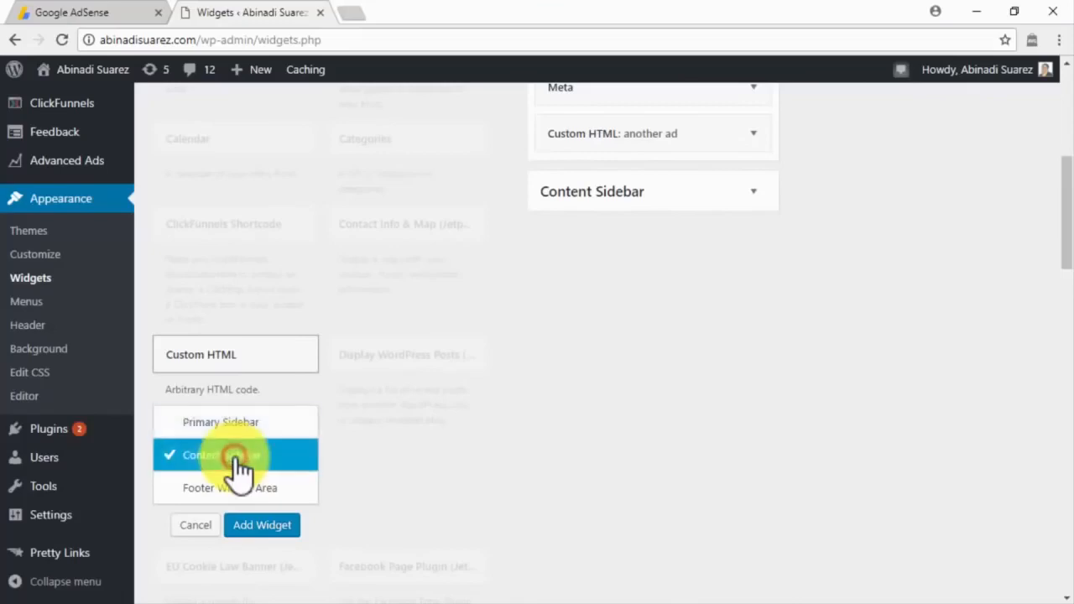
{"action": "left_click", "coordinate": [254, 527]}
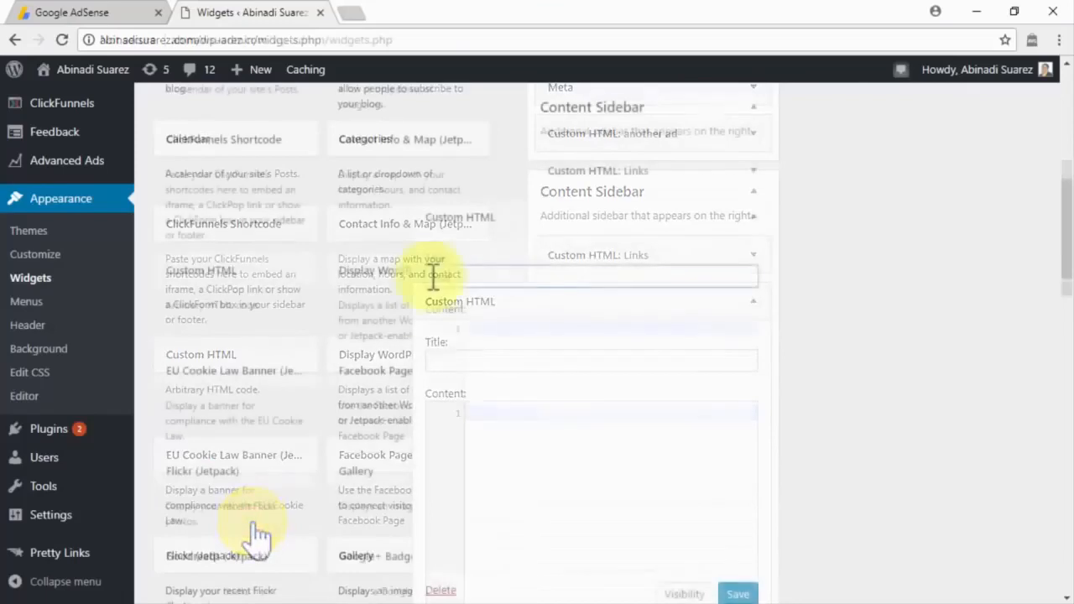
Step: Title it 'Search Our Site', paste the search box code, save, and drag it above Links
{"action": "type", "text": "Search Our Site"}
{"action": "left_click", "coordinate": [481, 320]}
{"action": "key", "text": "ctrl+v"}
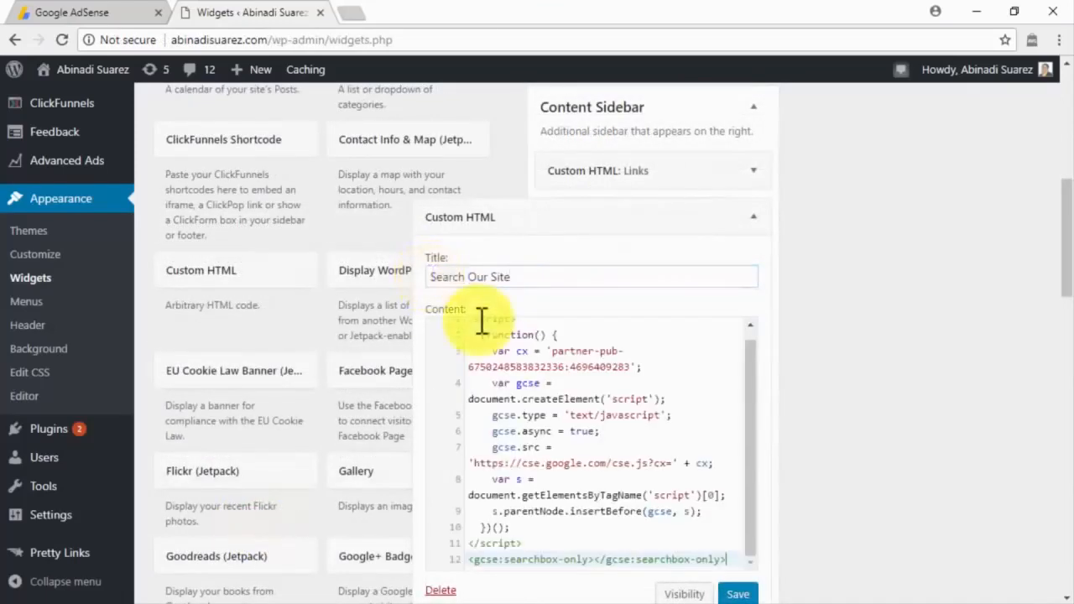
{"action": "scroll", "coordinate": [731, 431], "scroll_direction": "down", "scroll_amount": 2}
{"action": "left_click", "coordinate": [736, 426]}
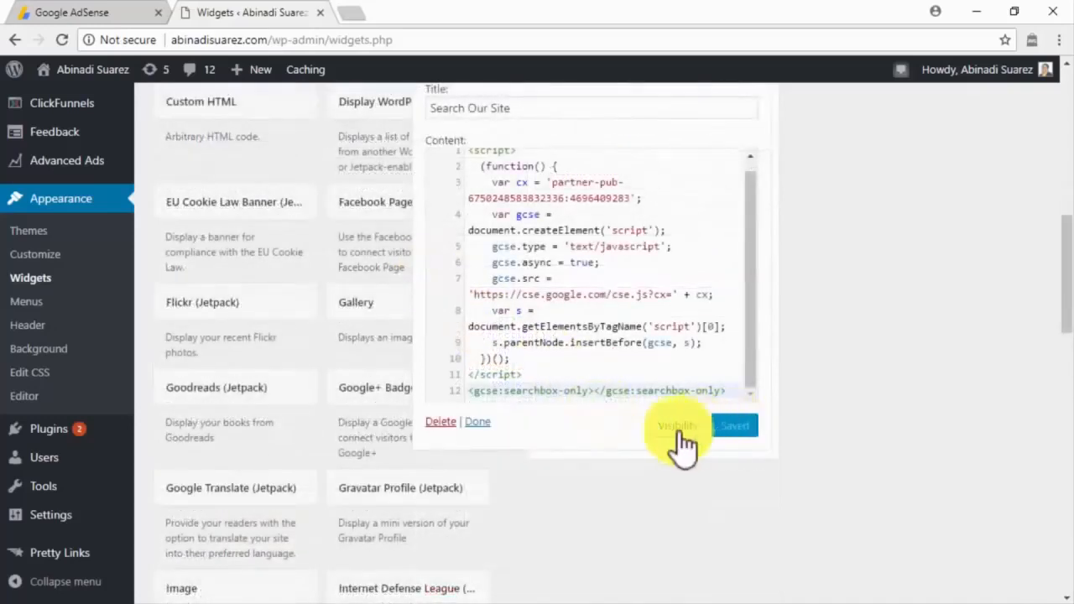
{"action": "left_click", "coordinate": [485, 423]}
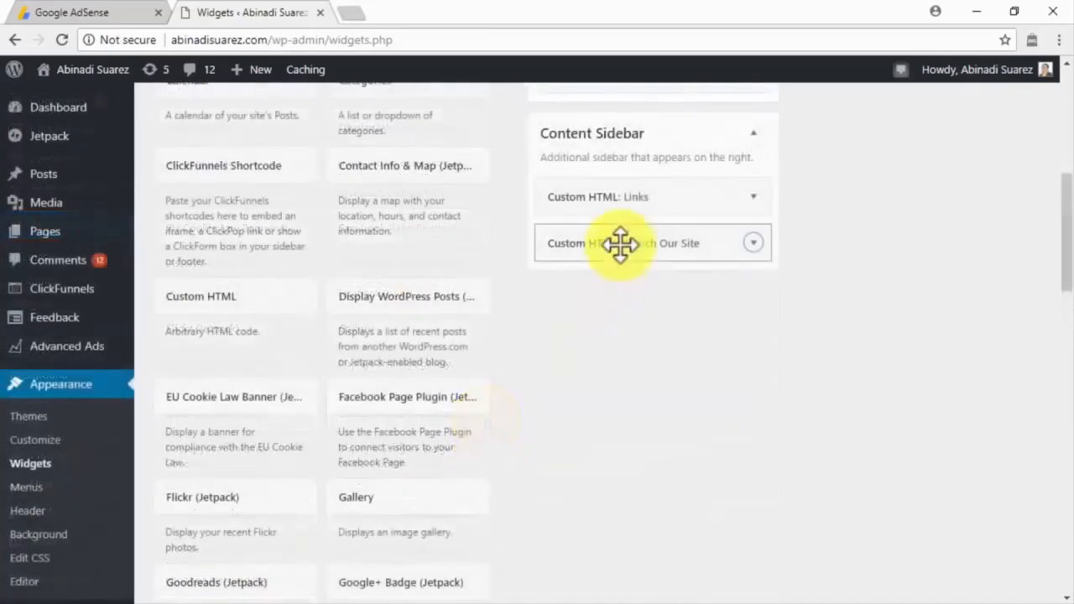
{"action": "left_click_drag", "start_coordinate": [619, 242], "coordinate": [619, 196]}
{"action": "left_click", "coordinate": [58, 100]}
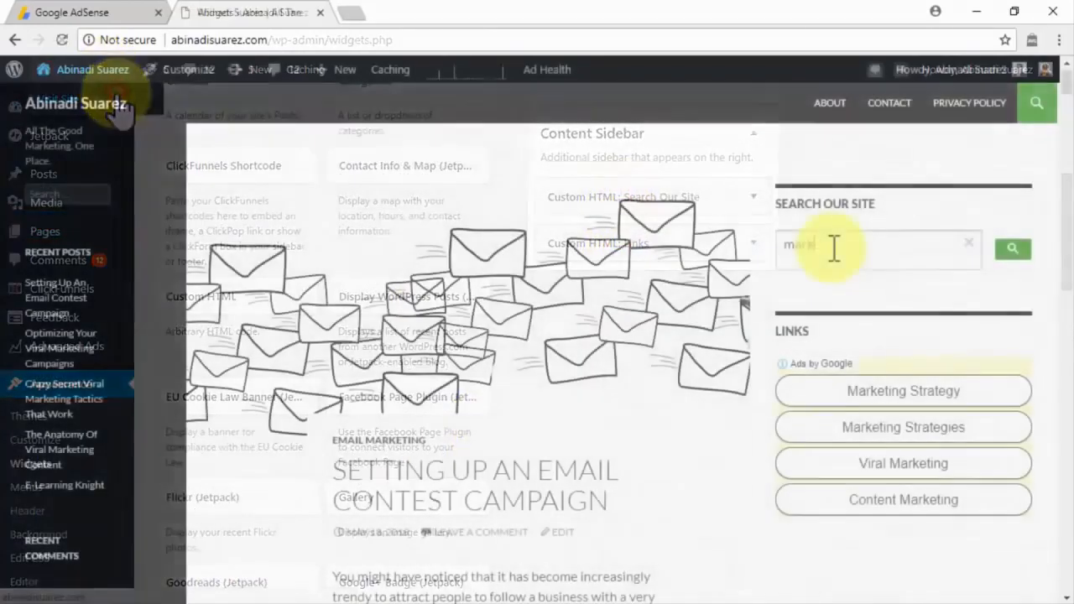
Step: Test the site's sidebar search box with the query 'marketing'
{"action": "left_click", "coordinate": [834, 246]}
{"action": "type", "text": "marketing"}
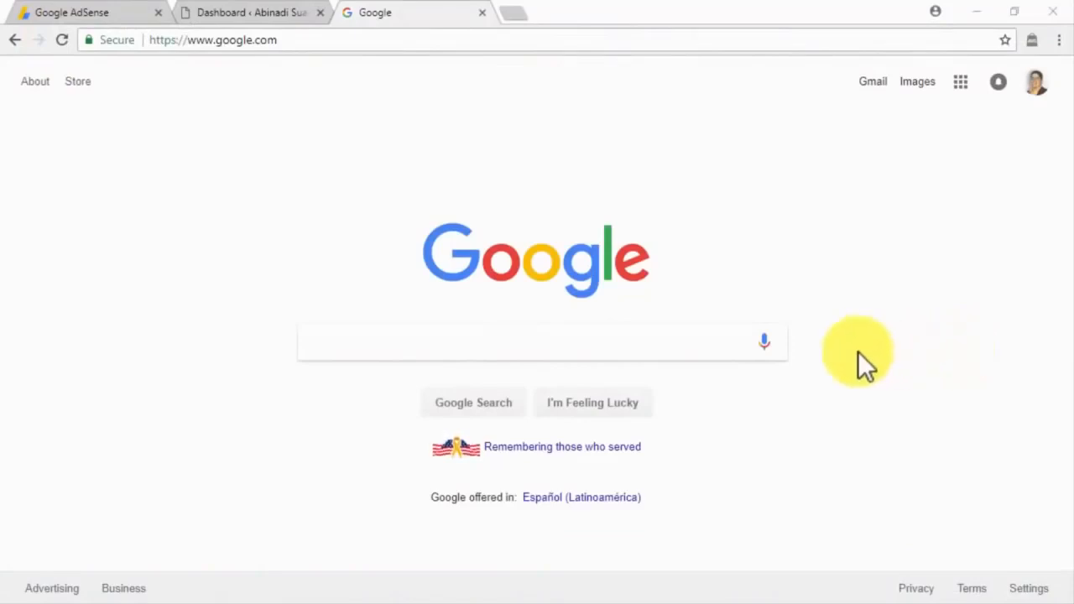
Step: Search Google for 'what is adsense section targeting' and skim the results
{"action": "left_click", "coordinate": [717, 342]}
{"action": "type", "text": "what is adse"}
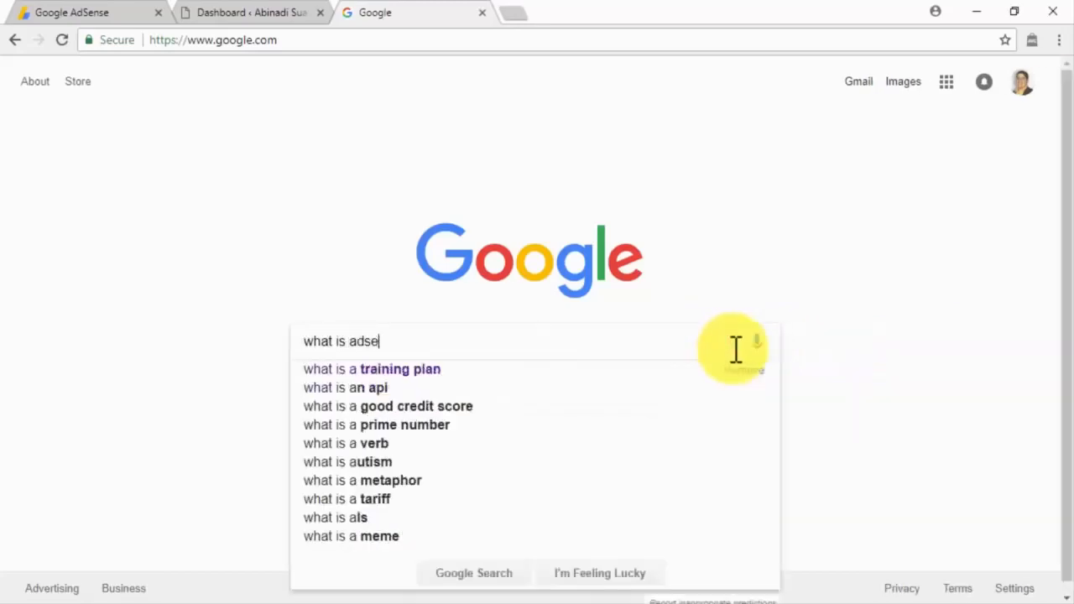
{"action": "type", "text": "nse section targeting"}
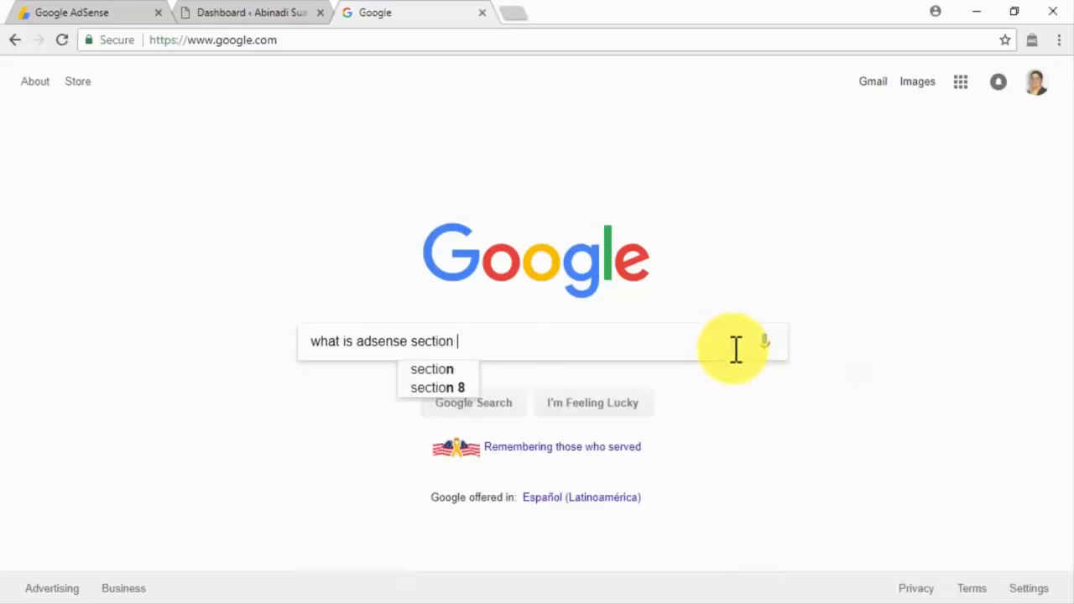
{"action": "key", "text": "Return"}
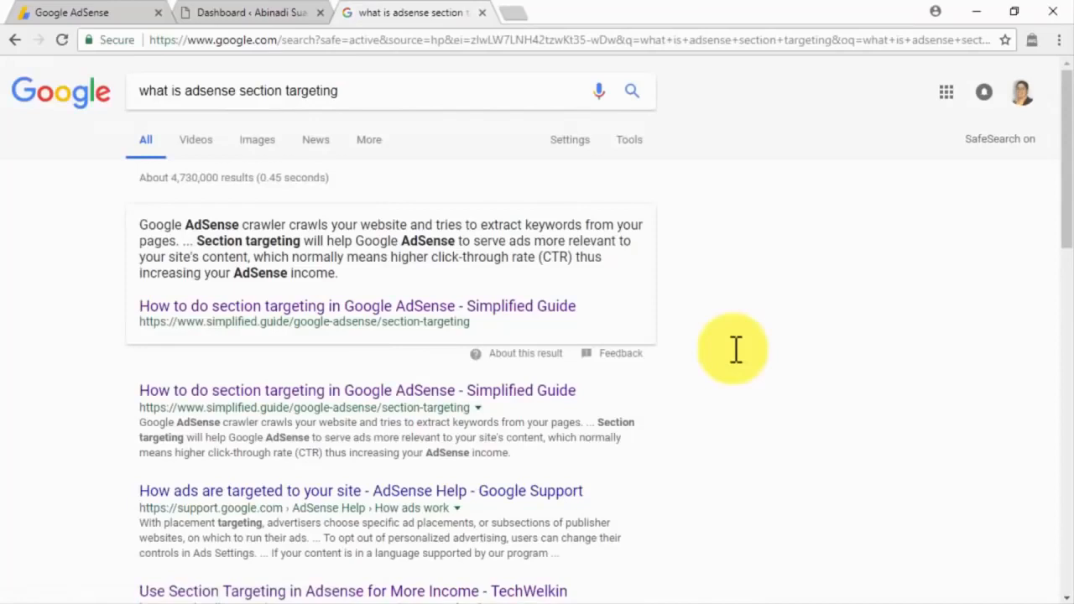
{"action": "scroll", "coordinate": [736, 349], "scroll_direction": "down", "scroll_amount": 2}
{"action": "scroll", "coordinate": [736, 349], "scroll_direction": "down", "scroll_amount": 2}
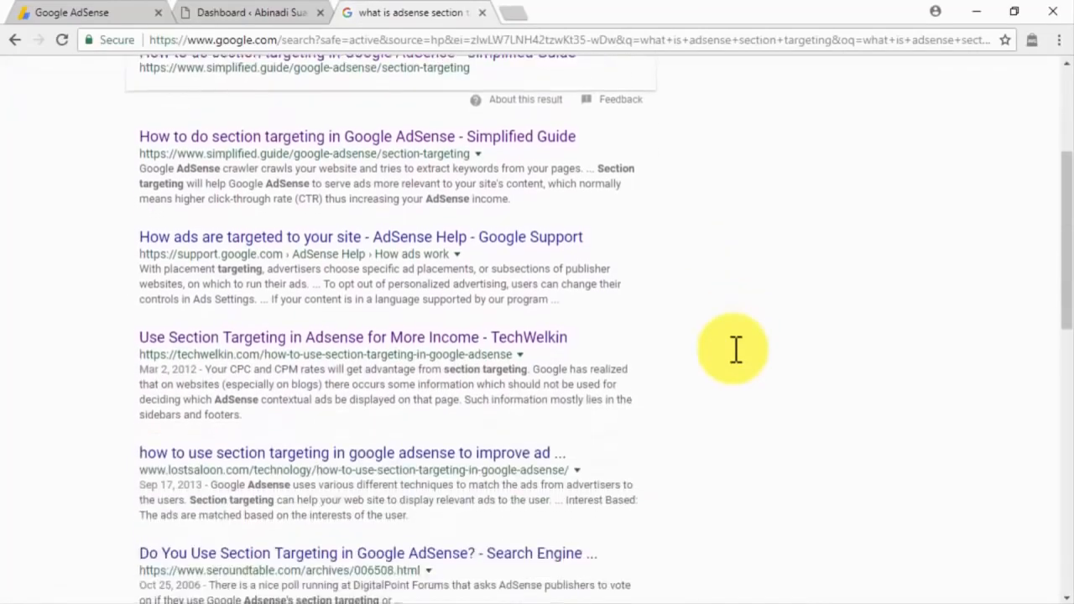
{"action": "scroll", "coordinate": [736, 349], "scroll_direction": "down", "scroll_amount": 2}
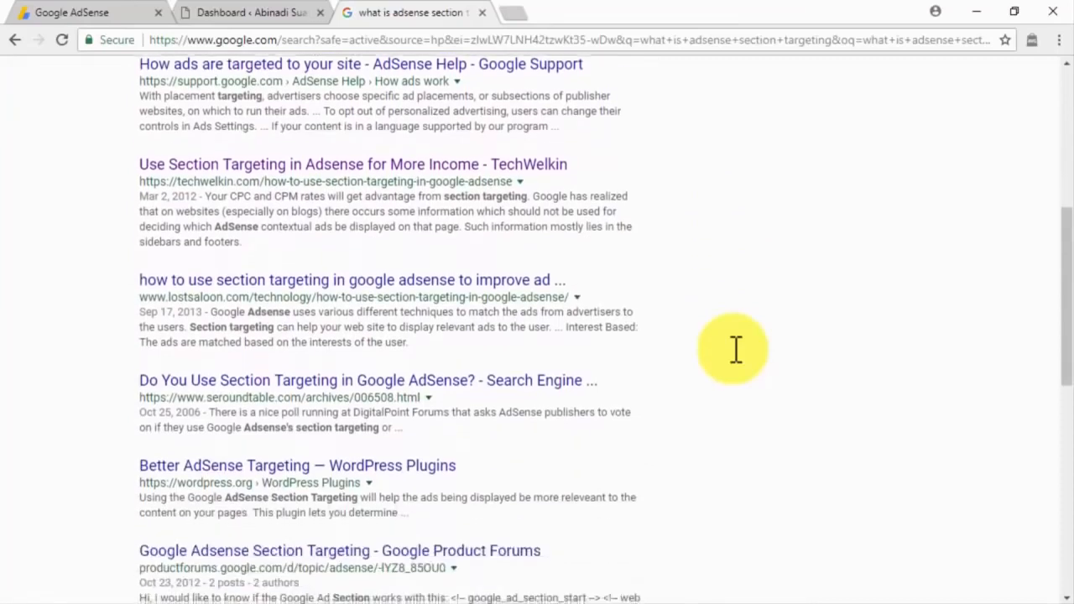
{"action": "scroll", "coordinate": [736, 350], "scroll_direction": "down", "scroll_amount": 2}
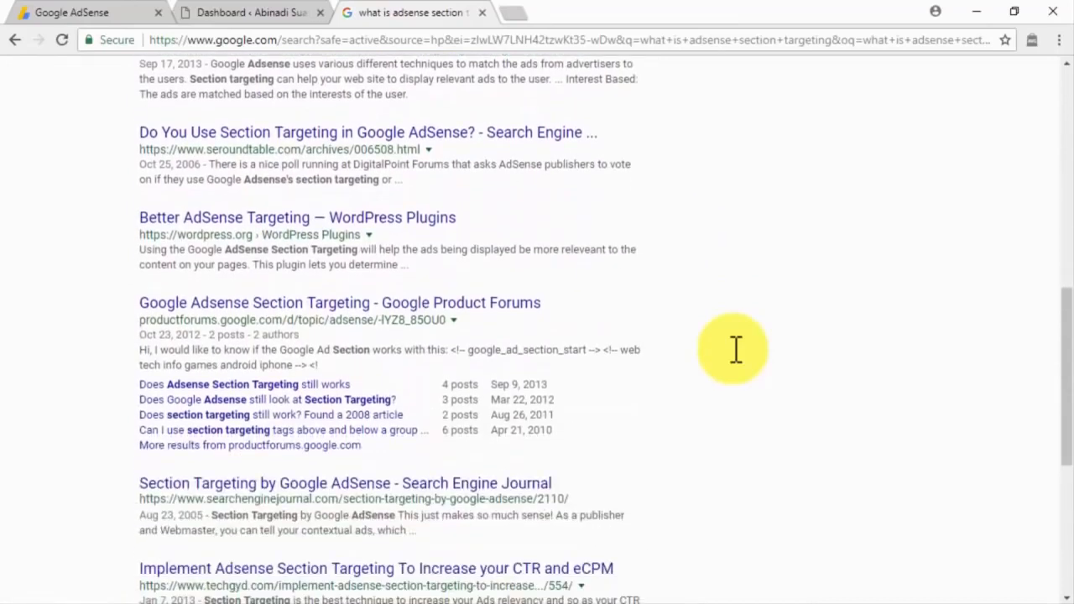
{"action": "scroll", "coordinate": [736, 349], "scroll_direction": "down", "scroll_amount": 1}
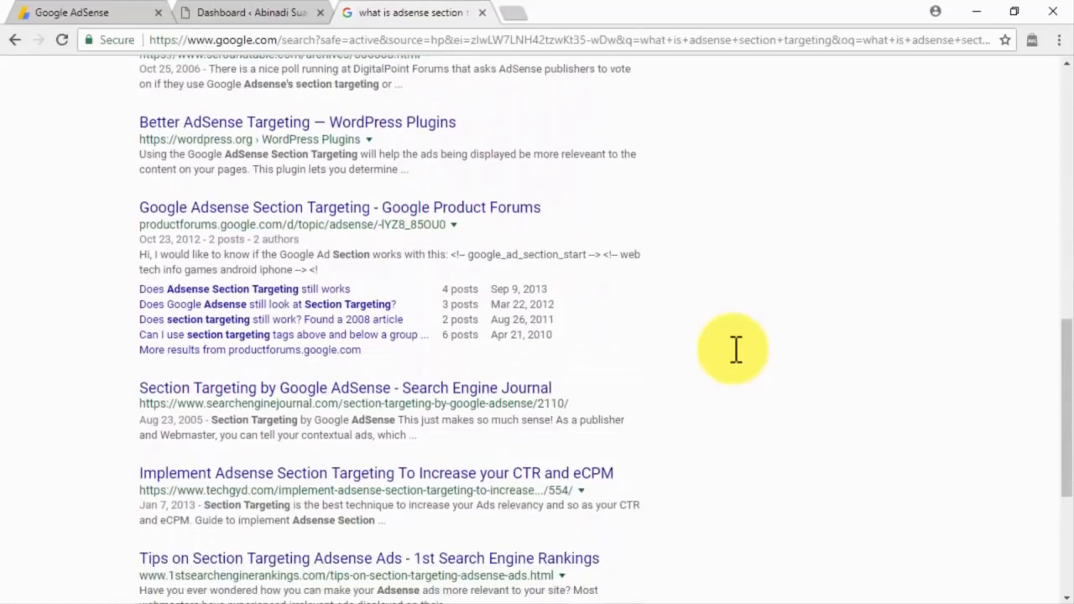
{"action": "scroll", "coordinate": [736, 350], "scroll_direction": "down", "scroll_amount": 1}
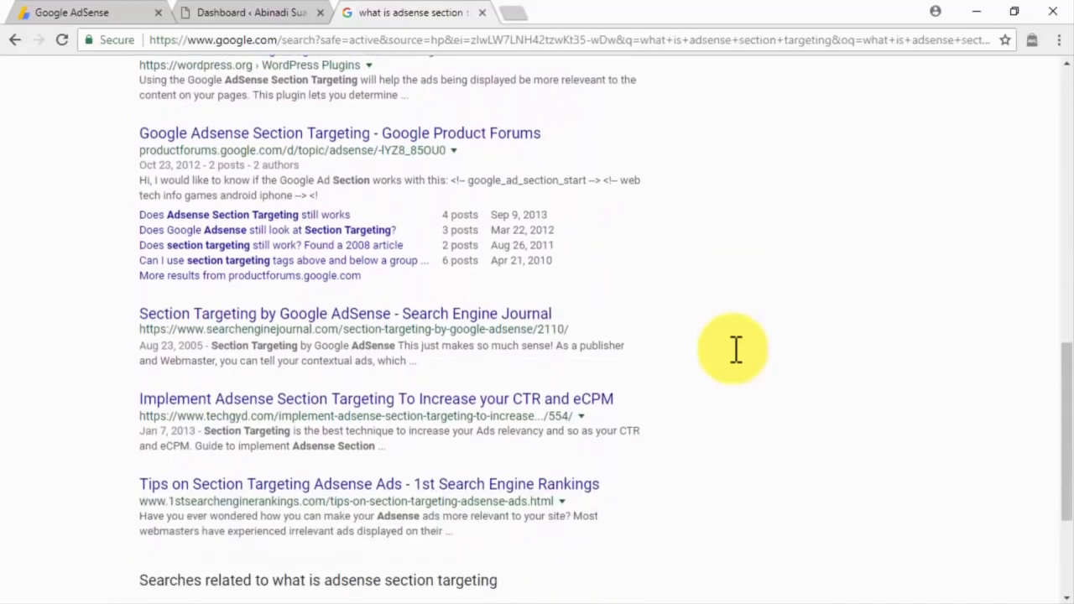
{"action": "scroll", "coordinate": [736, 349], "scroll_direction": "down", "scroll_amount": 2}
{"action": "scroll", "coordinate": [736, 349], "scroll_direction": "up", "scroll_amount": 3}
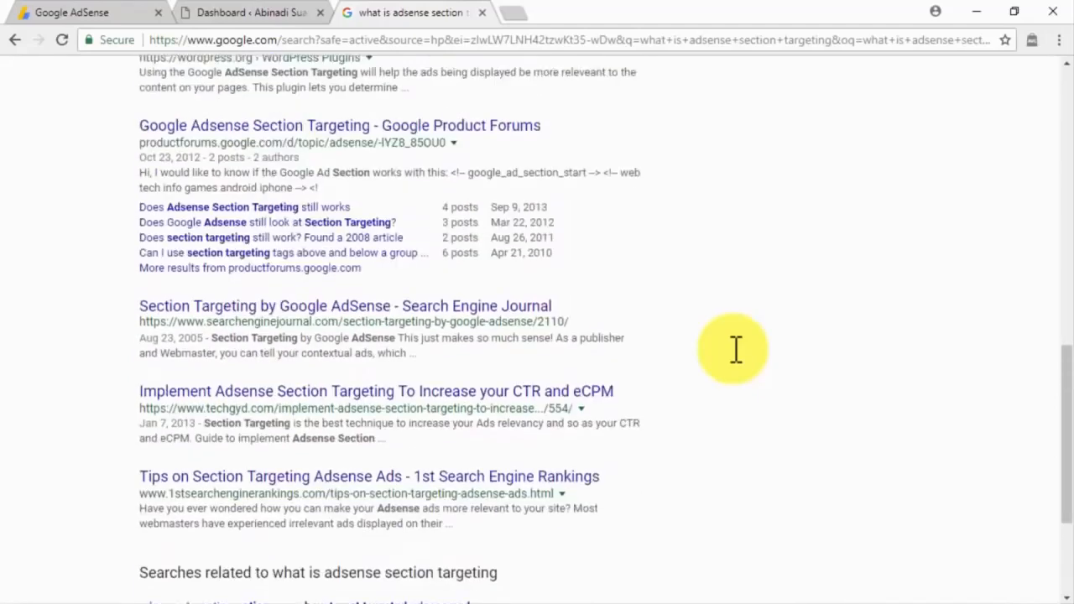
{"action": "scroll", "coordinate": [736, 349], "scroll_direction": "up", "scroll_amount": 8}
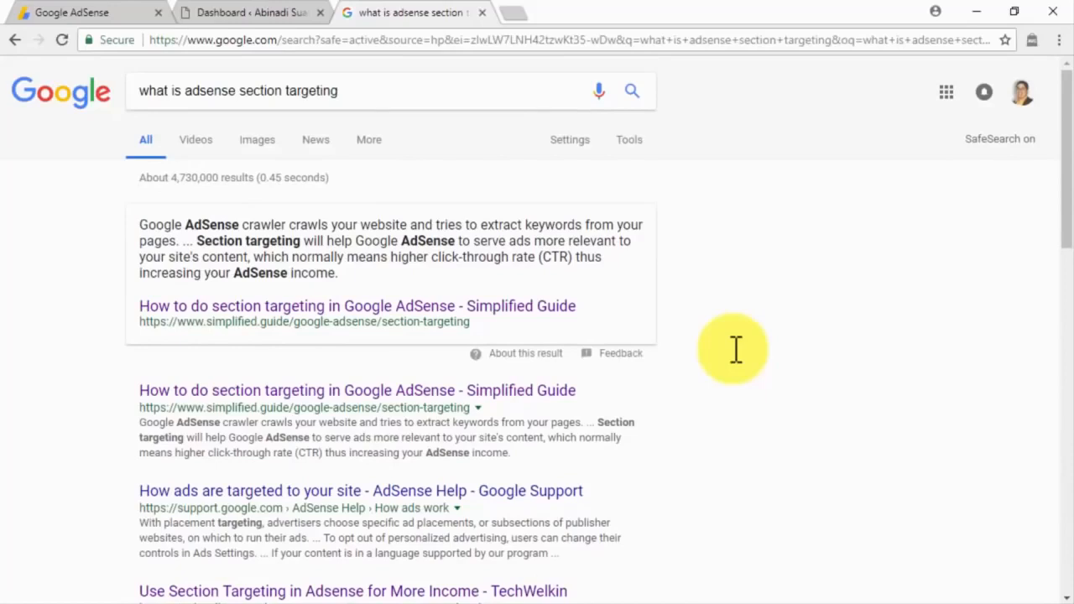
{"action": "left_click", "coordinate": [303, 18]}
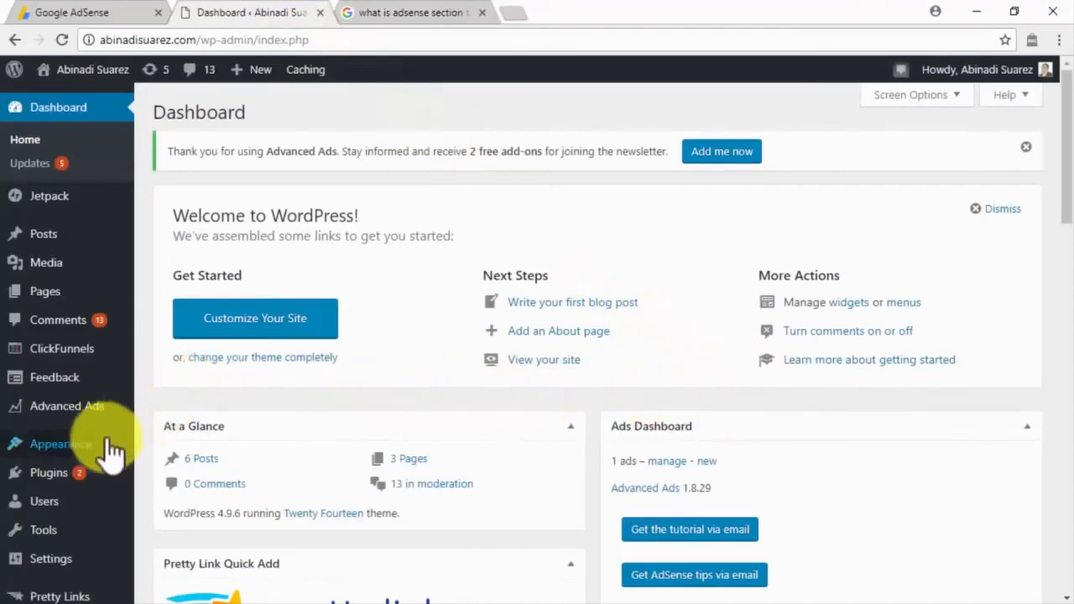
Step: Open the Twenty Fourteen content.php template in the theme editor
{"action": "mouse_move", "coordinate": [112, 451]}
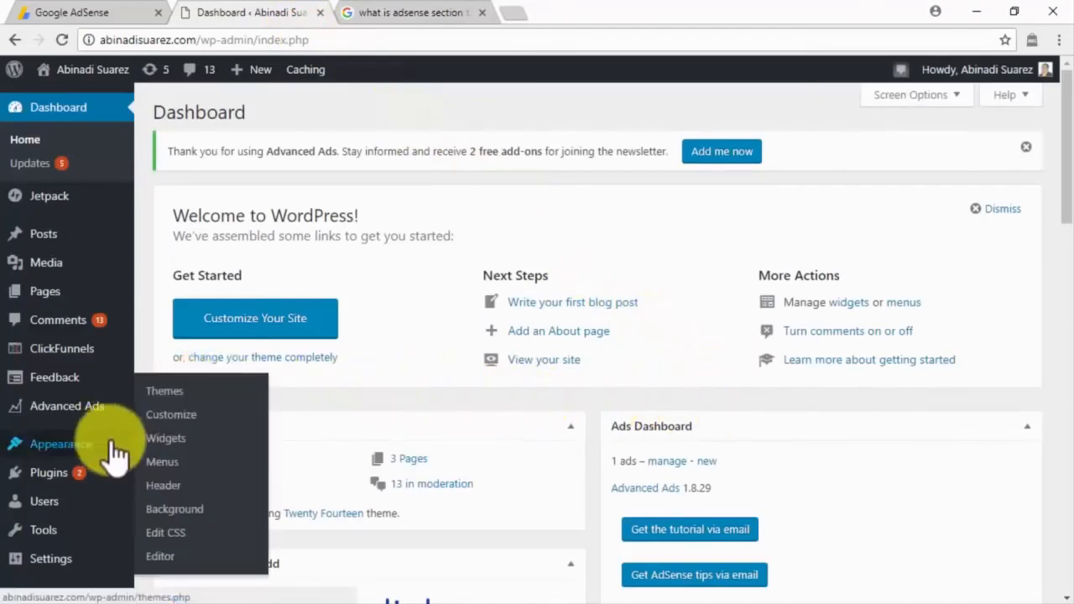
{"action": "left_click", "coordinate": [167, 556]}
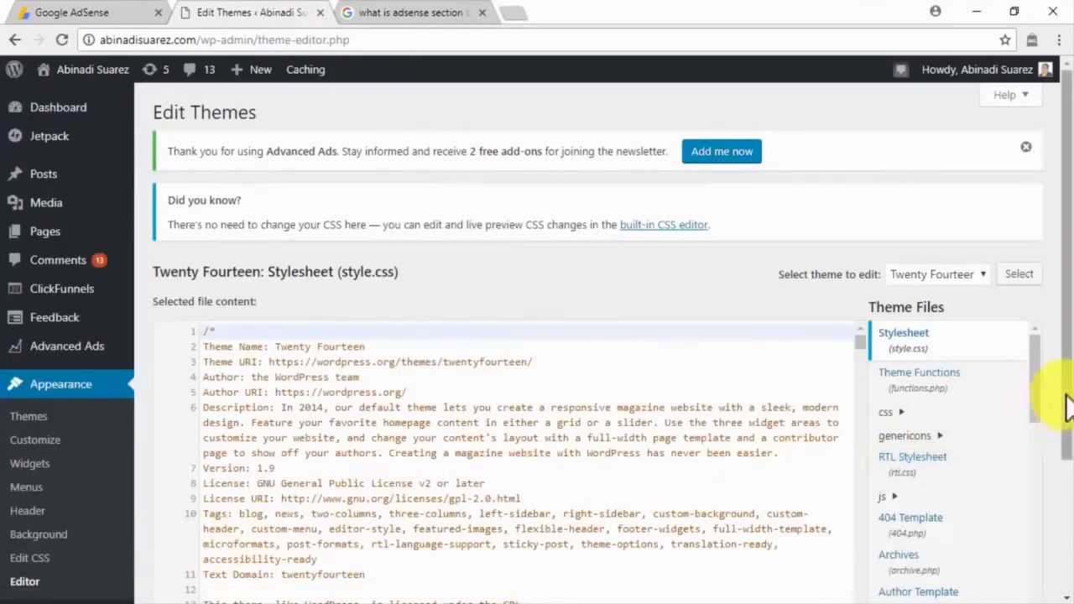
{"action": "left_click_drag", "start_coordinate": [1066, 407], "coordinate": [1066, 485]}
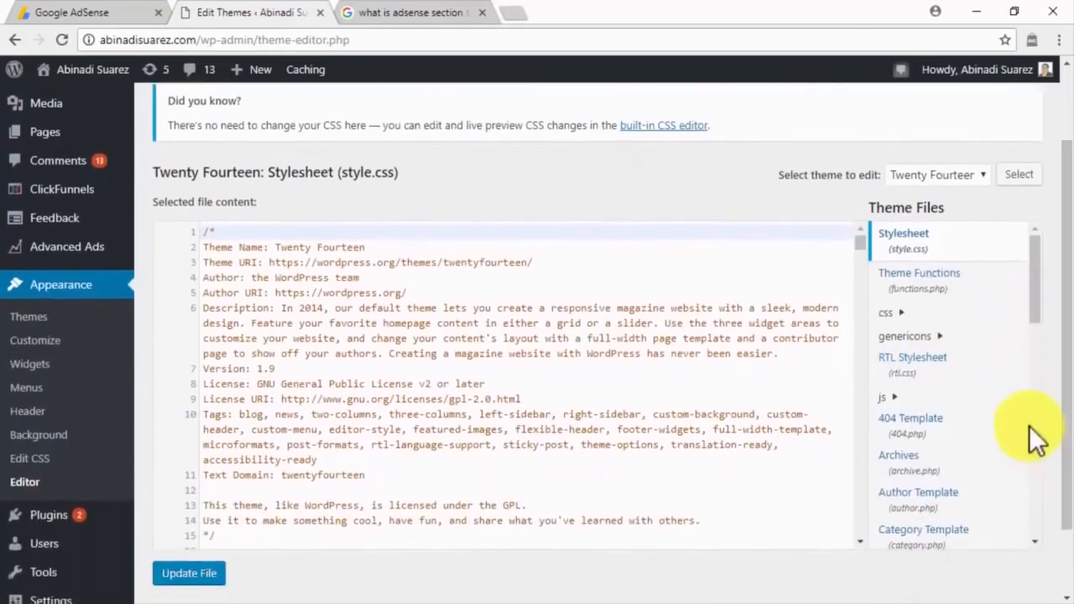
{"action": "scroll", "coordinate": [1038, 440], "scroll_direction": "down", "scroll_amount": 1}
{"action": "scroll", "coordinate": [1038, 441], "scroll_direction": "down", "scroll_amount": 2}
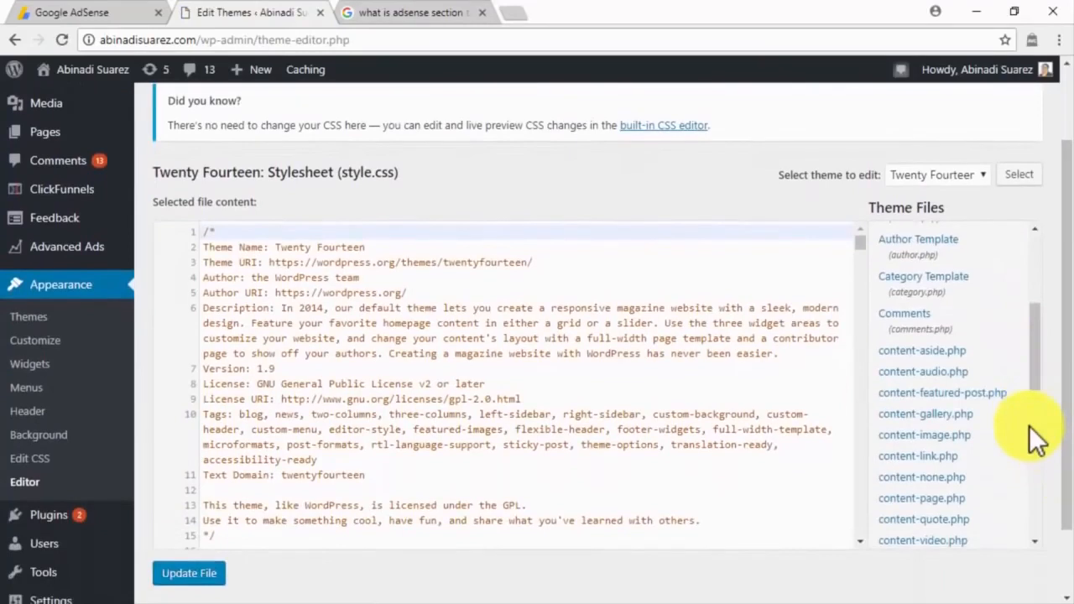
{"action": "scroll", "coordinate": [1038, 440], "scroll_direction": "down", "scroll_amount": 1}
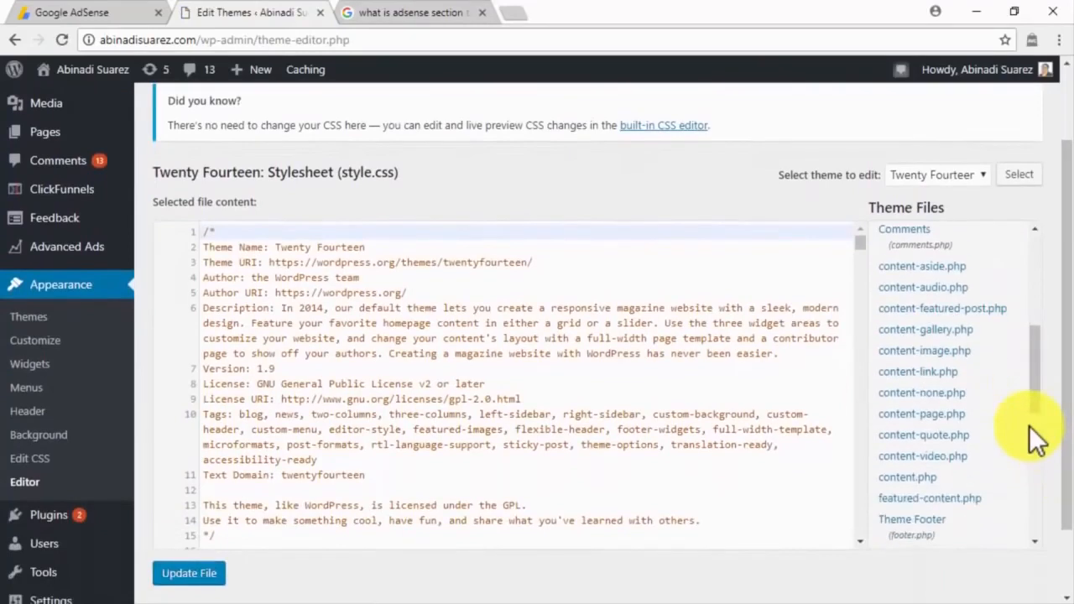
{"action": "left_click", "coordinate": [927, 478]}
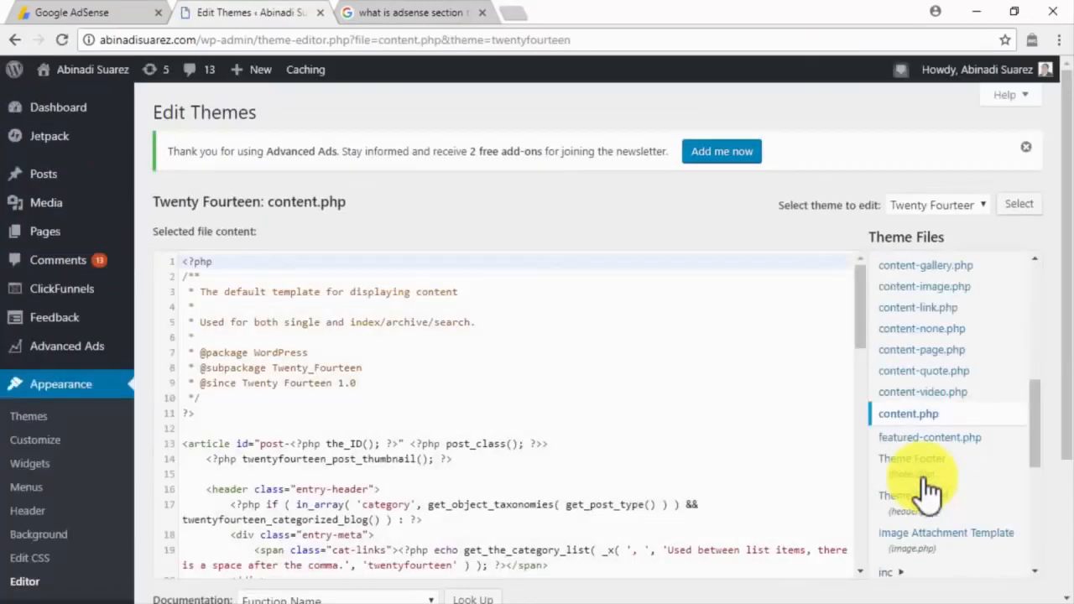
{"action": "left_click_drag", "start_coordinate": [861, 318], "coordinate": [858, 488]}
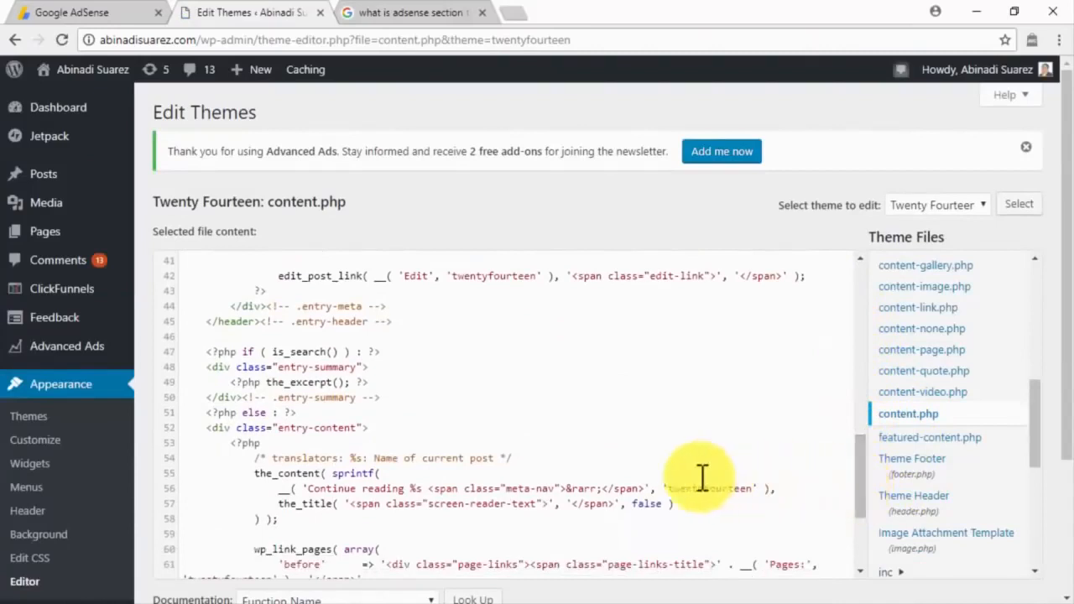
Step: Wrap the entry-content div with google_ad_section_start and google_ad_section_end tags and update the file
{"action": "left_click", "coordinate": [329, 412]}
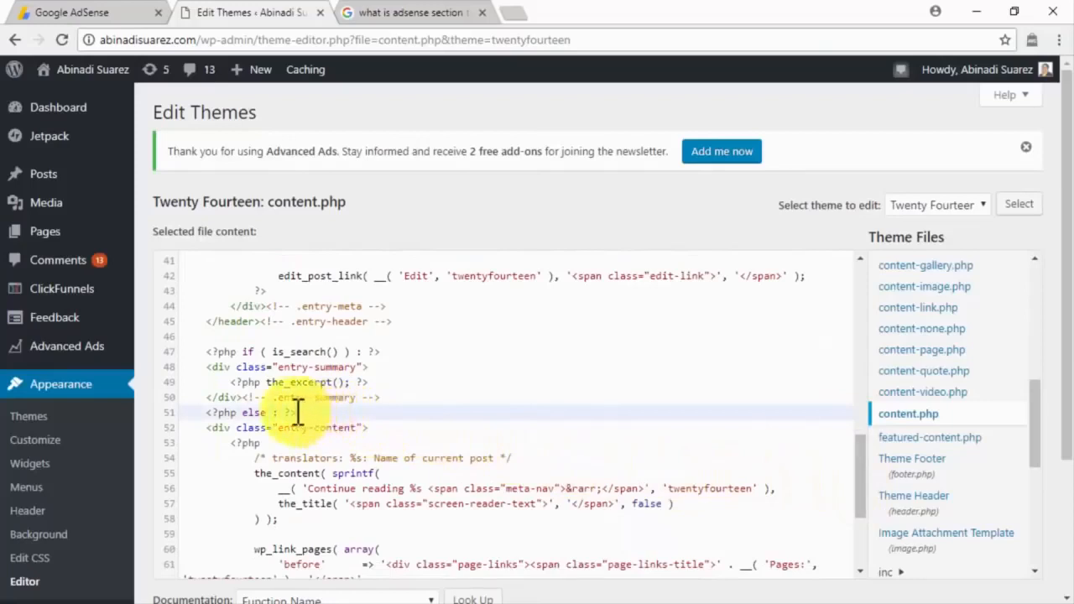
{"action": "key", "text": "Return"}
{"action": "type", "text": "<!-- google_ad_section_start -->"}
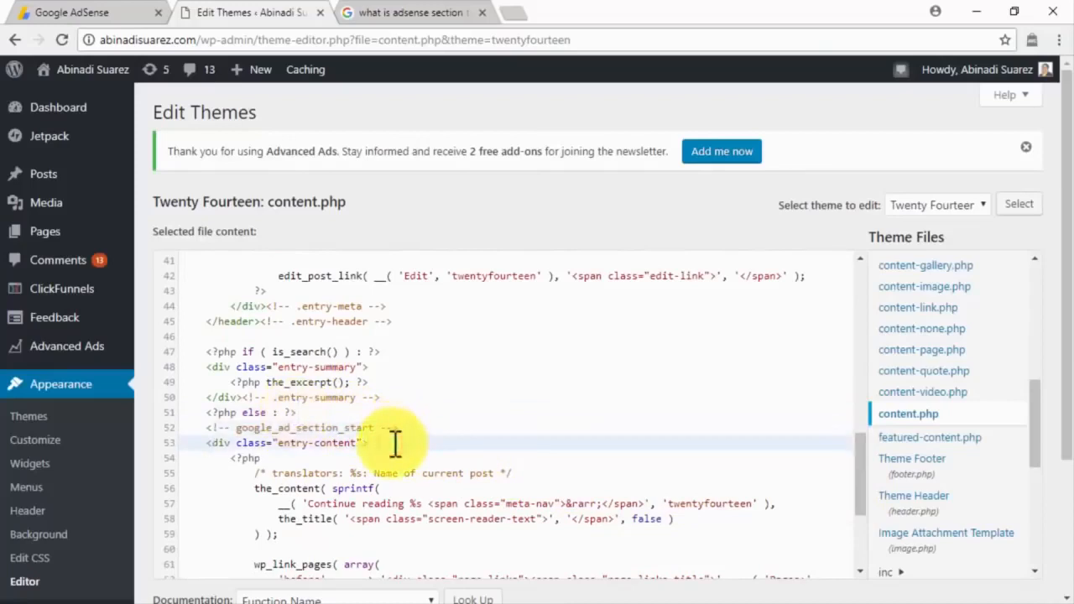
{"action": "key", "text": "Return"}
{"action": "type", "text": "<!-- google_ad_section_end -->"}
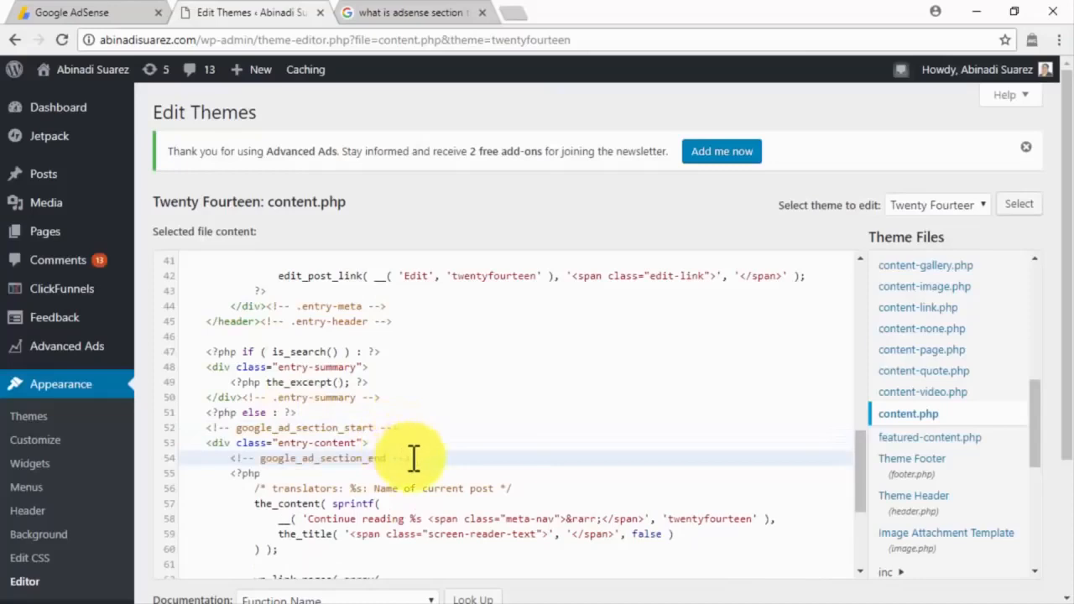
{"action": "scroll", "coordinate": [413, 458], "scroll_direction": "down", "scroll_amount": 5}
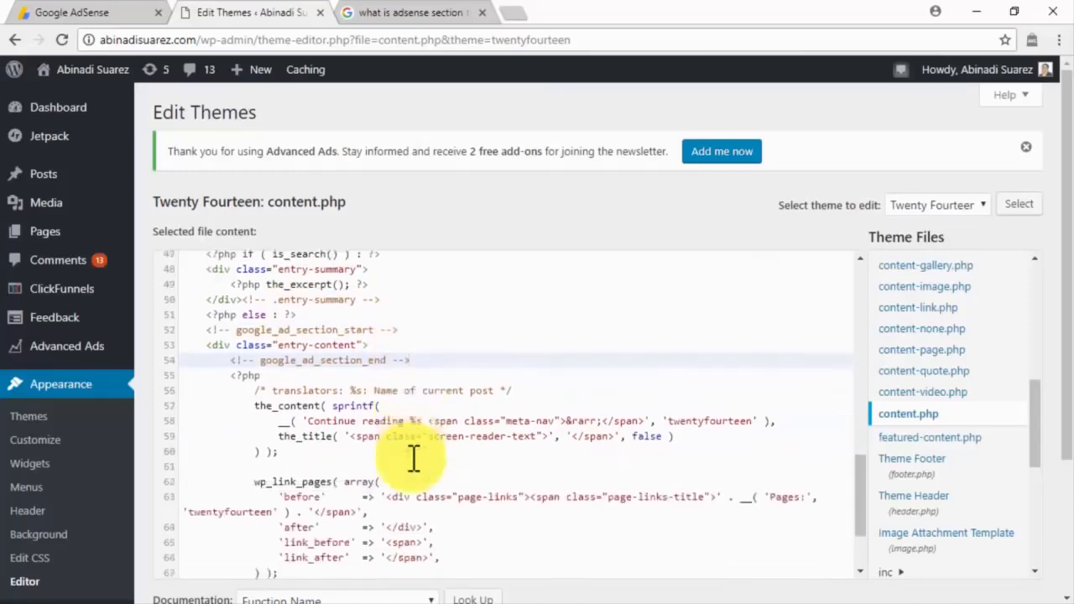
{"action": "scroll", "coordinate": [263, 576], "scroll_direction": "down", "scroll_amount": 2}
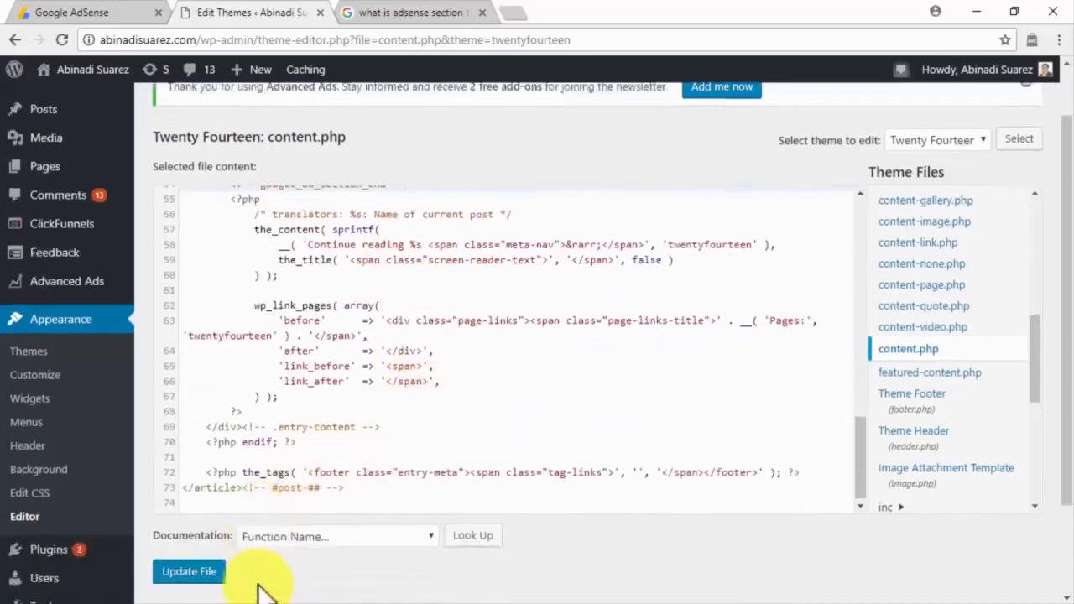
{"action": "left_click", "coordinate": [218, 477]}
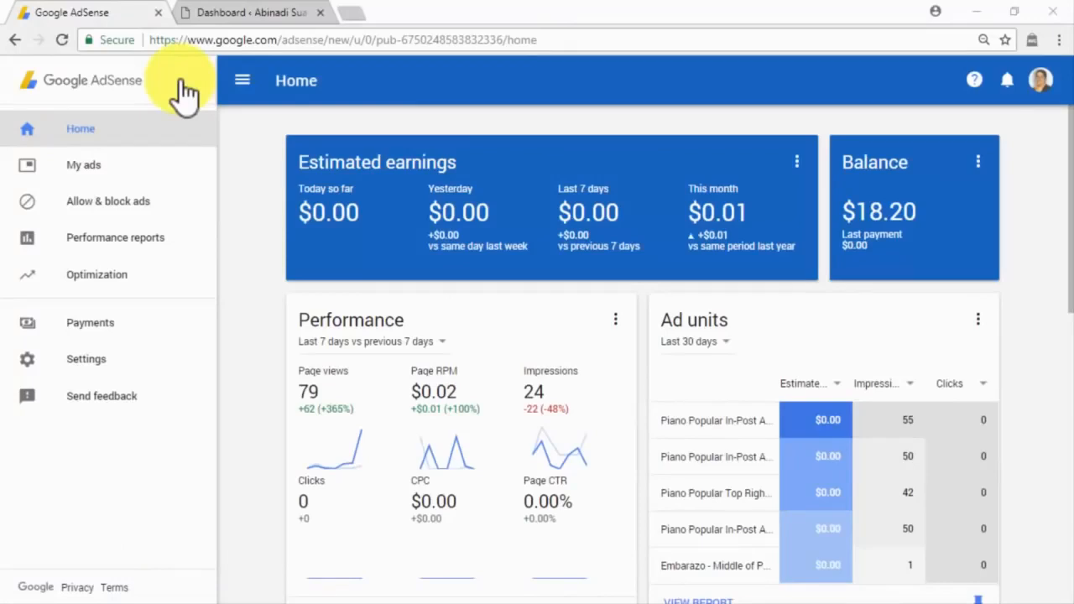
Step: Go to My ads > Content > Custom channels to see the Test Targetable and TOP RIGHT channels
{"action": "left_click", "coordinate": [176, 165]}
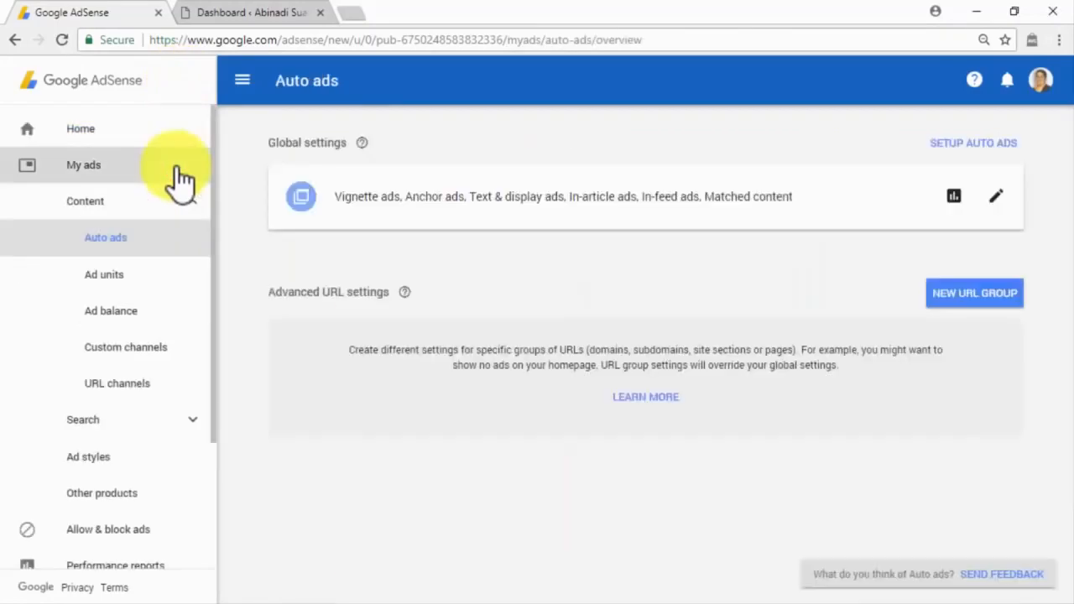
{"action": "left_click", "coordinate": [177, 346]}
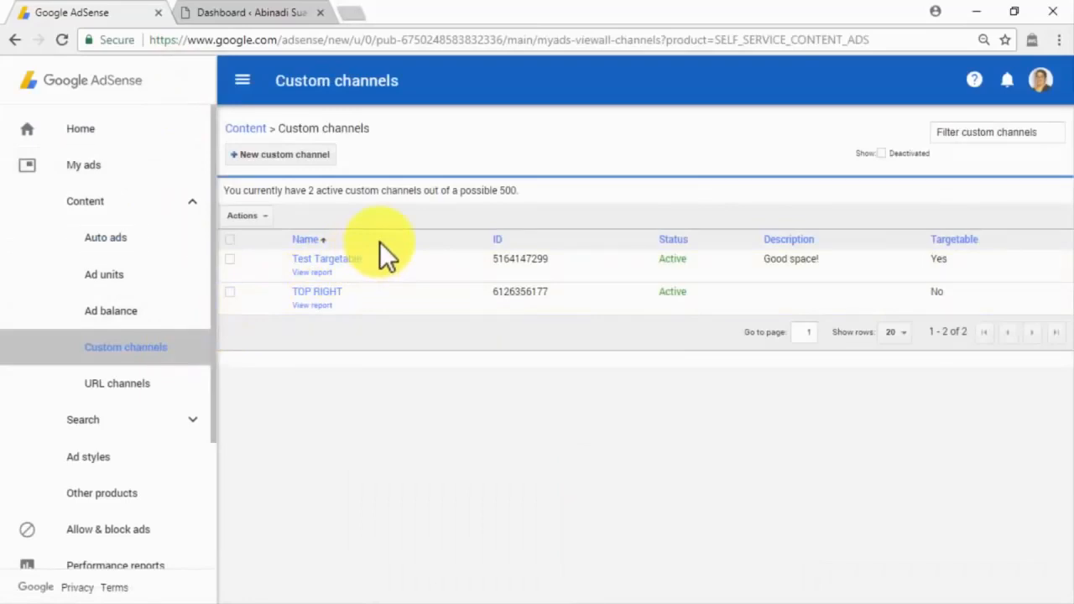
Step: Start a new custom channel named 'Targetable Slot' with the text-and-display and in-article test ad units
{"action": "left_click", "coordinate": [321, 162]}
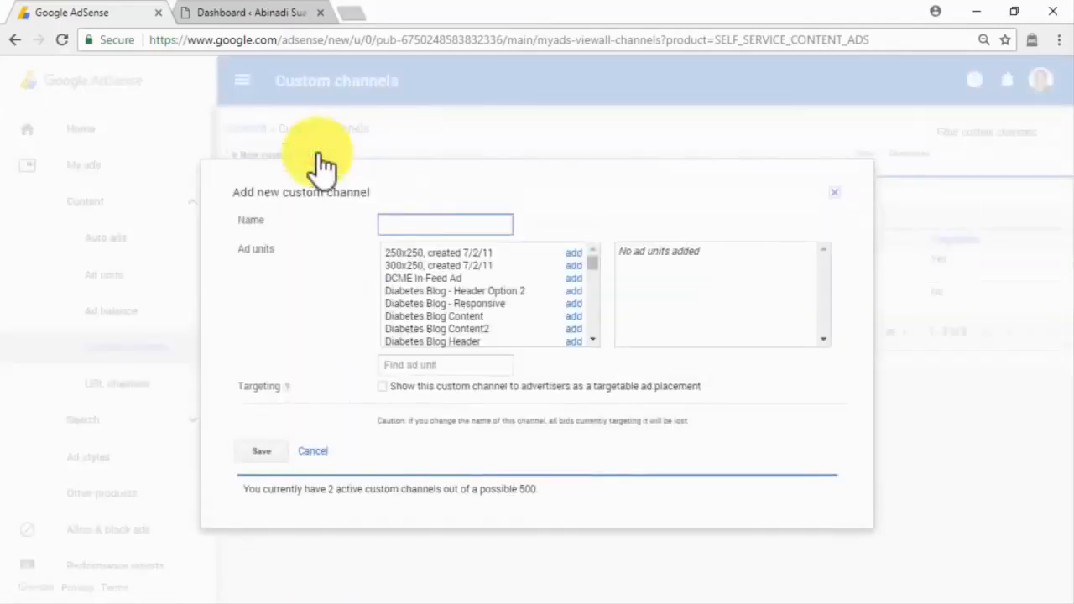
{"action": "type", "text": "Targetable Slot"}
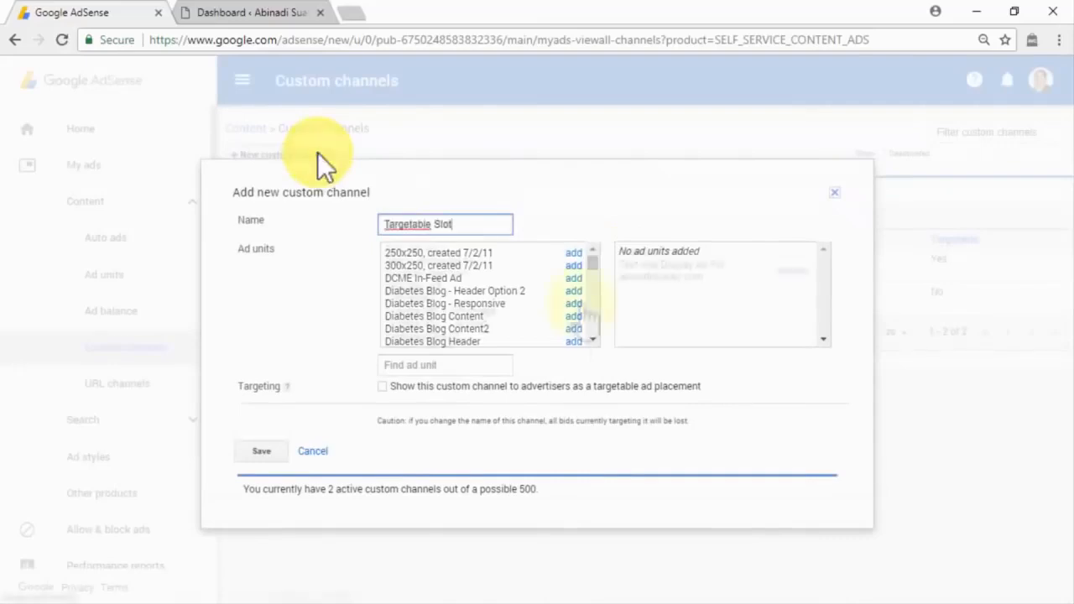
{"action": "scroll", "coordinate": [576, 298], "scroll_direction": "down", "scroll_amount": 5}
{"action": "left_click", "coordinate": [576, 298]}
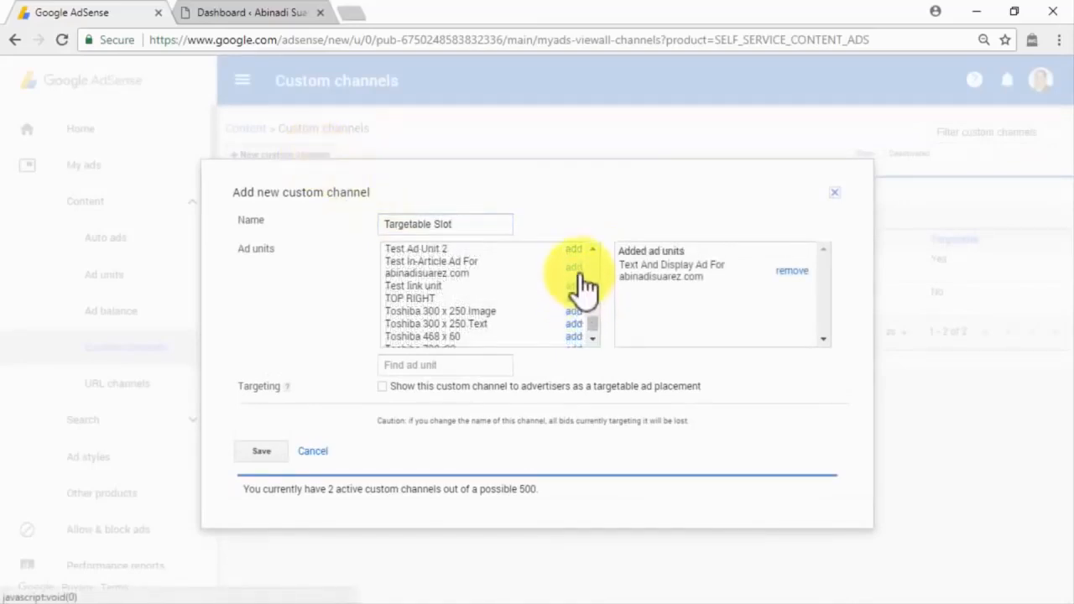
{"action": "left_click", "coordinate": [579, 268]}
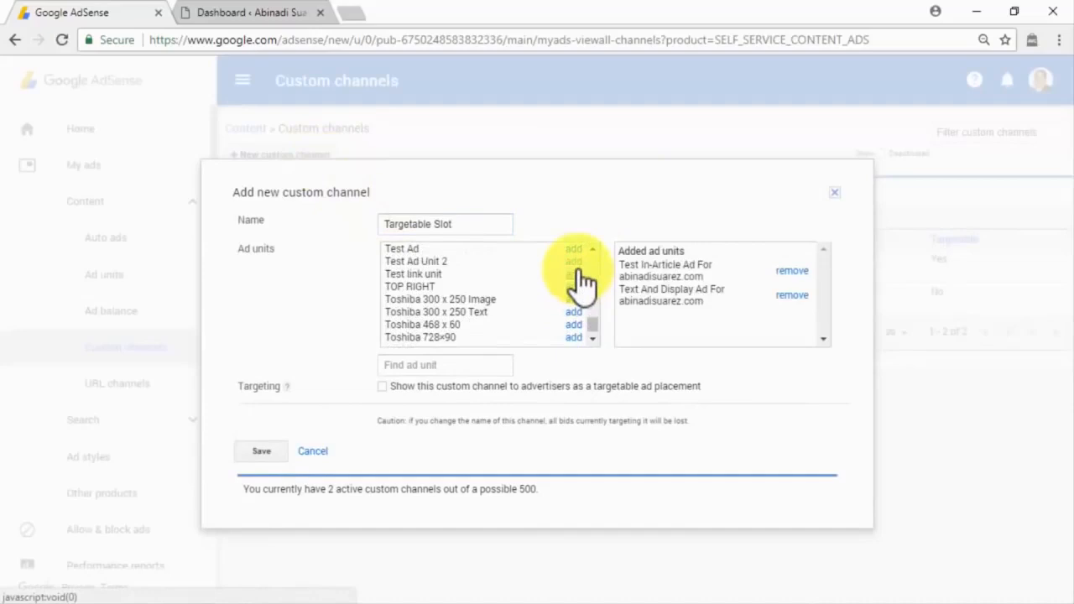
Step: Make it targetable with ads on 'online business, blog posts', Multiple locations, pasted description, English, then save
{"action": "left_click", "coordinate": [386, 385]}
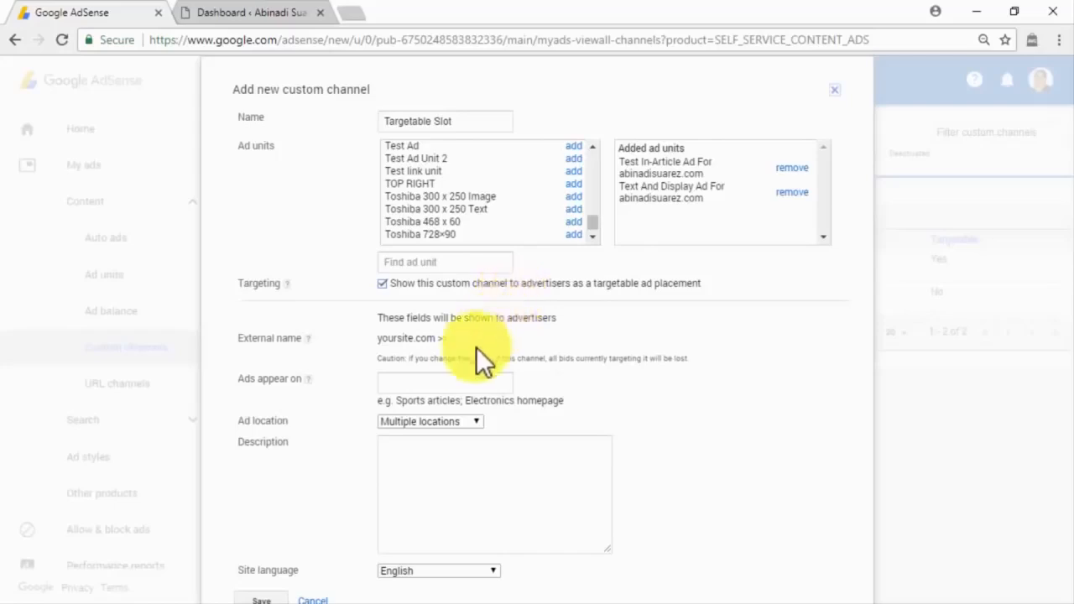
{"action": "left_click", "coordinate": [451, 382]}
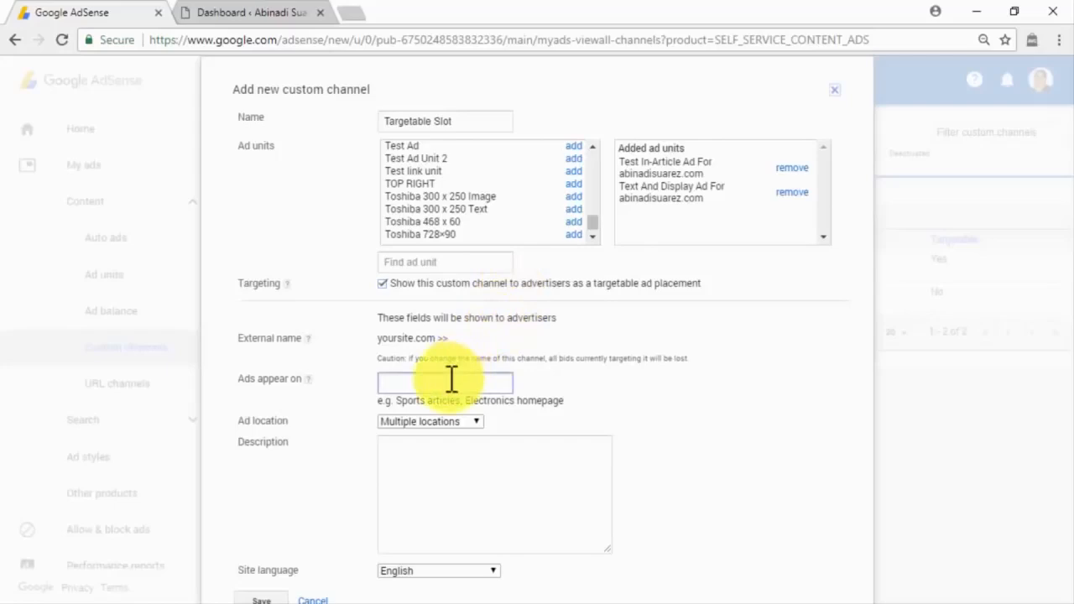
{"action": "type", "text": "online business, blog posts"}
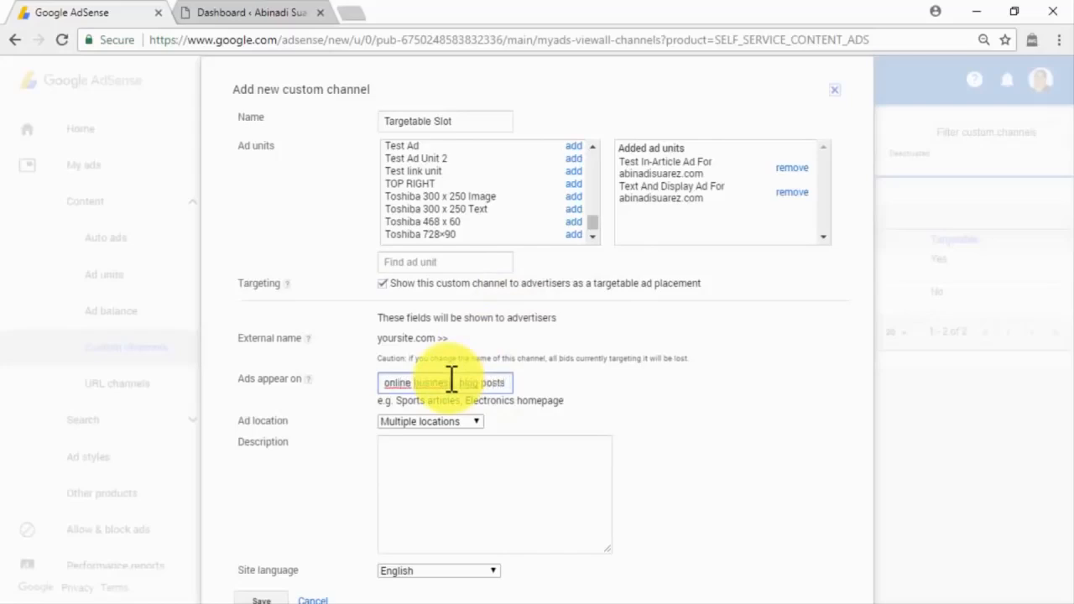
{"action": "left_click", "coordinate": [475, 424]}
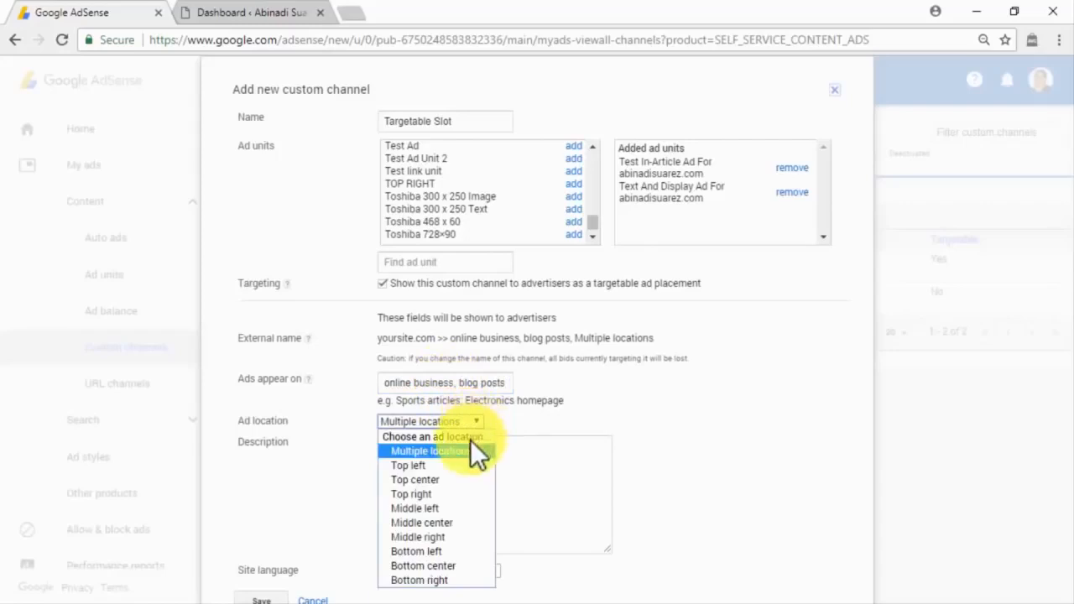
{"action": "left_click", "coordinate": [469, 450]}
{"action": "left_click", "coordinate": [469, 451]}
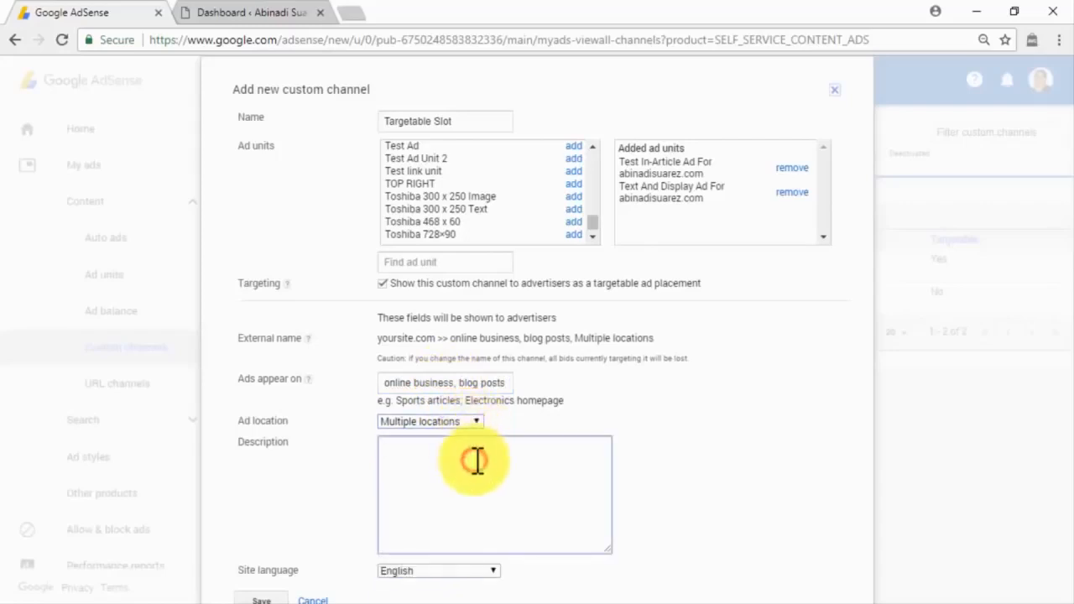
{"action": "type", "text": "Perfect slot to reach the hard to get leads!"}
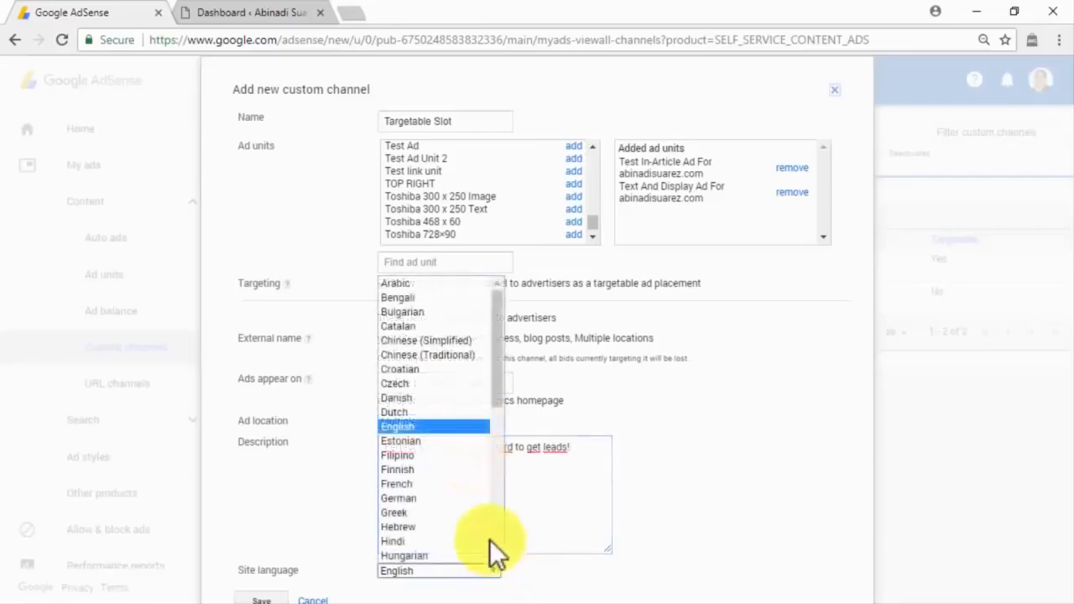
{"action": "left_click", "coordinate": [435, 427]}
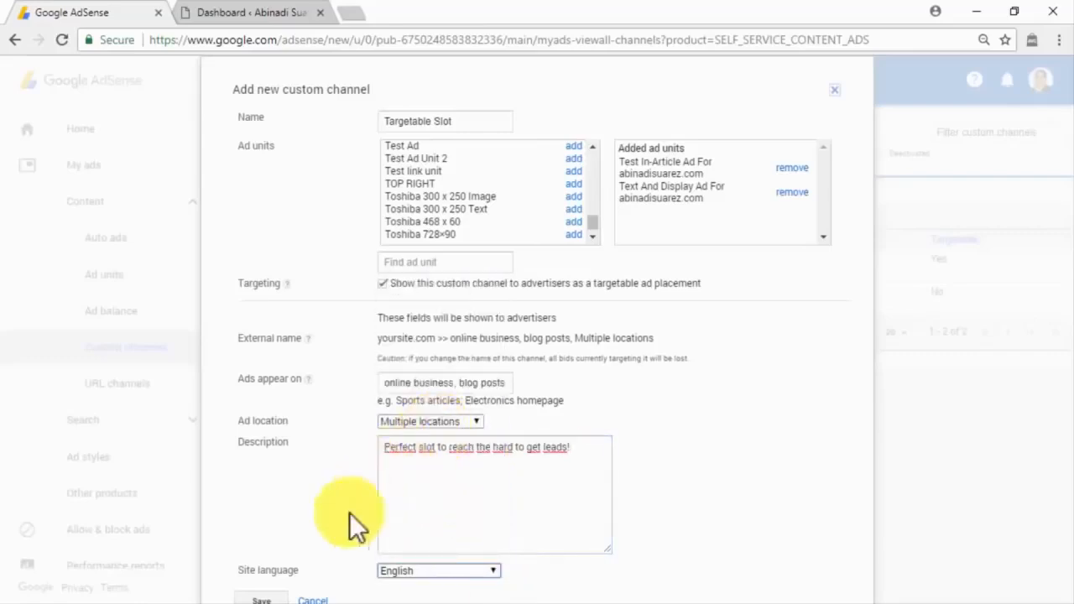
{"action": "left_click", "coordinate": [275, 597]}
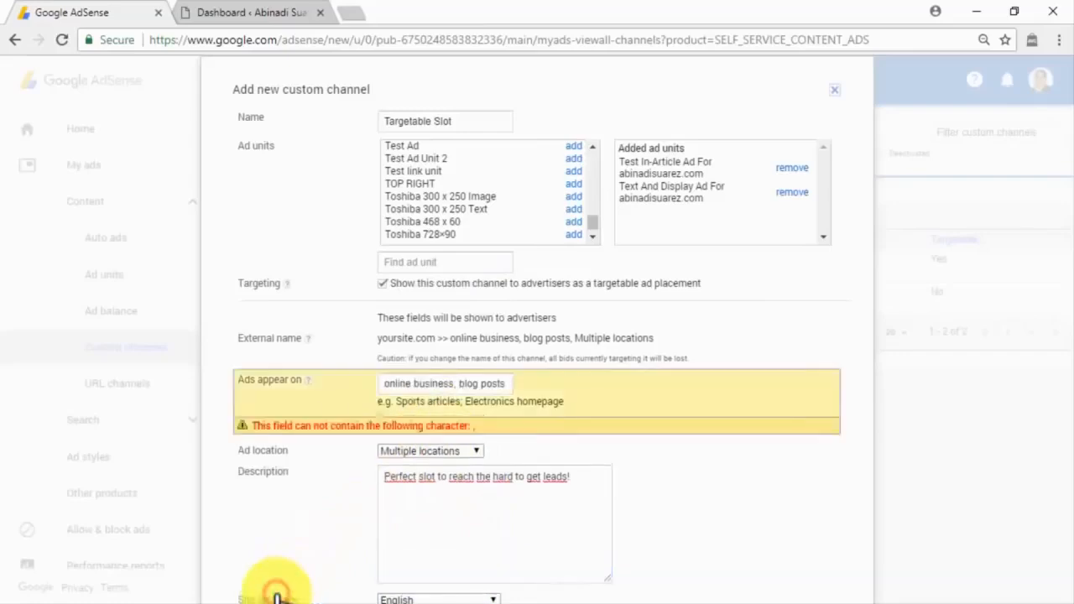